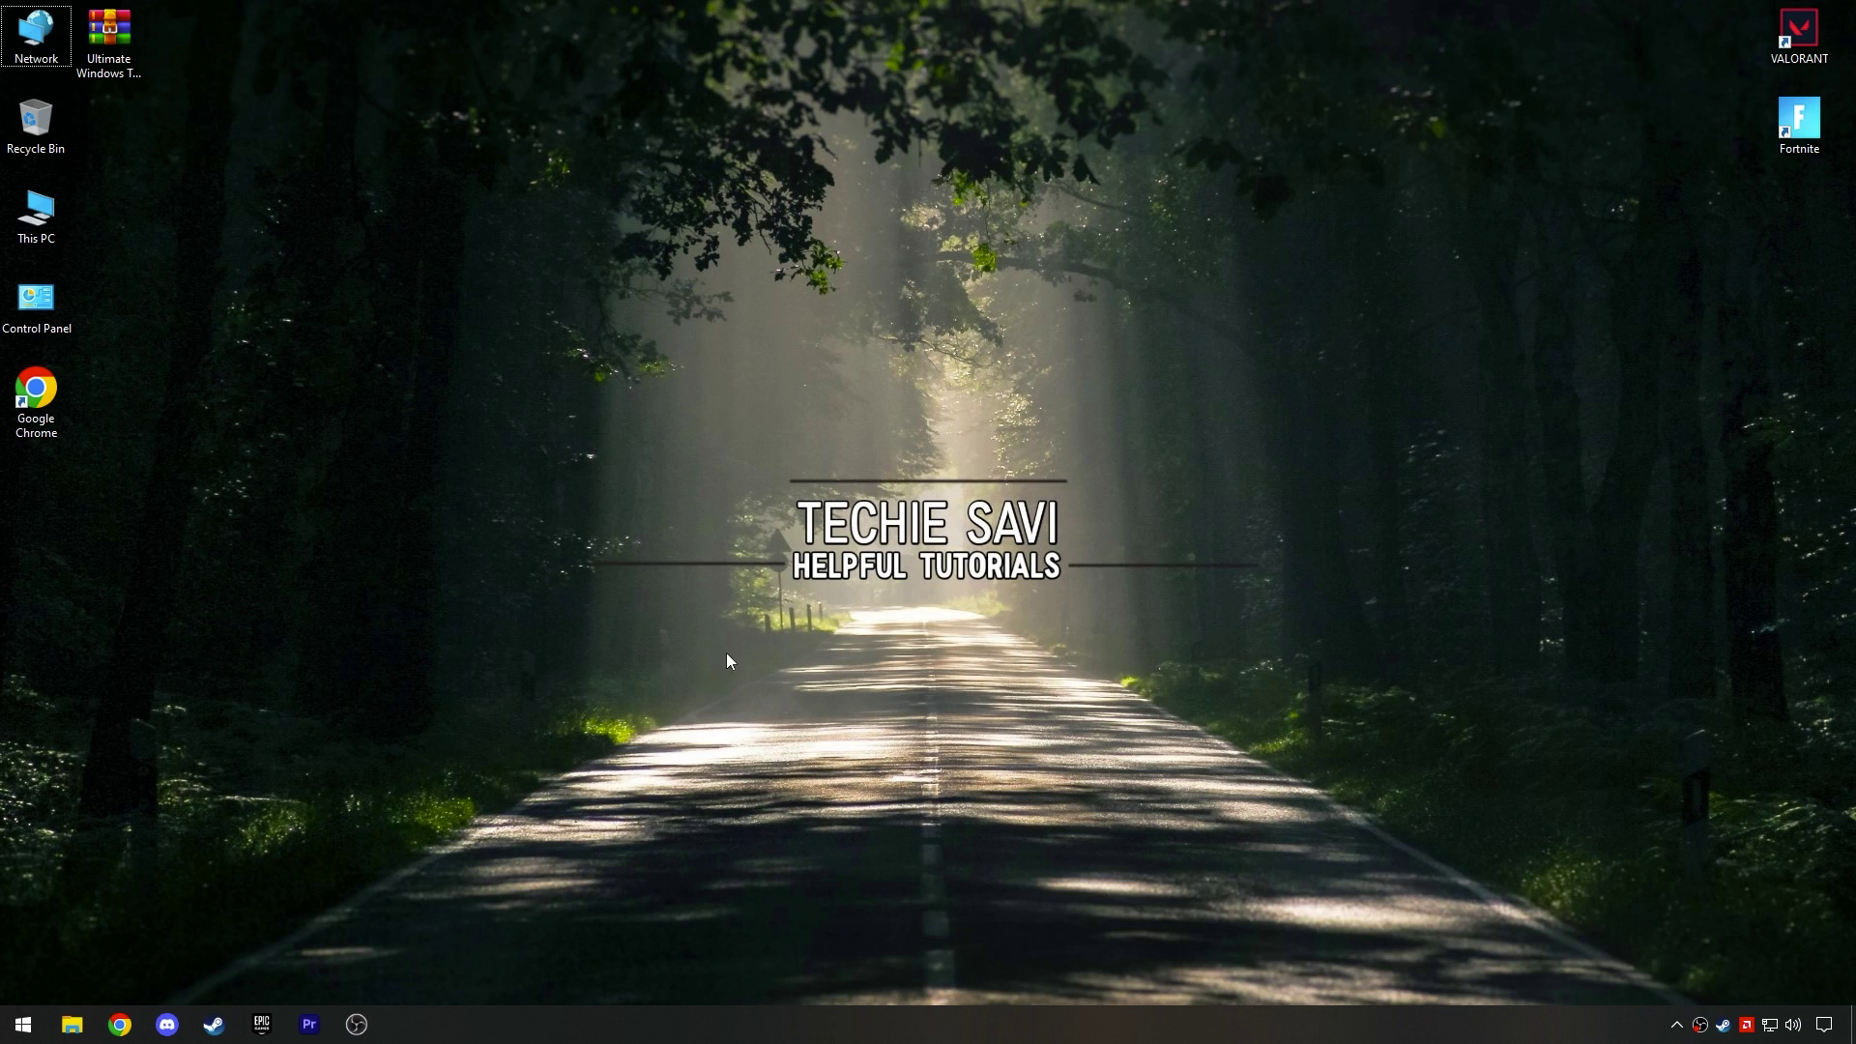
Step: Open the About page in the System section of Windows Settings
left_click(23, 1024)
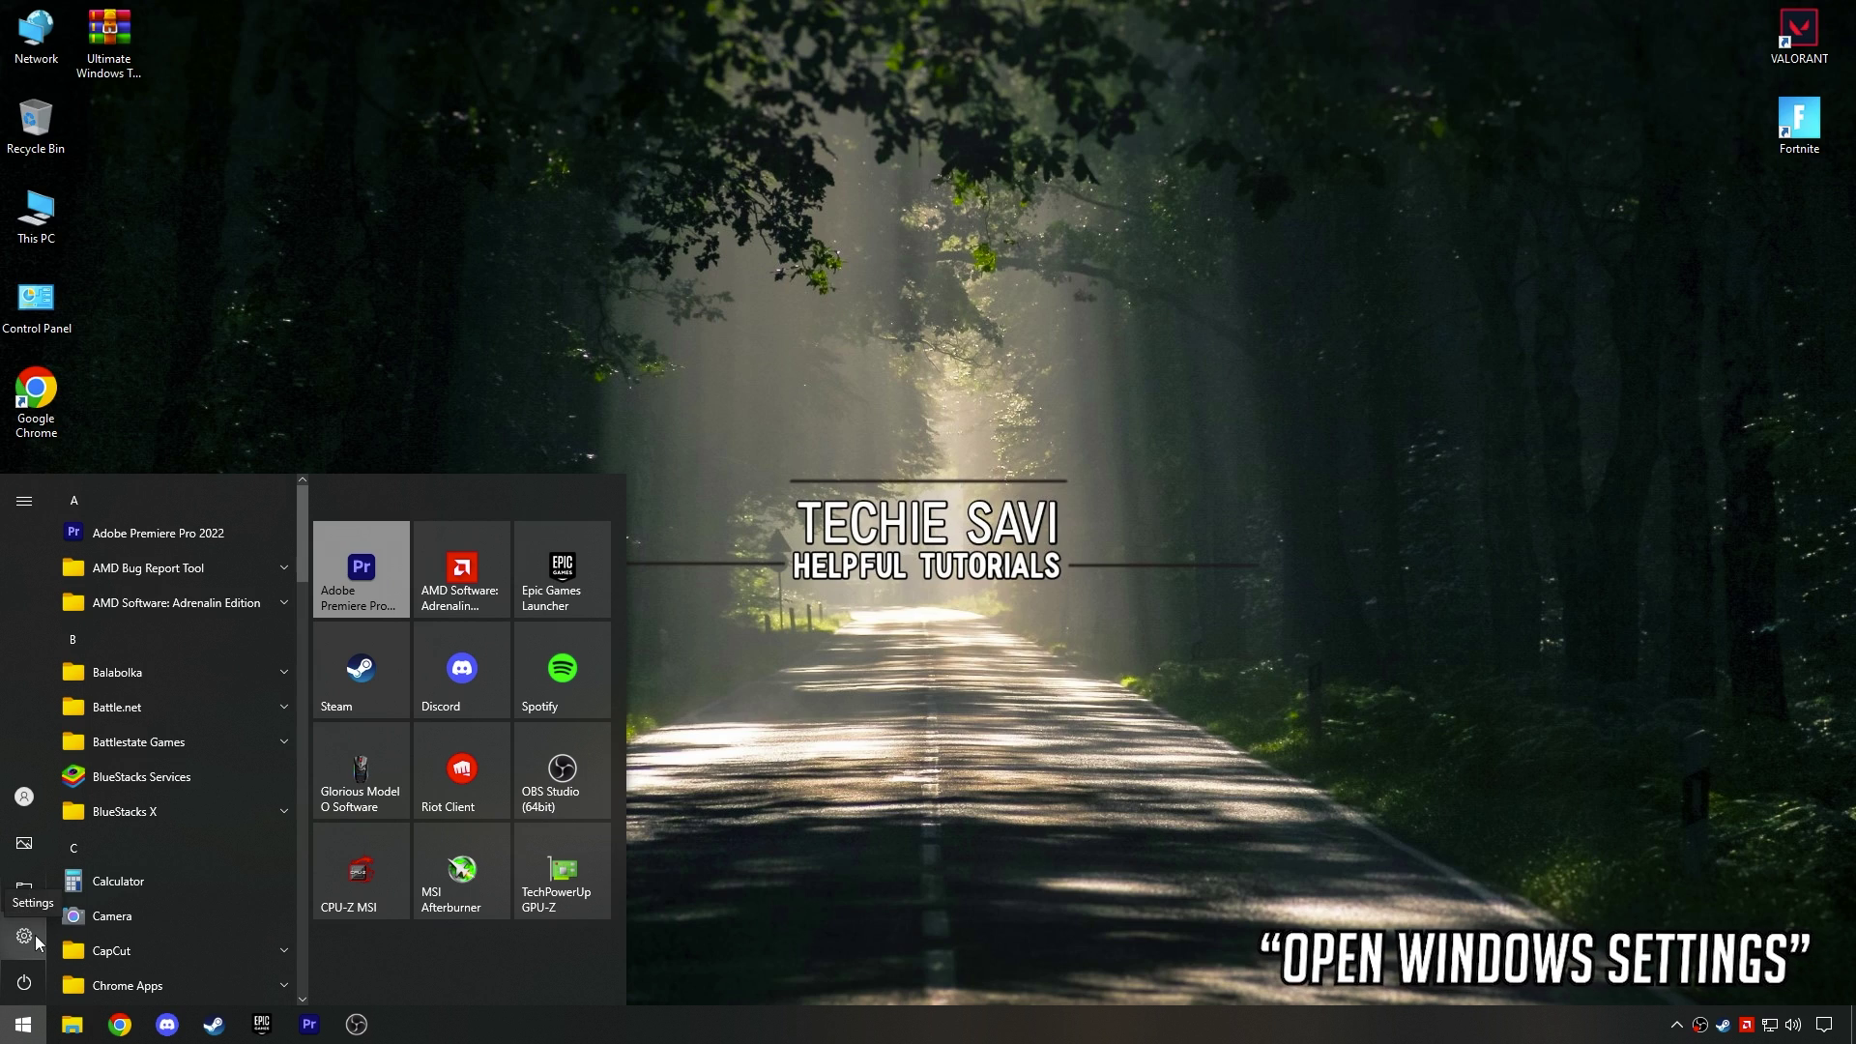
left_click(87, 933)
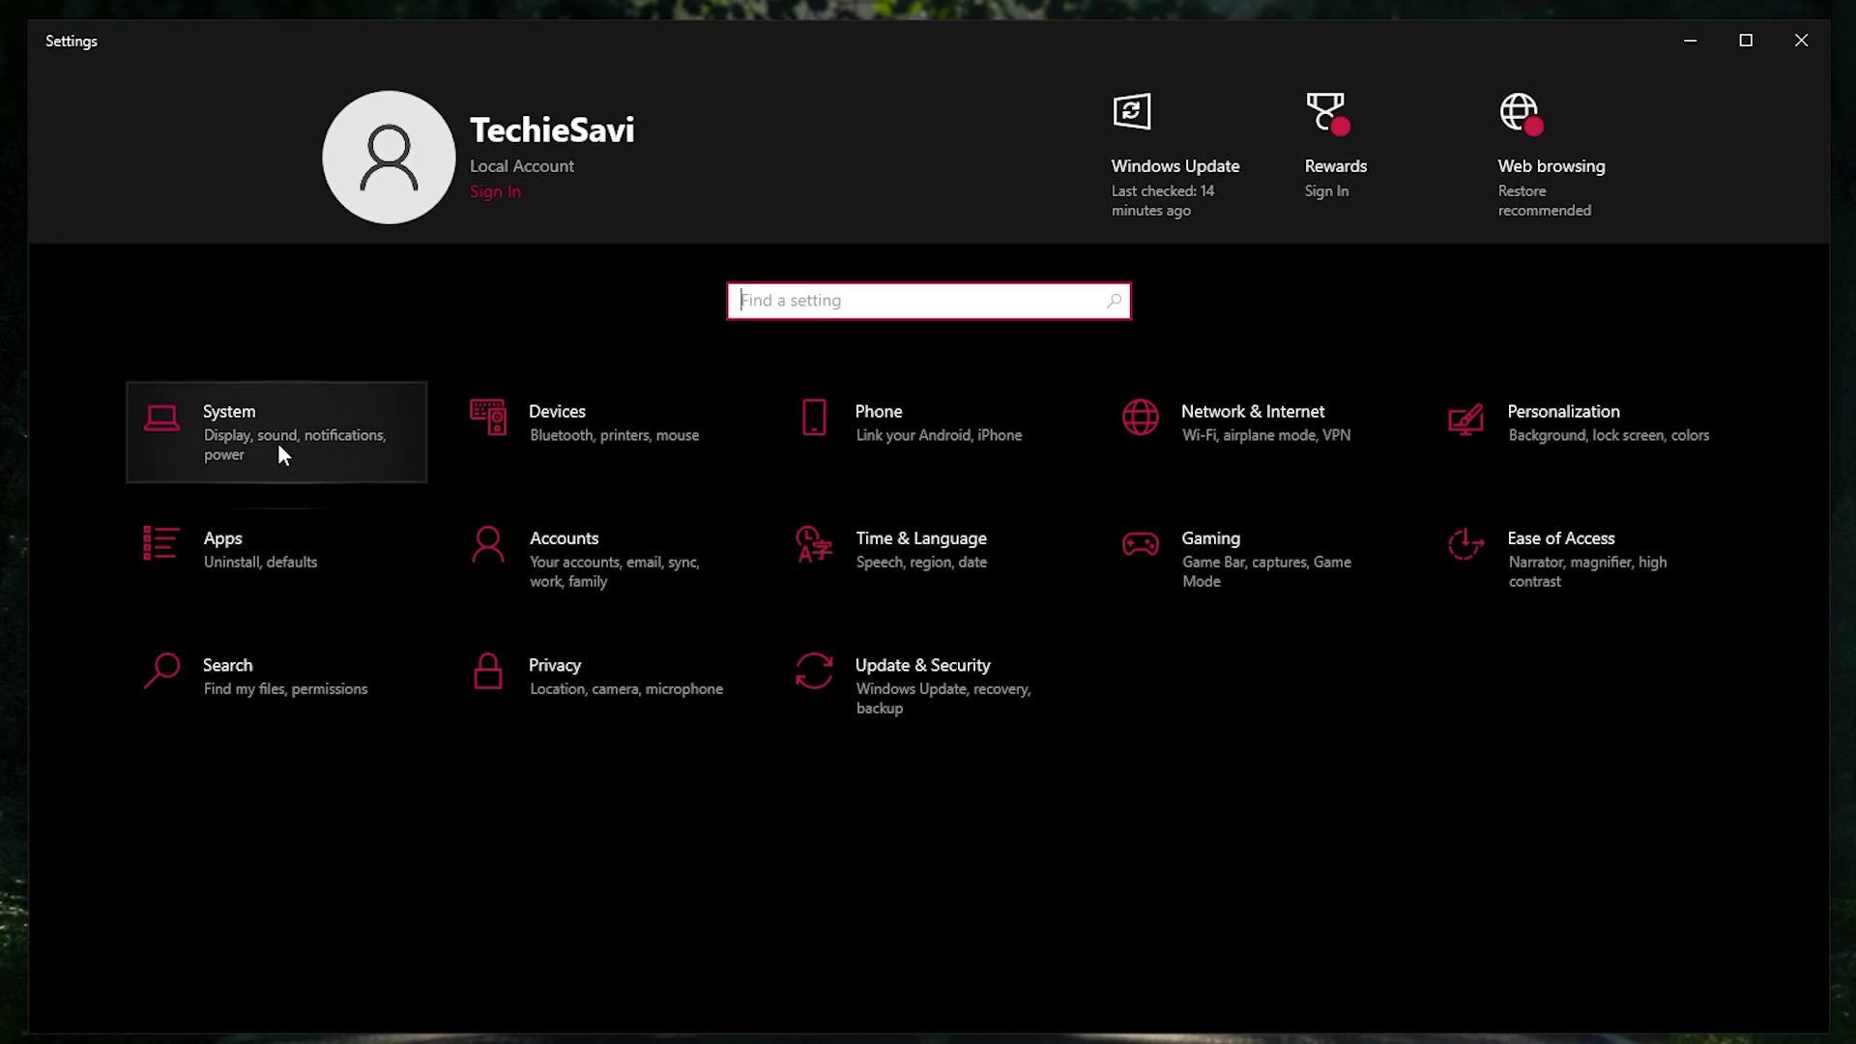
left_click(277, 435)
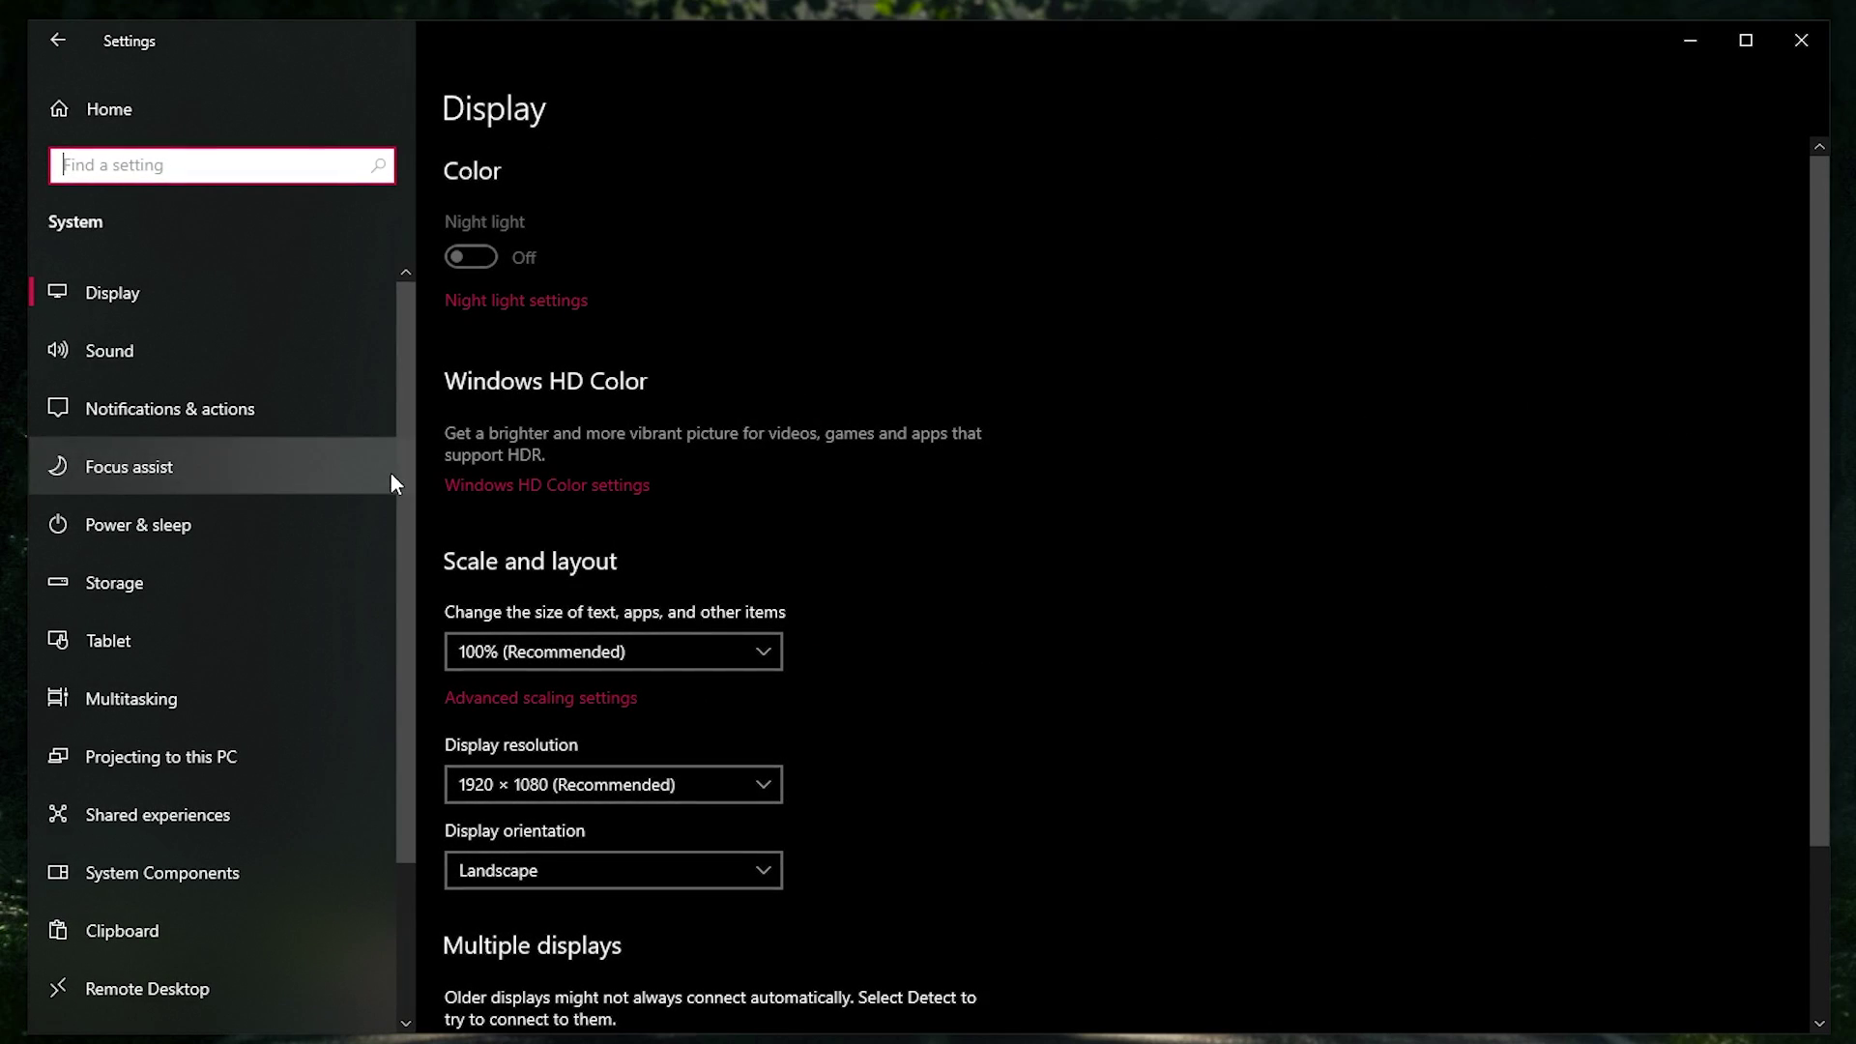
left_click_drag(410, 496, 416, 590)
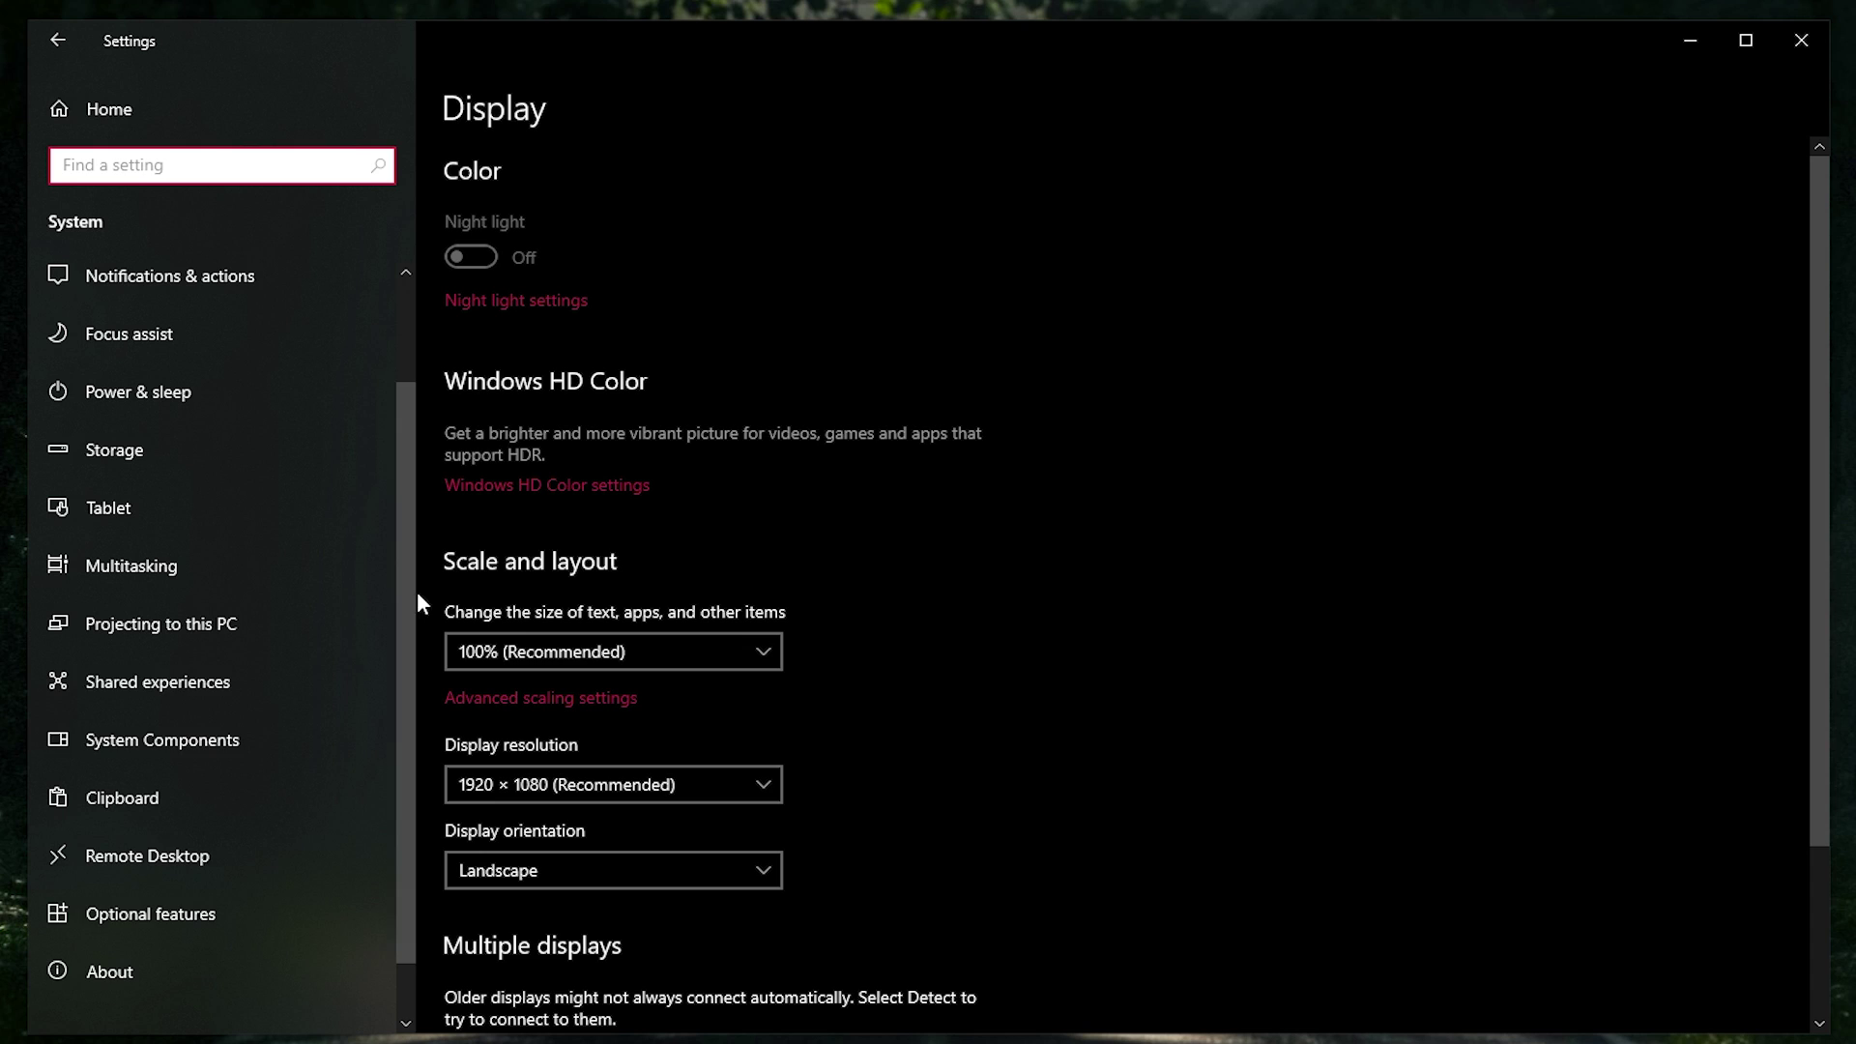
left_click(152, 963)
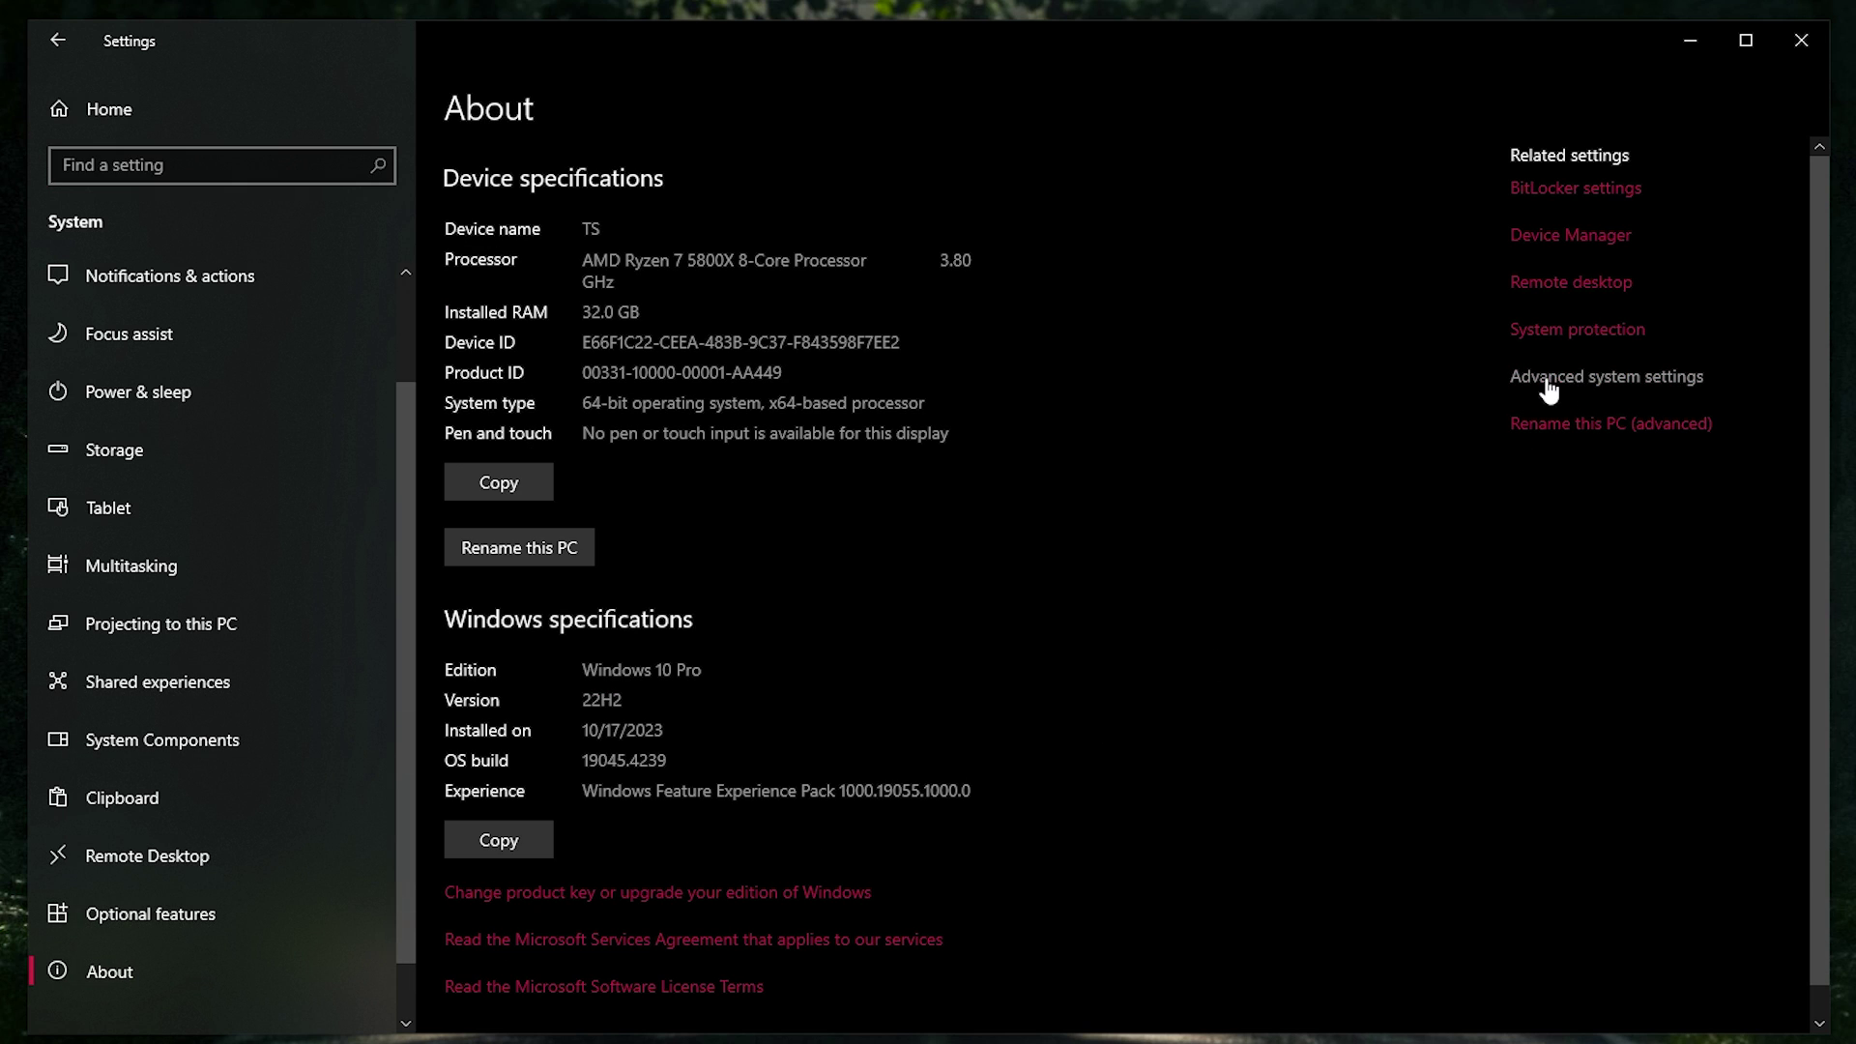
Step: Open the Performance Options from the advanced system settings and place the window beside System Properties
left_click(1574, 380)
left_click_drag(242, 70, 679, 133)
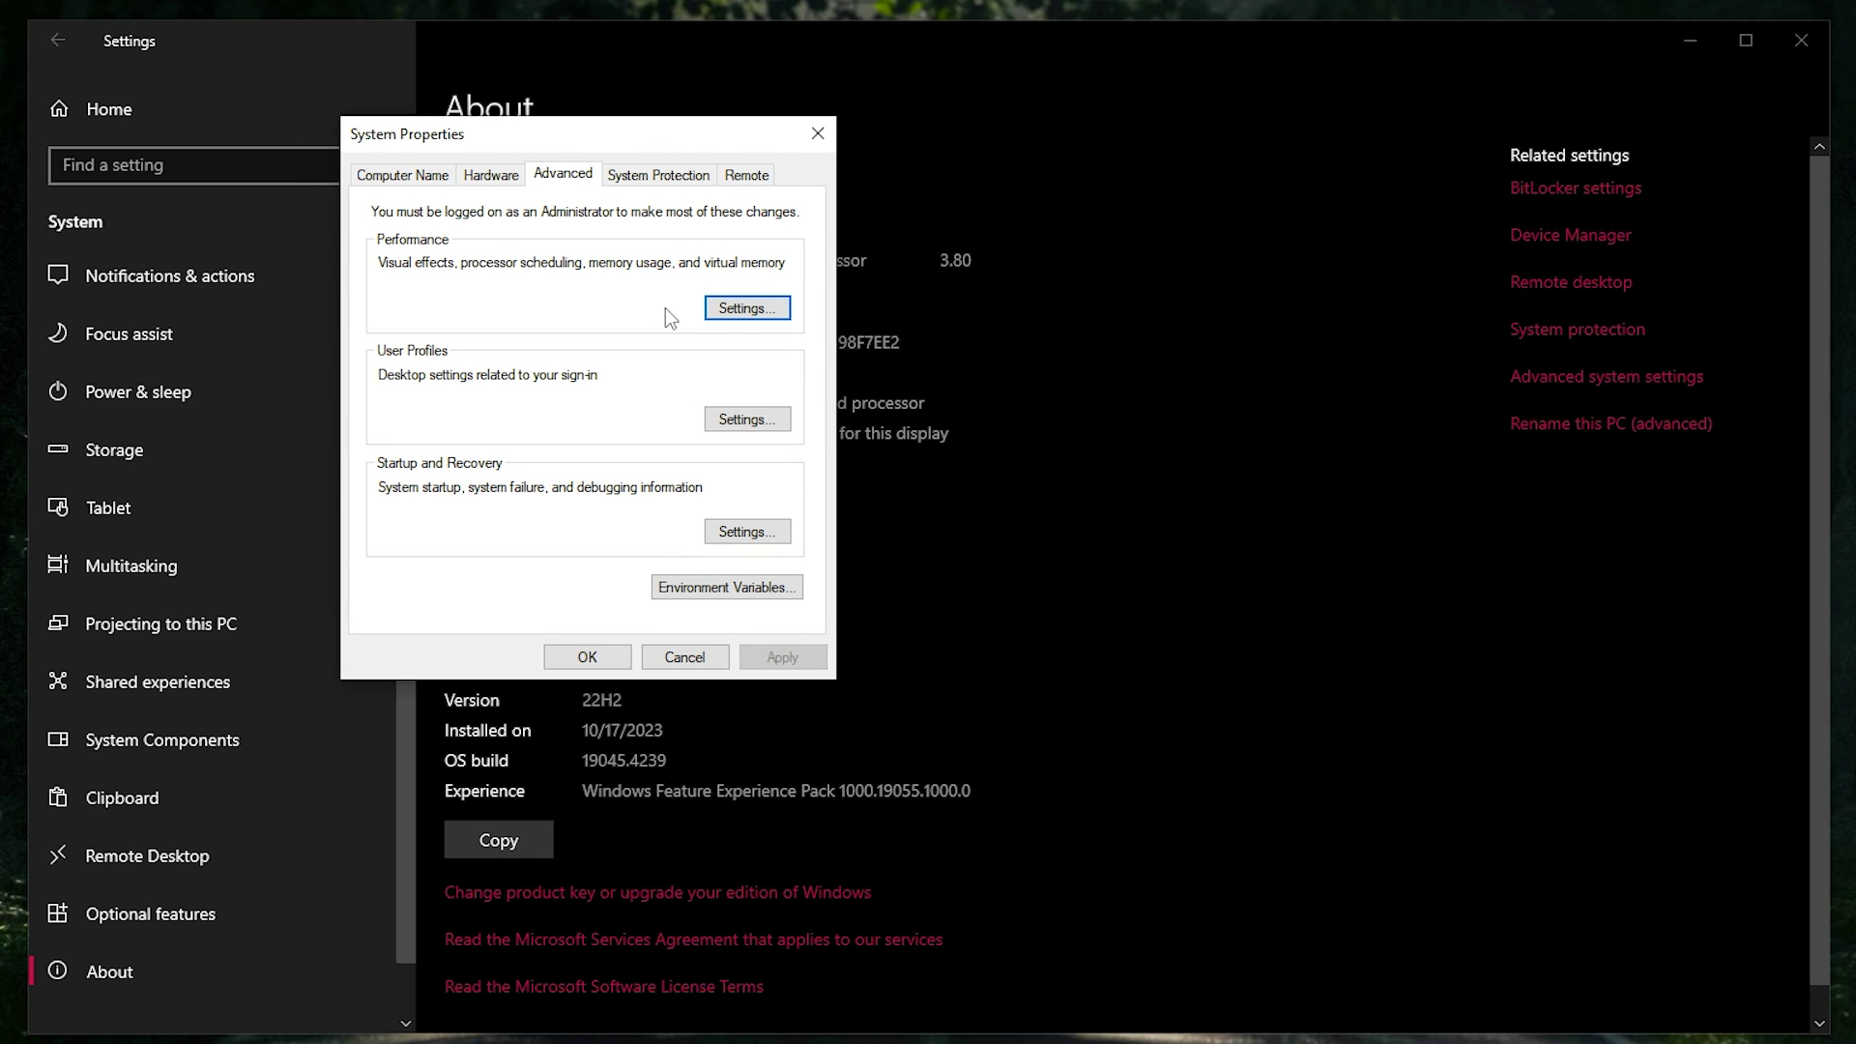
left_click(746, 308)
left_click_drag(713, 230, 1183, 124)
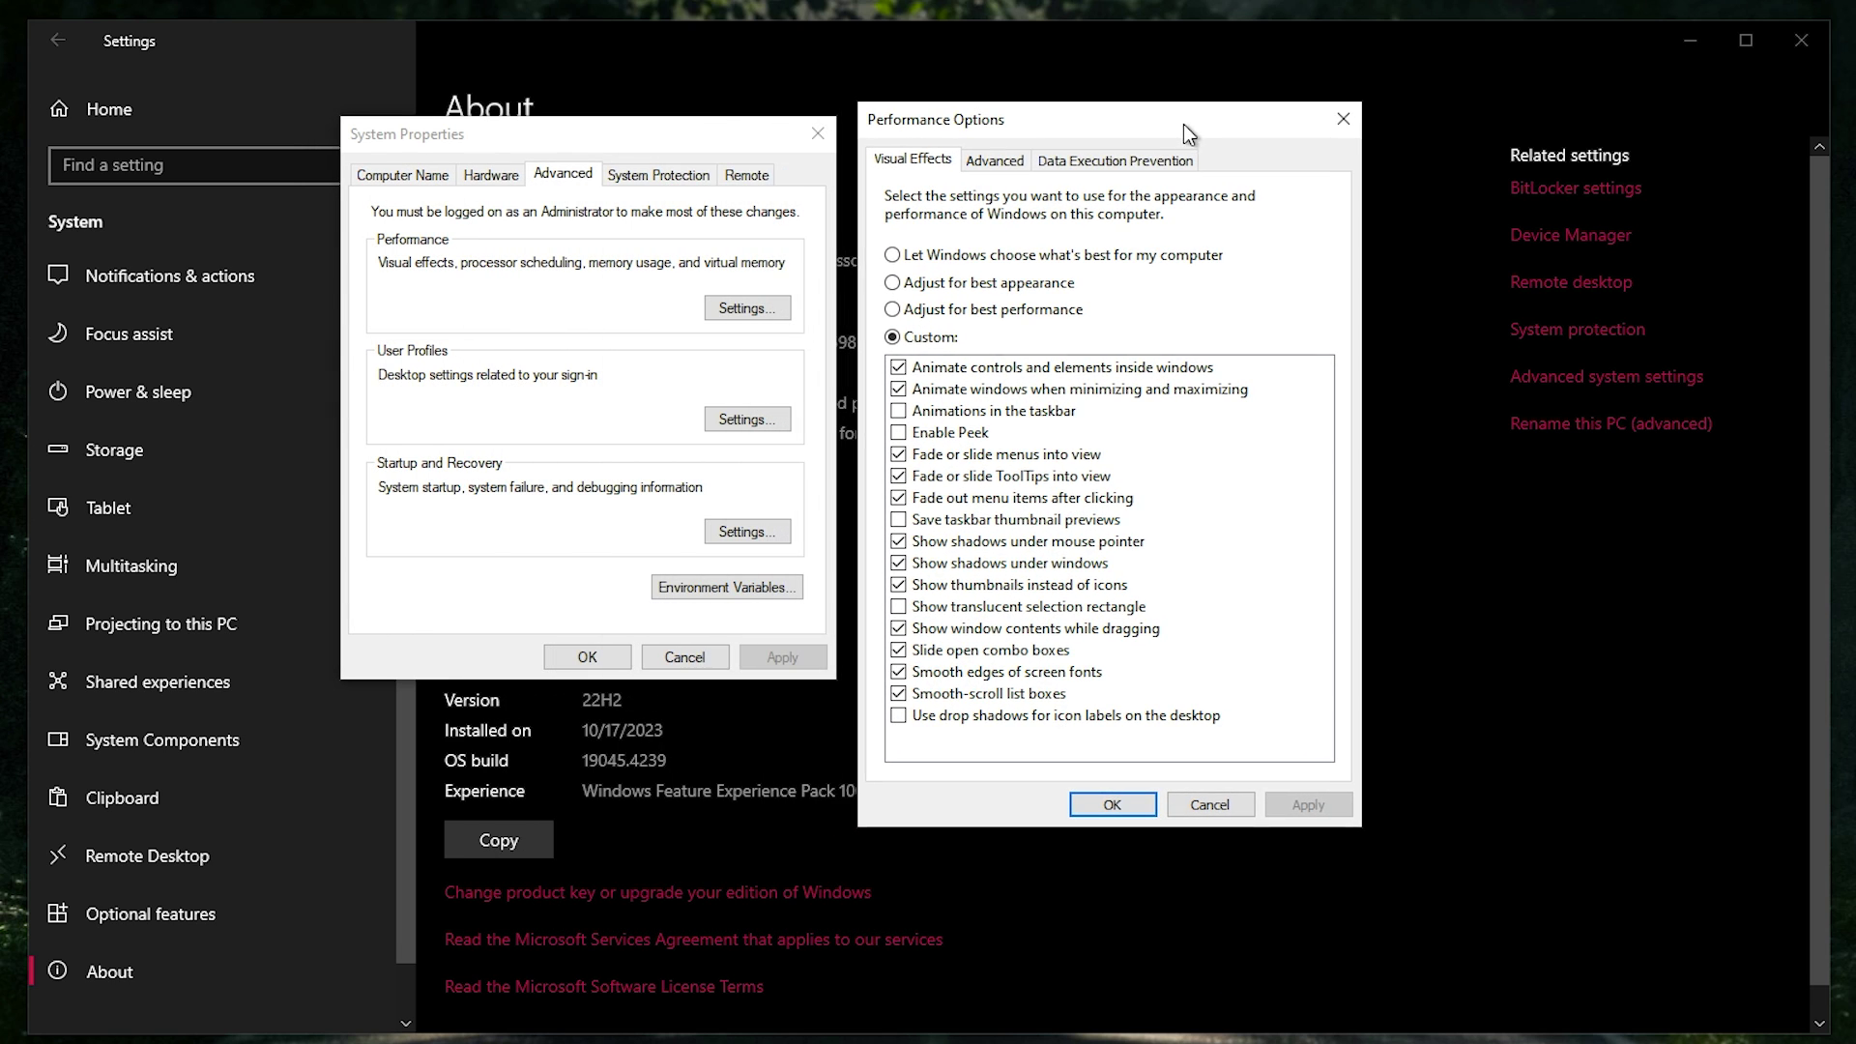
Step: Adjust visual effects for best performance, re-enabling only minimize/maximize animation, window contents while dragging, smooth screen fonts and sliding combo boxes, and apply
left_click(1006, 312)
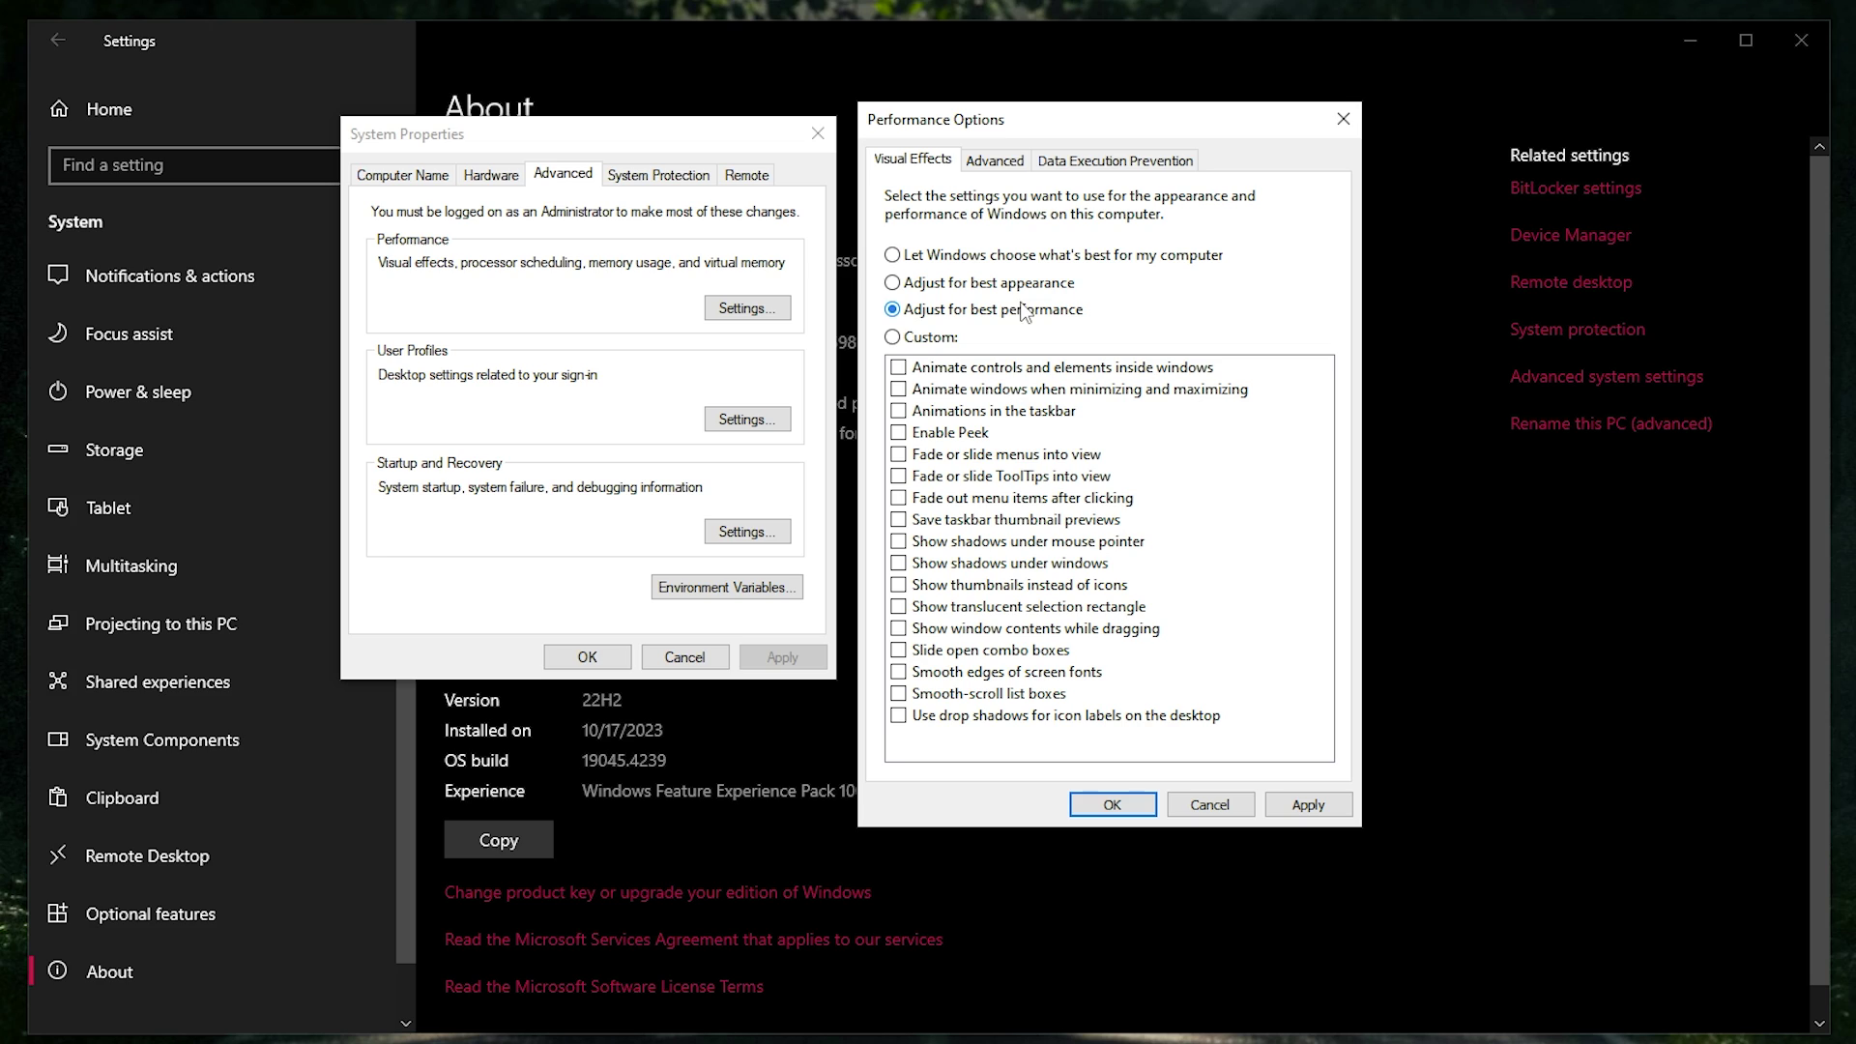
left_click(913, 390)
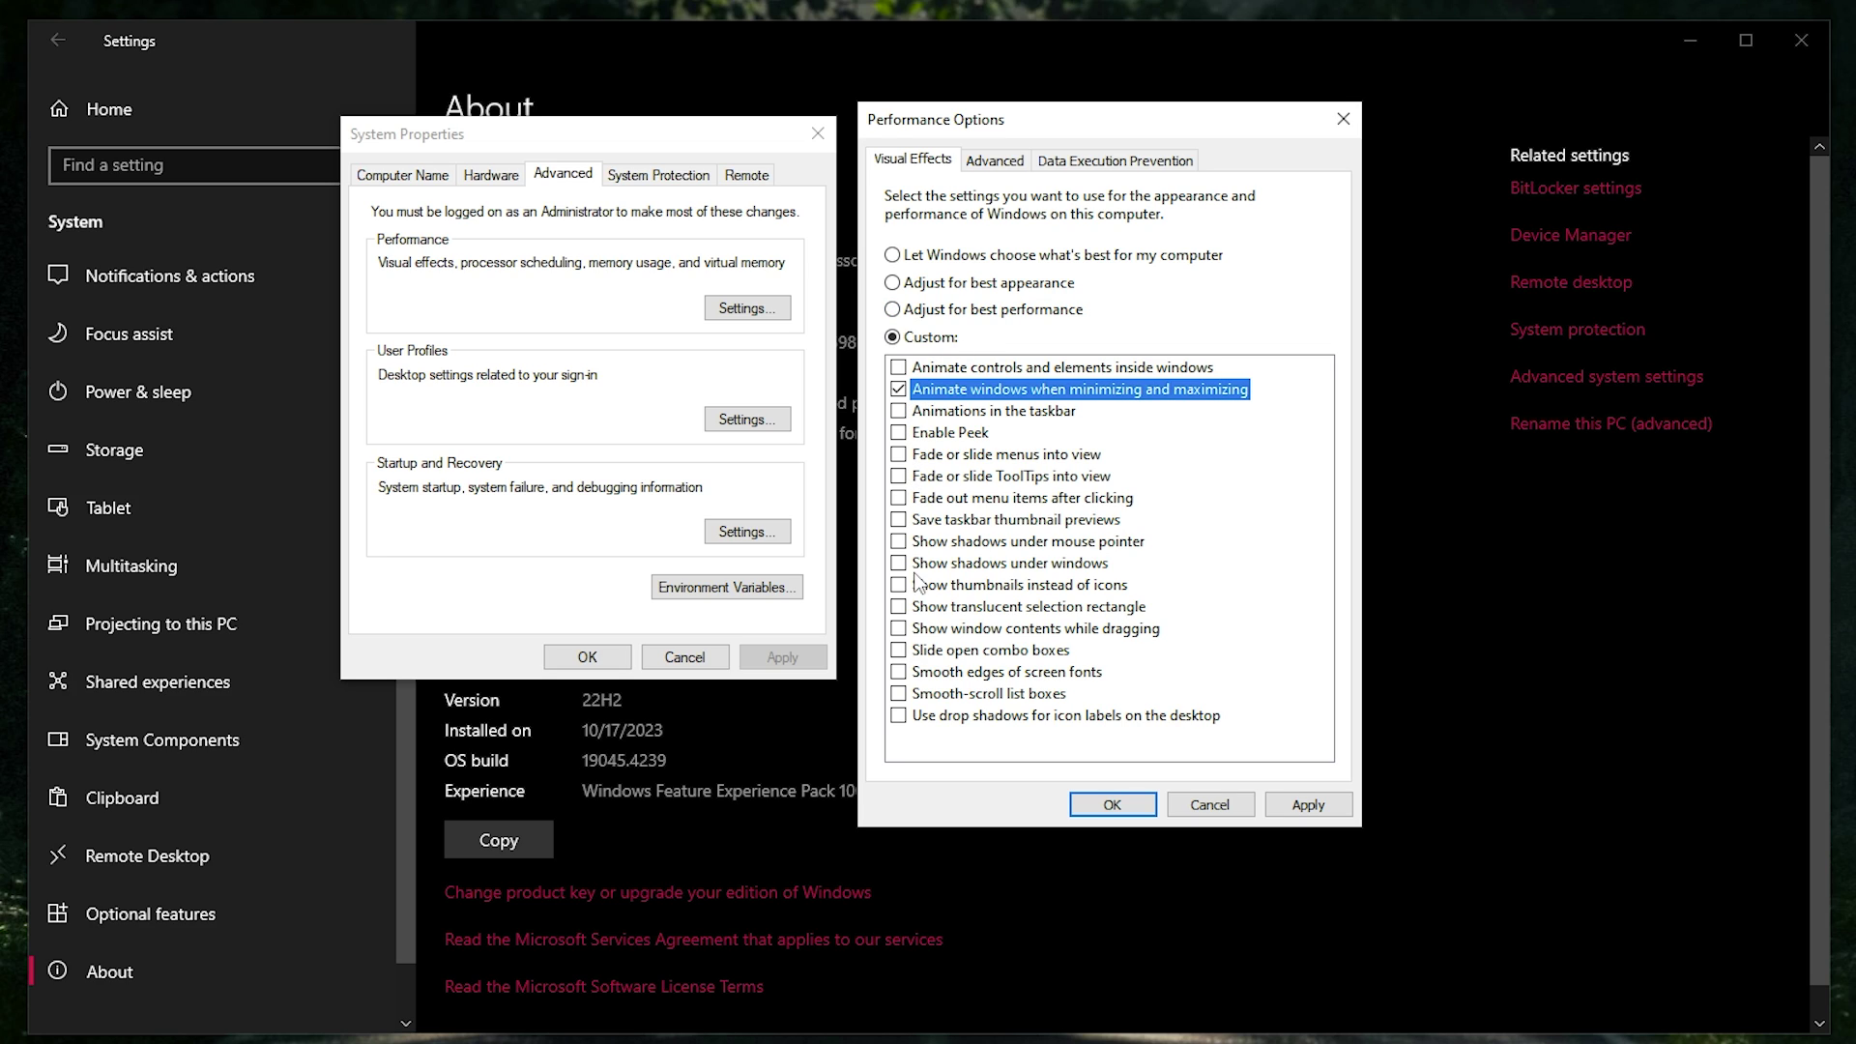
left_click(899, 629)
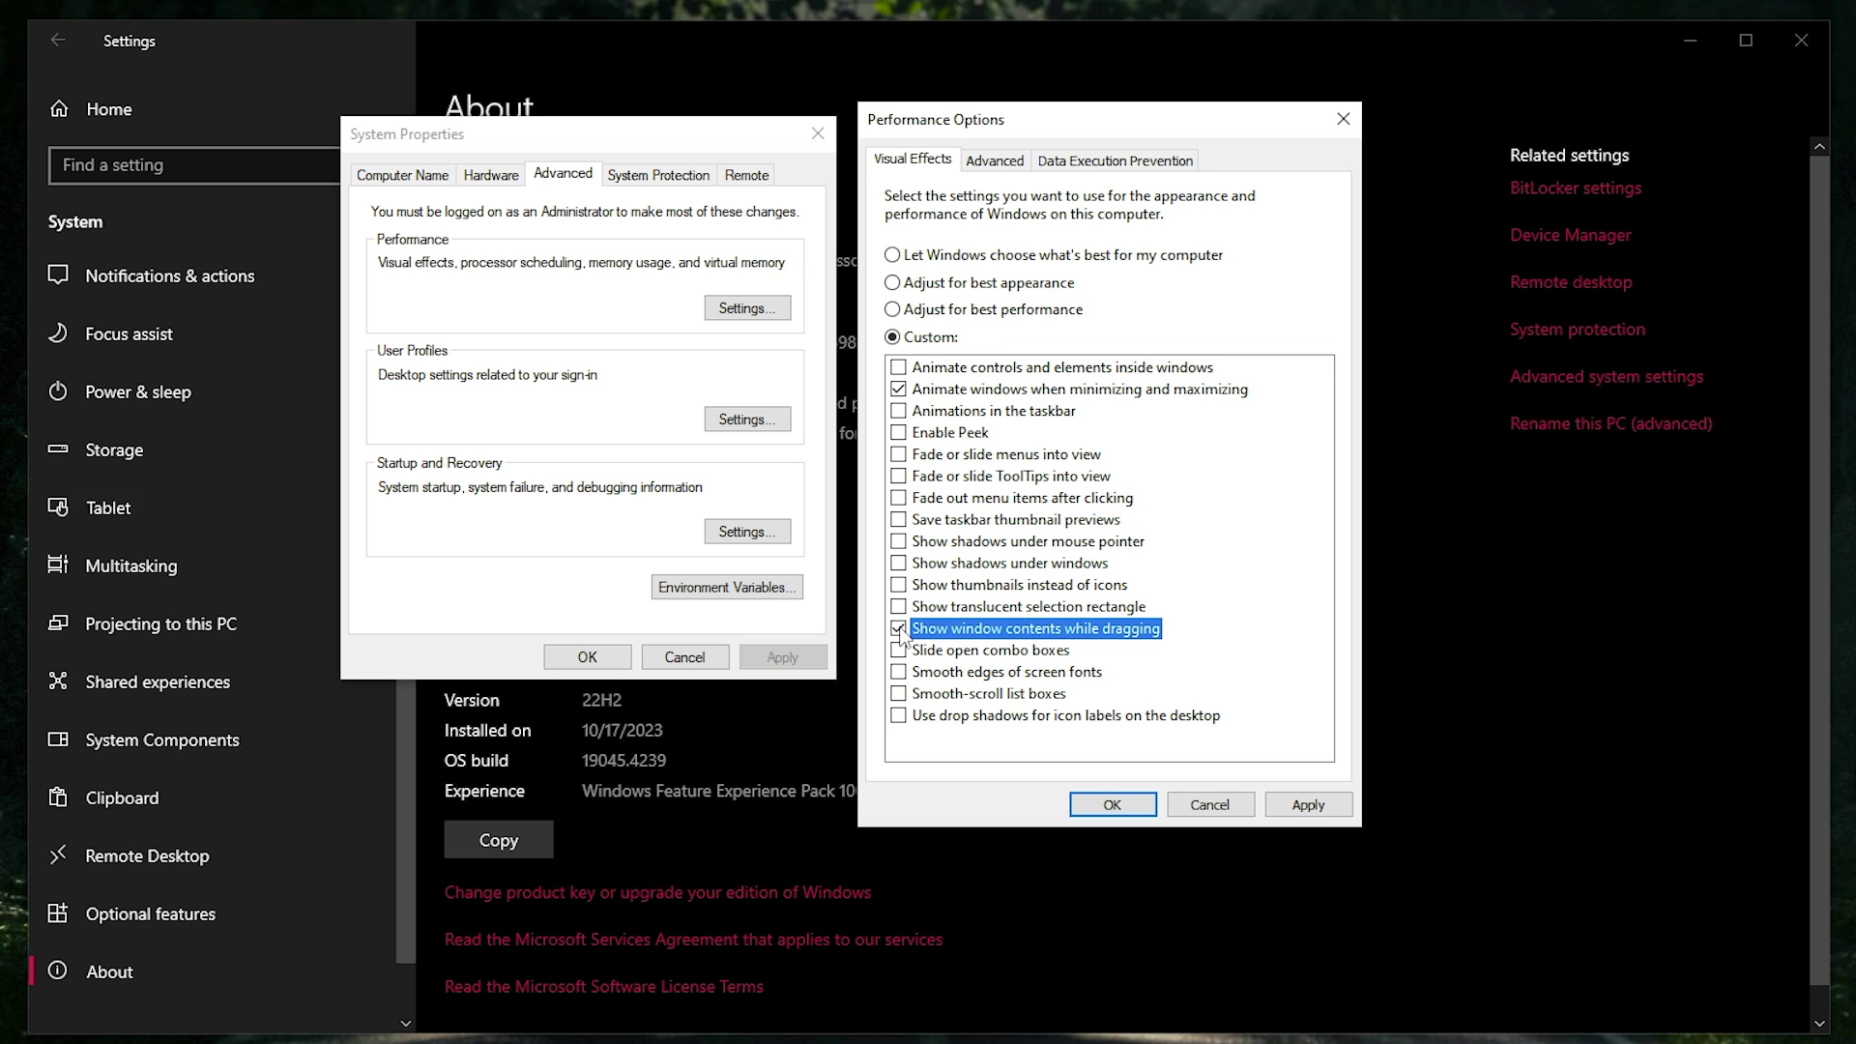
left_click(899, 674)
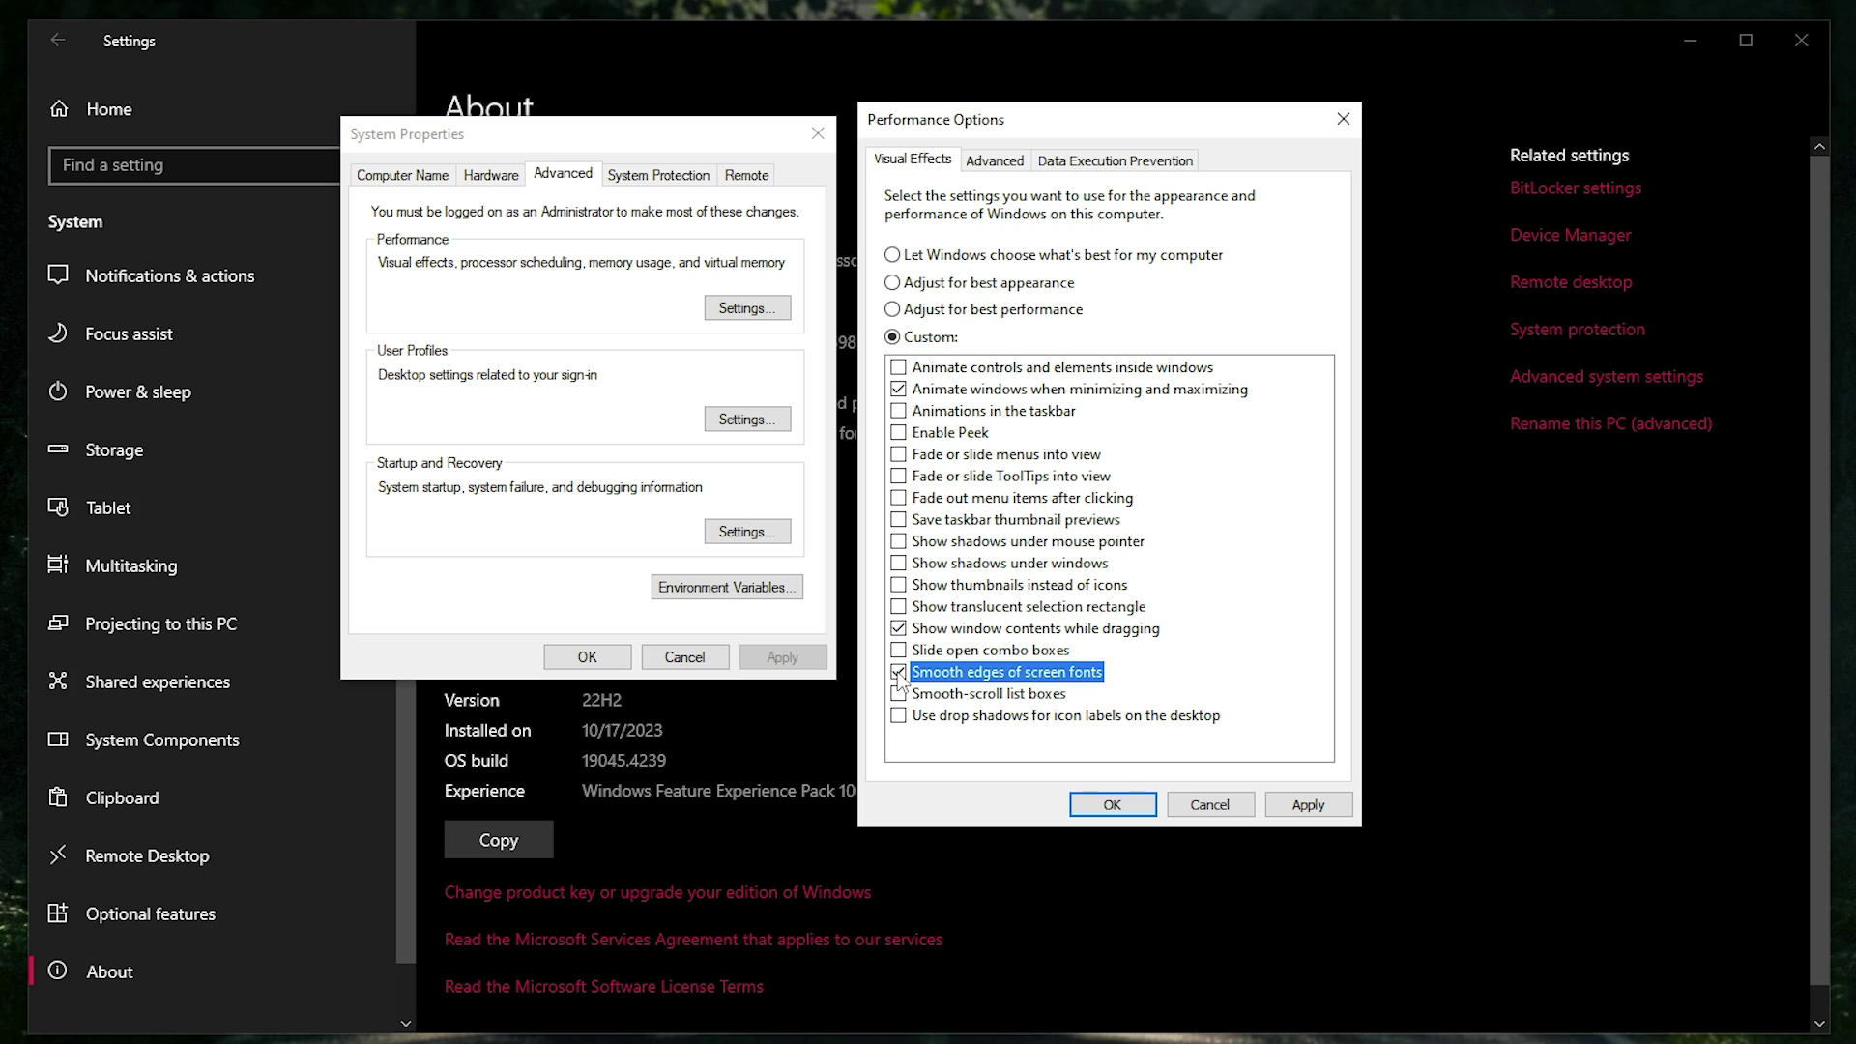
left_click(899, 650)
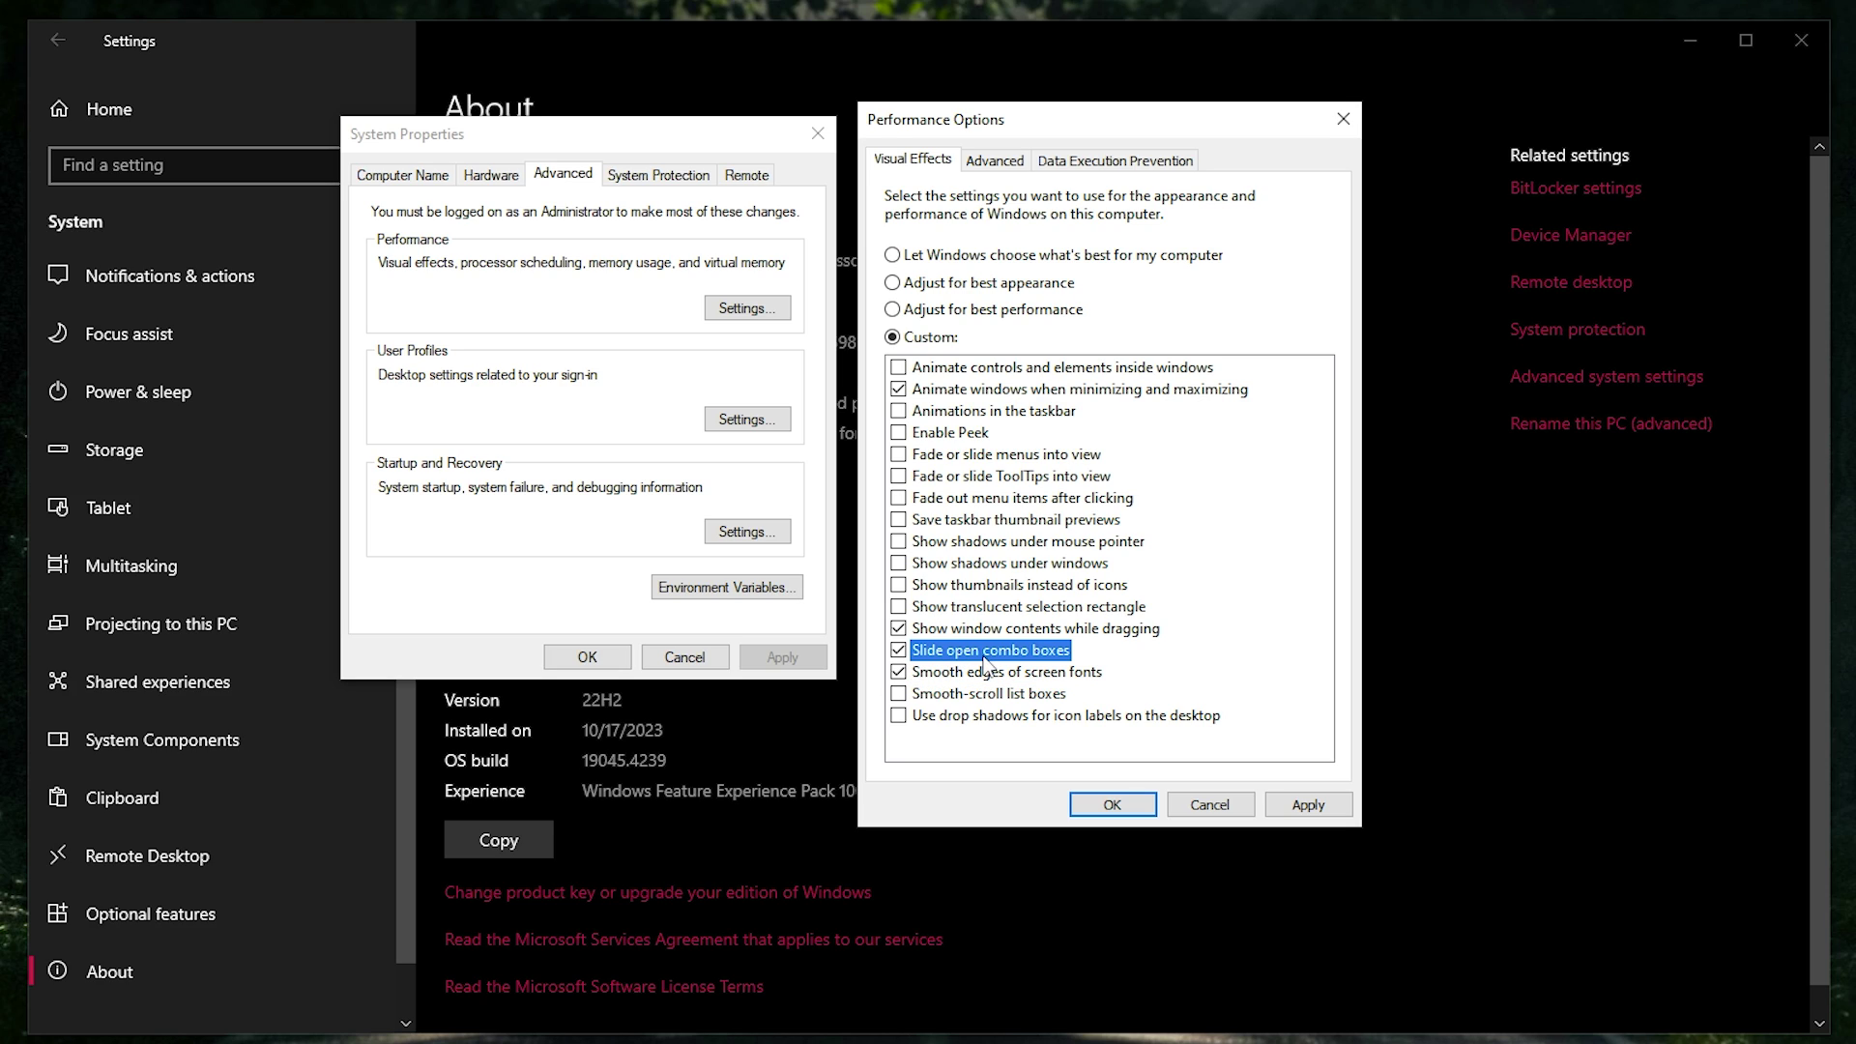
left_click(1308, 806)
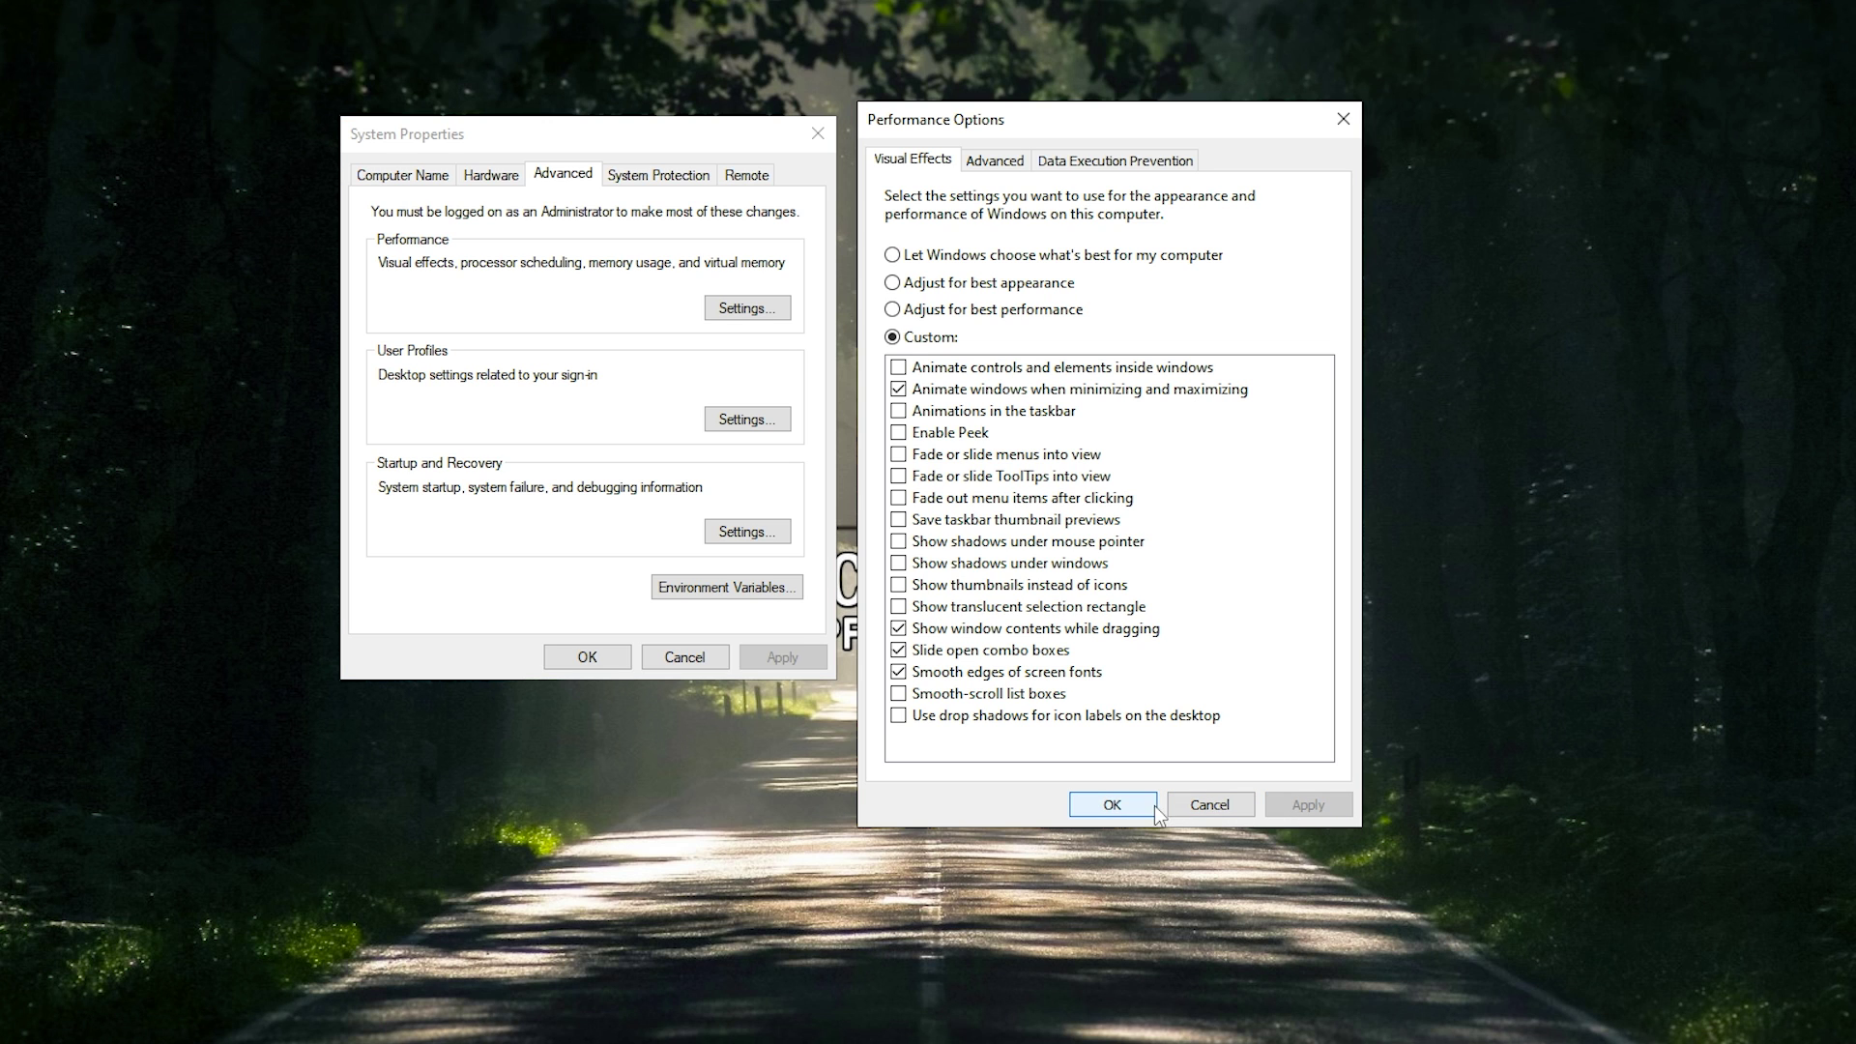
left_click(1144, 807)
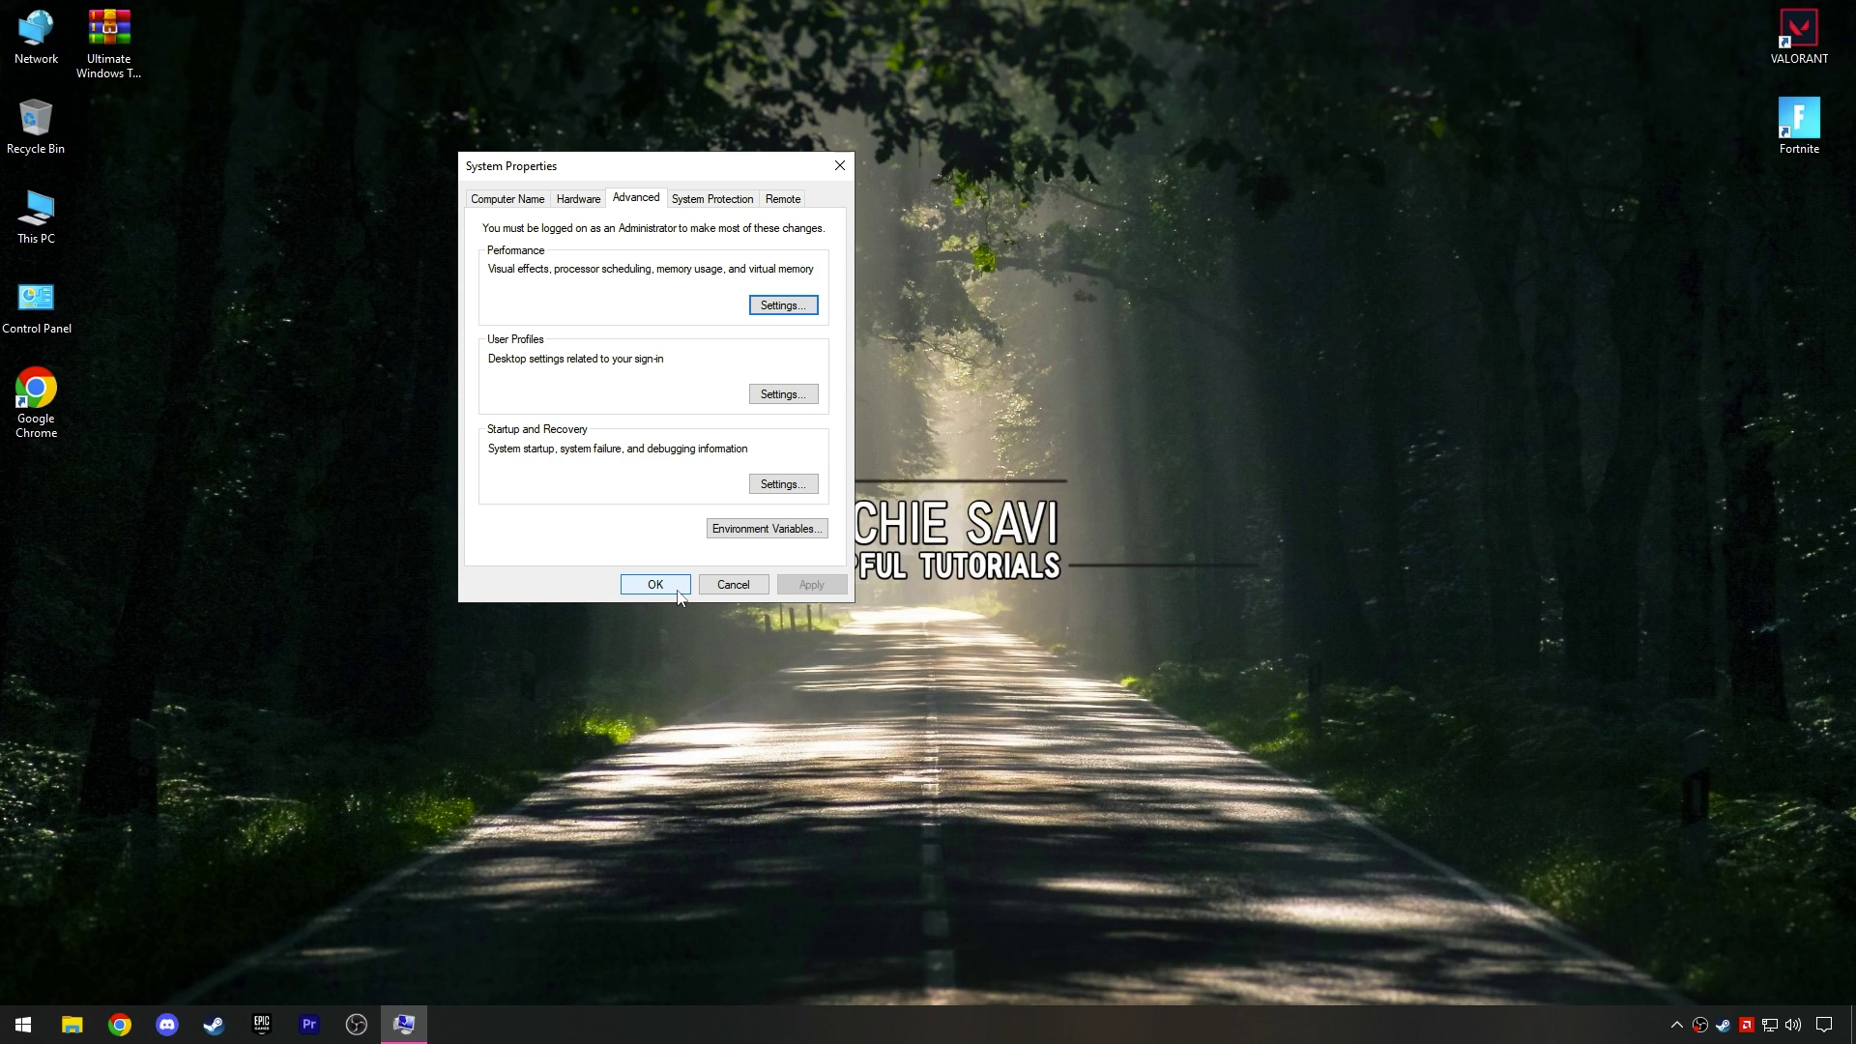
left_click(677, 590)
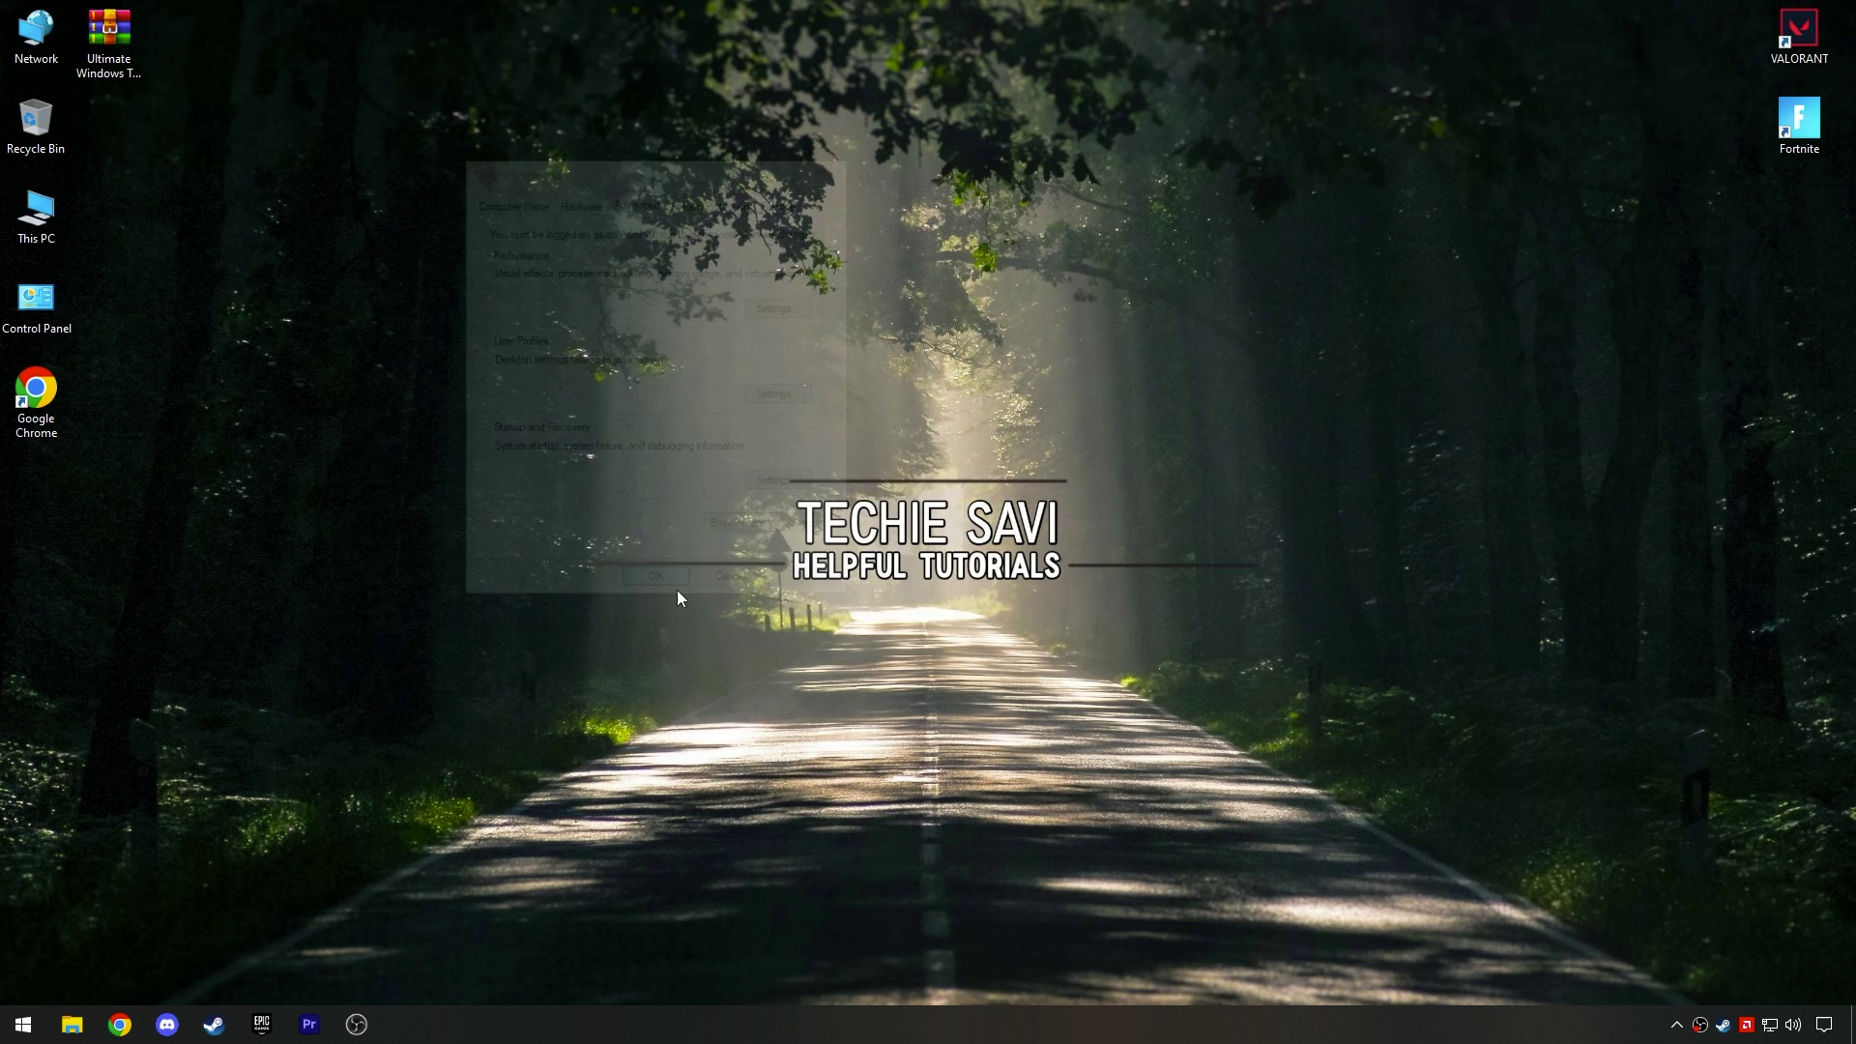
Step: Turn off AMD Noise Suppression, EpicGamesLauncher, MSI Center and Window Centering Helper in the Startup Apps settings
left_click(24, 1023)
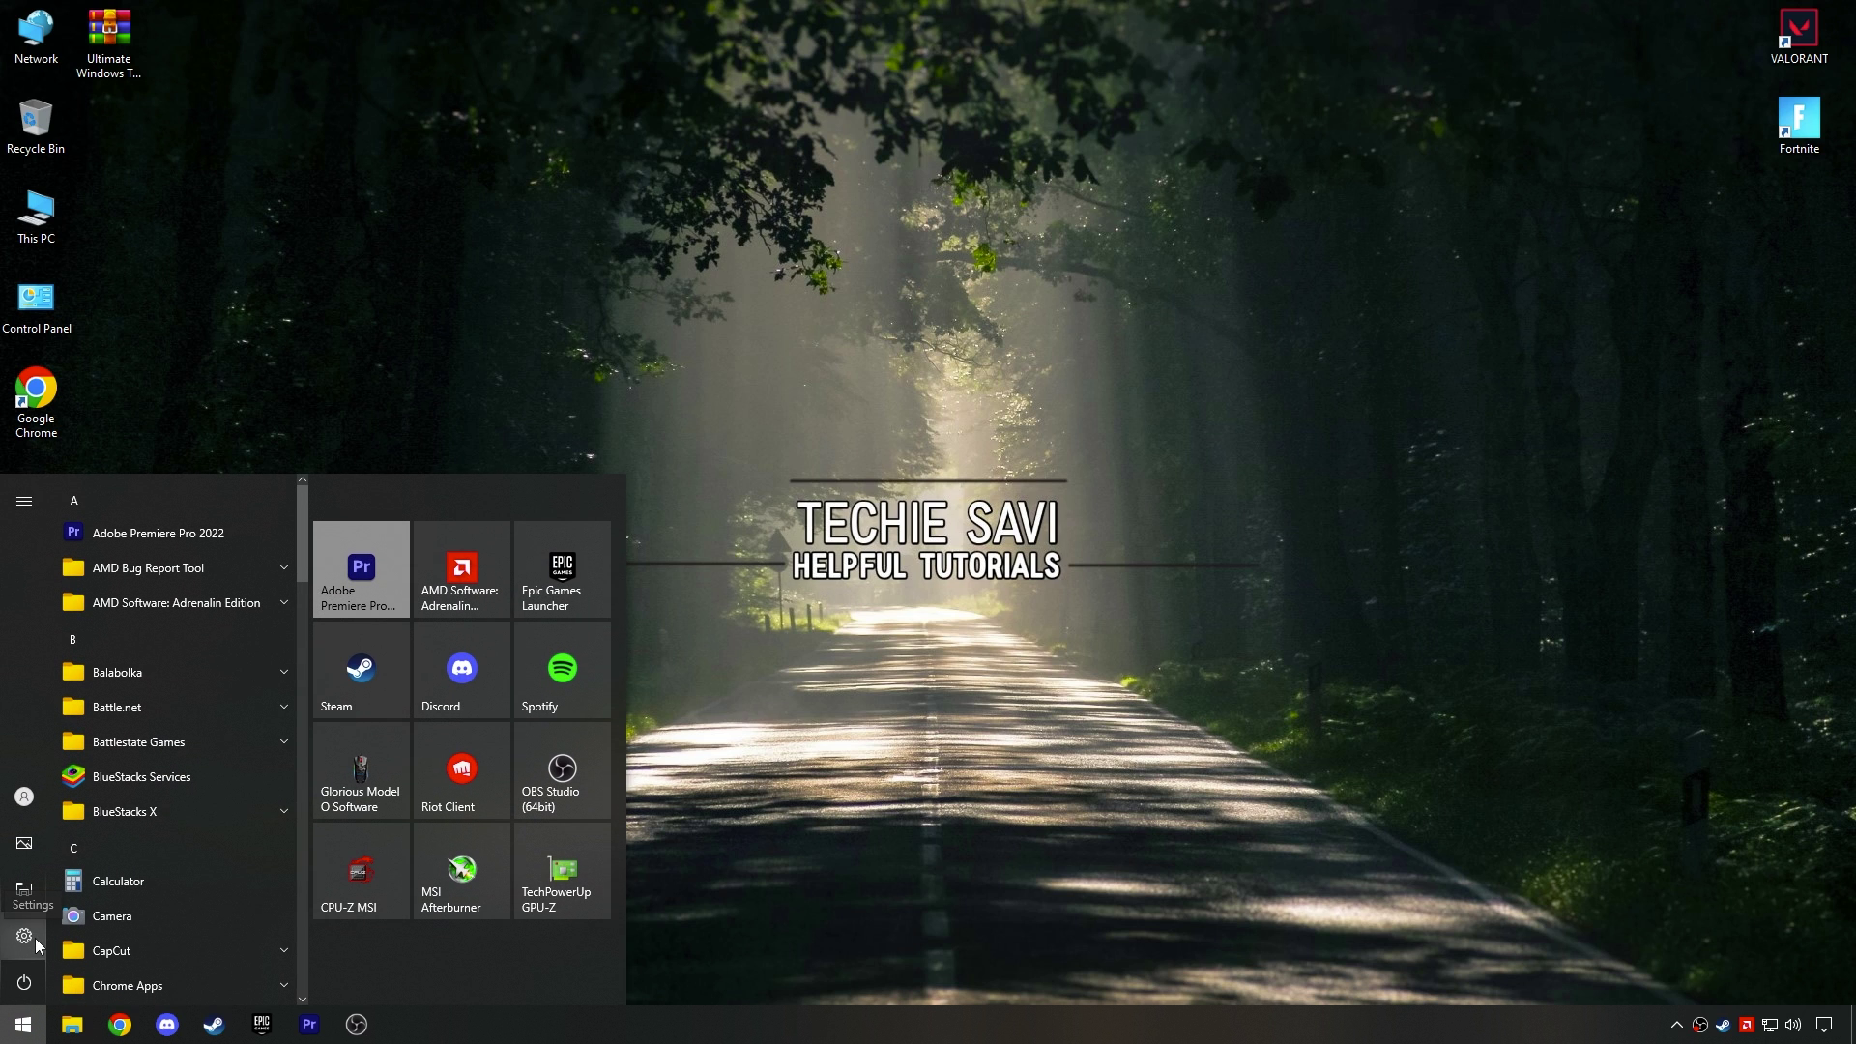
mouse_move(24, 936)
left_click(150, 936)
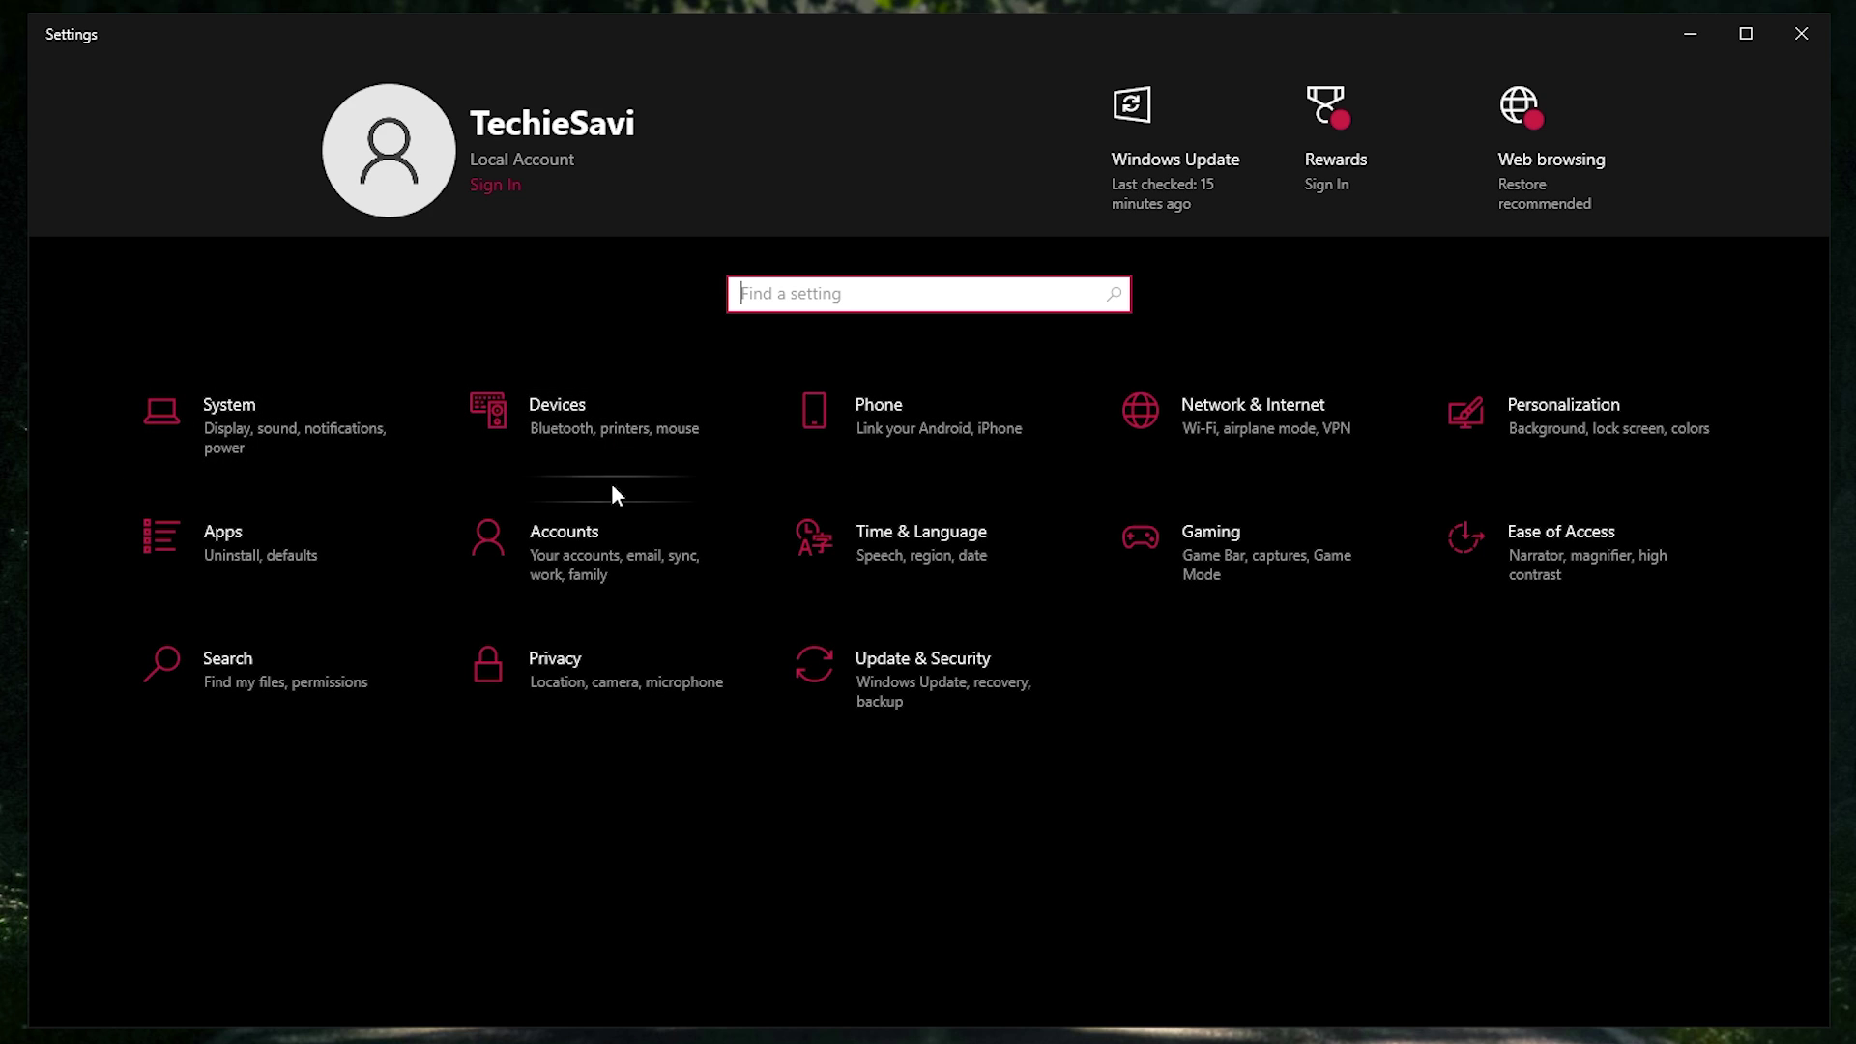
left_click(308, 542)
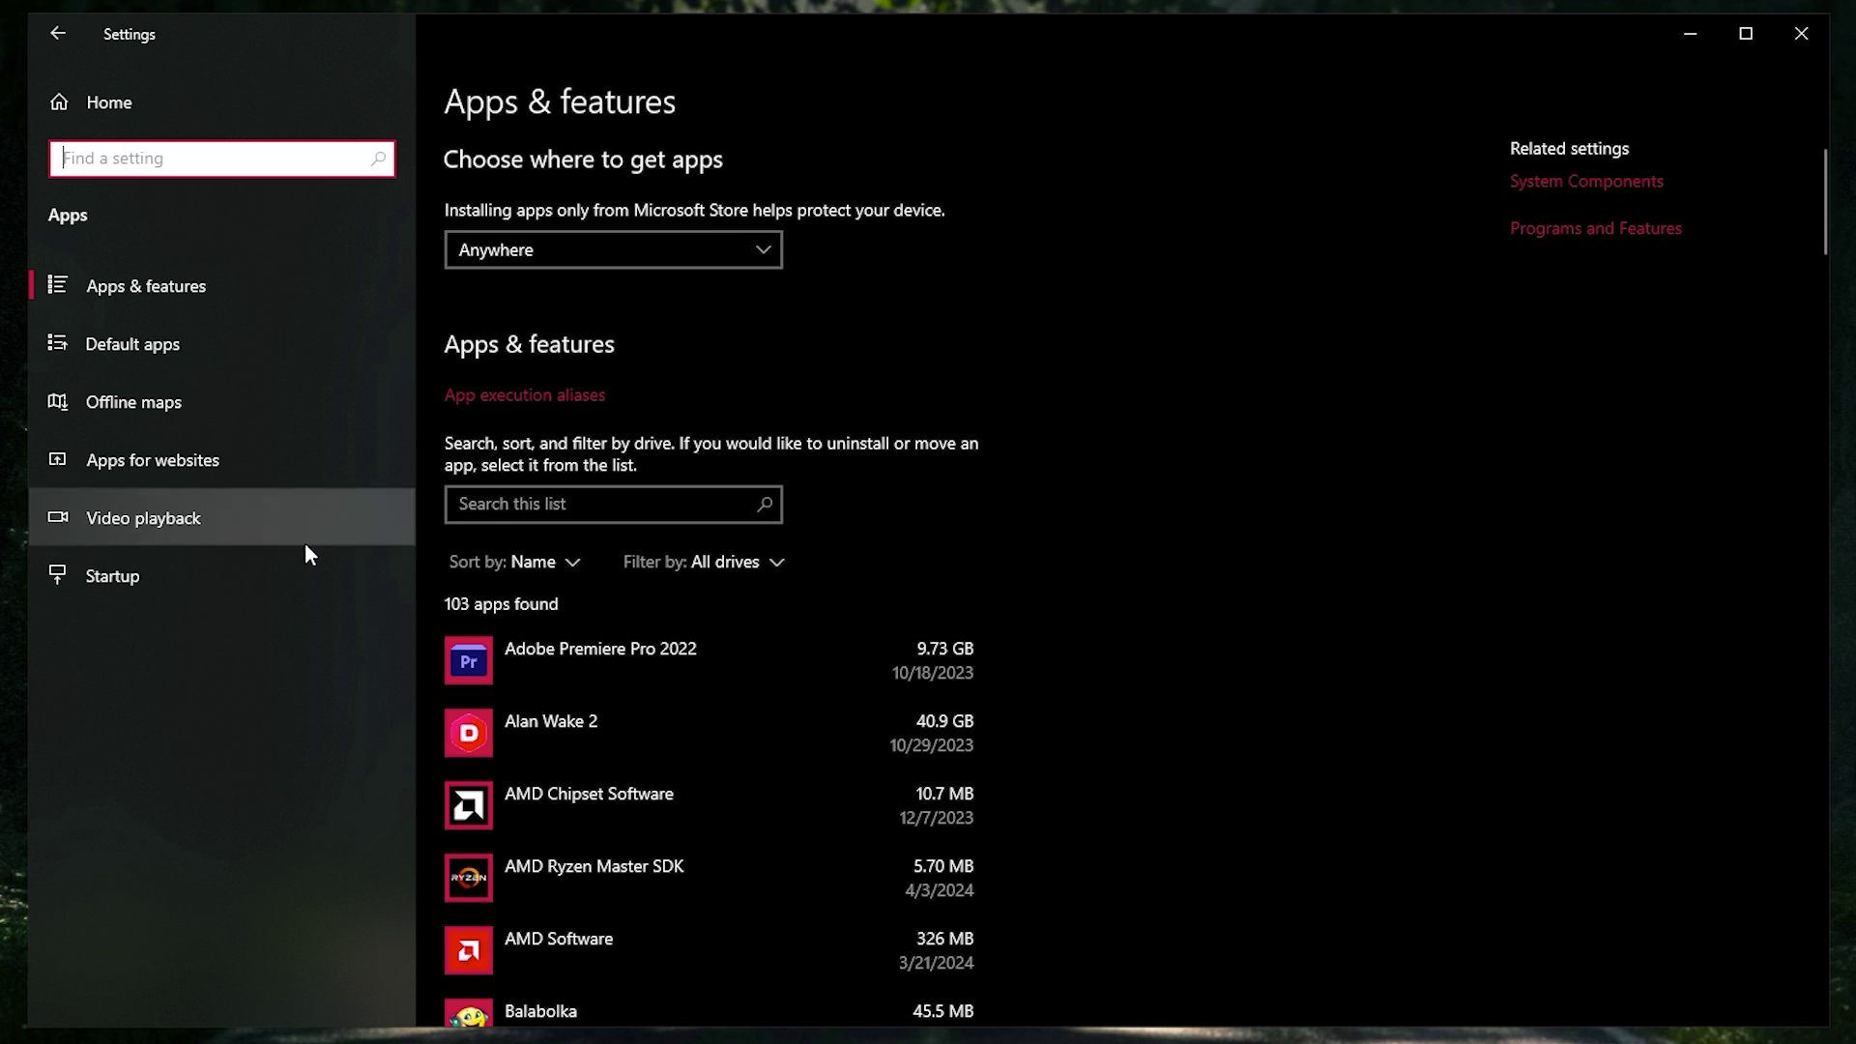
left_click(134, 578)
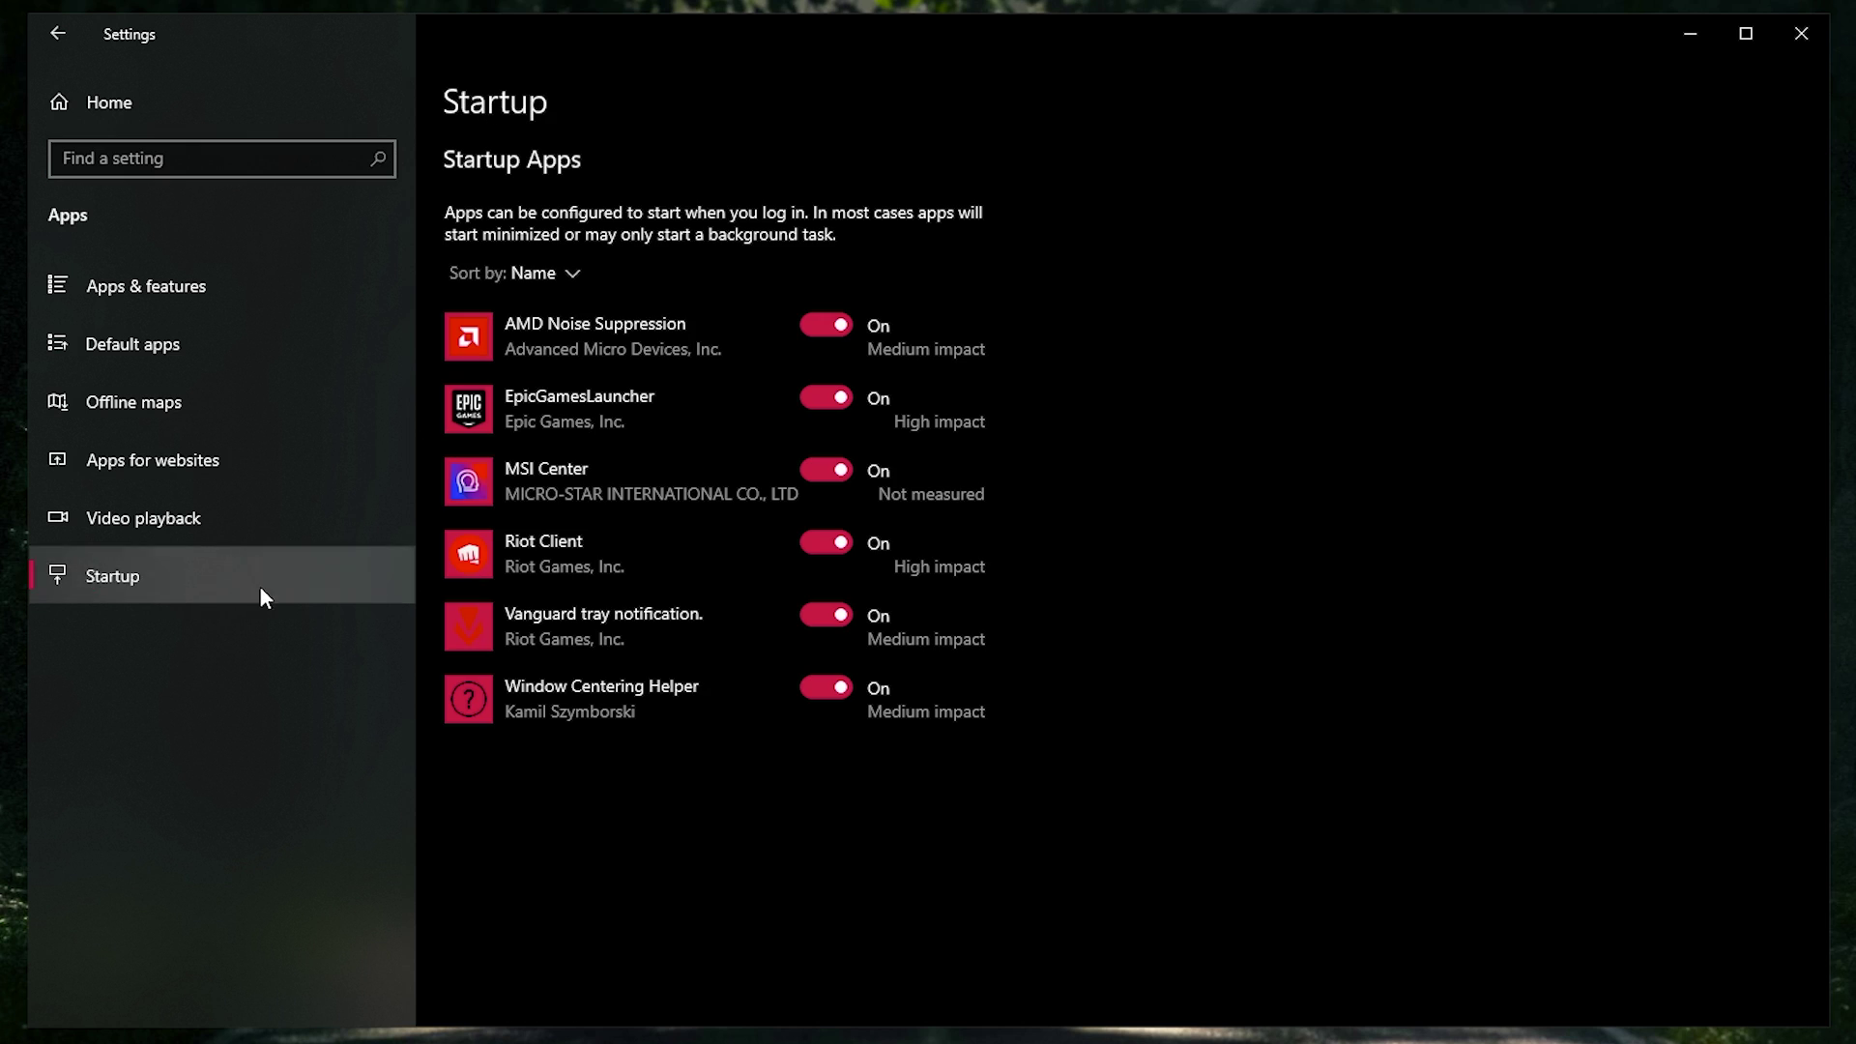
left_click(822, 330)
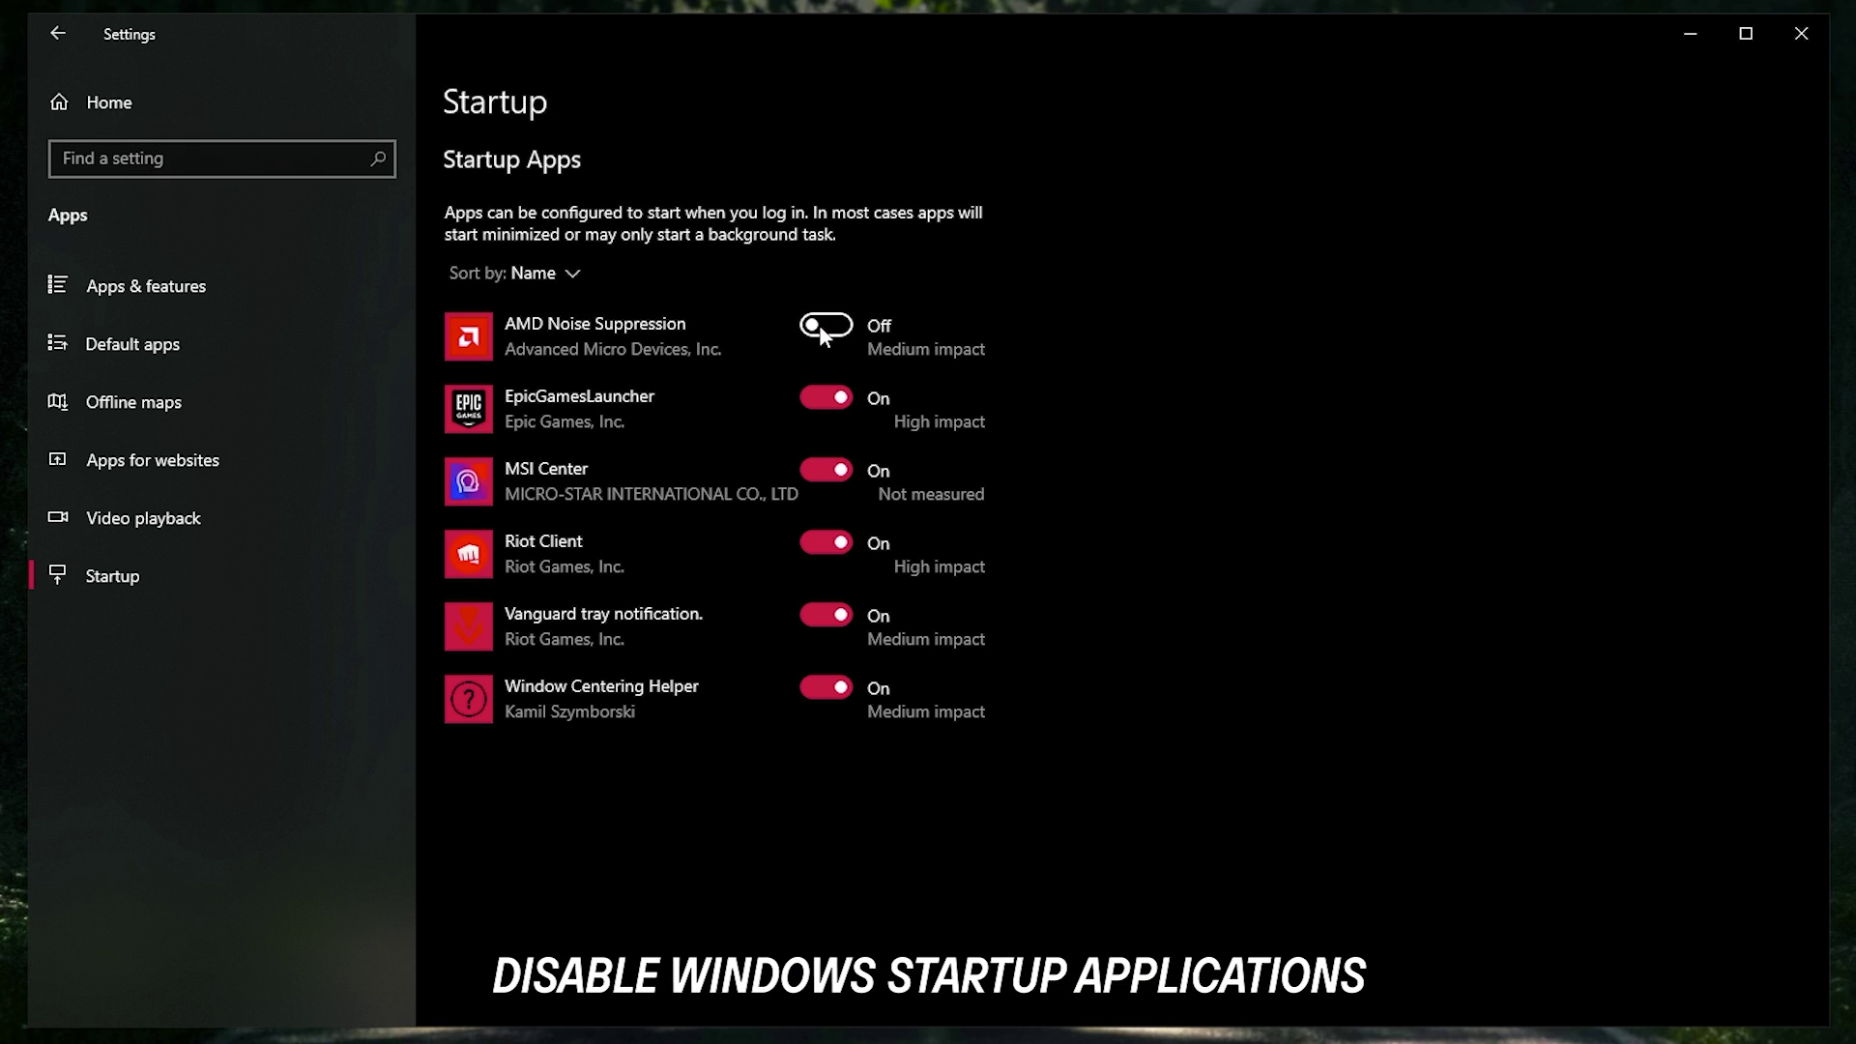
left_click(833, 400)
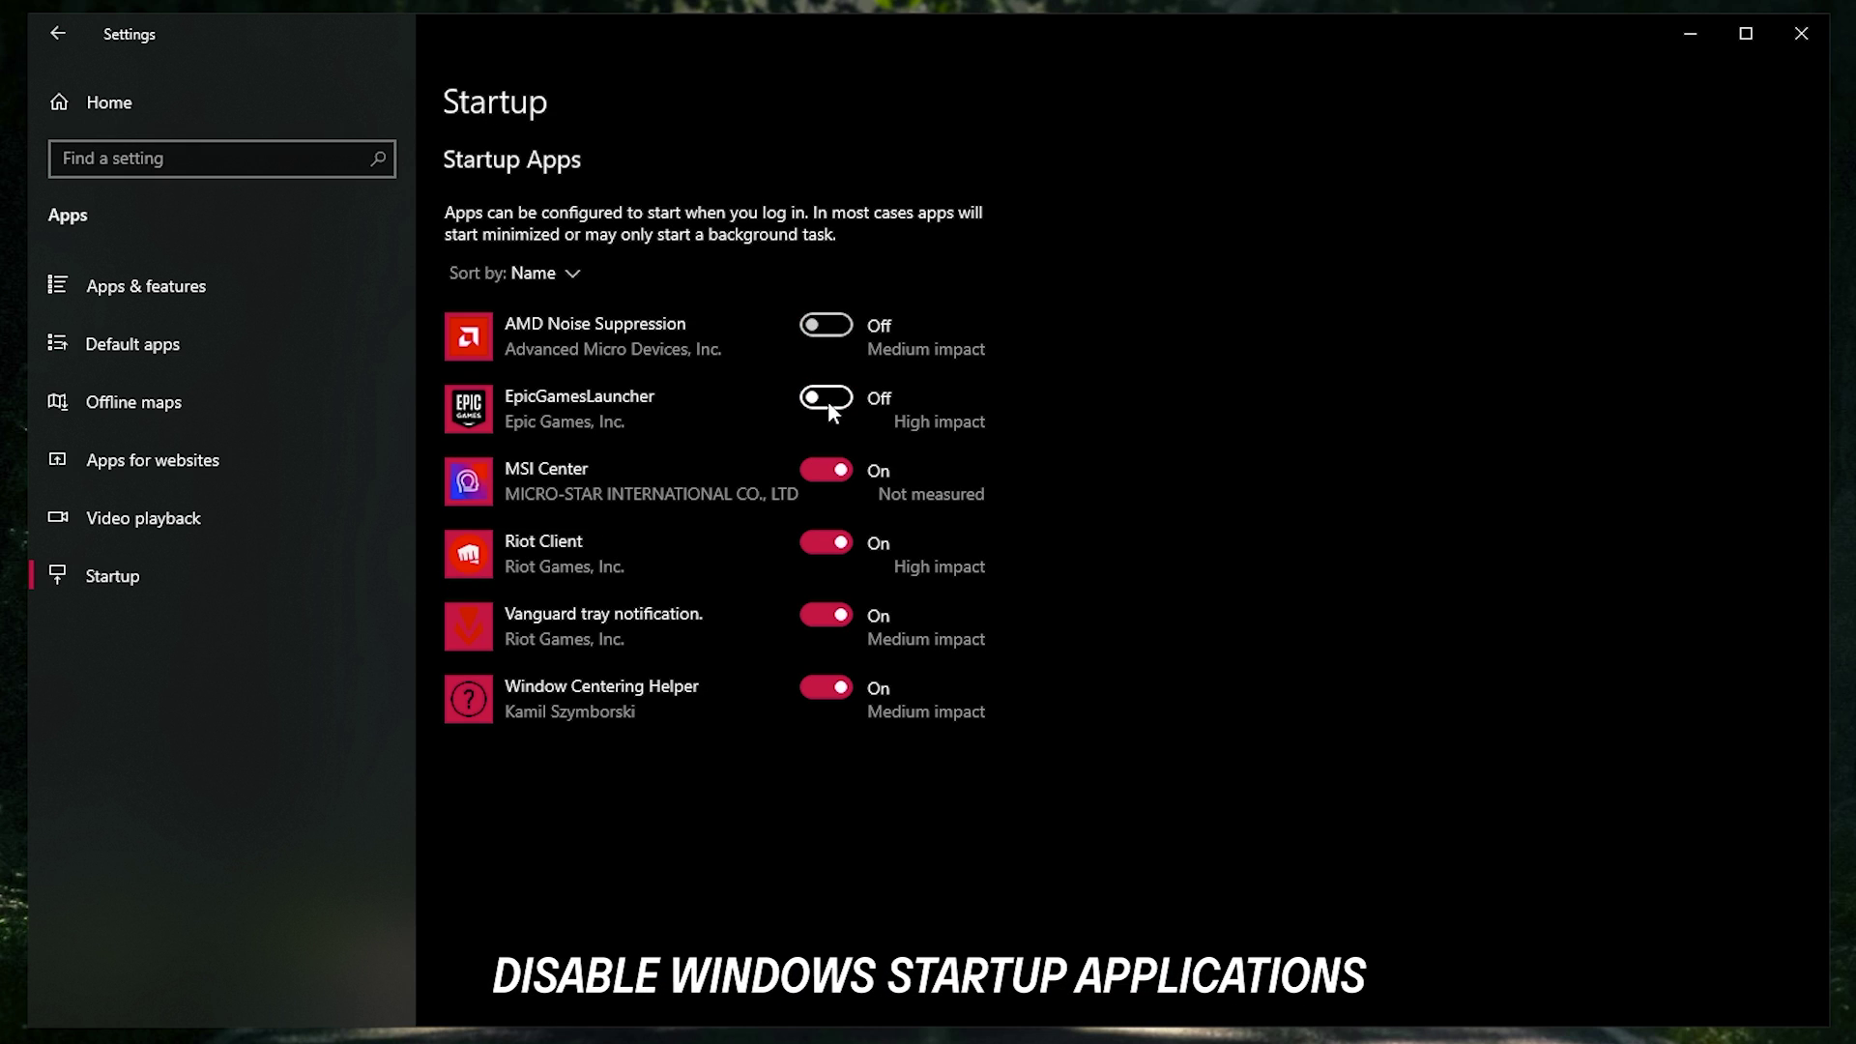
left_click(828, 470)
left_click(829, 687)
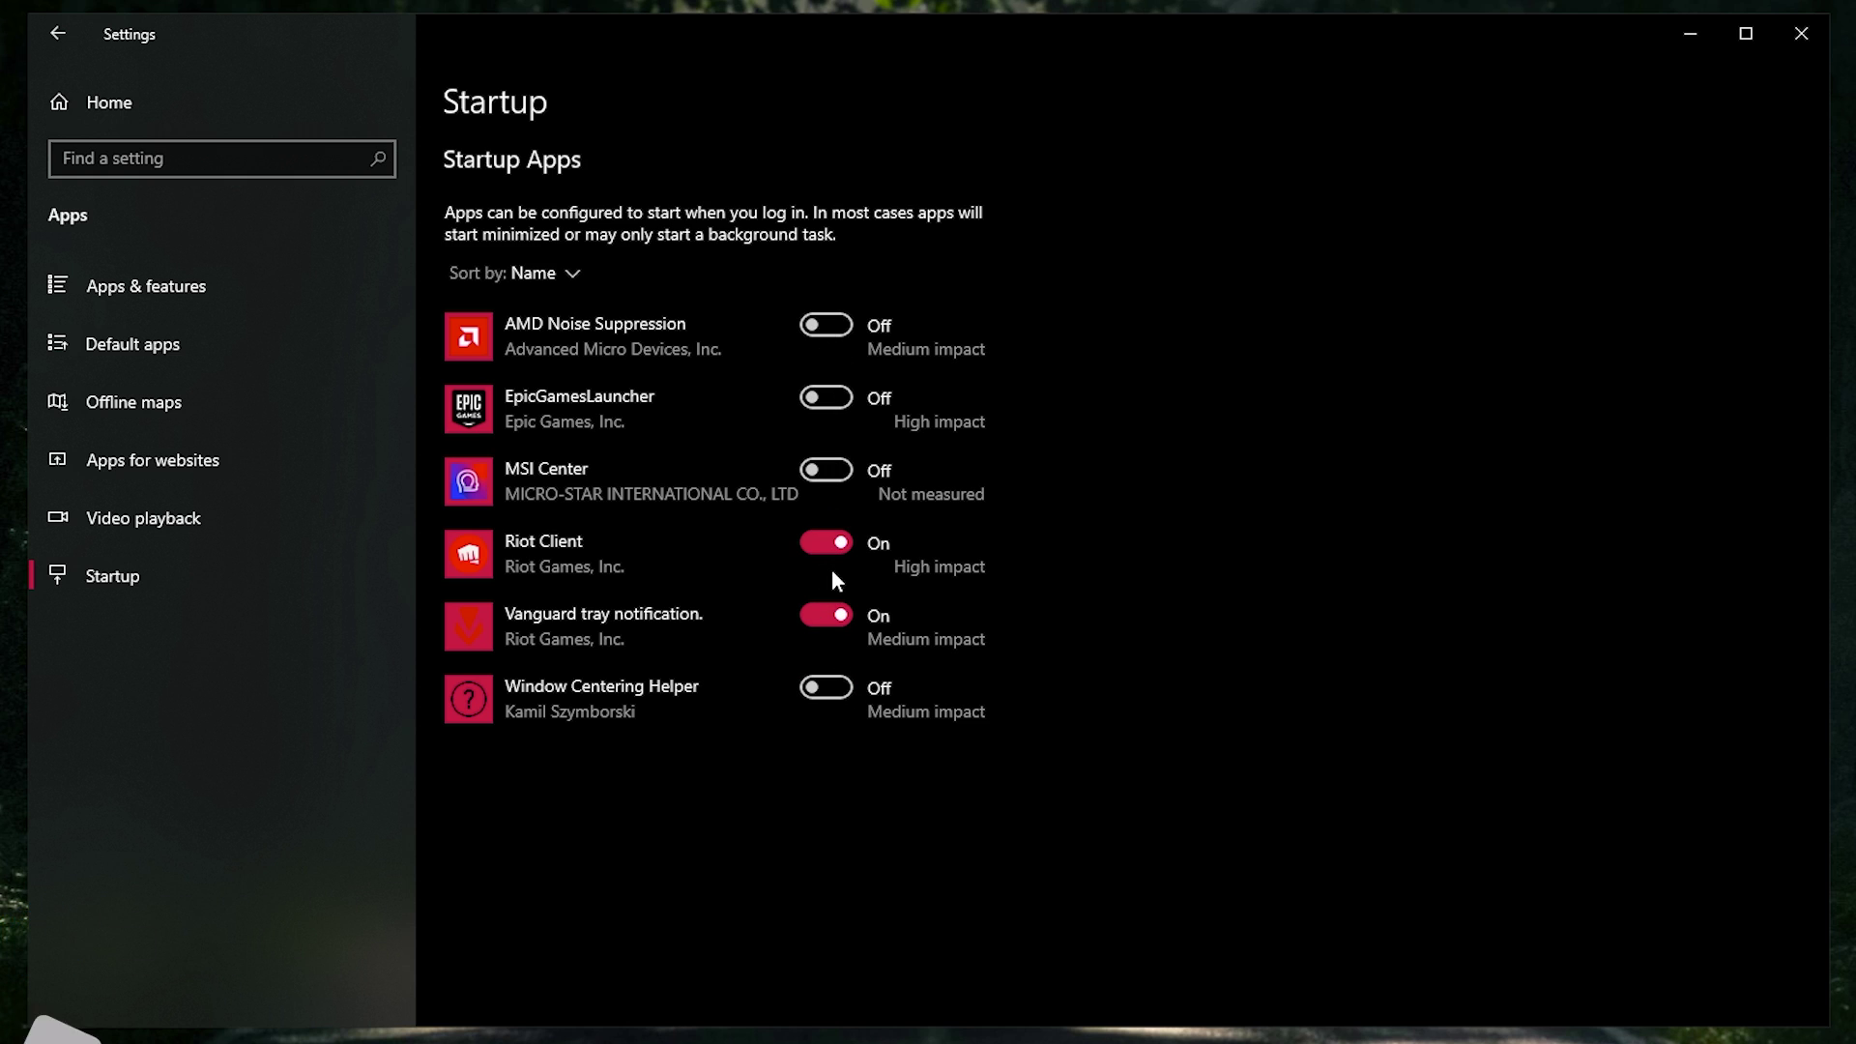
Step: Make sure the Game Bar and its controller option are off in the Gaming settings, and open the Game Mode page
left_click(202, 110)
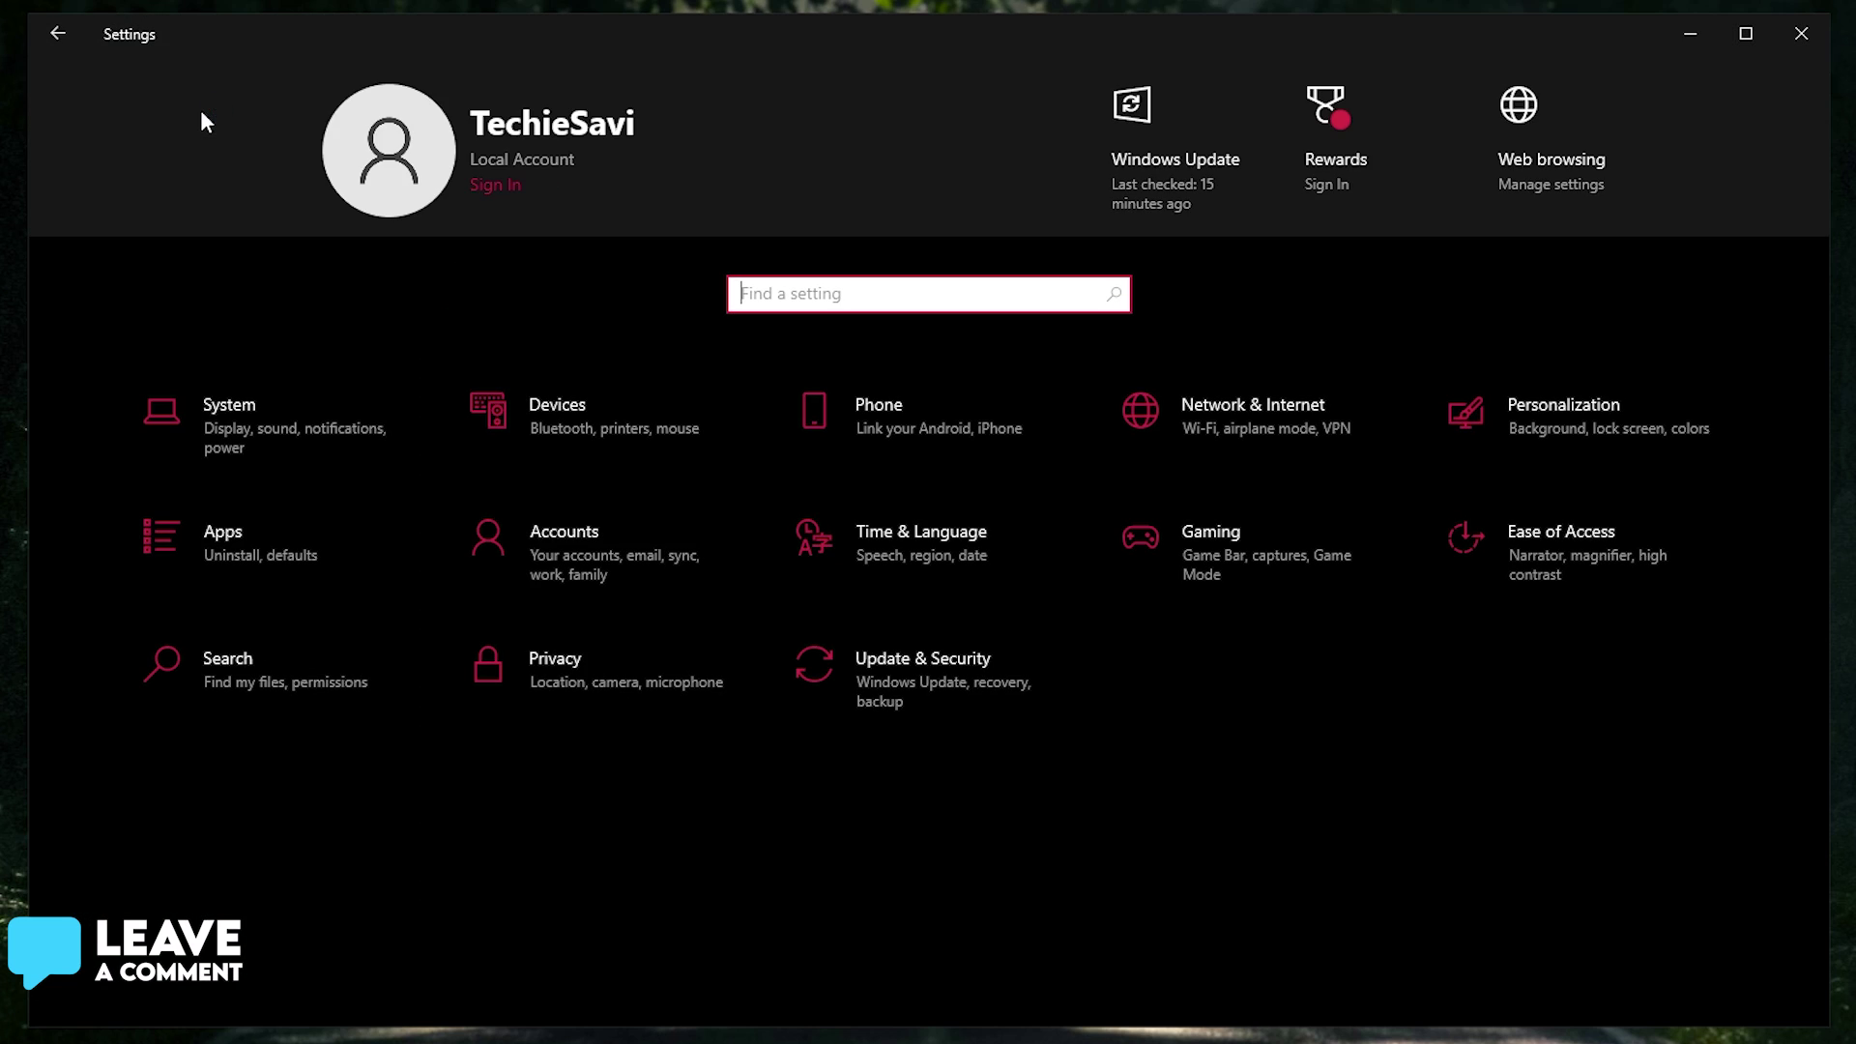
left_click(1199, 536)
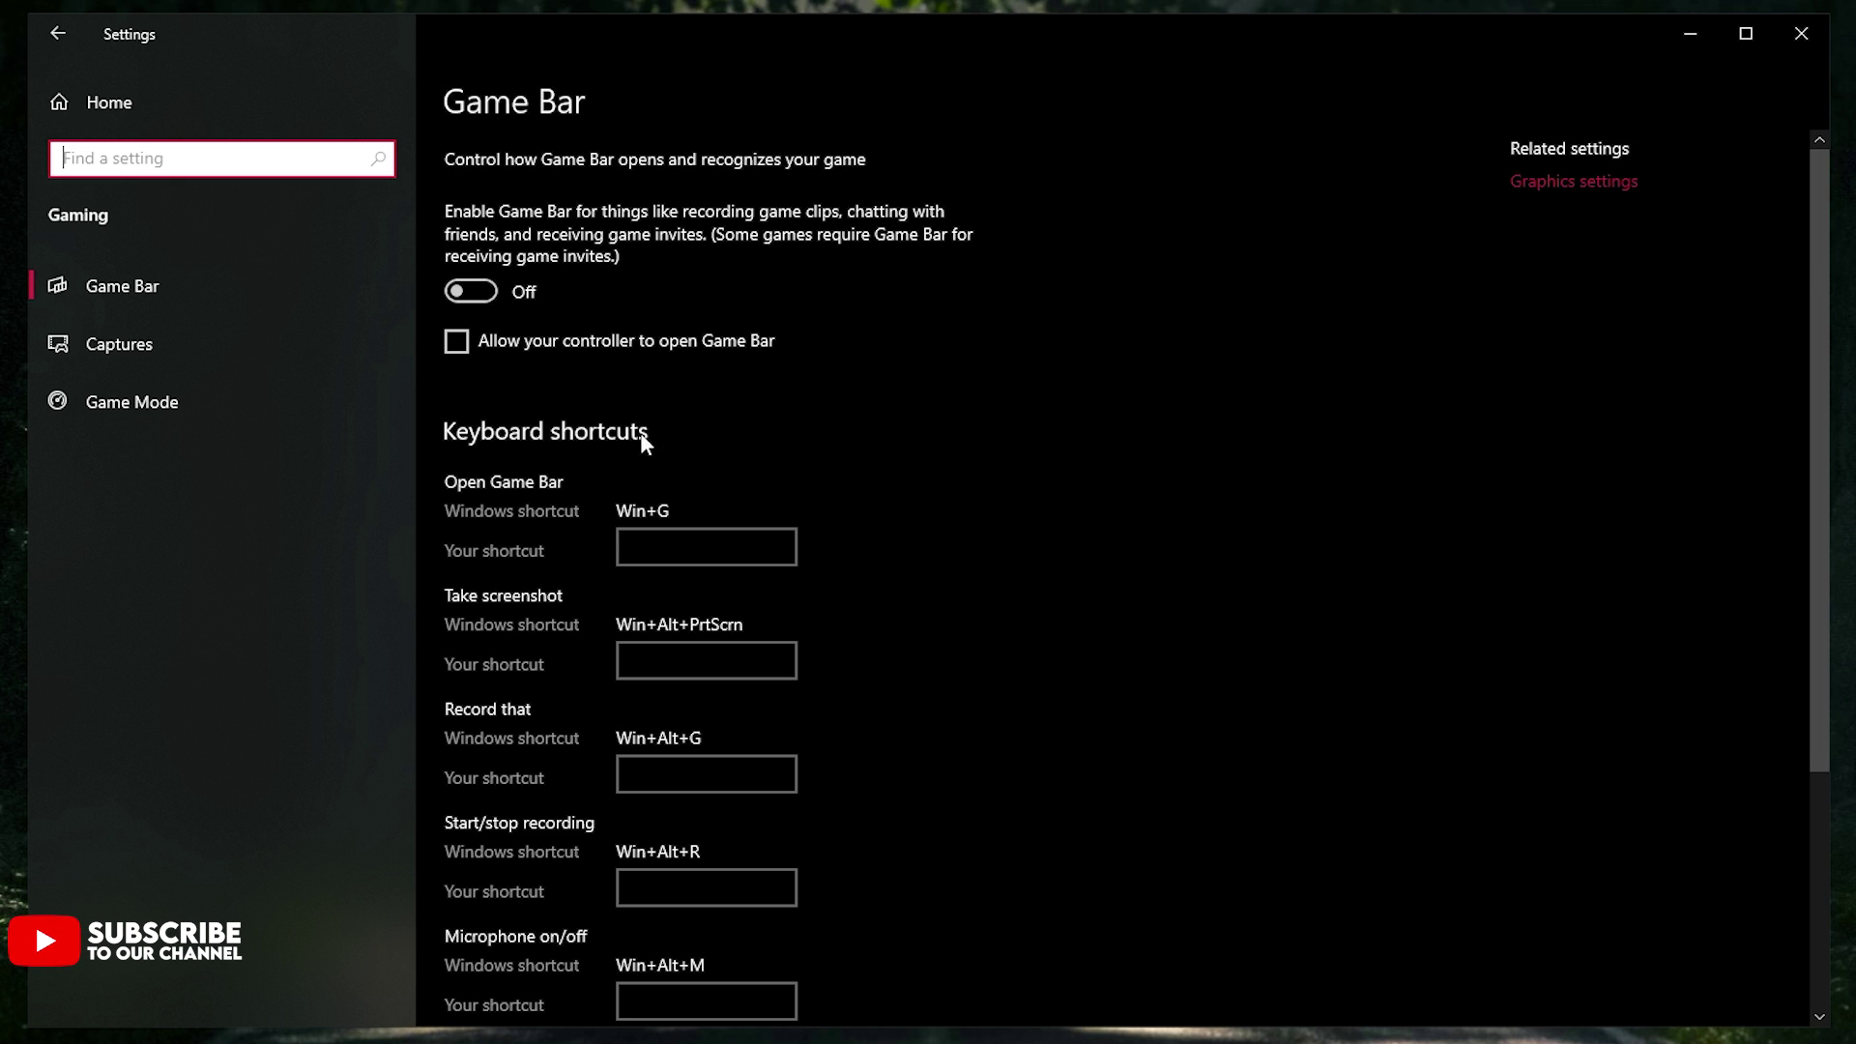
left_click(495, 354)
left_click(497, 349)
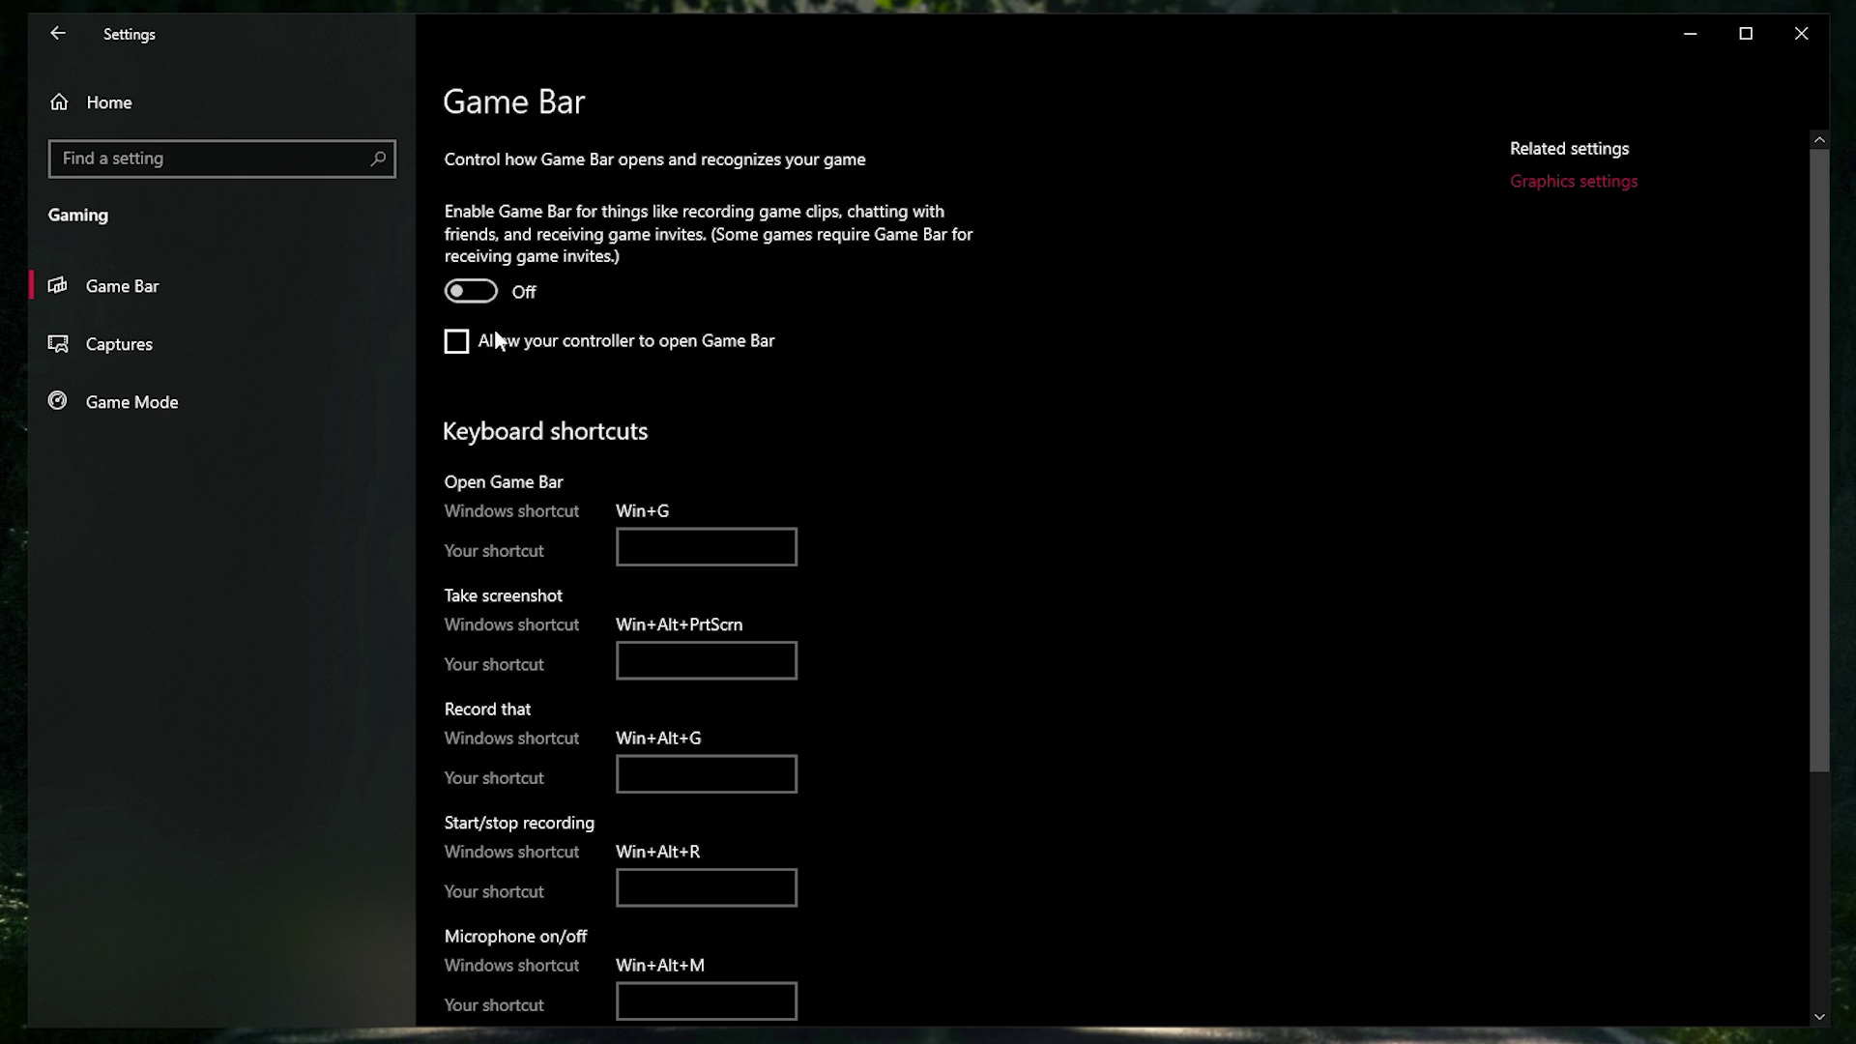
left_click(471, 293)
left_click(462, 292)
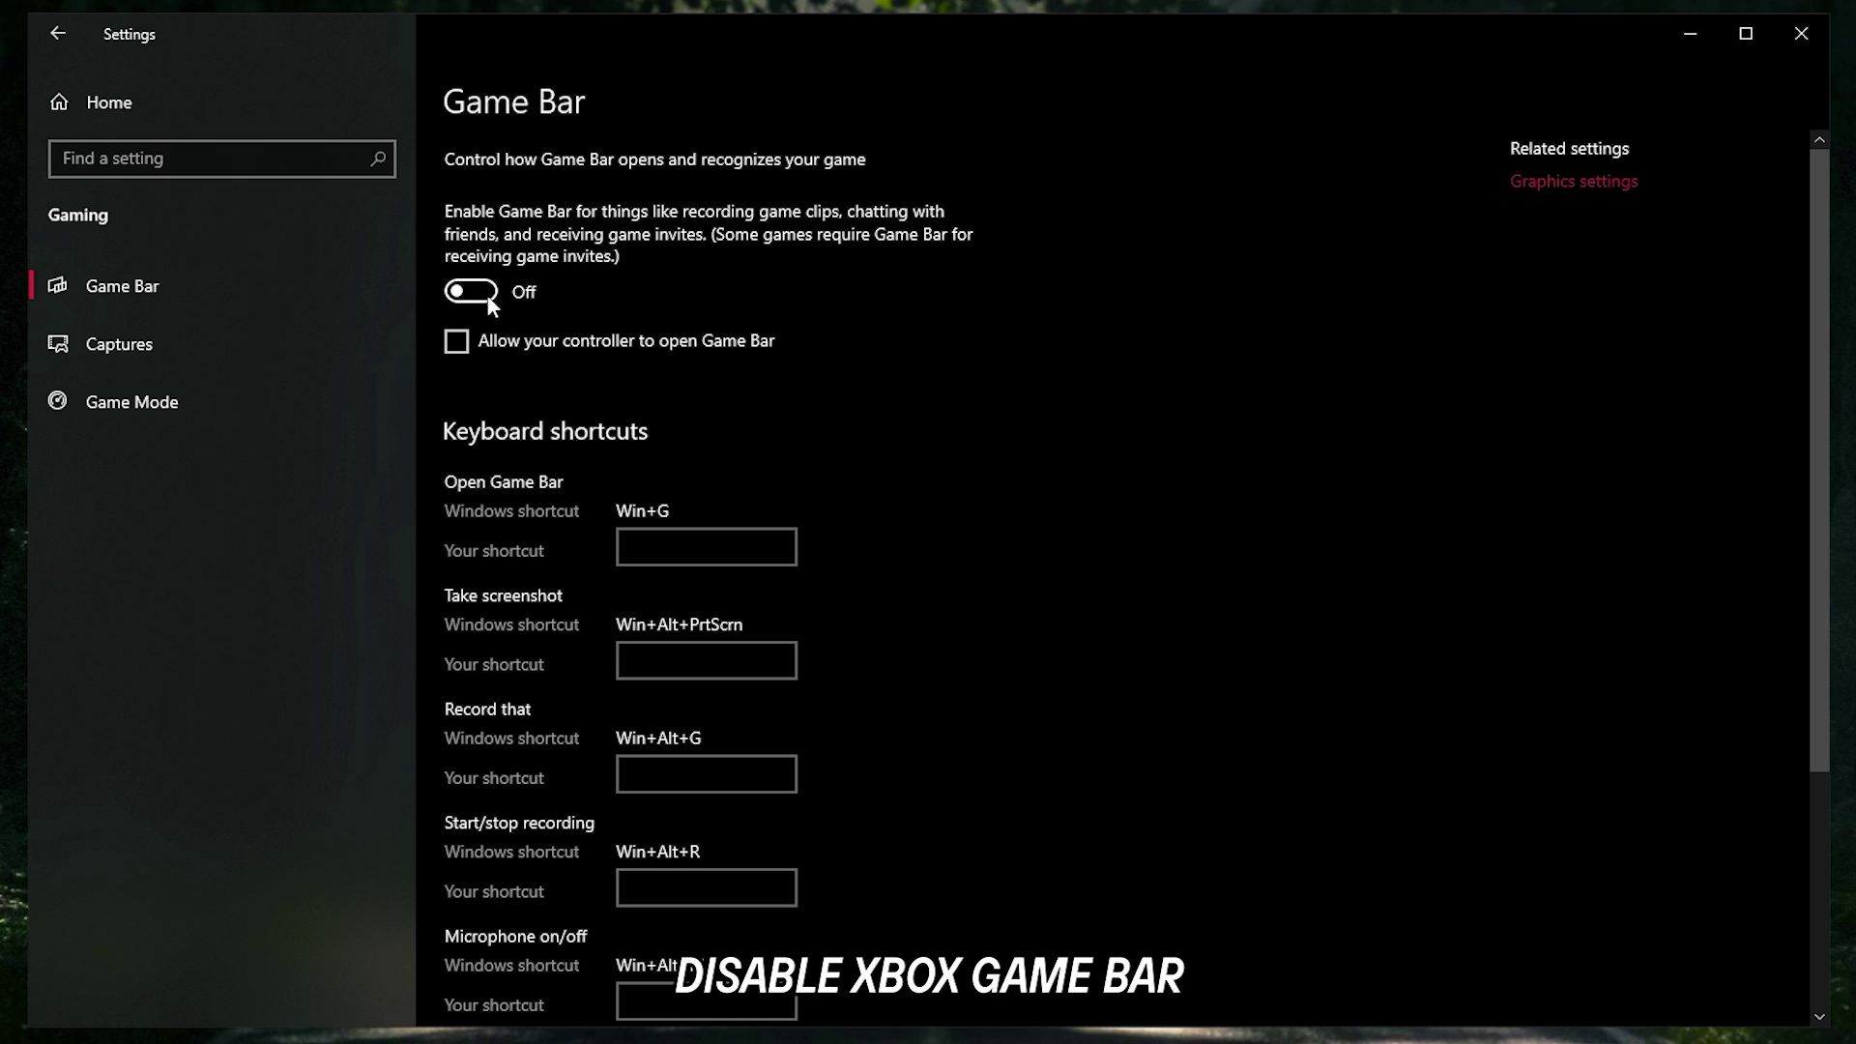
left_click(207, 403)
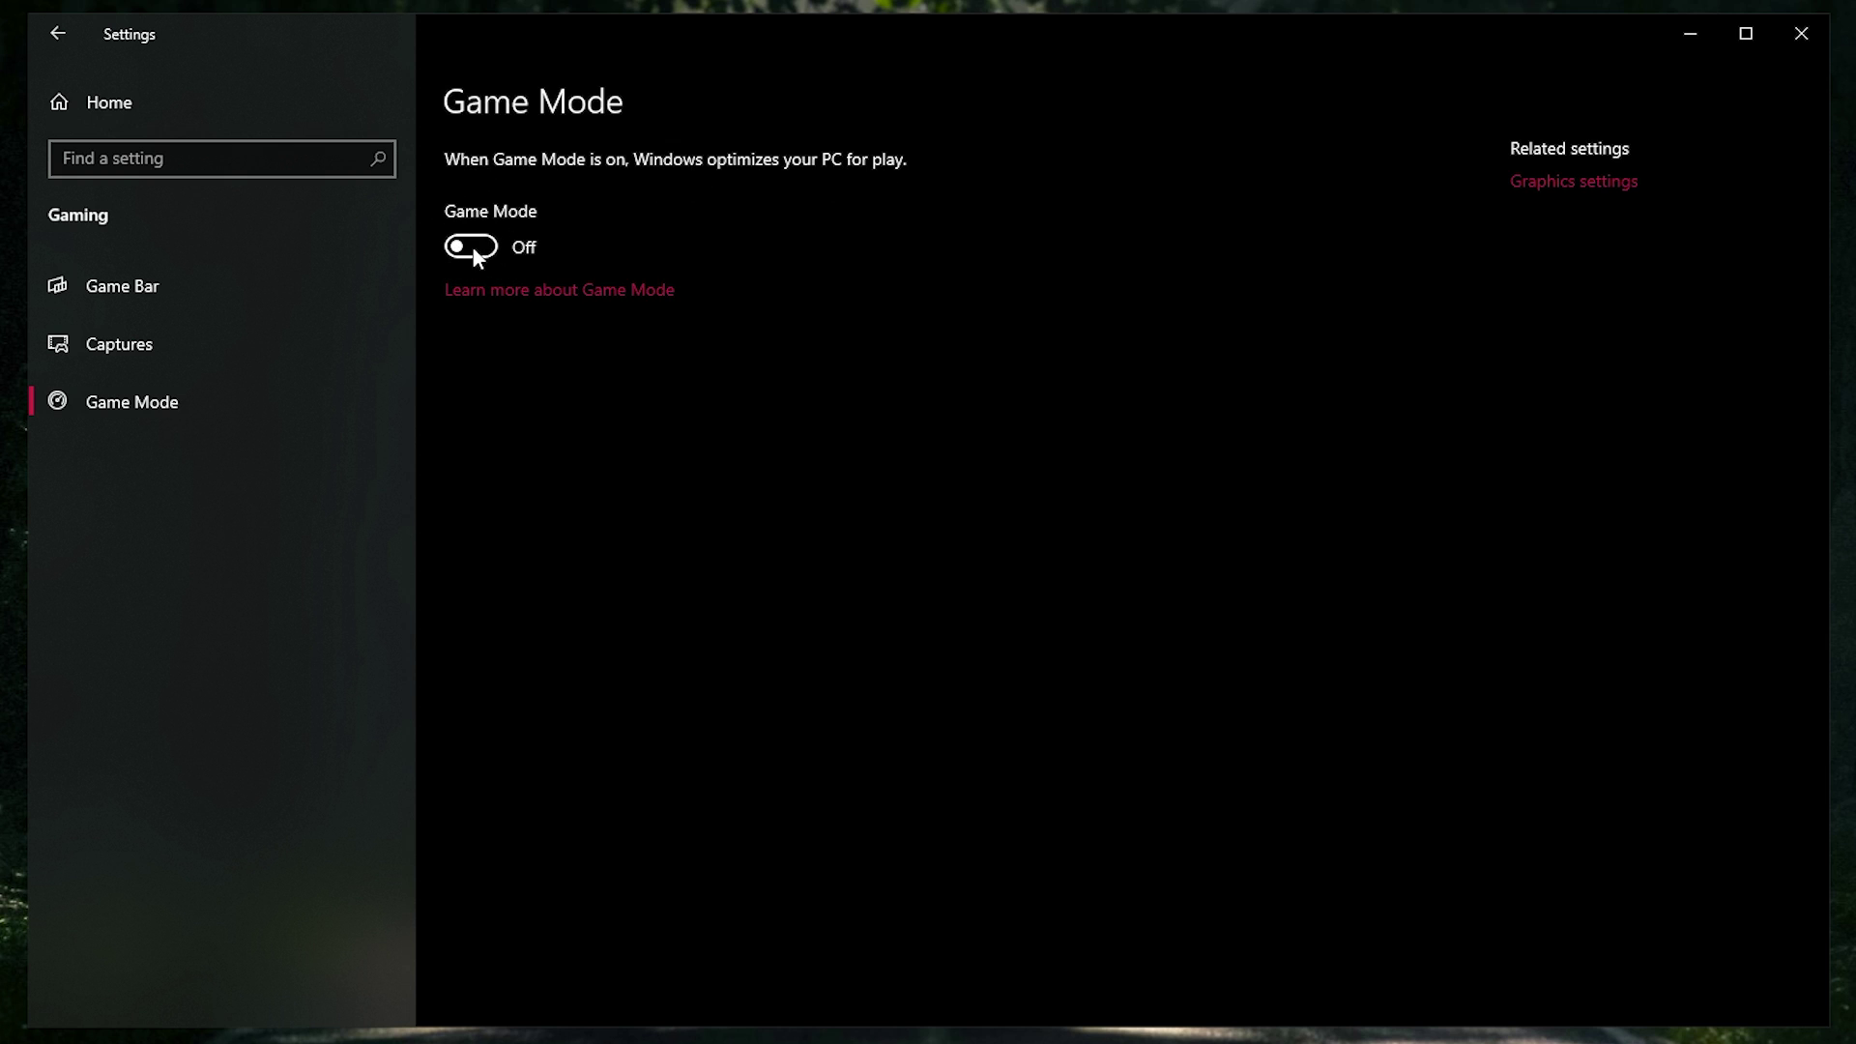
Step: Turn off transparency and animations in Windows in the Ease of Access display settings
left_click(197, 129)
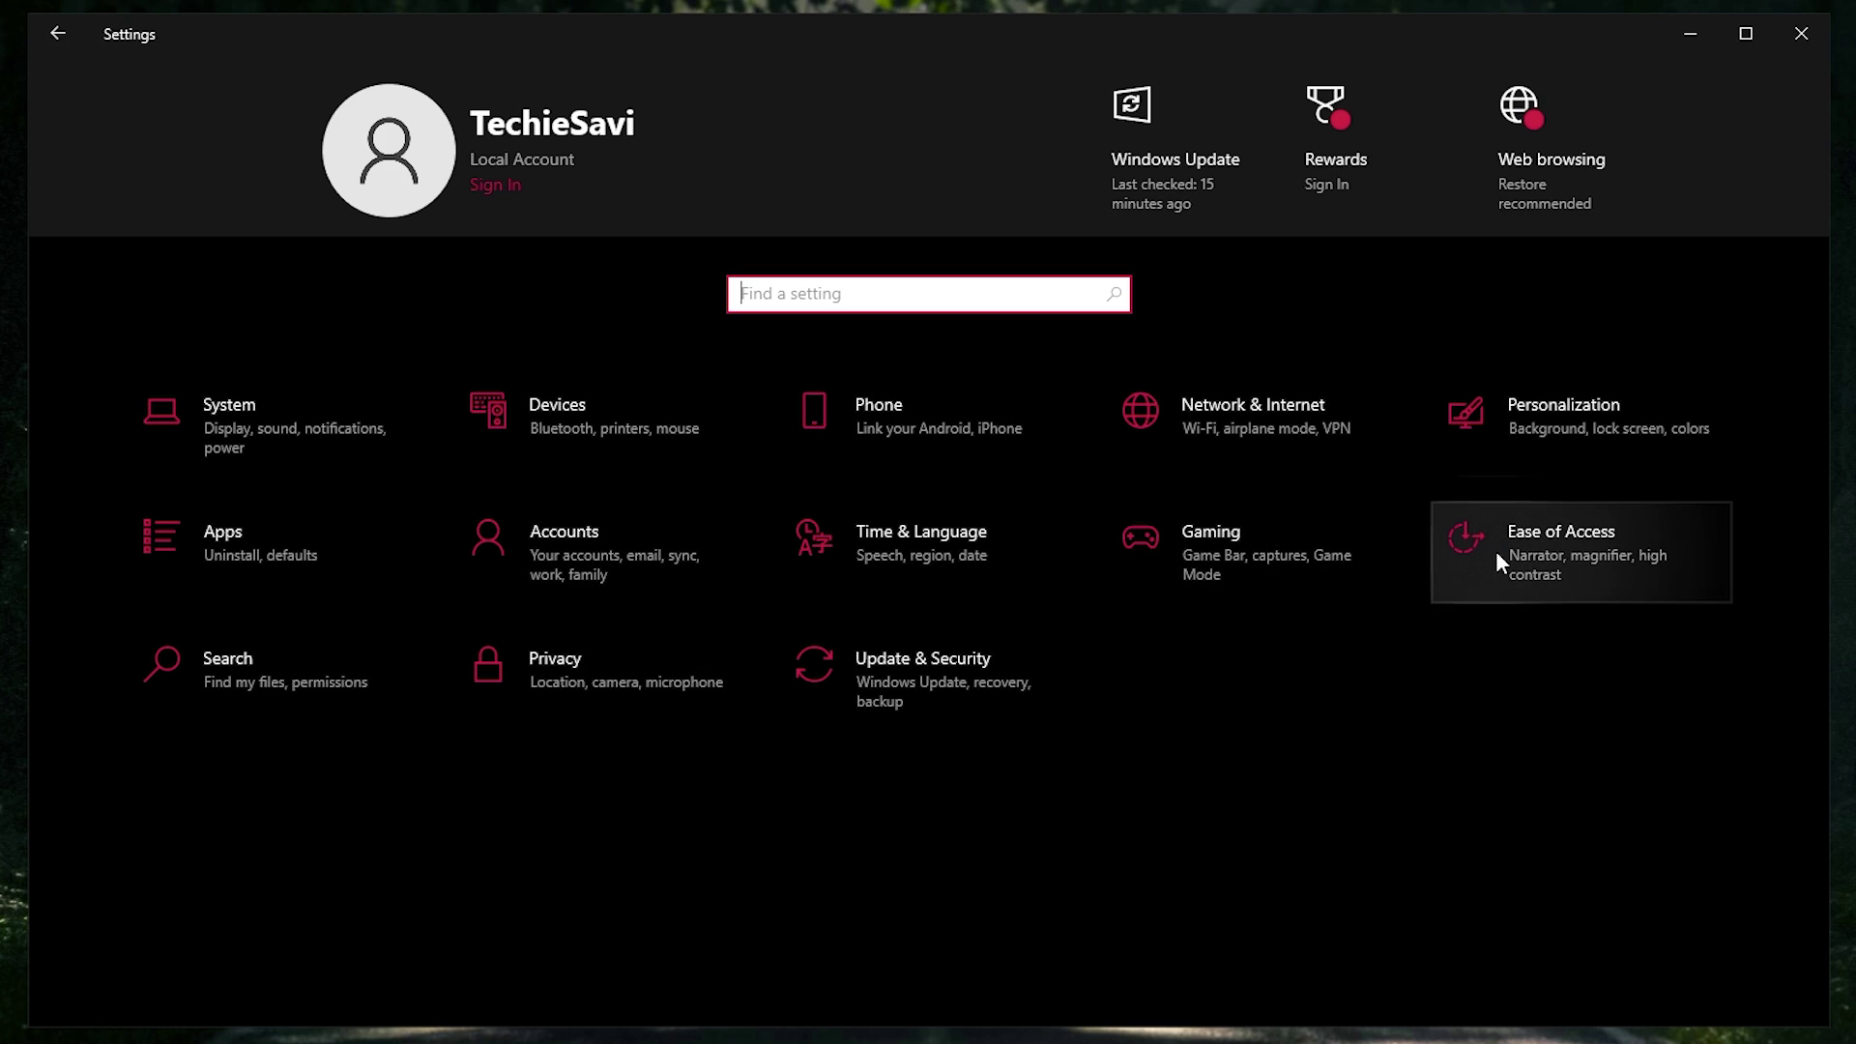
left_click(1539, 559)
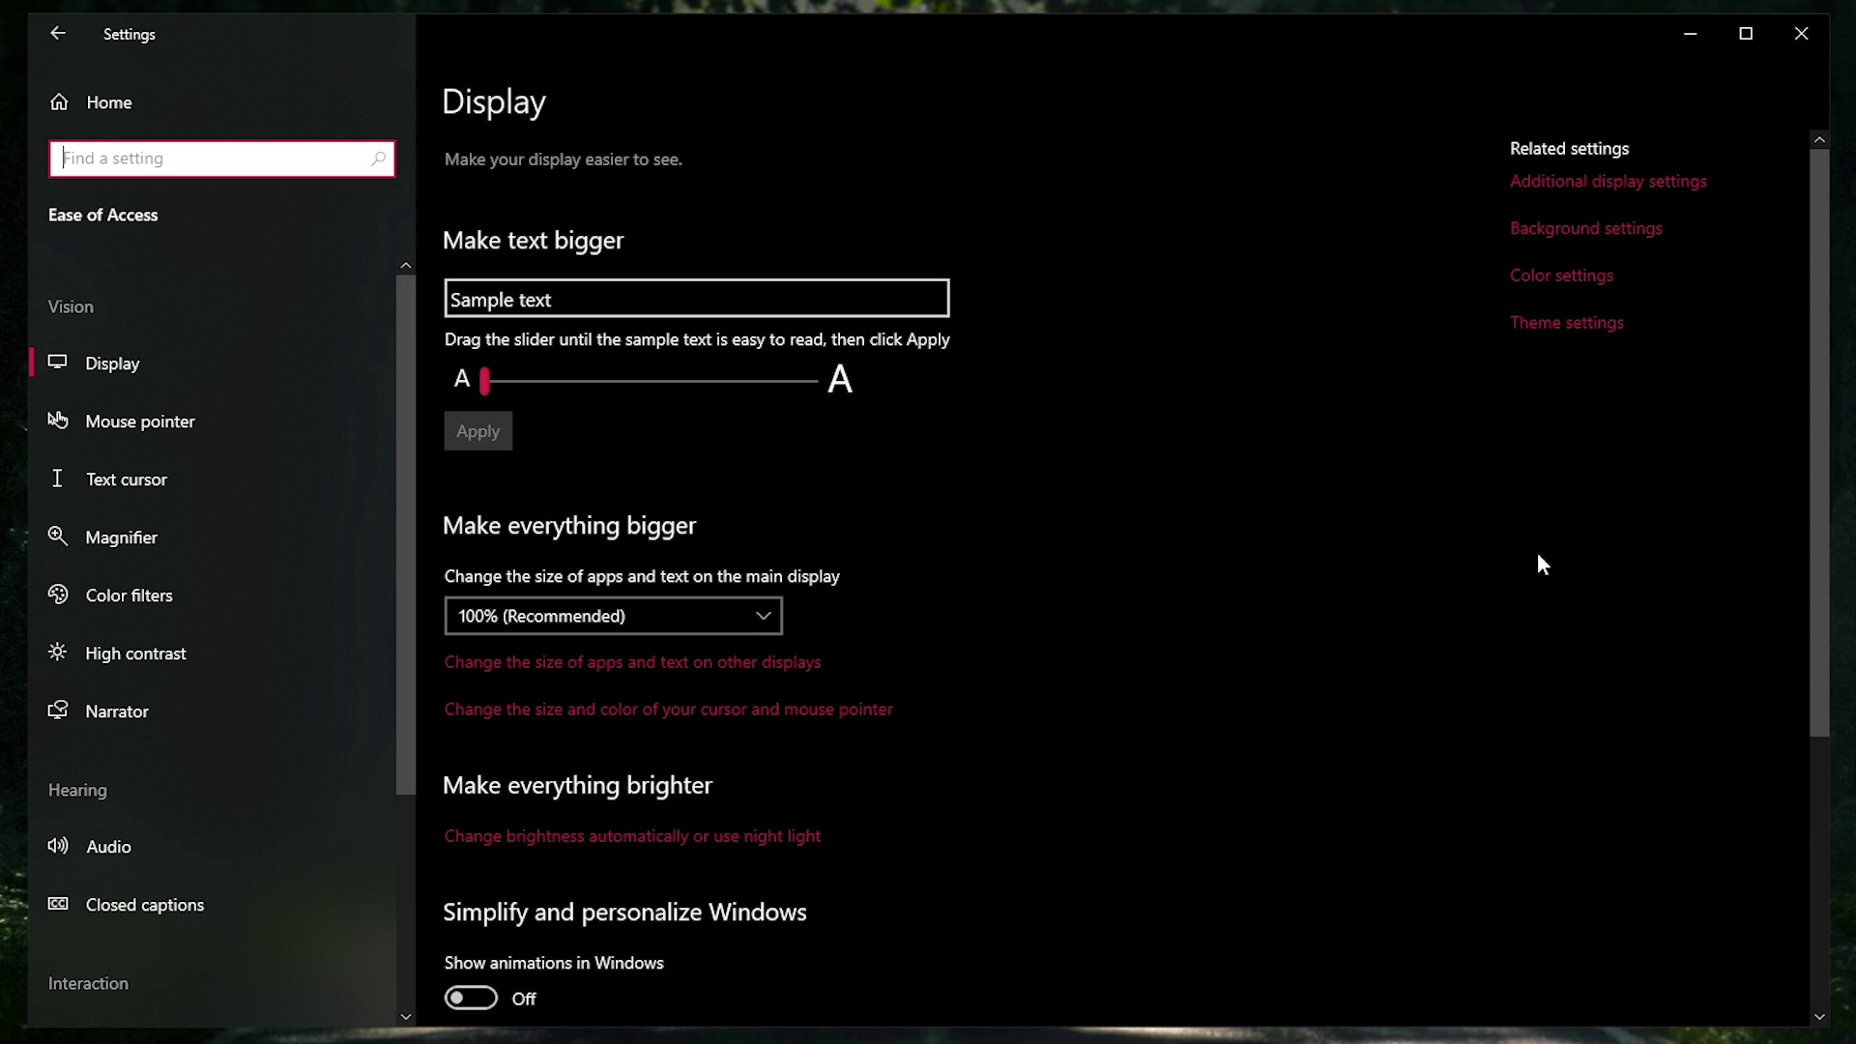
scroll(692, 527, "down", 5)
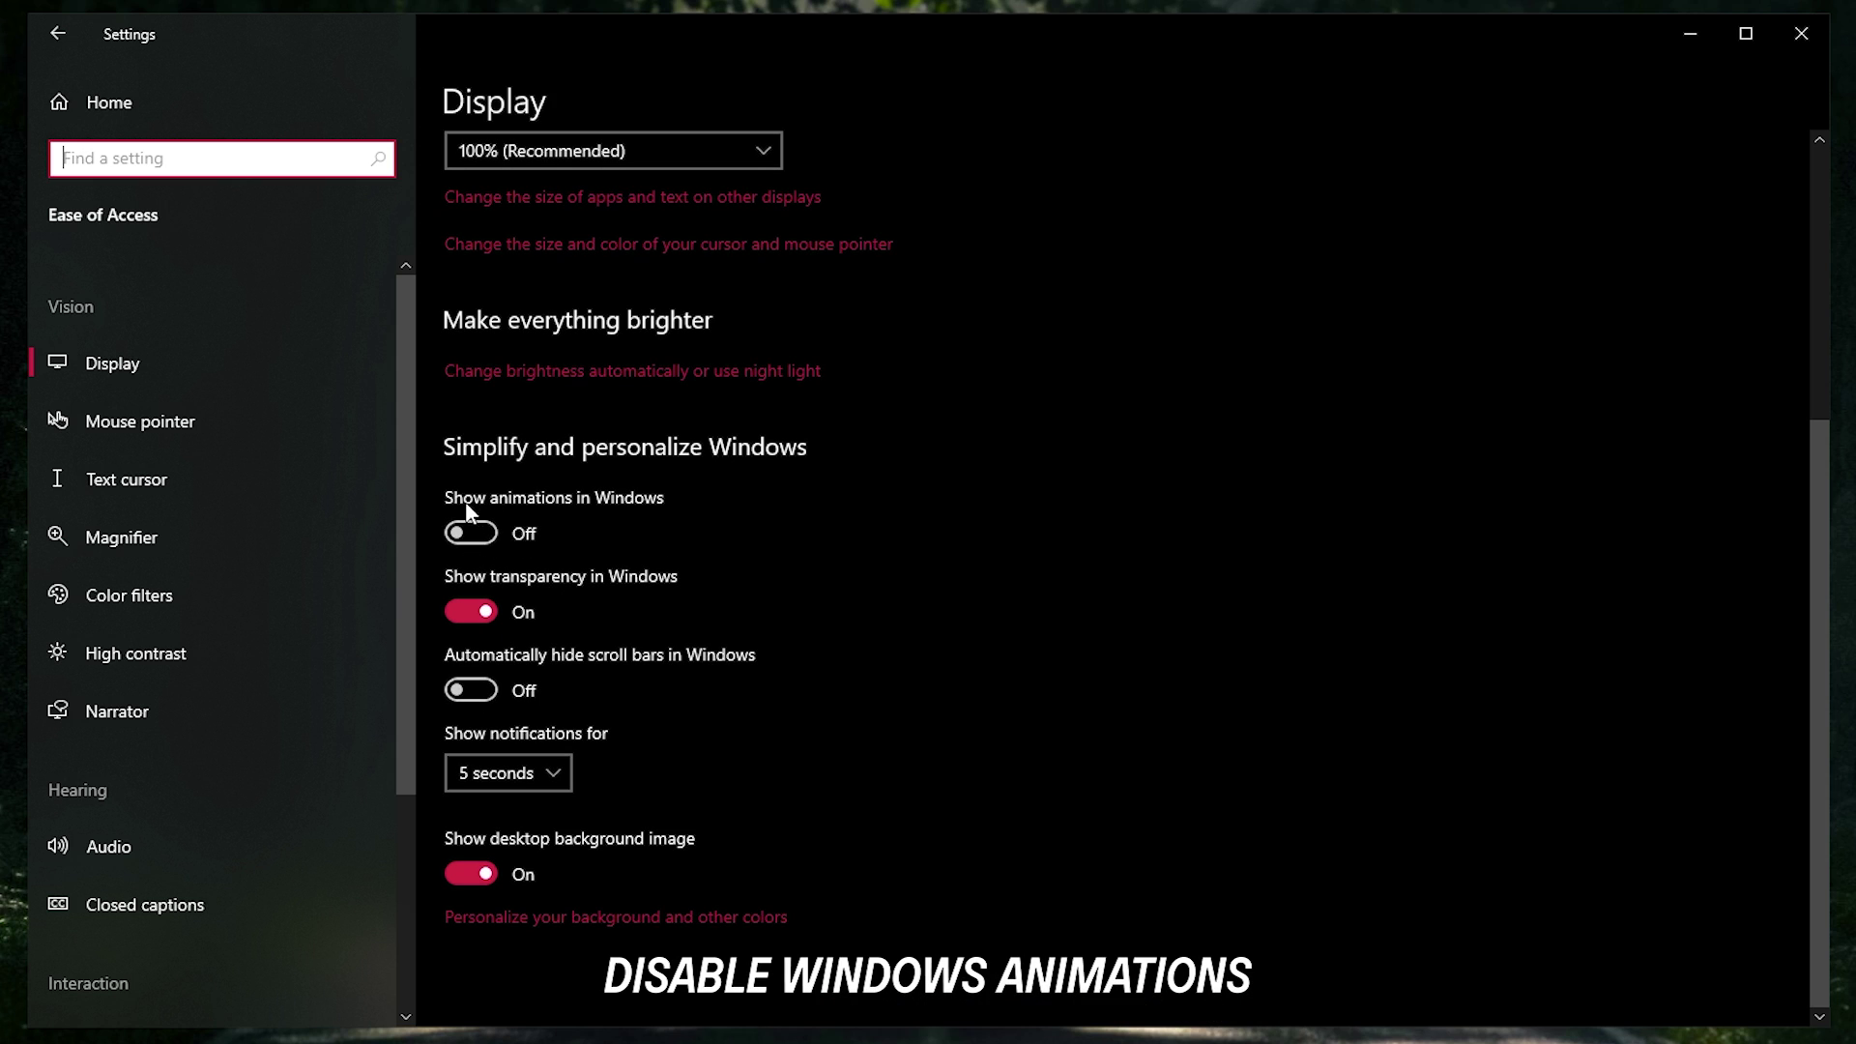
left_click(488, 532)
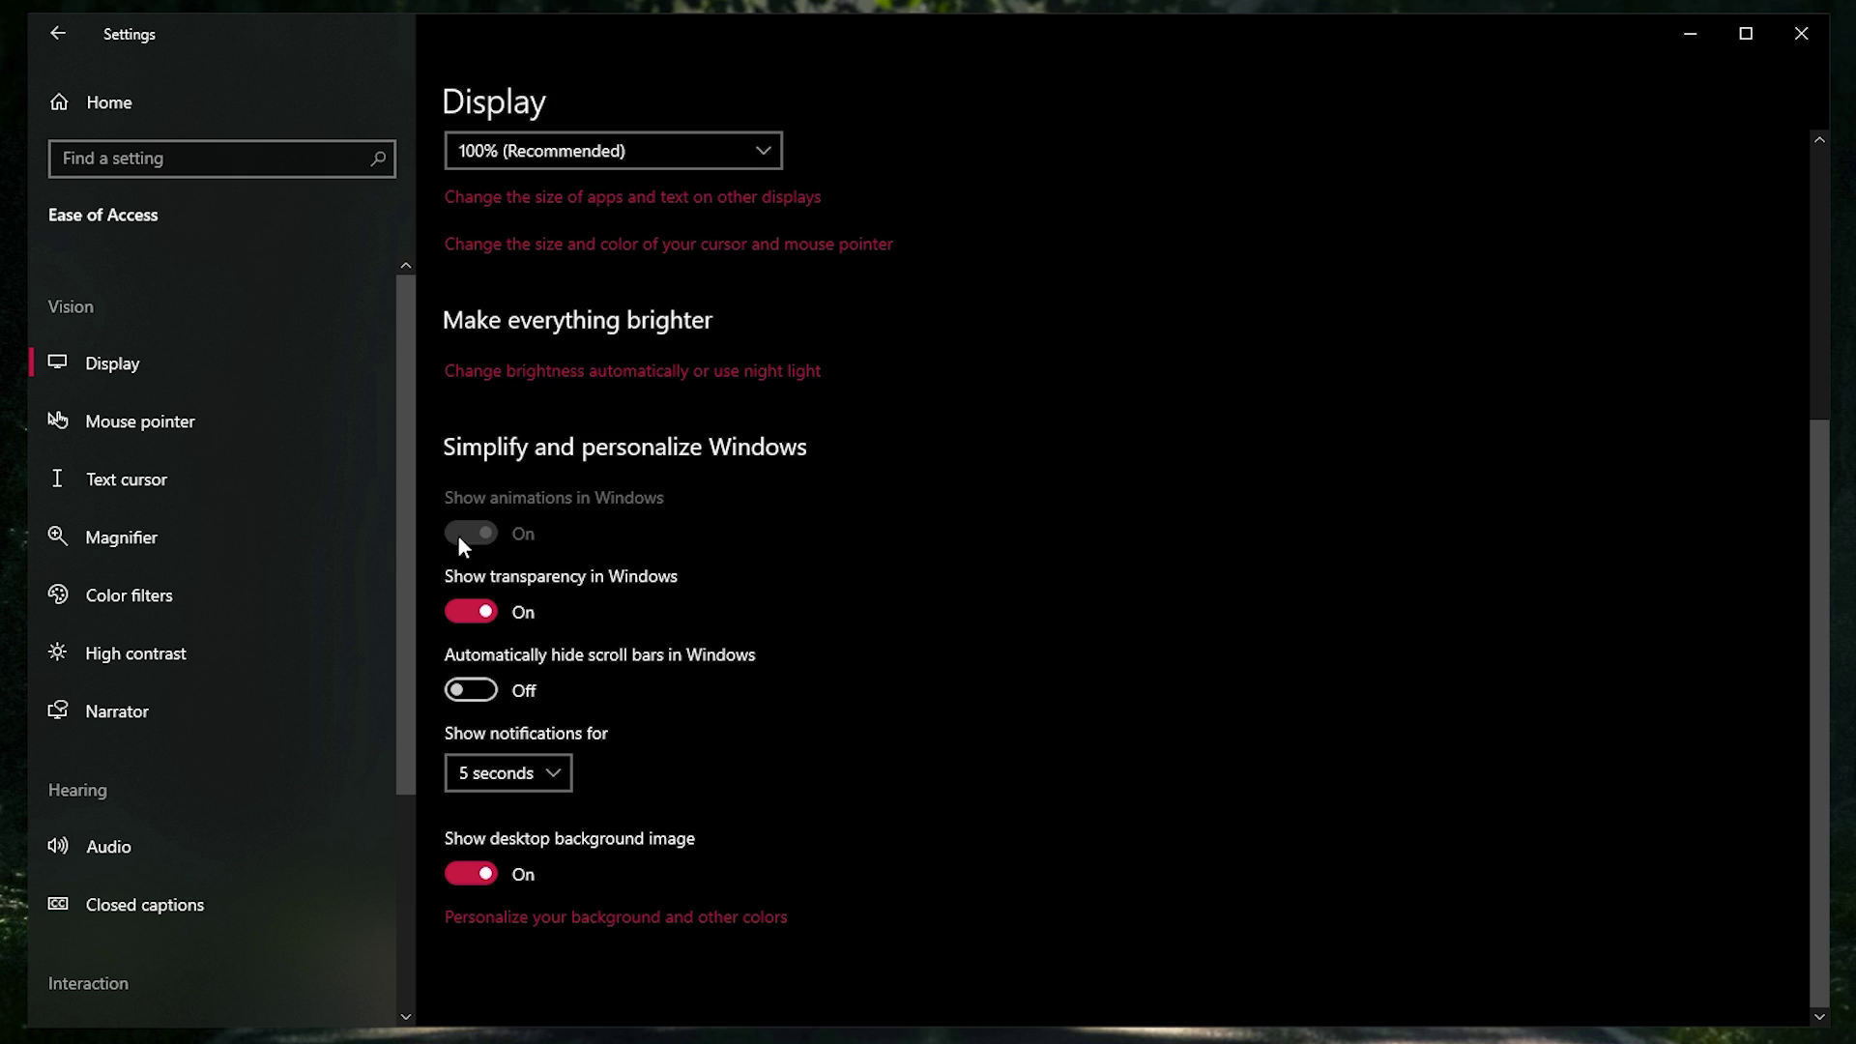
left_click(476, 611)
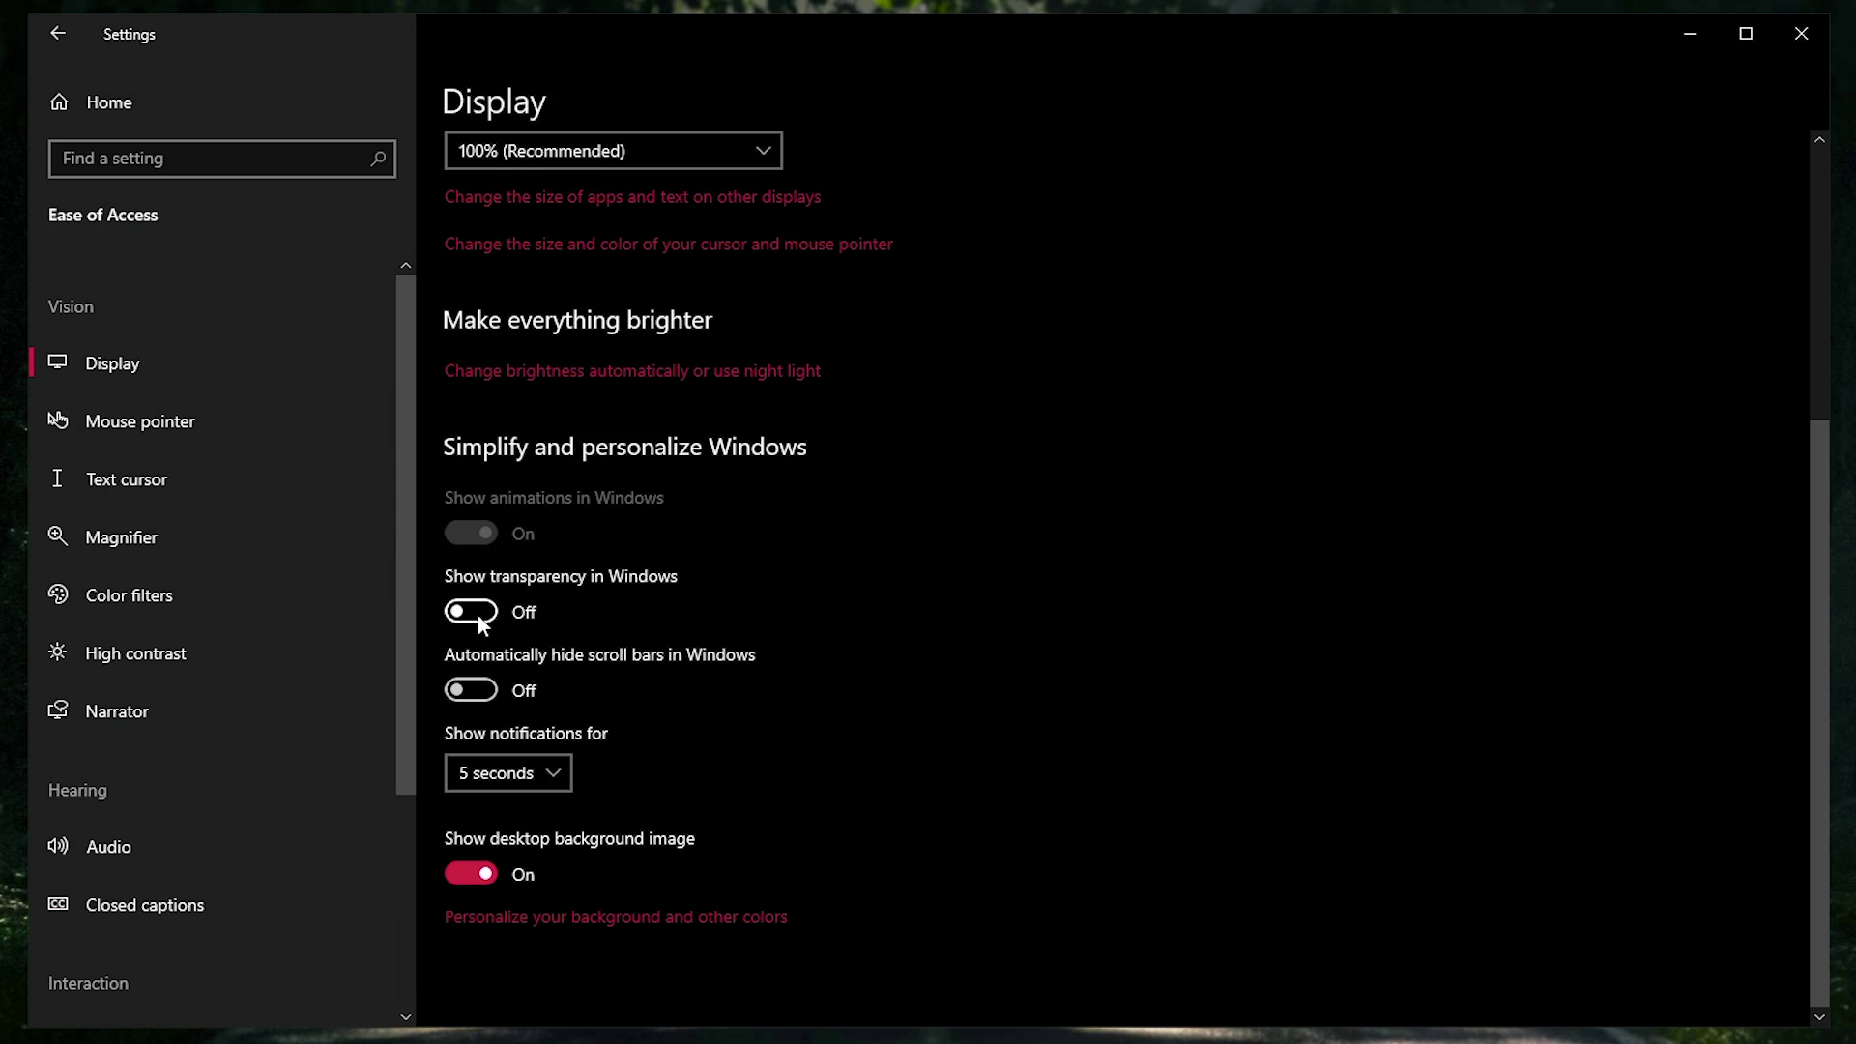
left_click(484, 537)
Step: Clear the device search history in the Search settings under Permissions & History
left_click(201, 101)
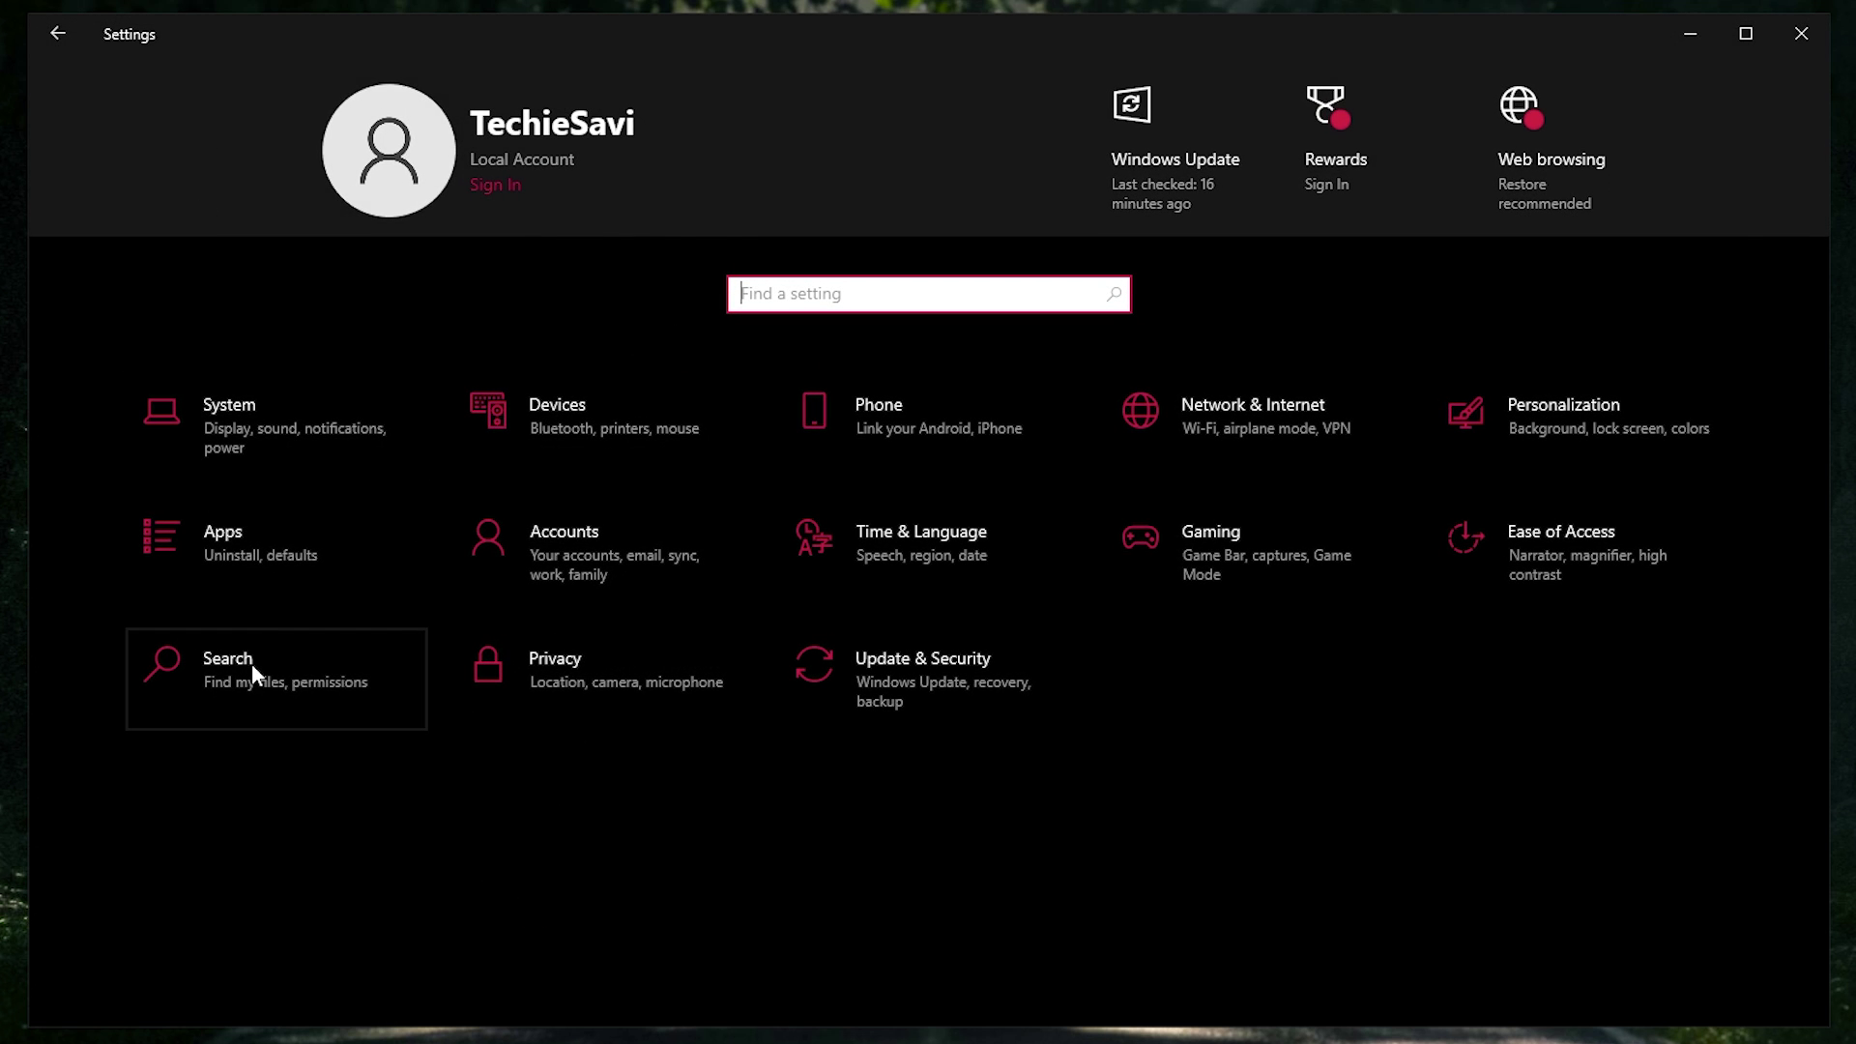
left_click(249, 665)
scroll(534, 672, "down", 5)
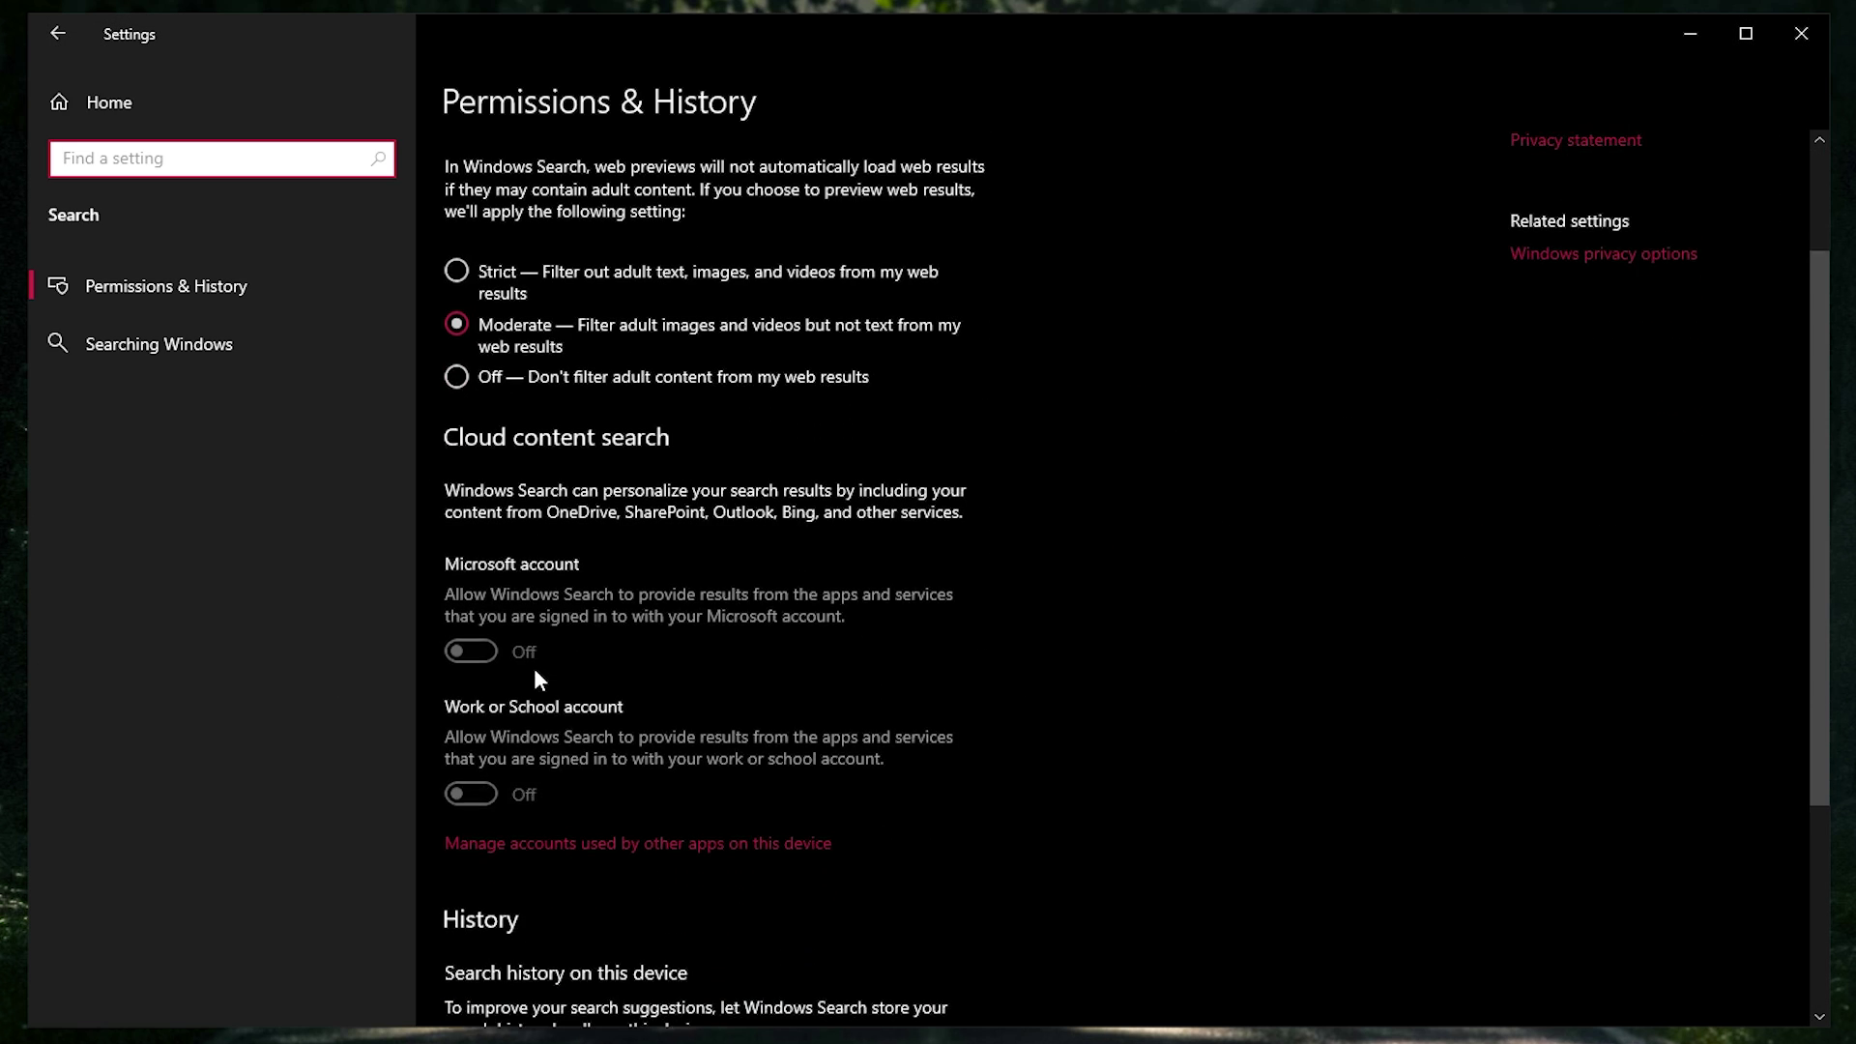
left_click(544, 752)
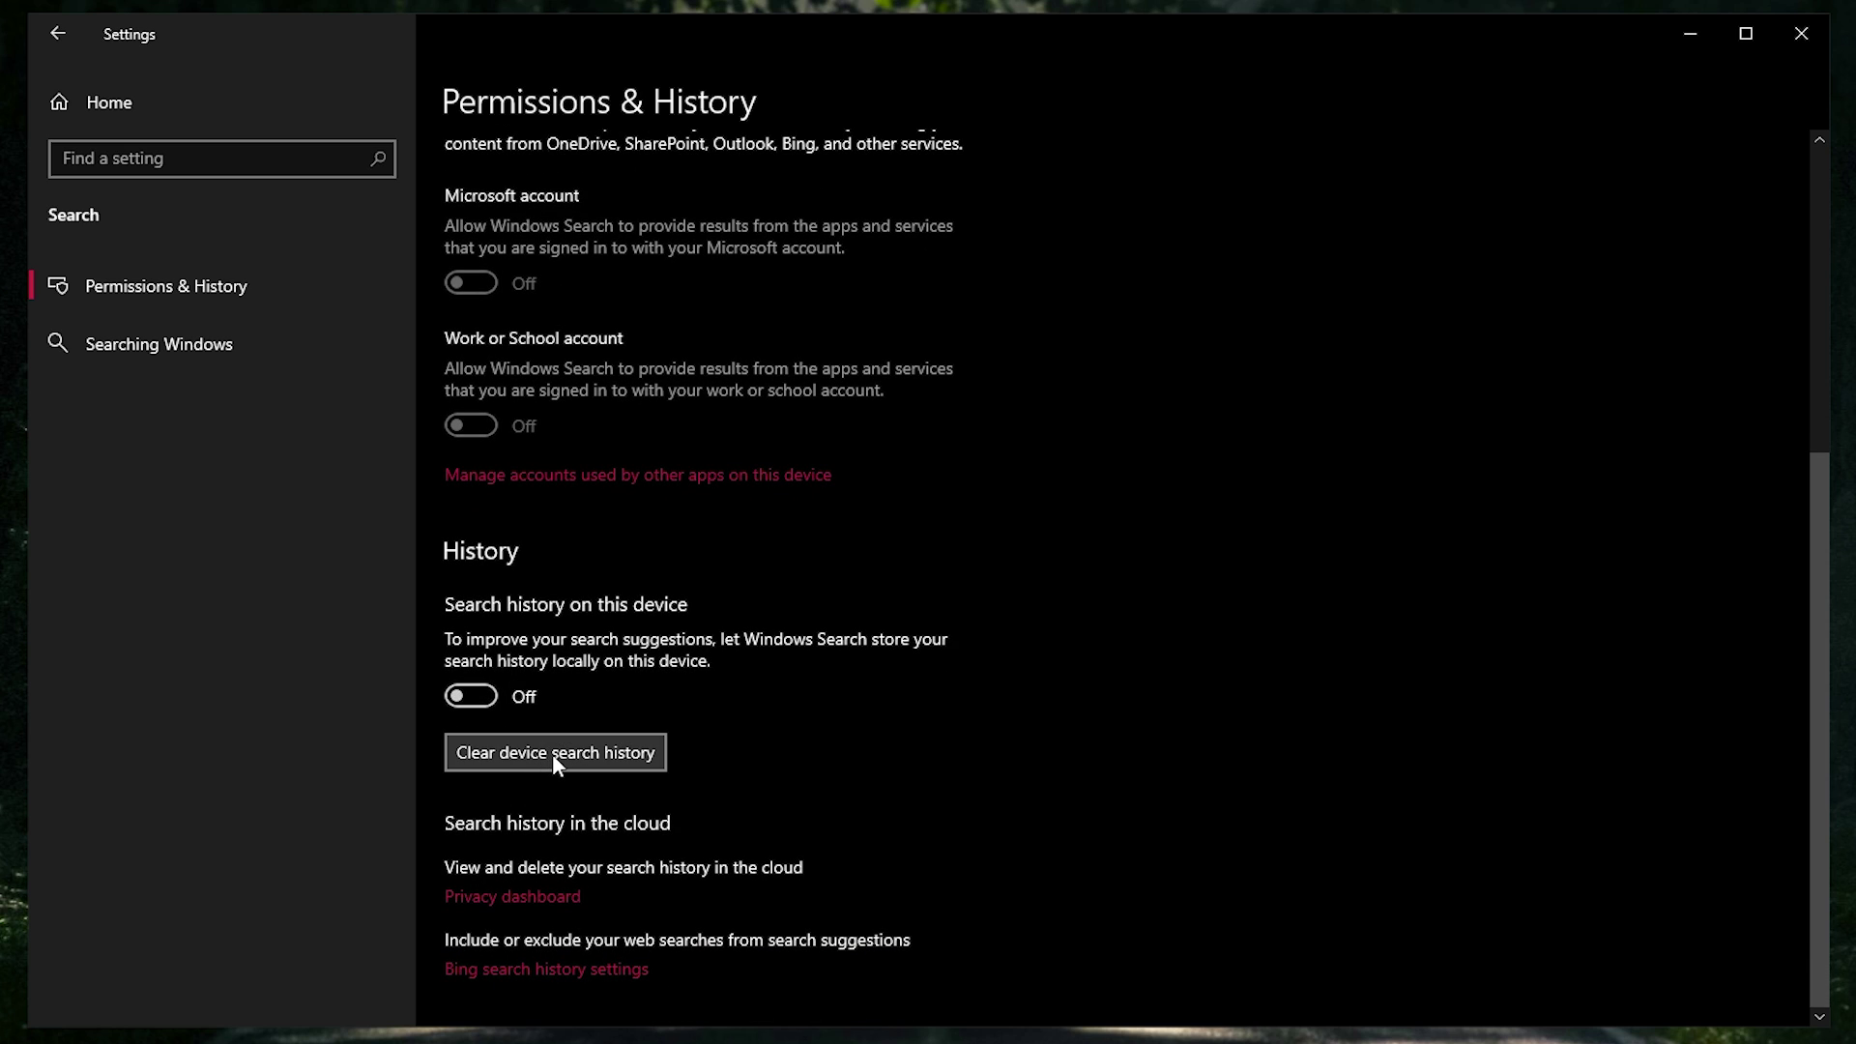
Step: Set Find My Files to Classic and turn off Respect Device Power Mode Settings in the Searching Windows settings
left_click(165, 347)
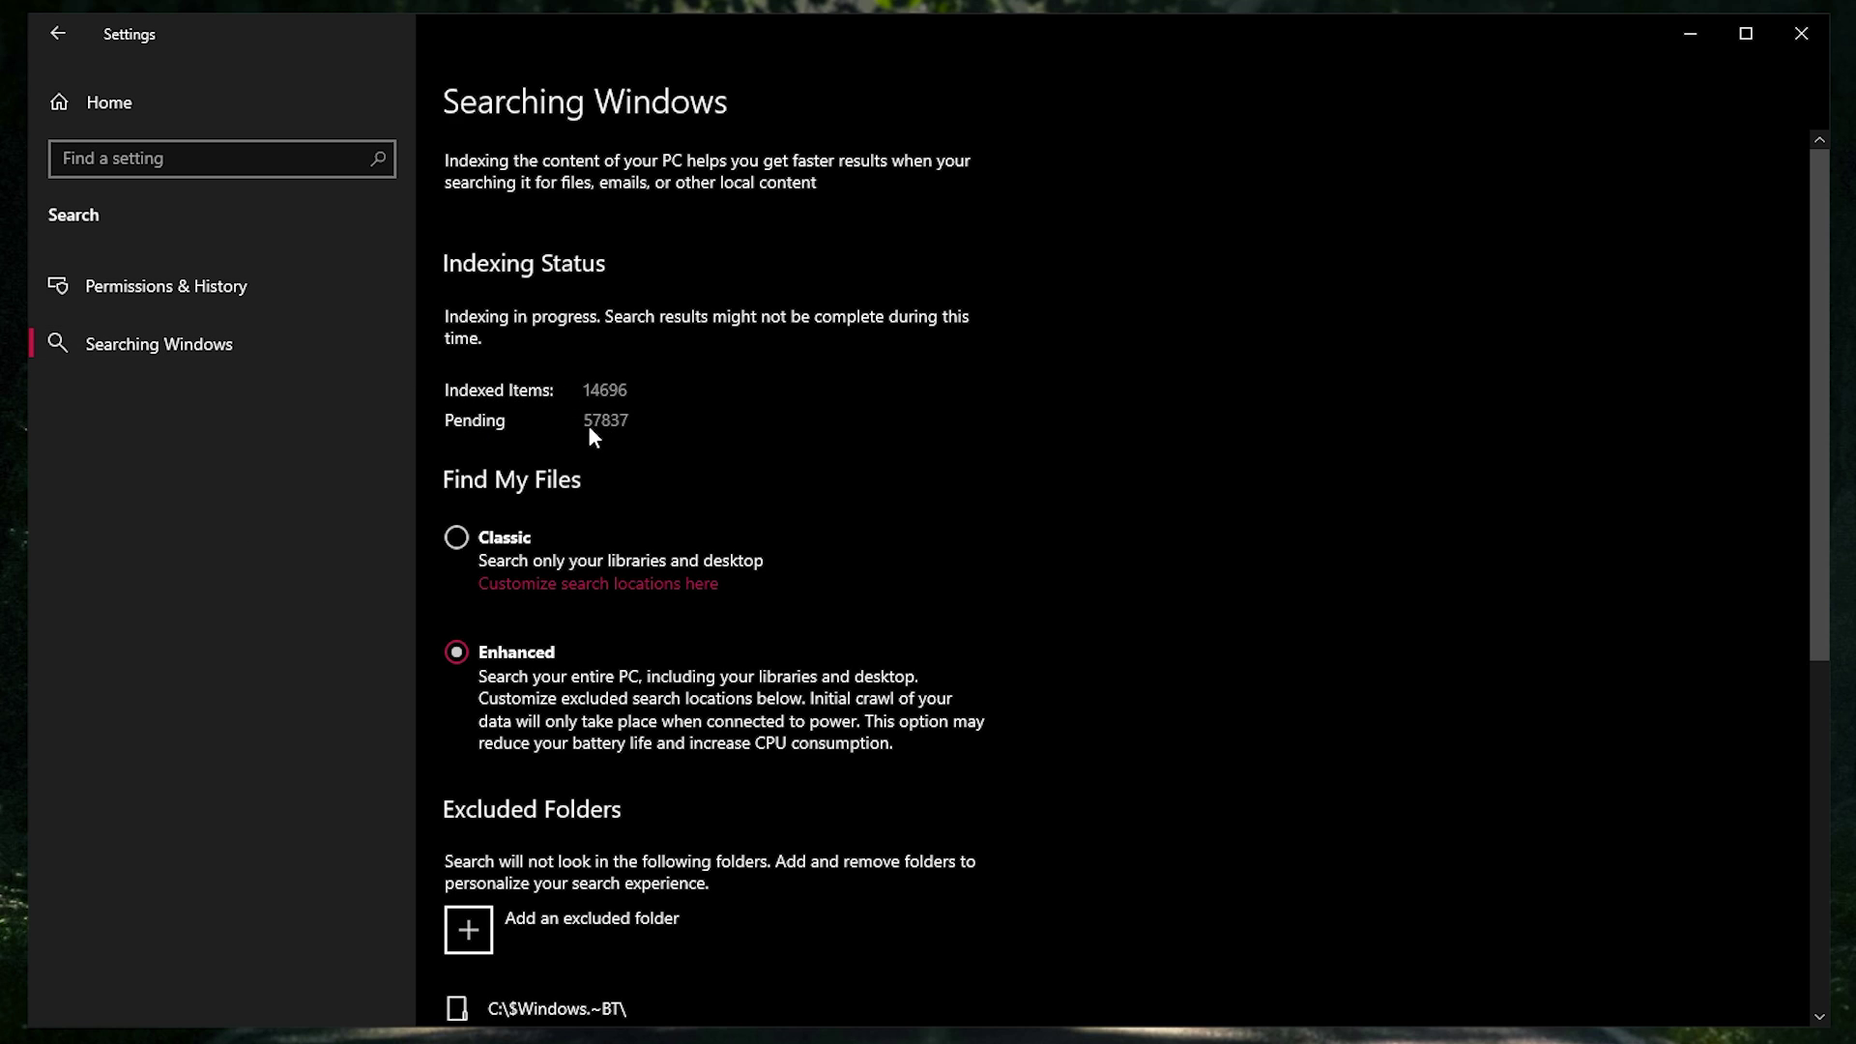
left_click(456, 537)
scroll(512, 523, "down", 3)
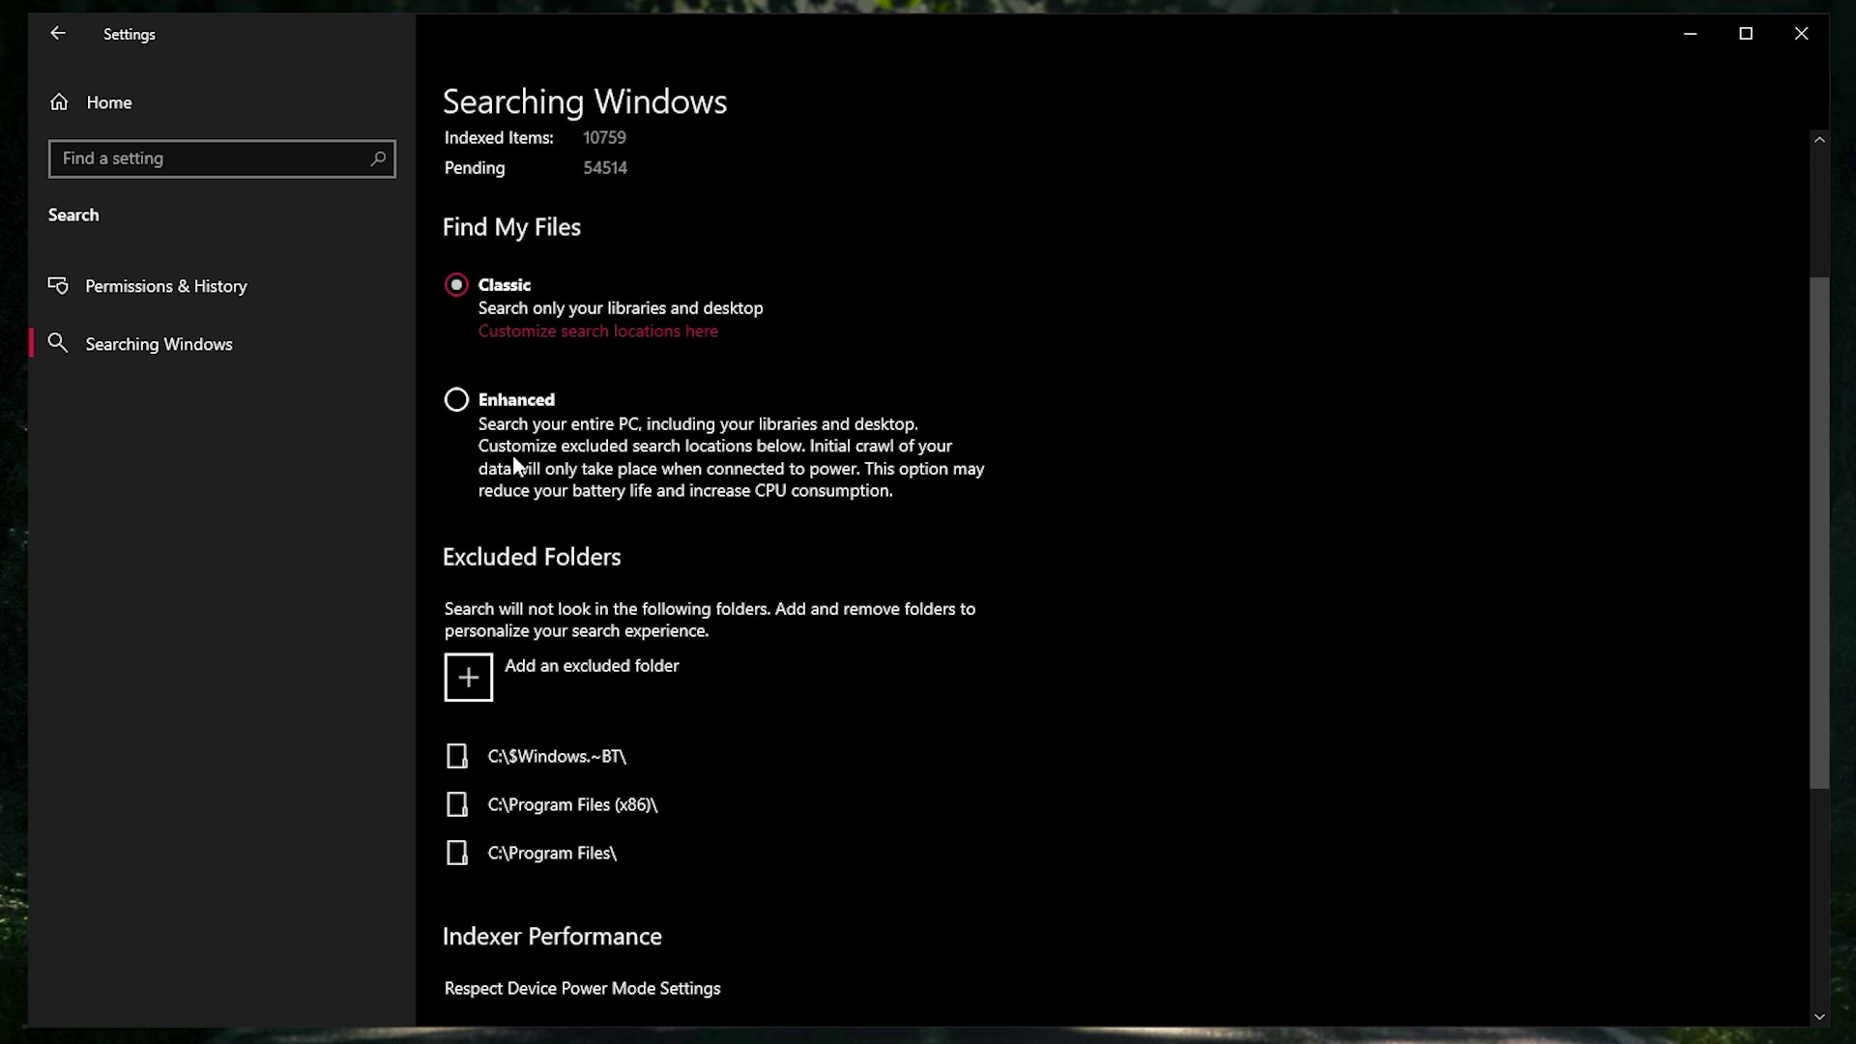
scroll(580, 406, "down", 5)
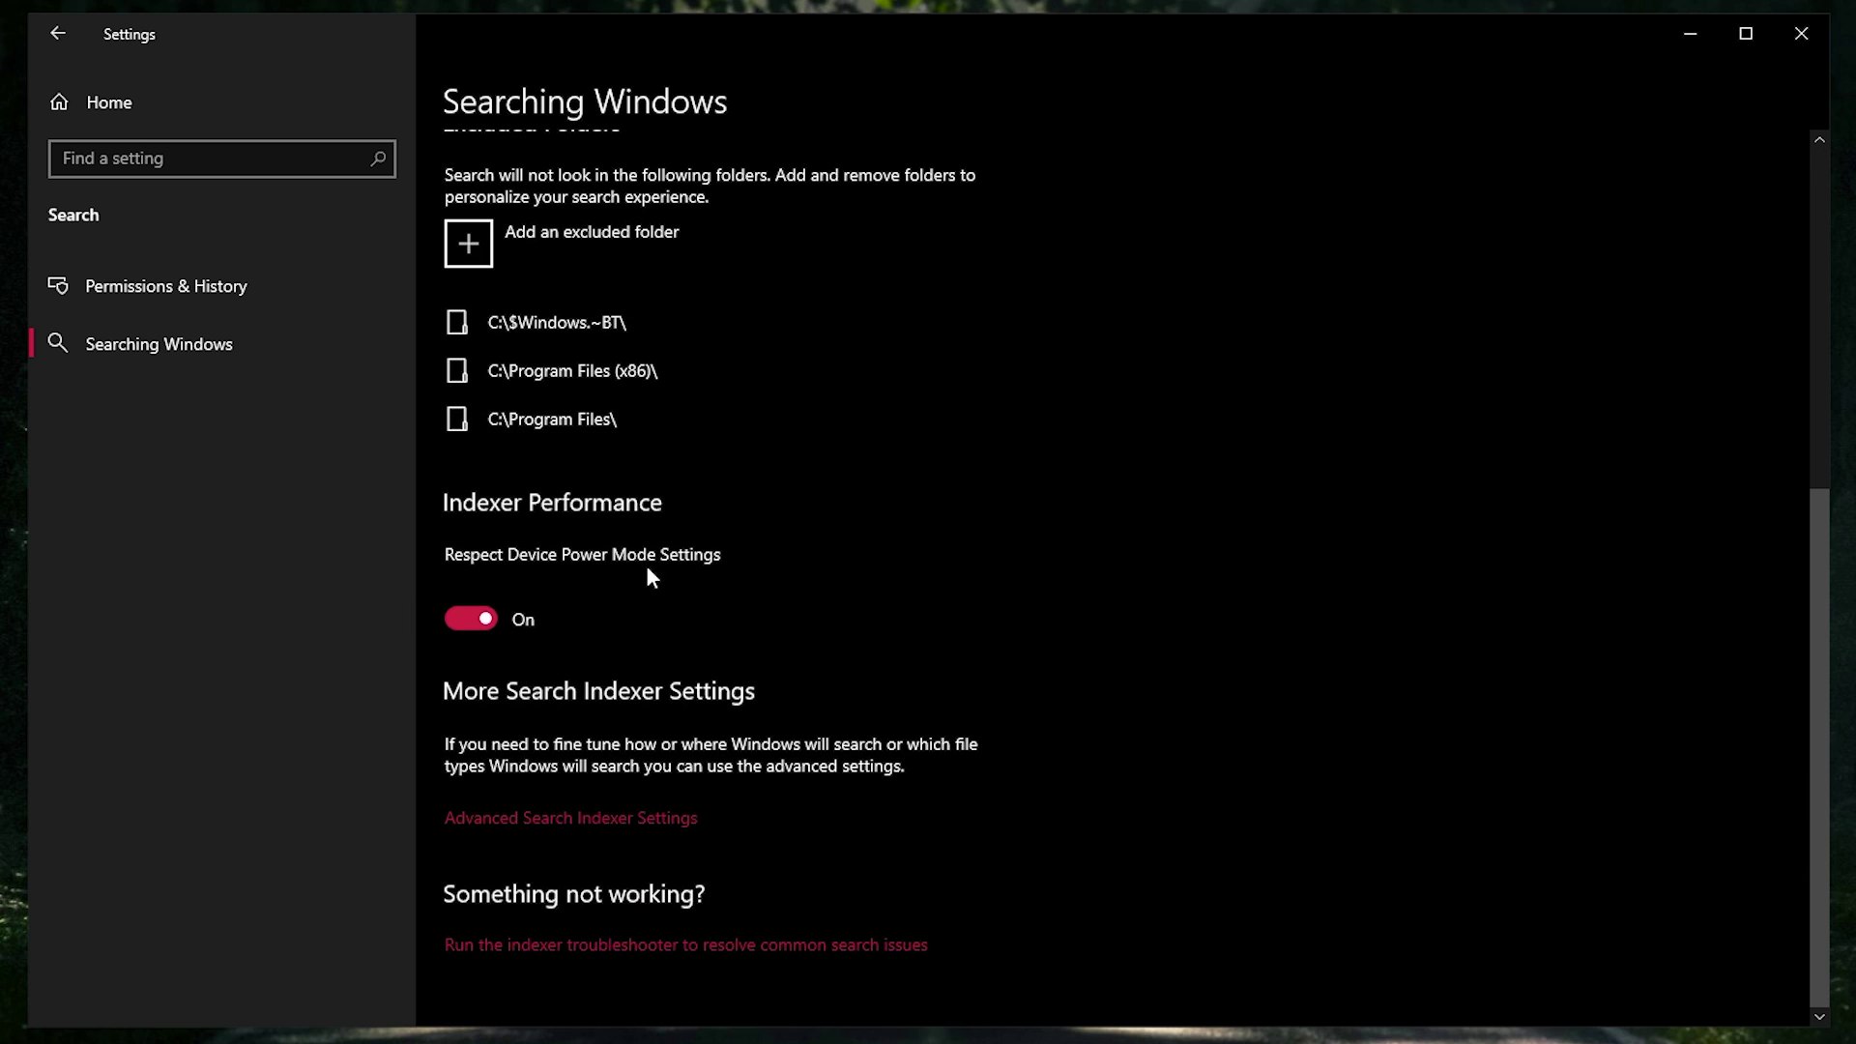
left_click(474, 620)
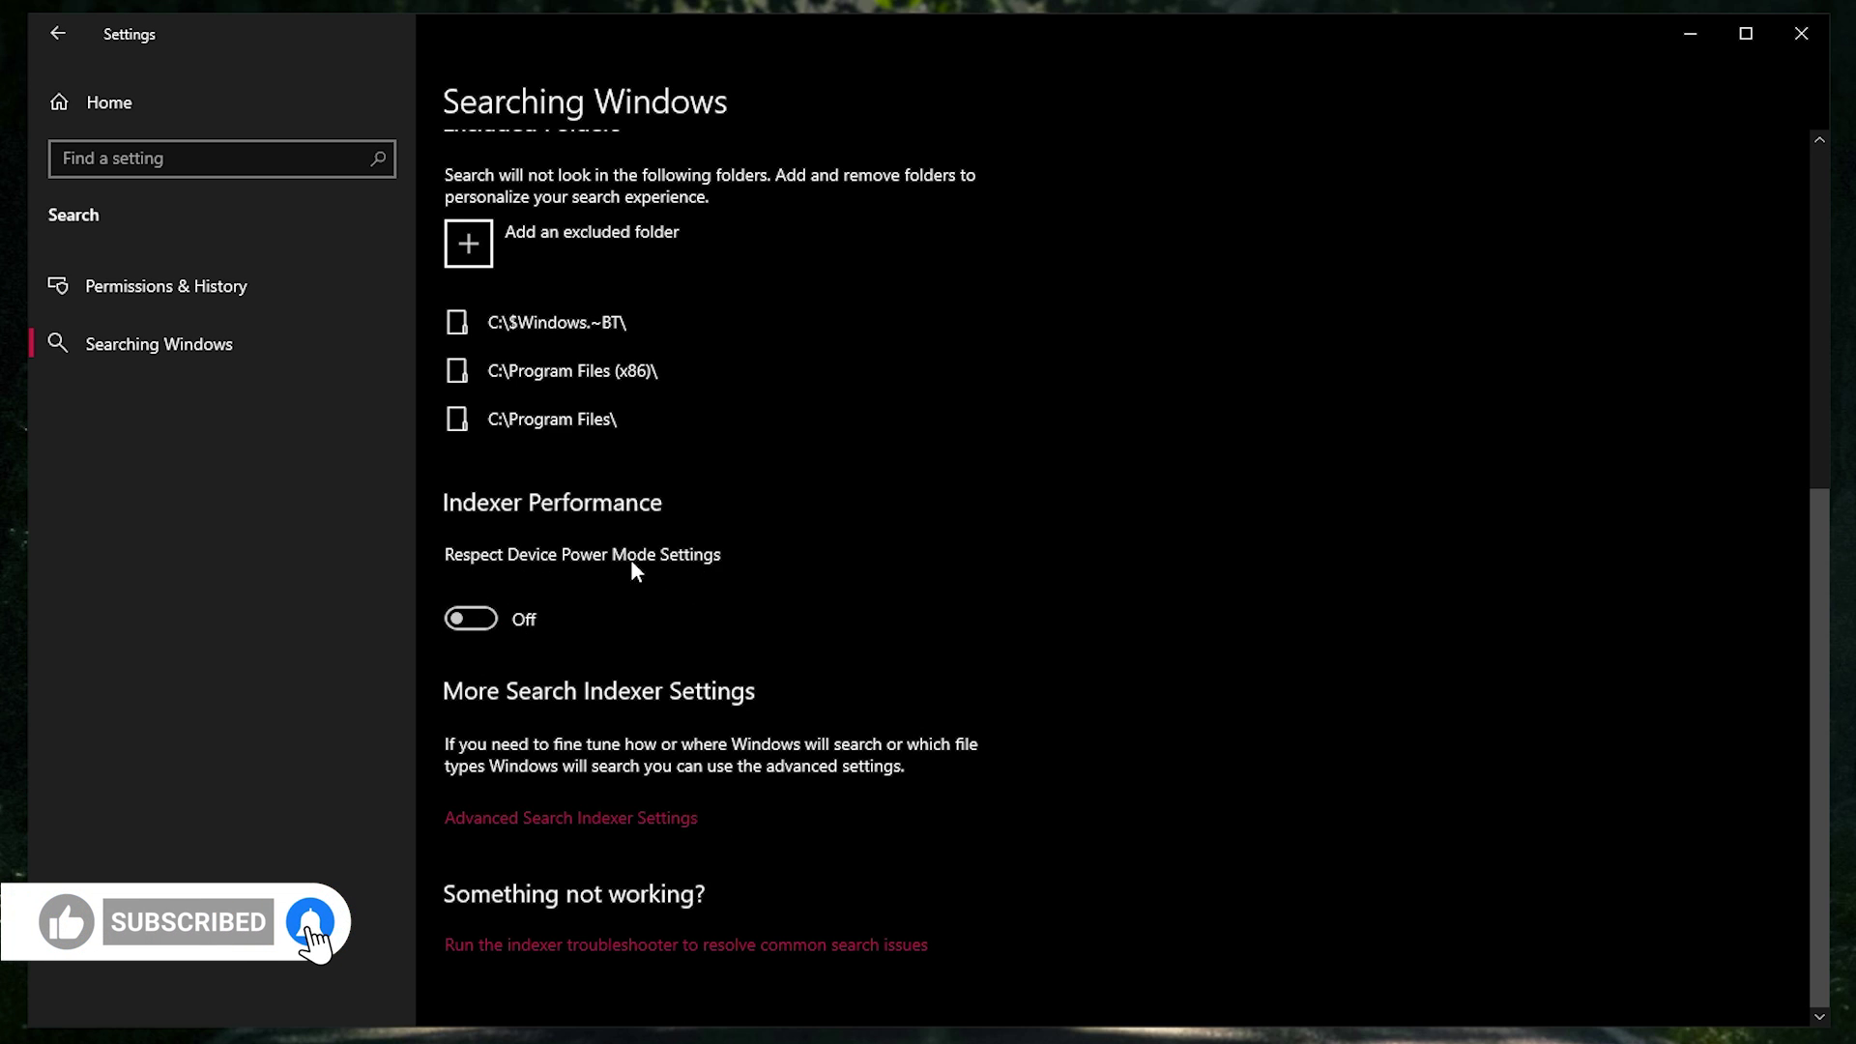
Step: Turn off language list access, app launch tracking and suggested content in the general Privacy settings
left_click(215, 121)
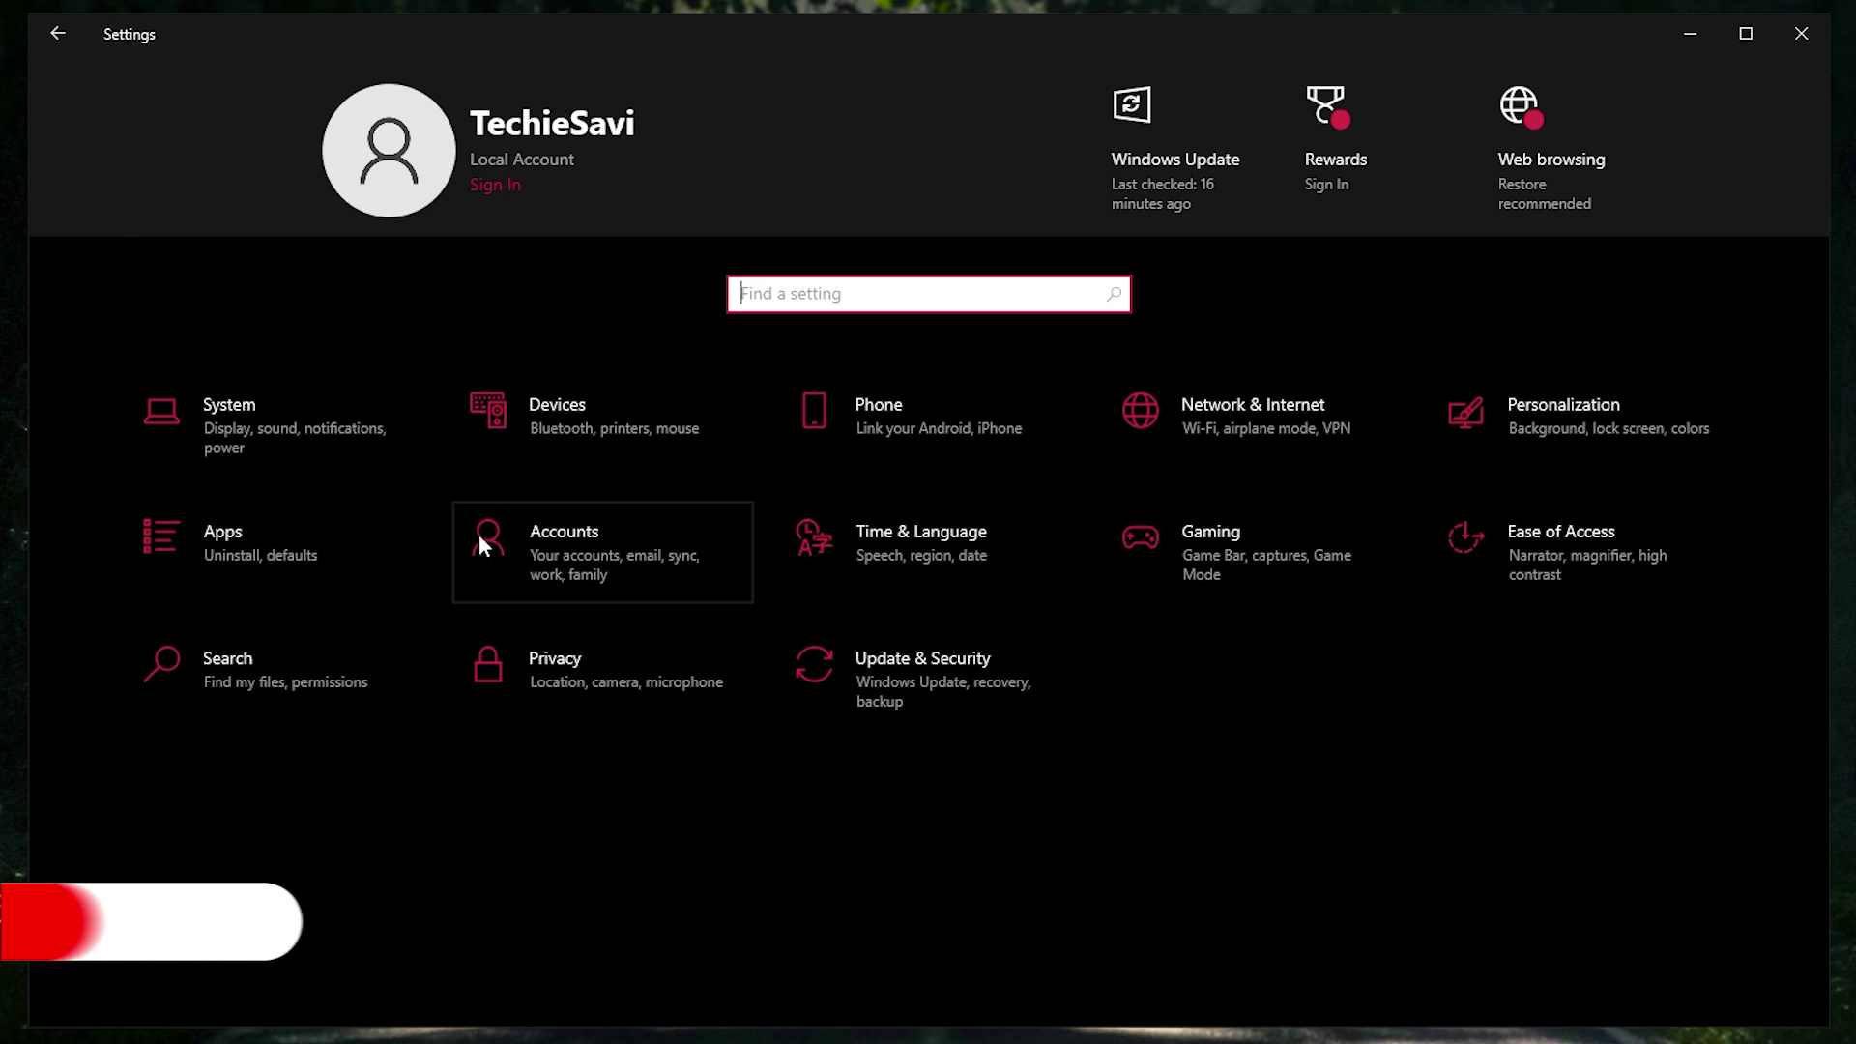
left_click(605, 663)
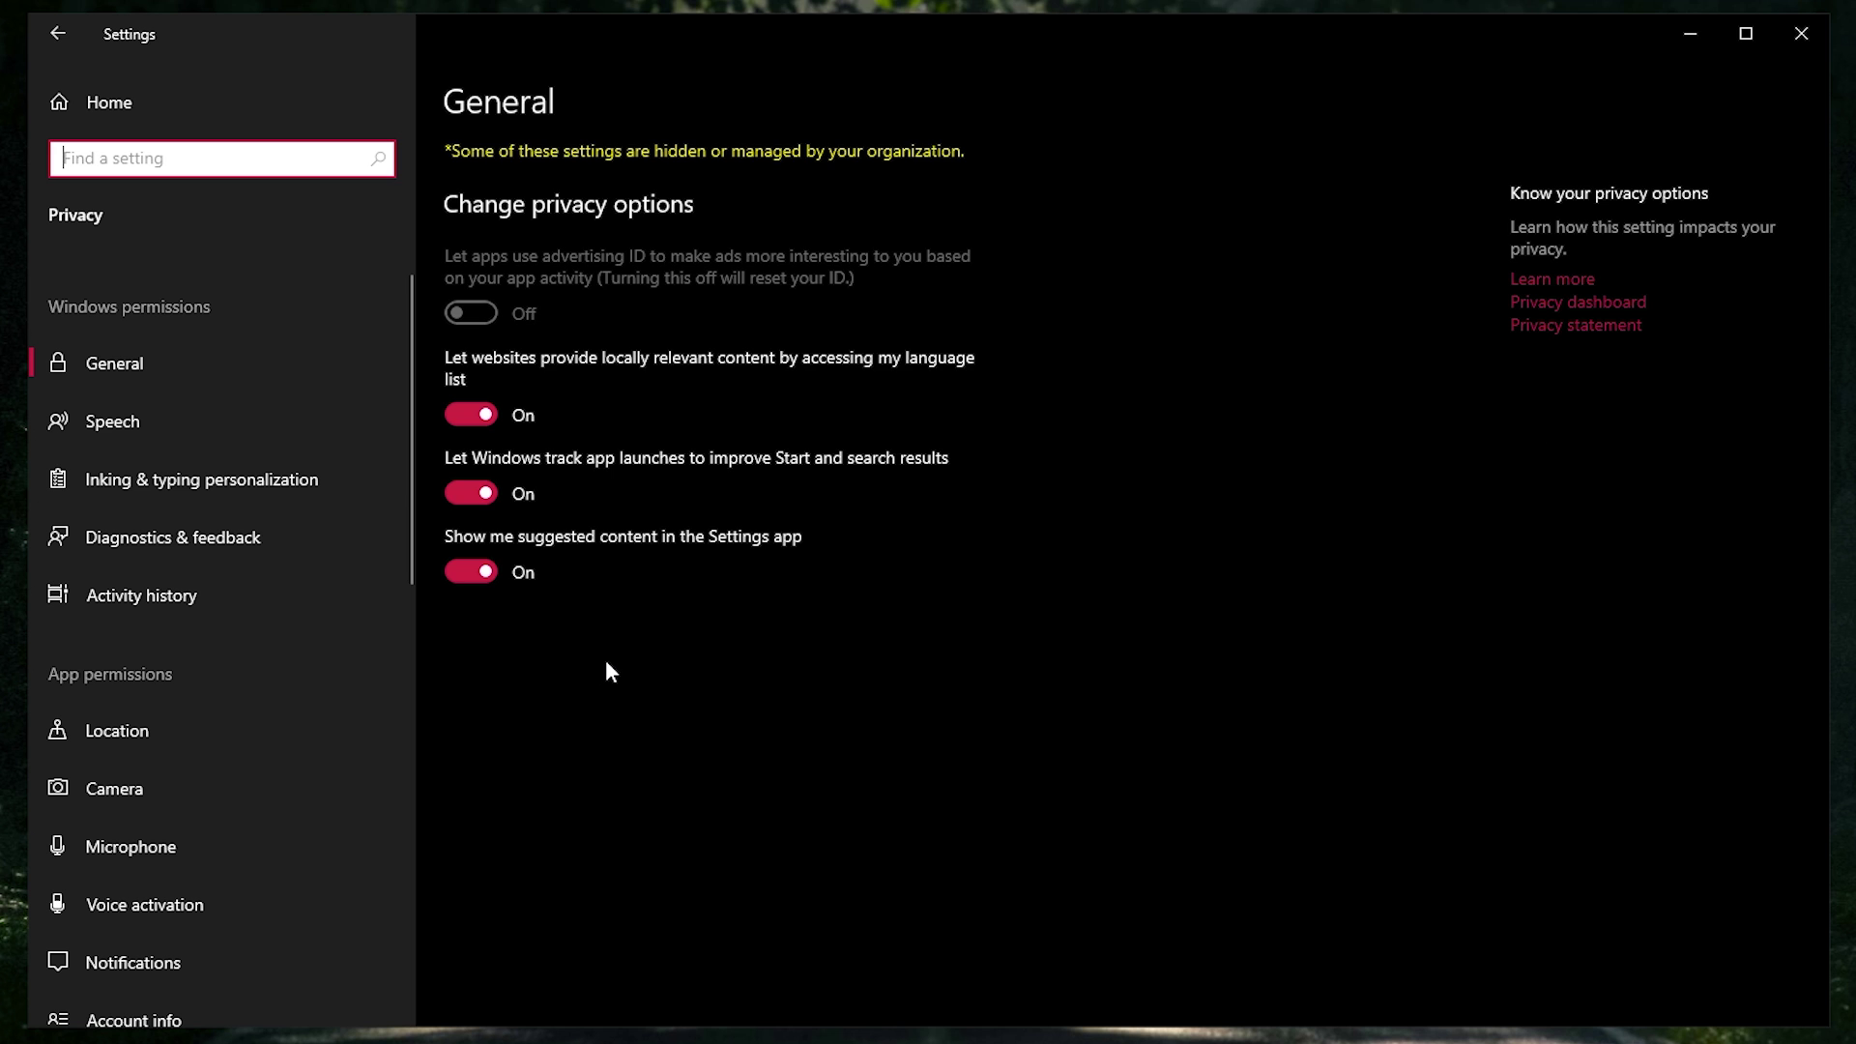
left_click(479, 576)
left_click(480, 418)
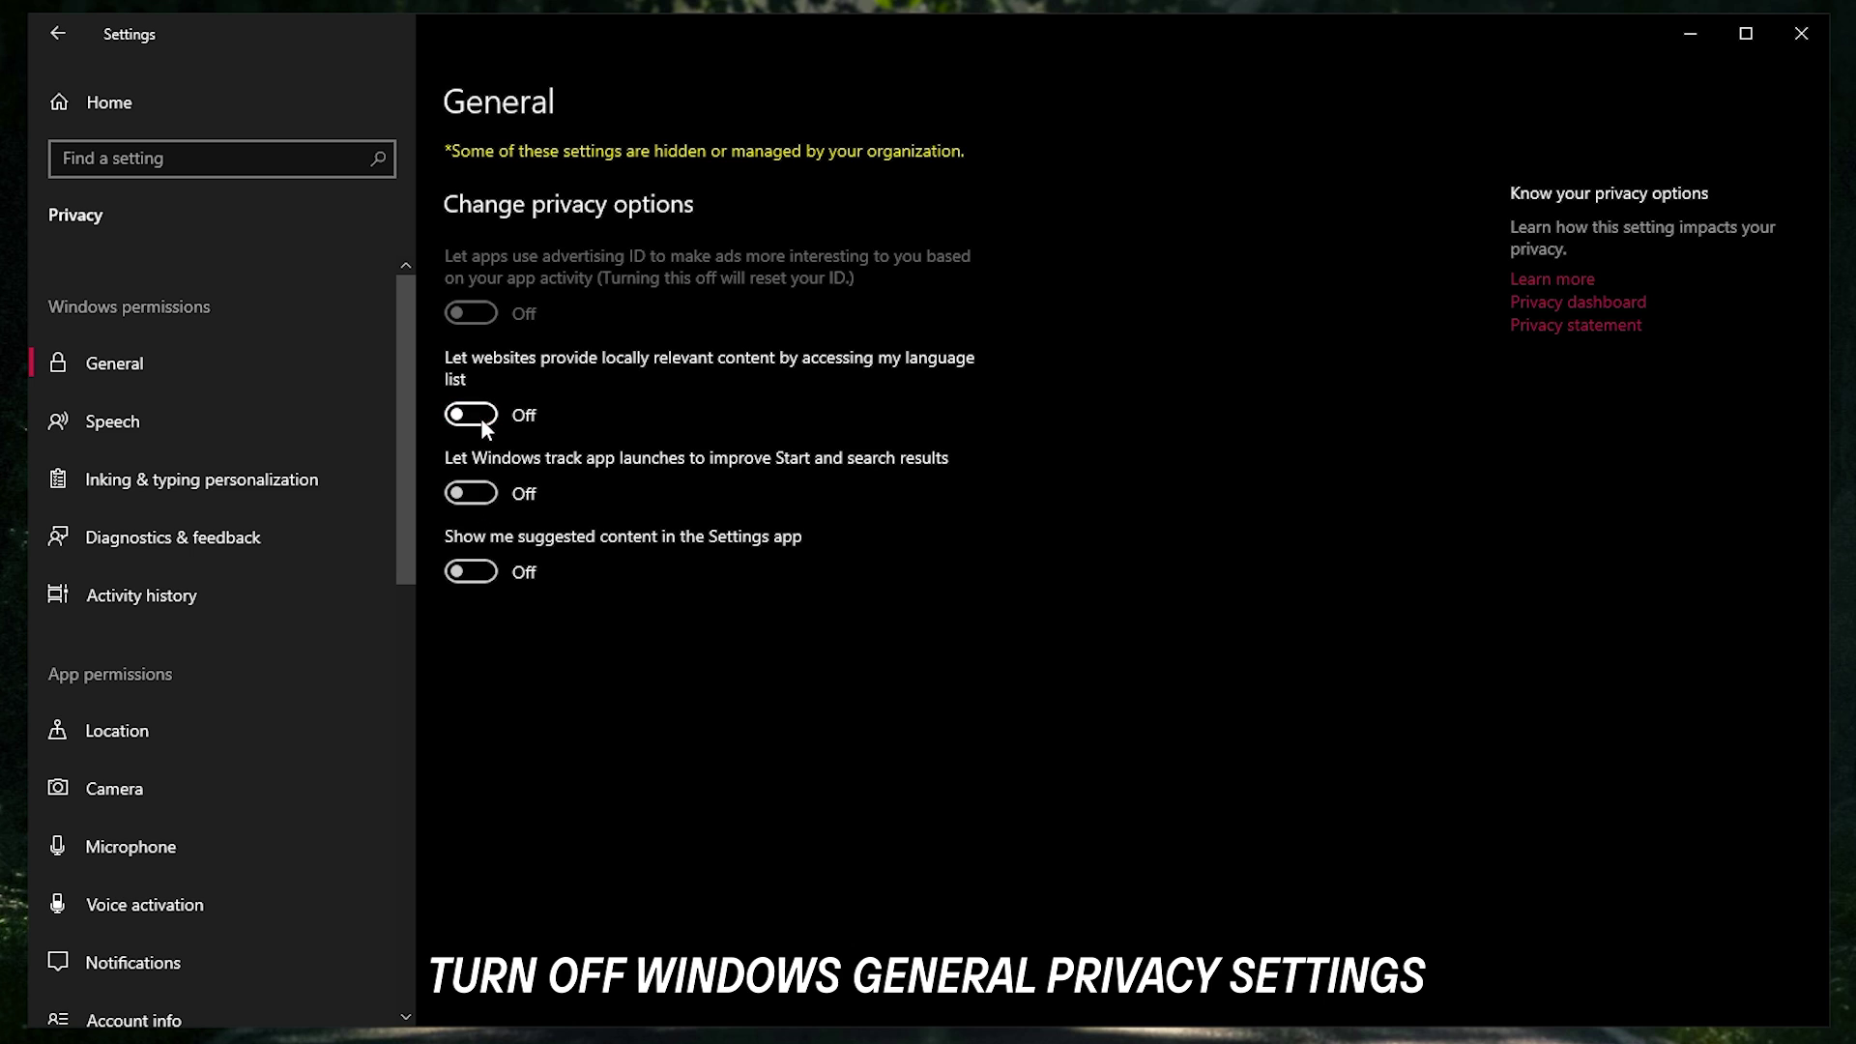
Step: Turn off letting apps run in the background in the Background apps privacy settings
left_click_drag(408, 473, 394, 787)
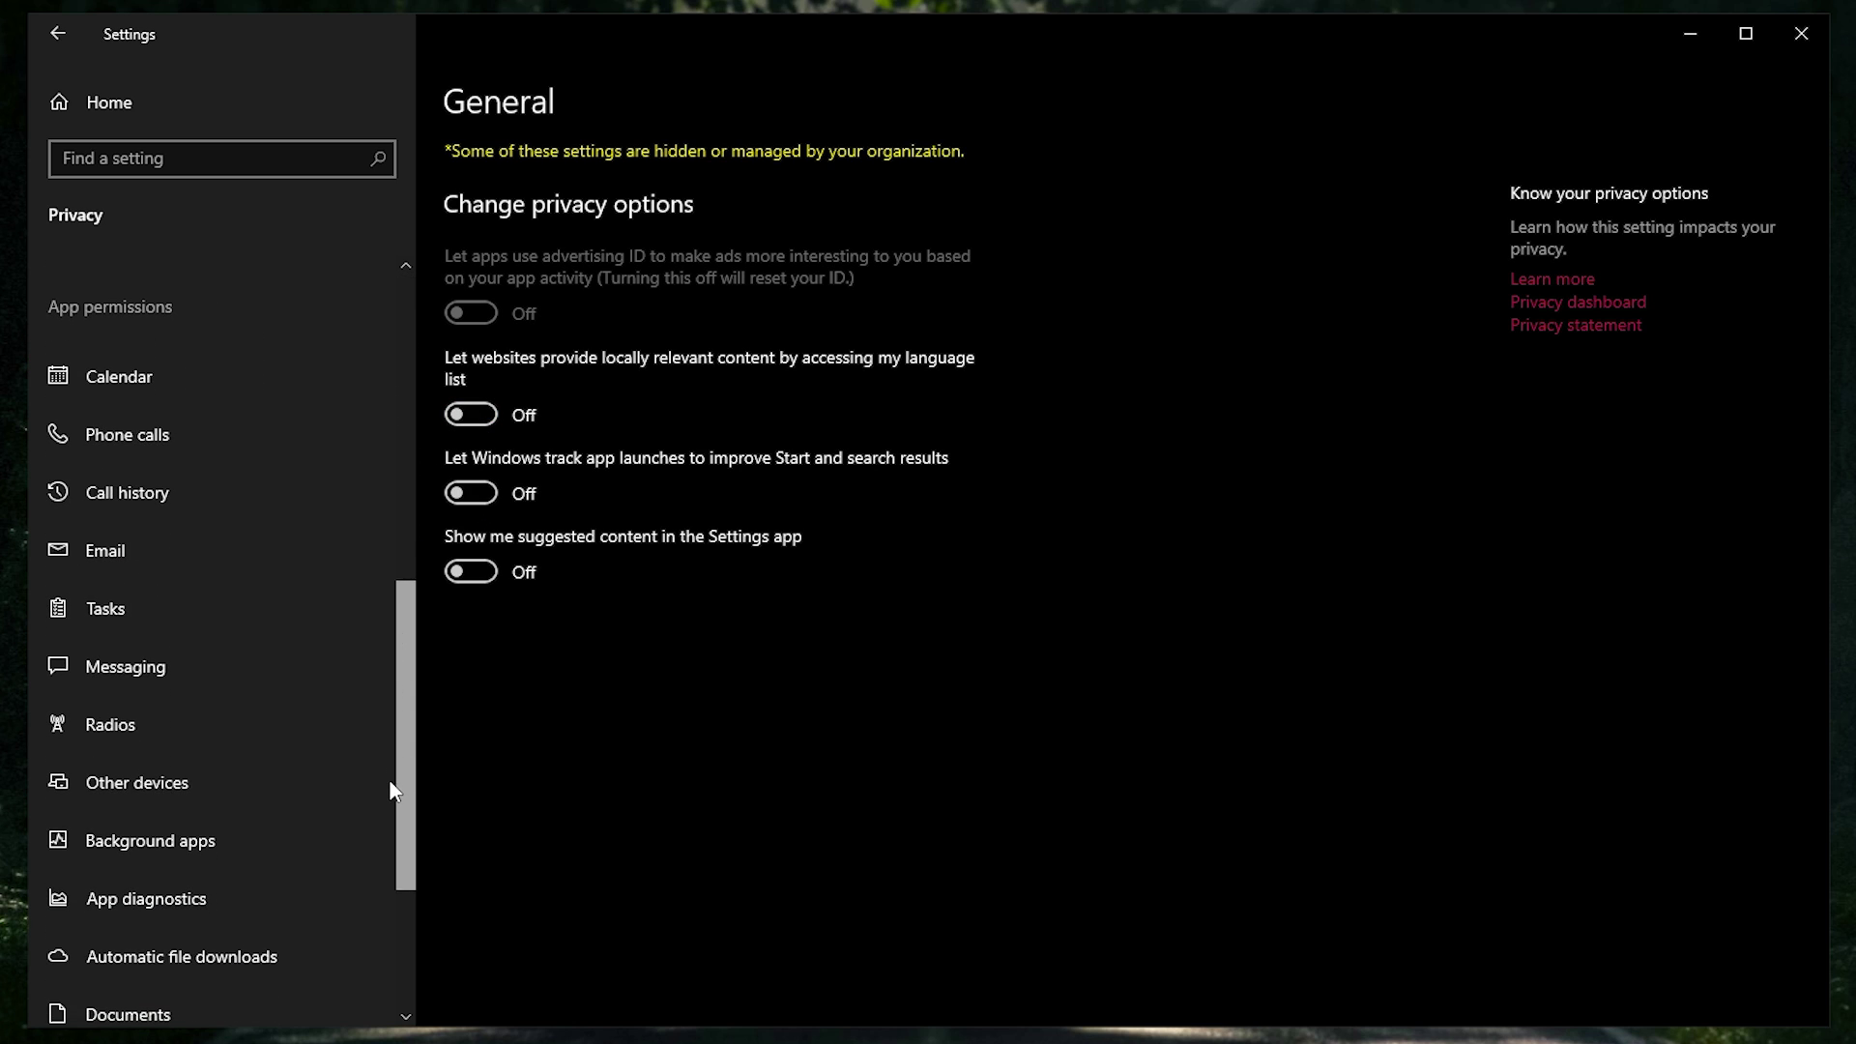
left_click(182, 838)
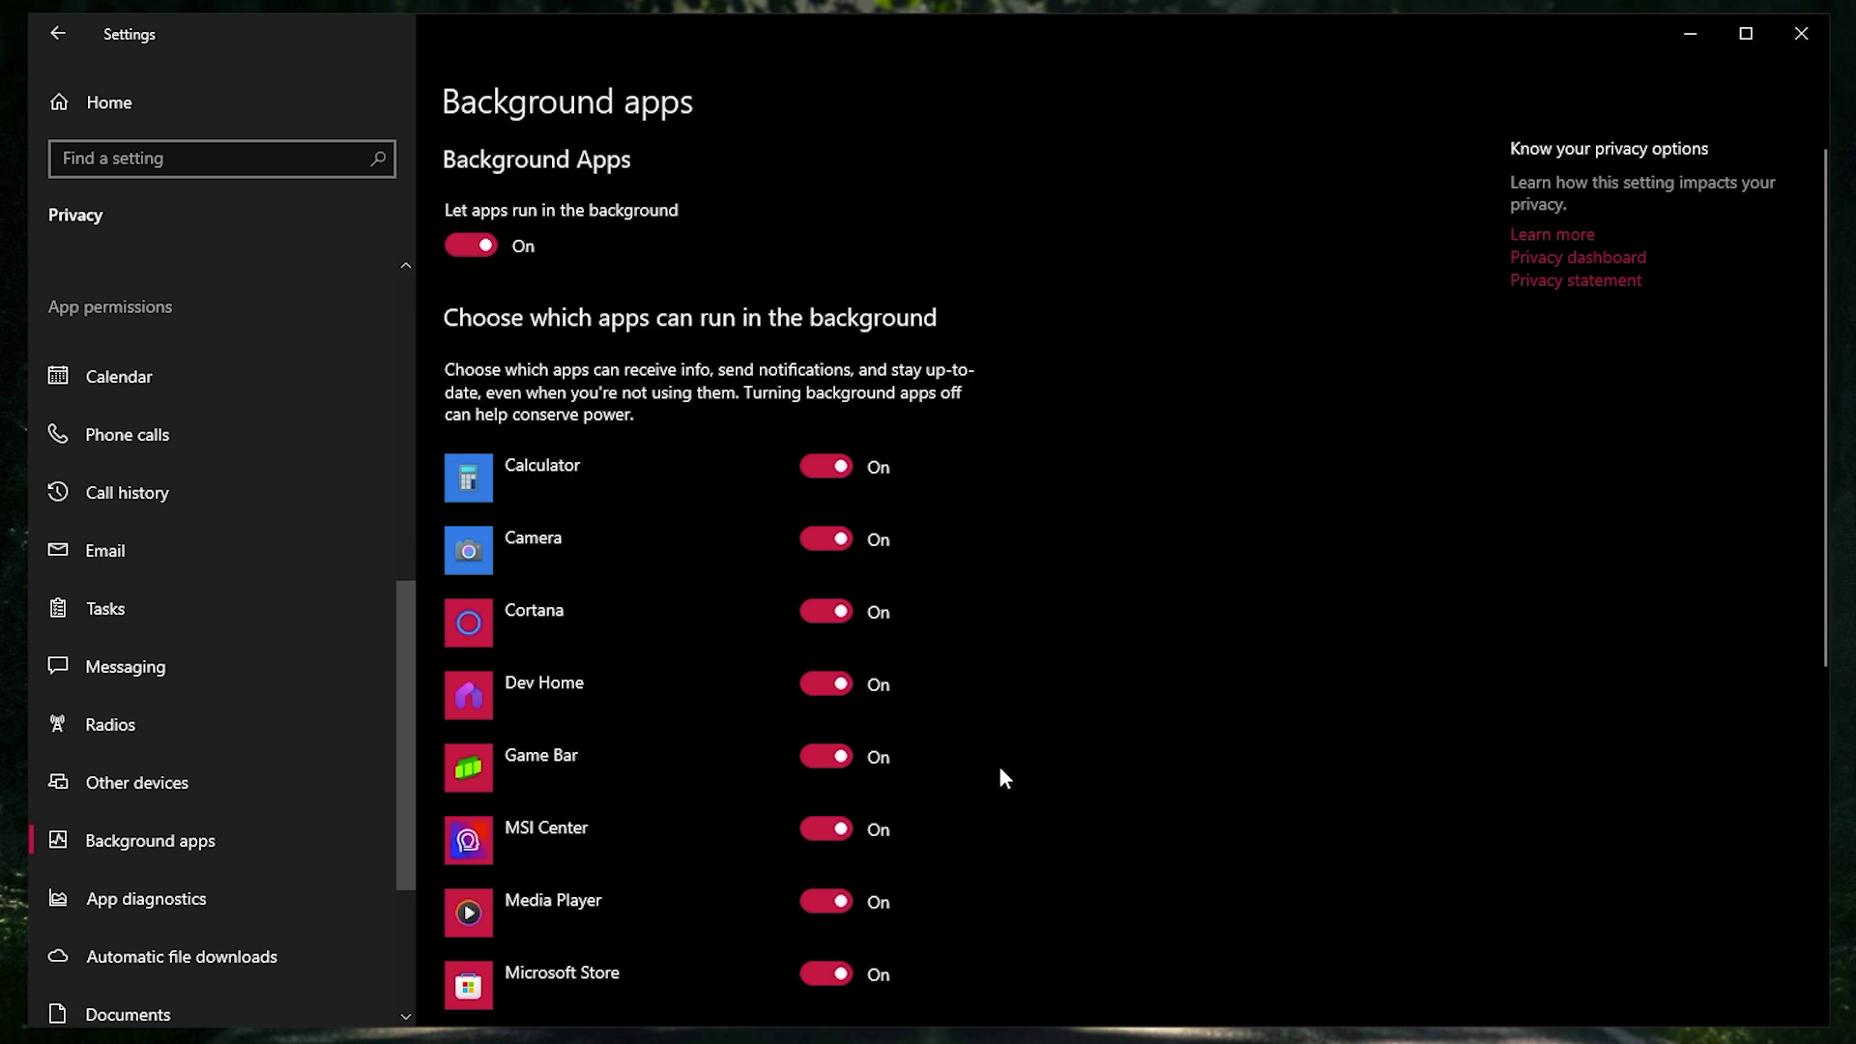
mouse_move(1822, 600)
left_mouse_down()
mouse_move(1834, 957)
mouse_move(1820, 590)
left_mouse_up()
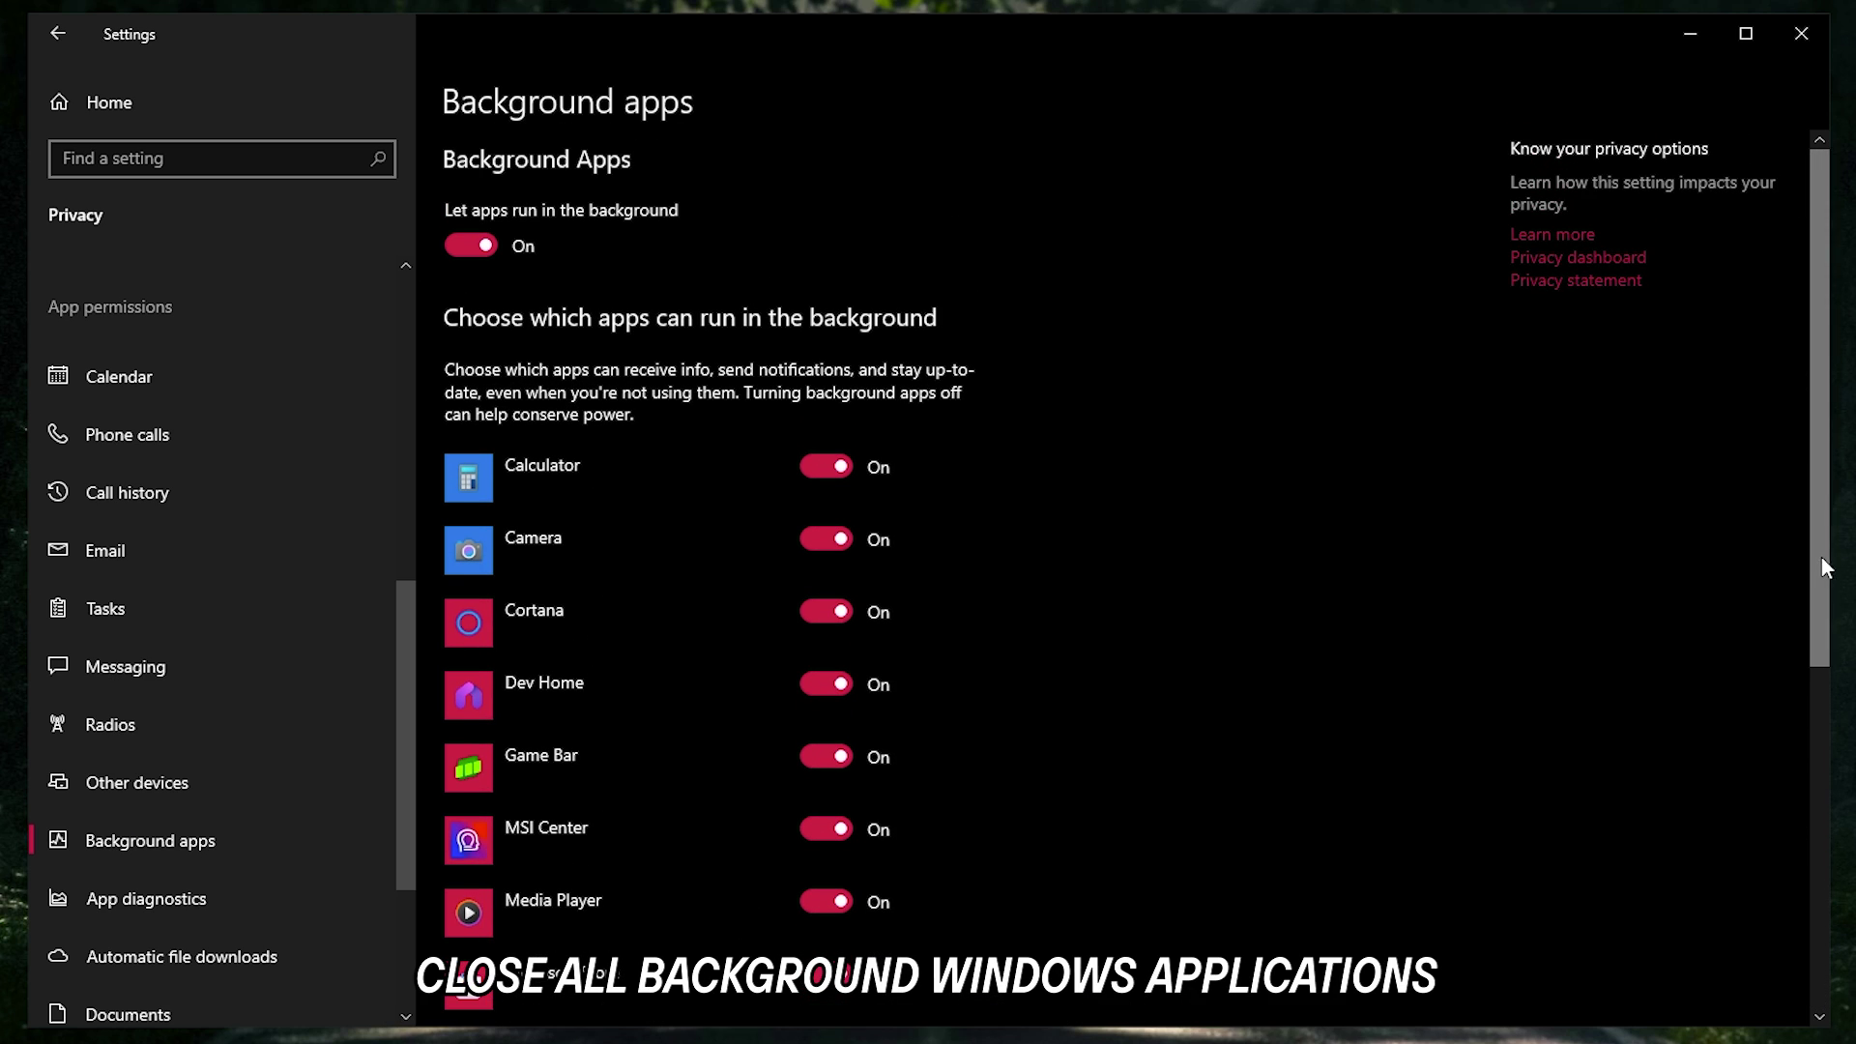
left_click(485, 253)
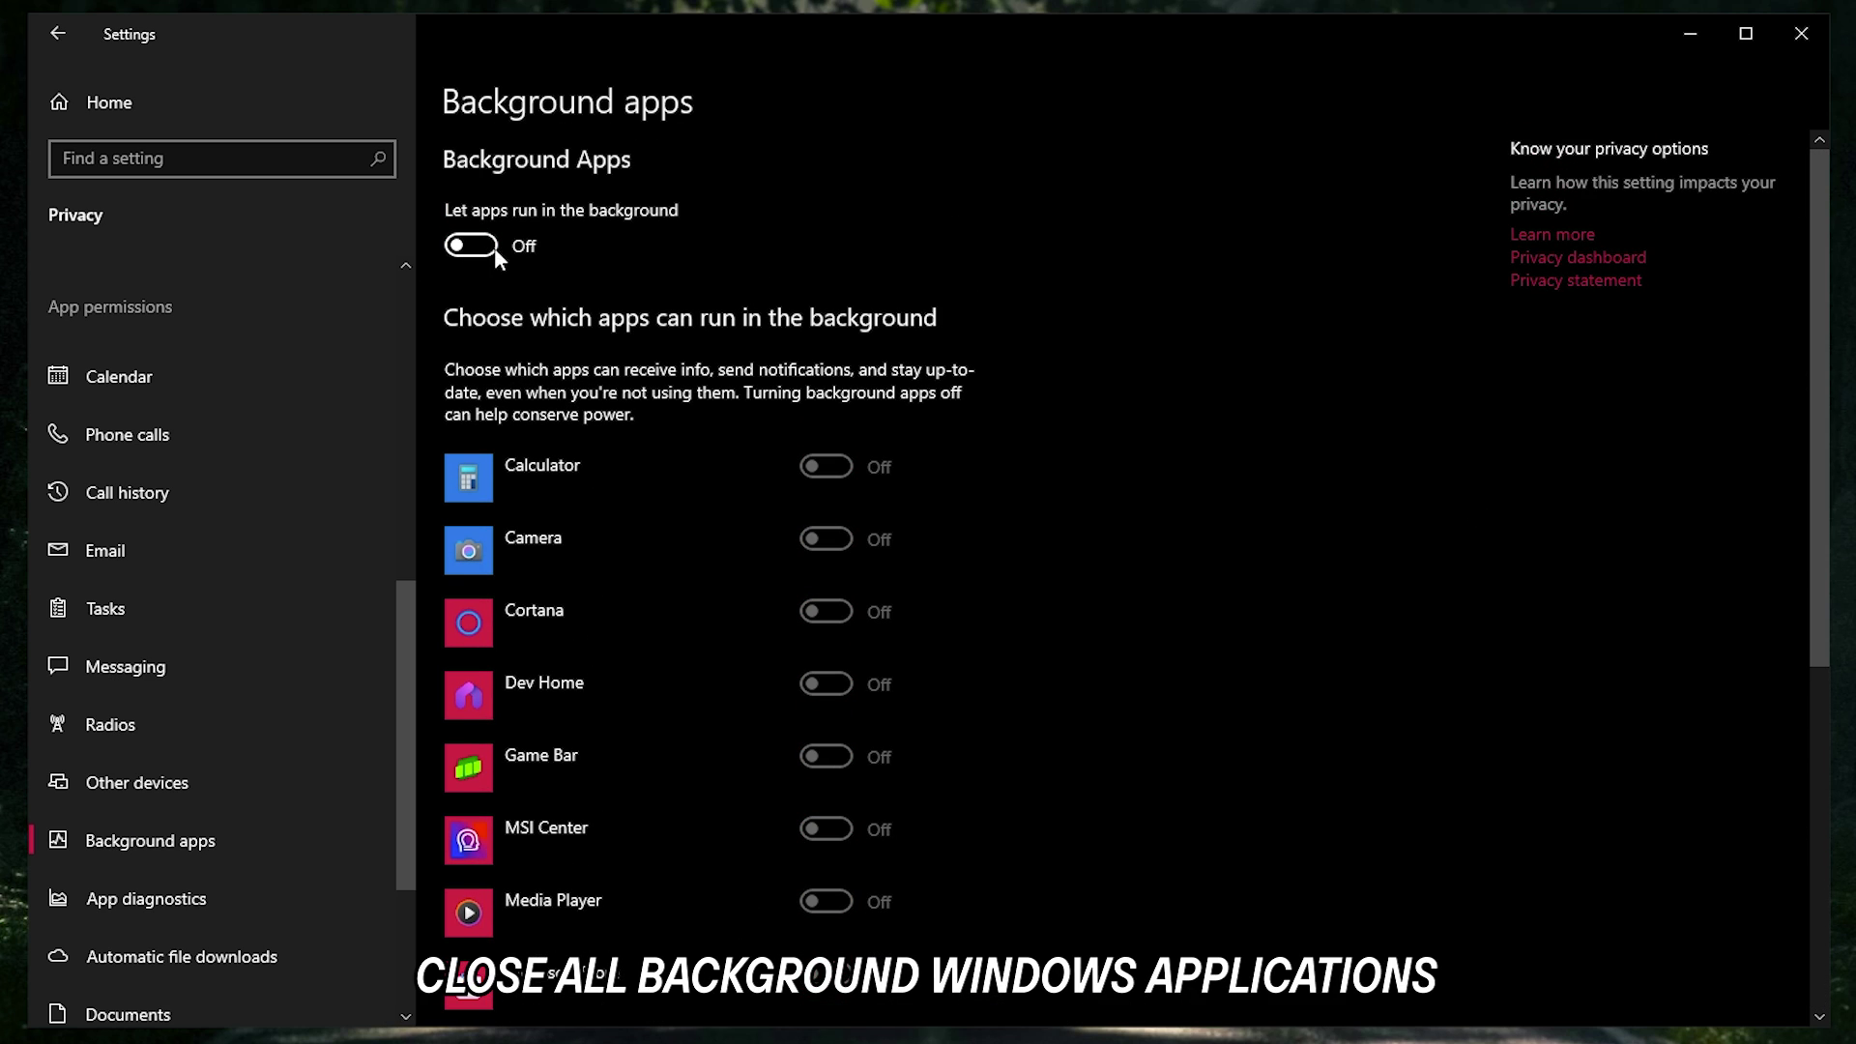
Step: Turn off downloads from other PCs in the Delivery Optimization settings under Update & Security, and close Settings
left_click(79, 100)
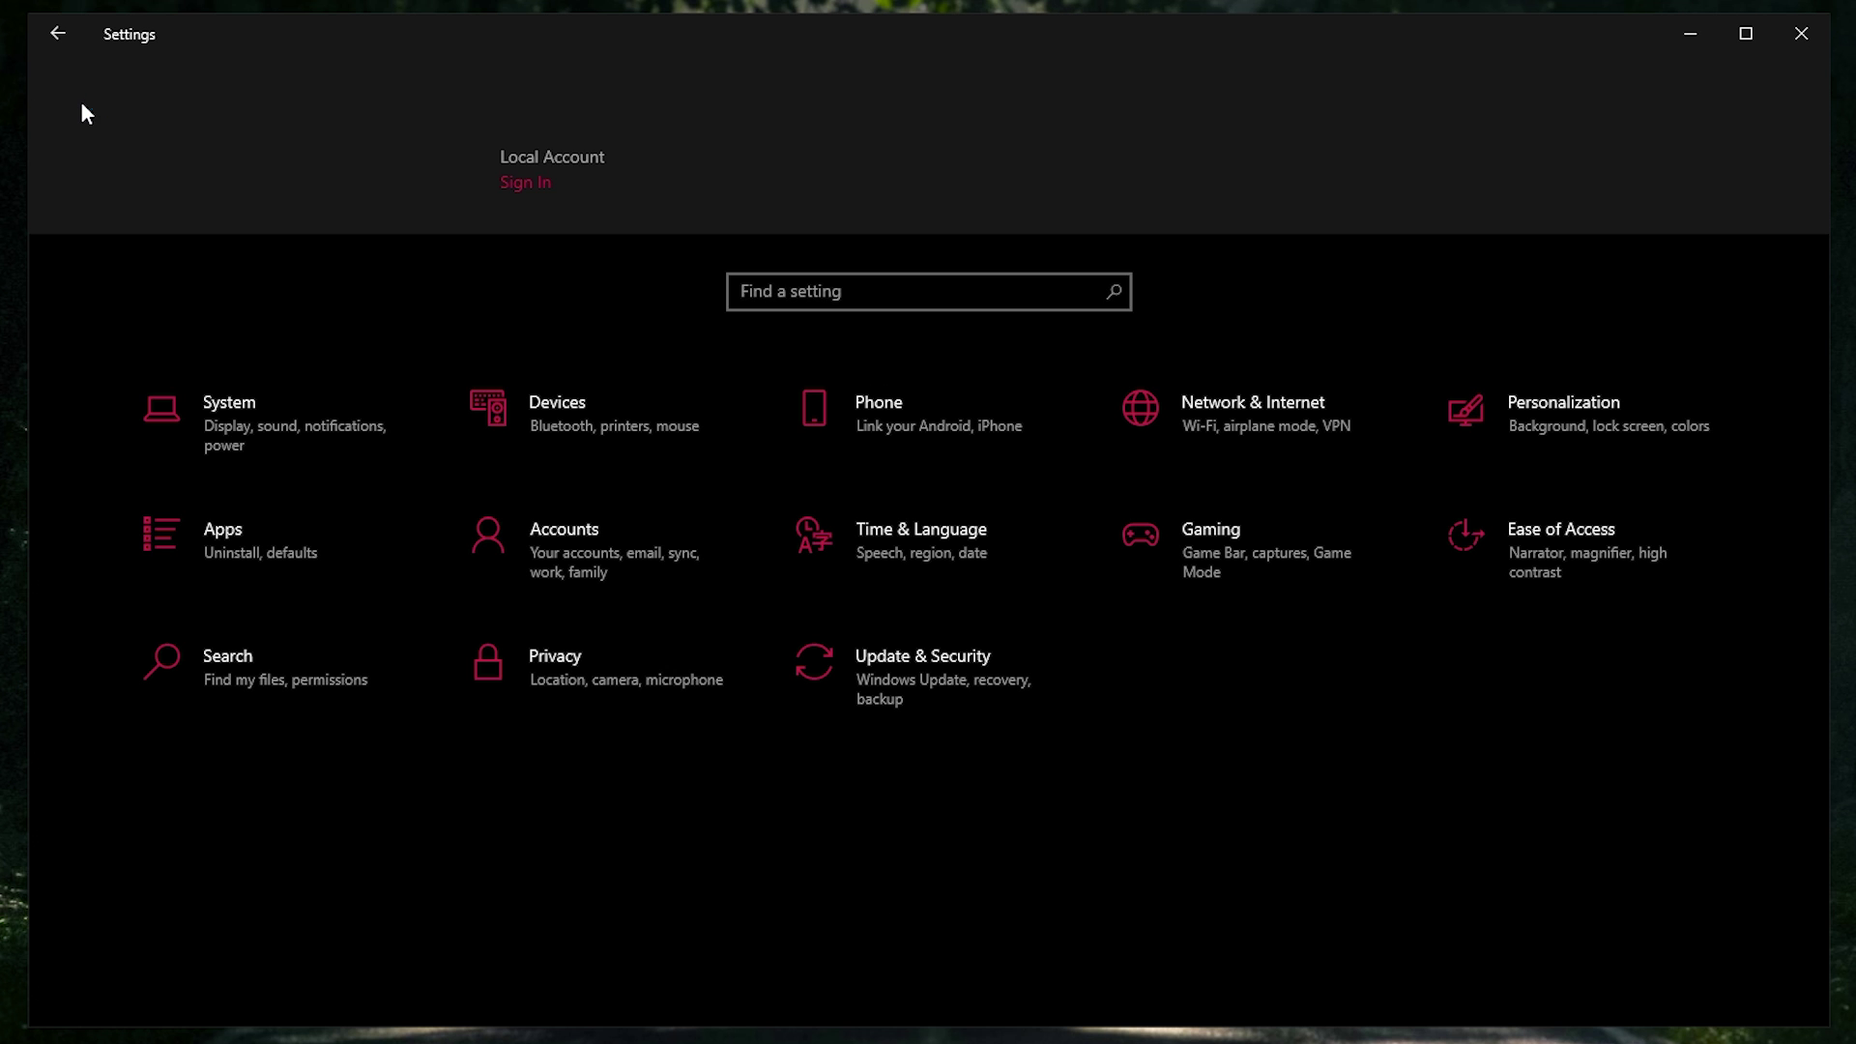
left_click(891, 684)
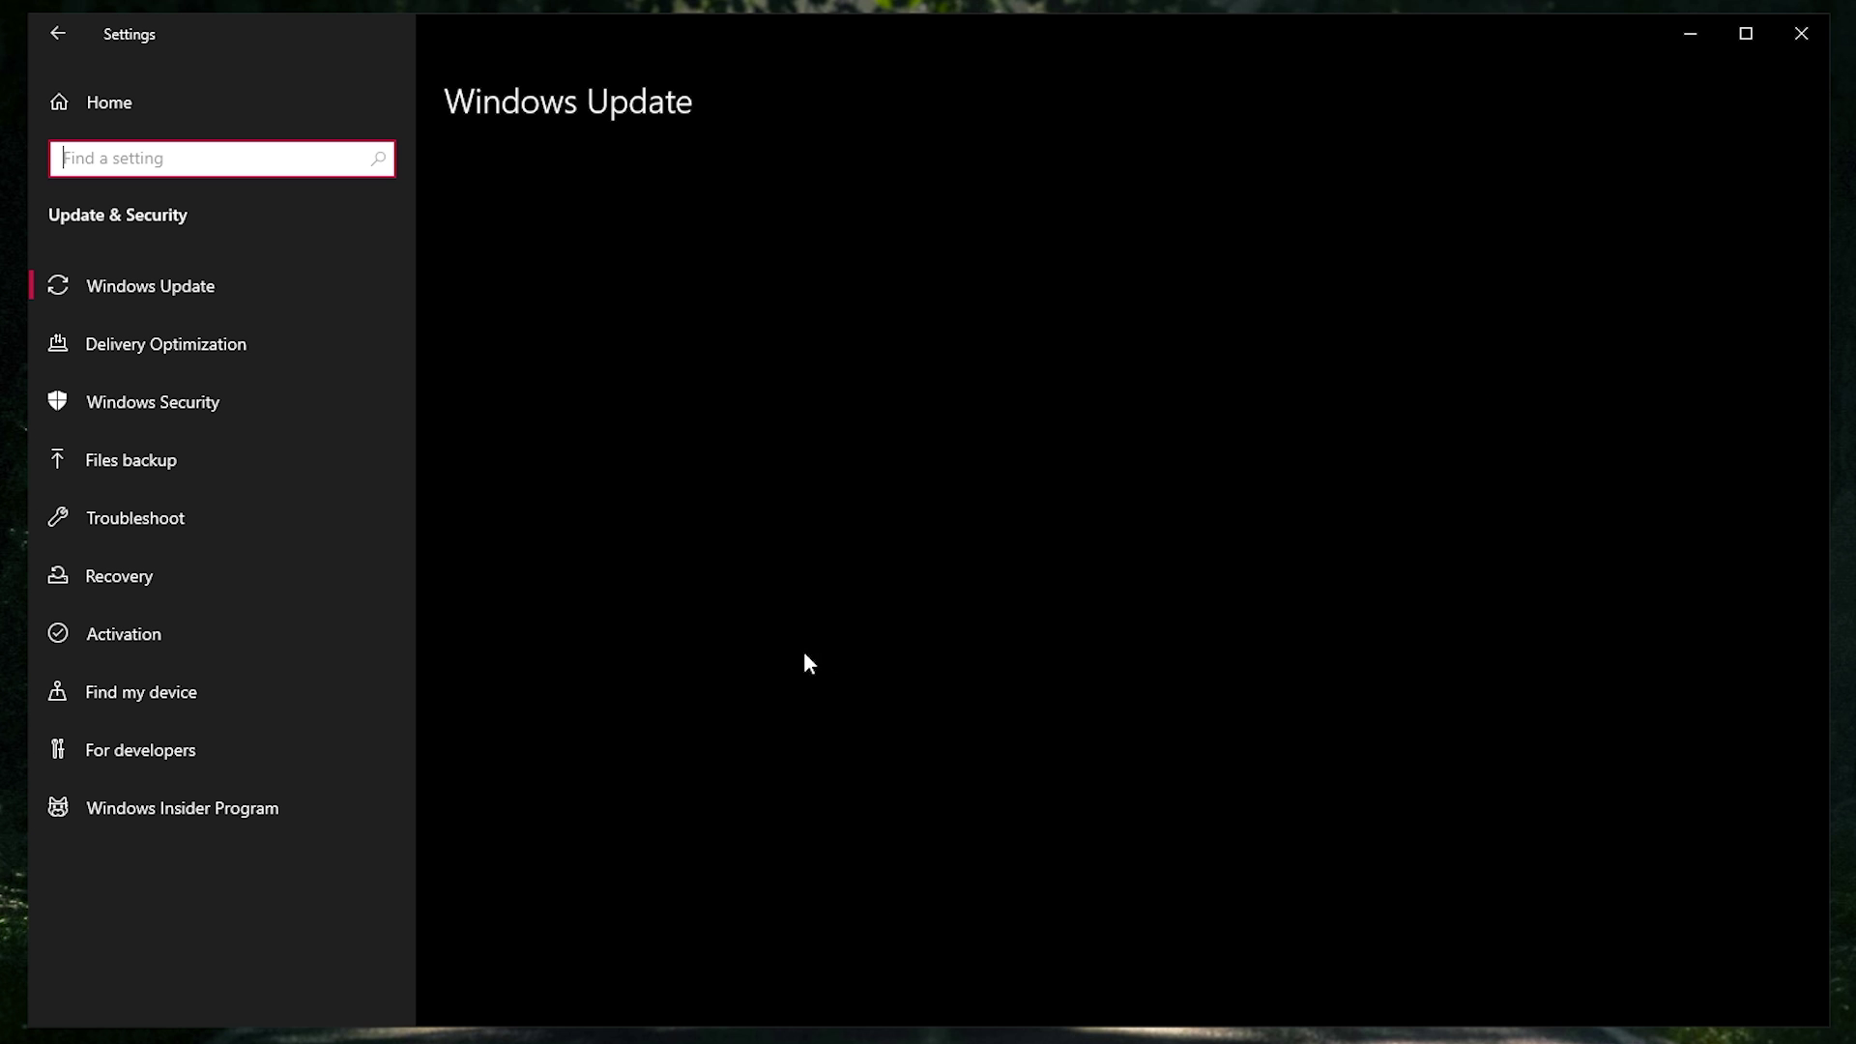
left_click(218, 346)
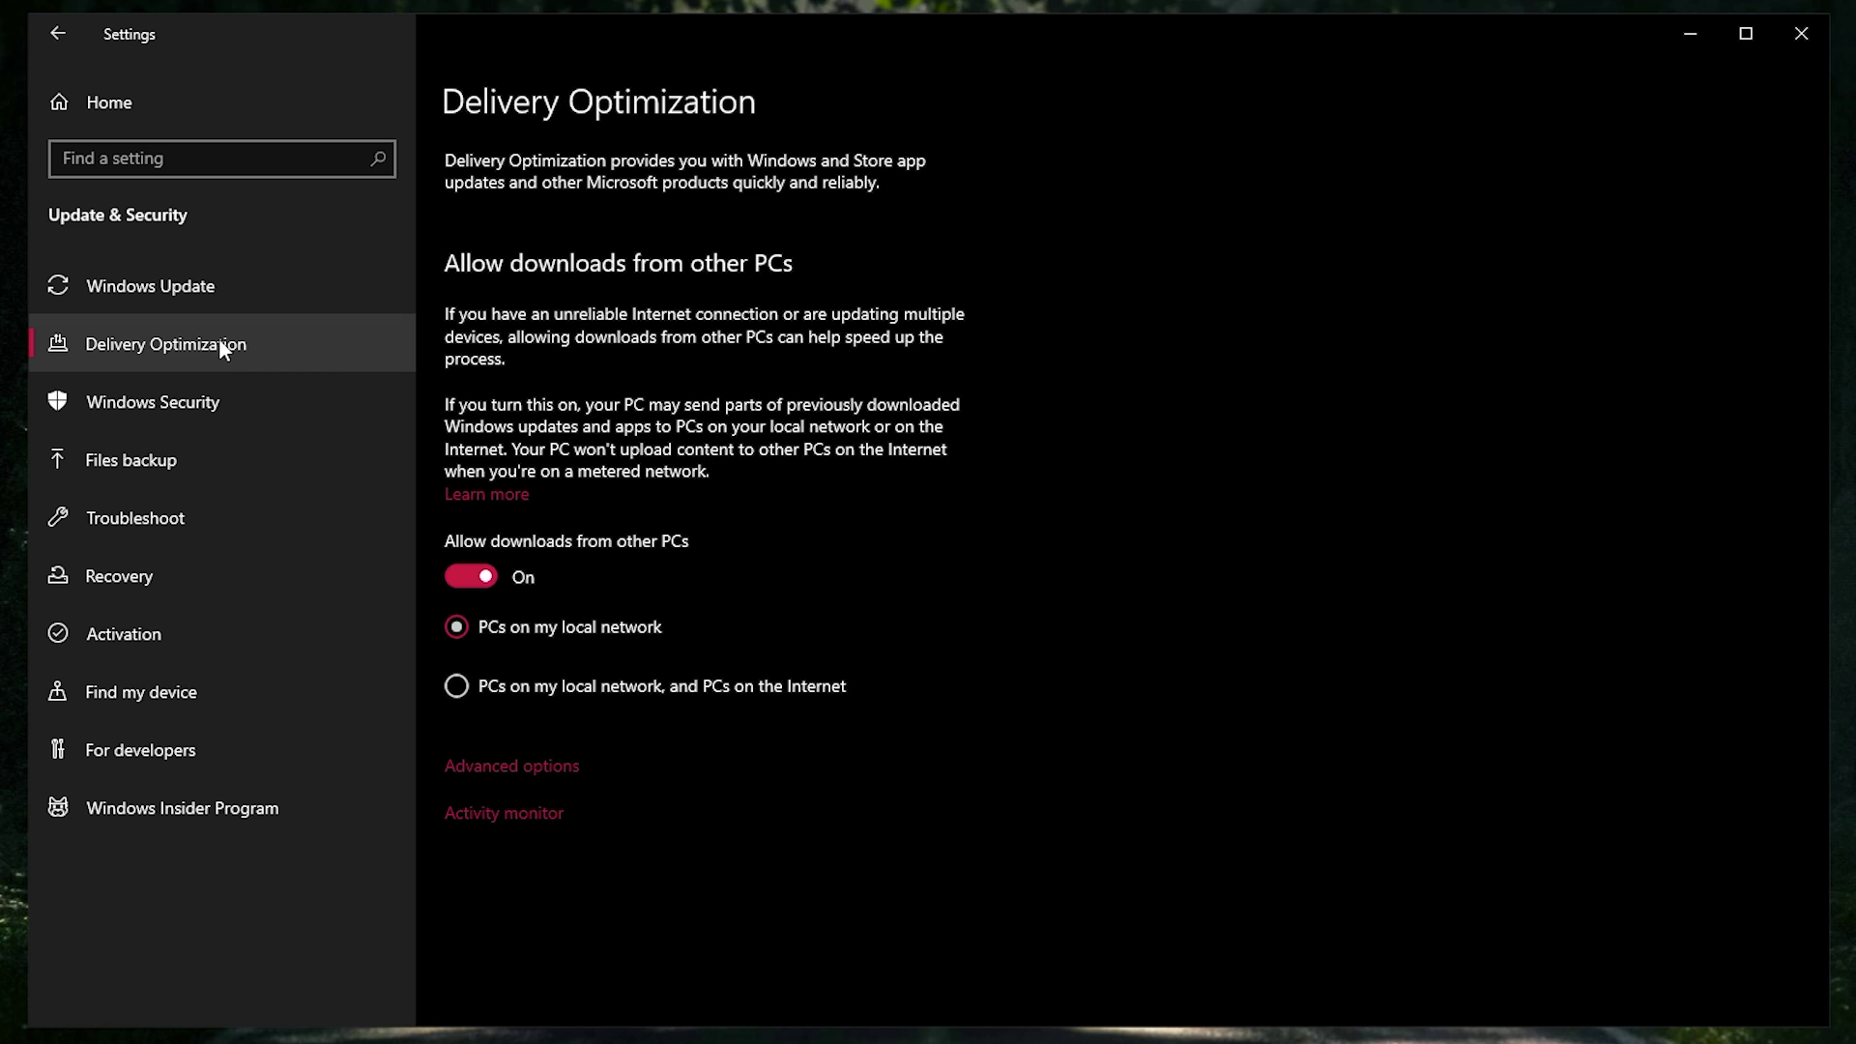
left_click(477, 576)
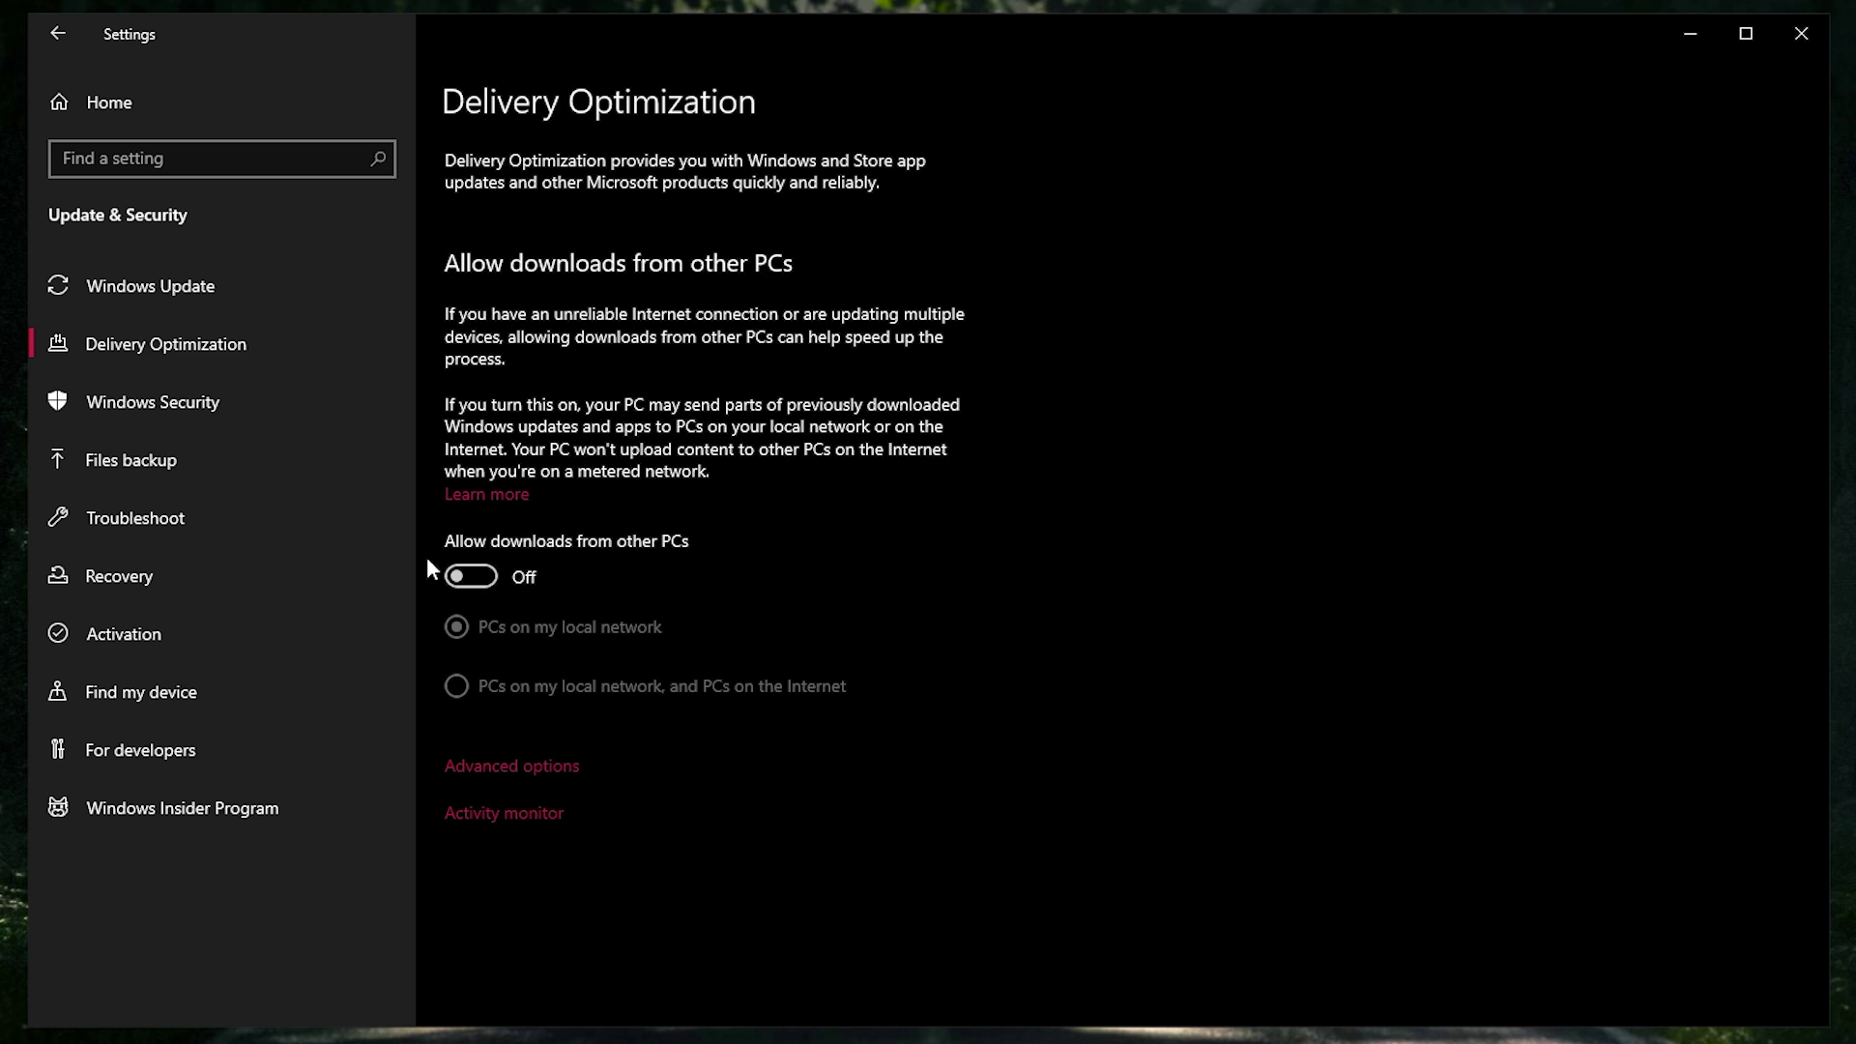
left_click(164, 119)
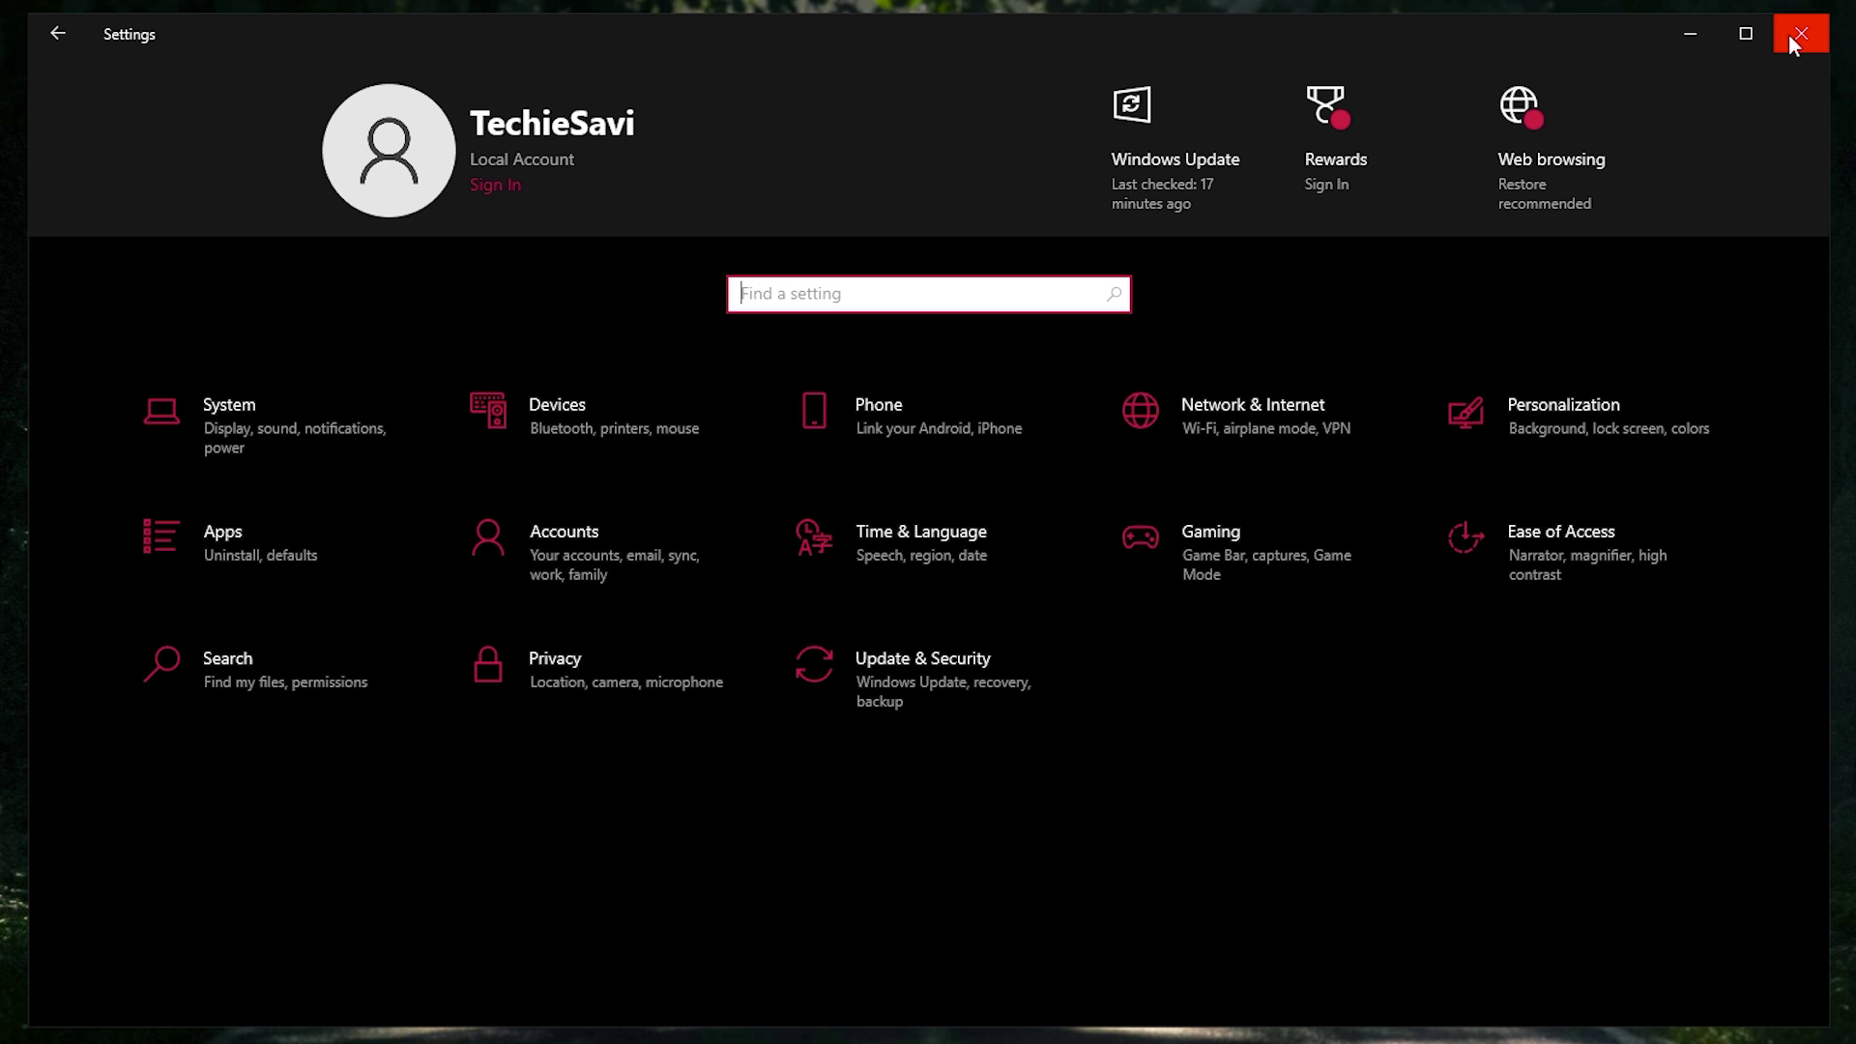
left_click(1620, 97)
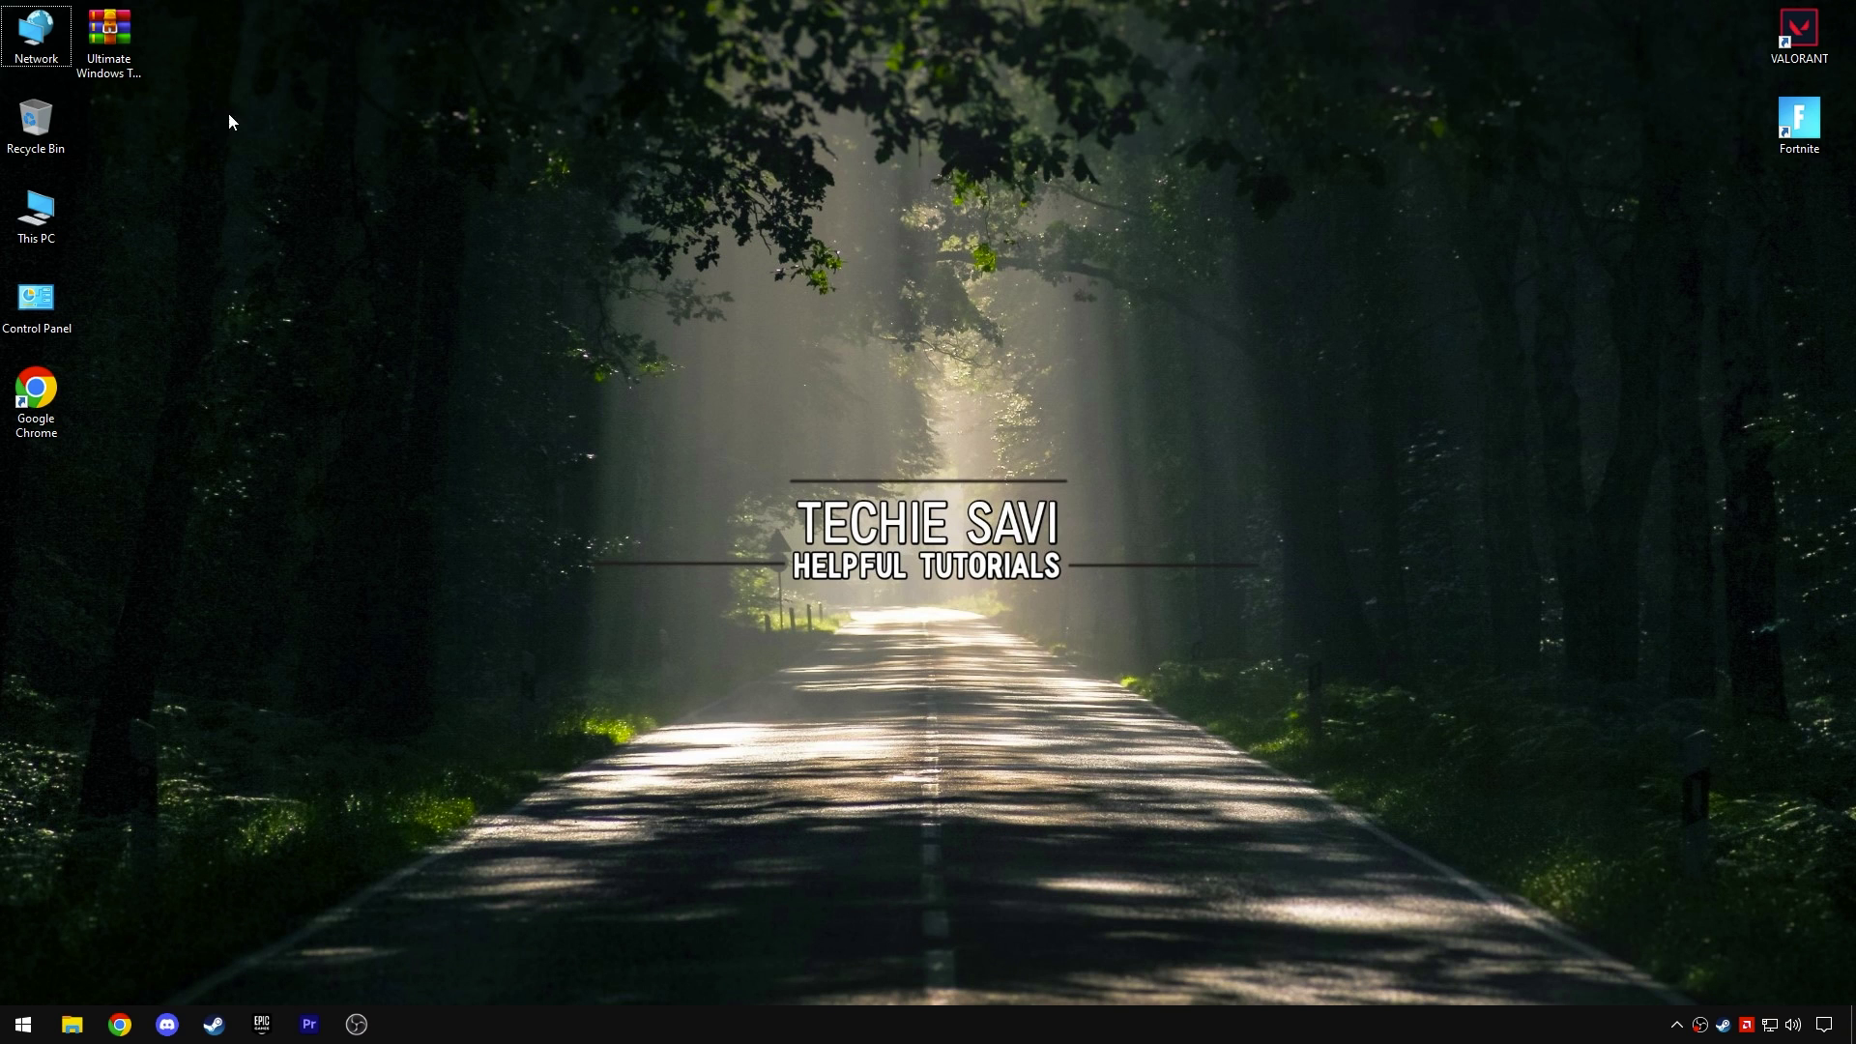
Step: Extract the Ultimate Windows Tweaker Pack folder from its RAR archive to the desktop, and close the archive
left_click_drag(120, 43, 816, 348)
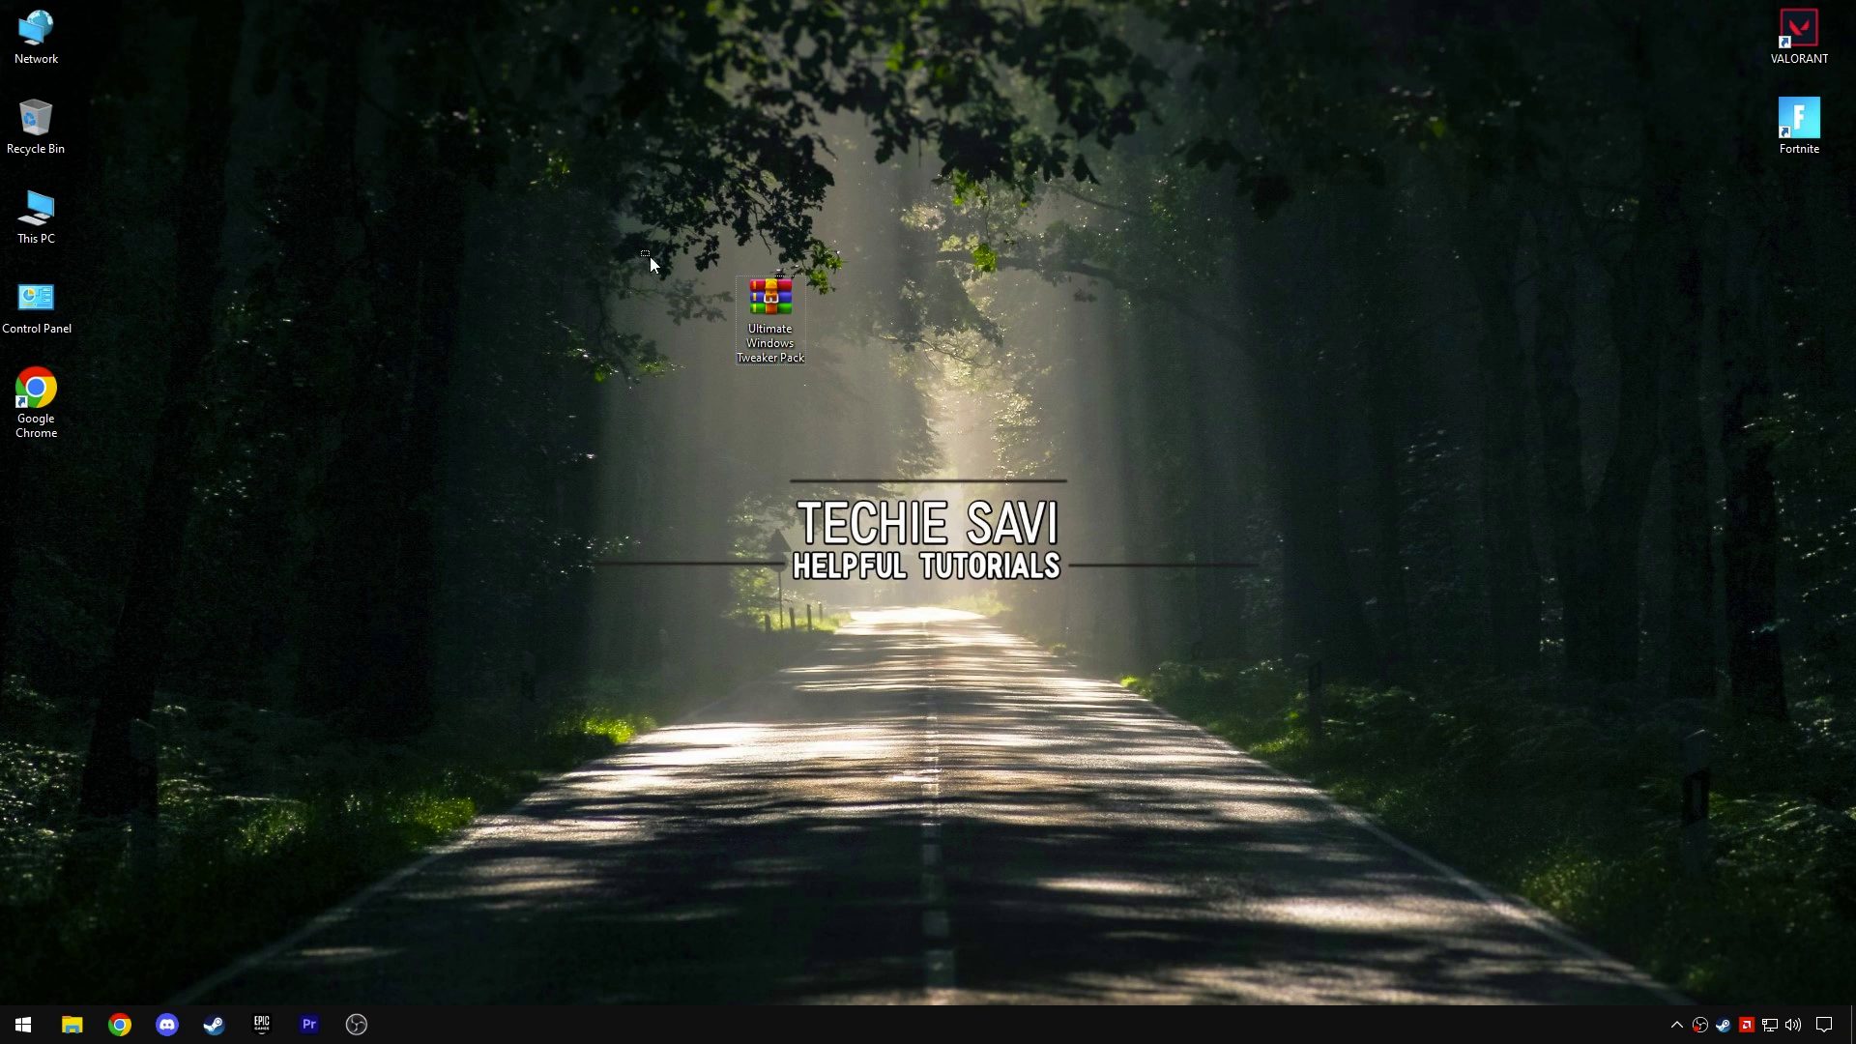
right_click(765, 336)
left_click(832, 385)
left_click(240, 333)
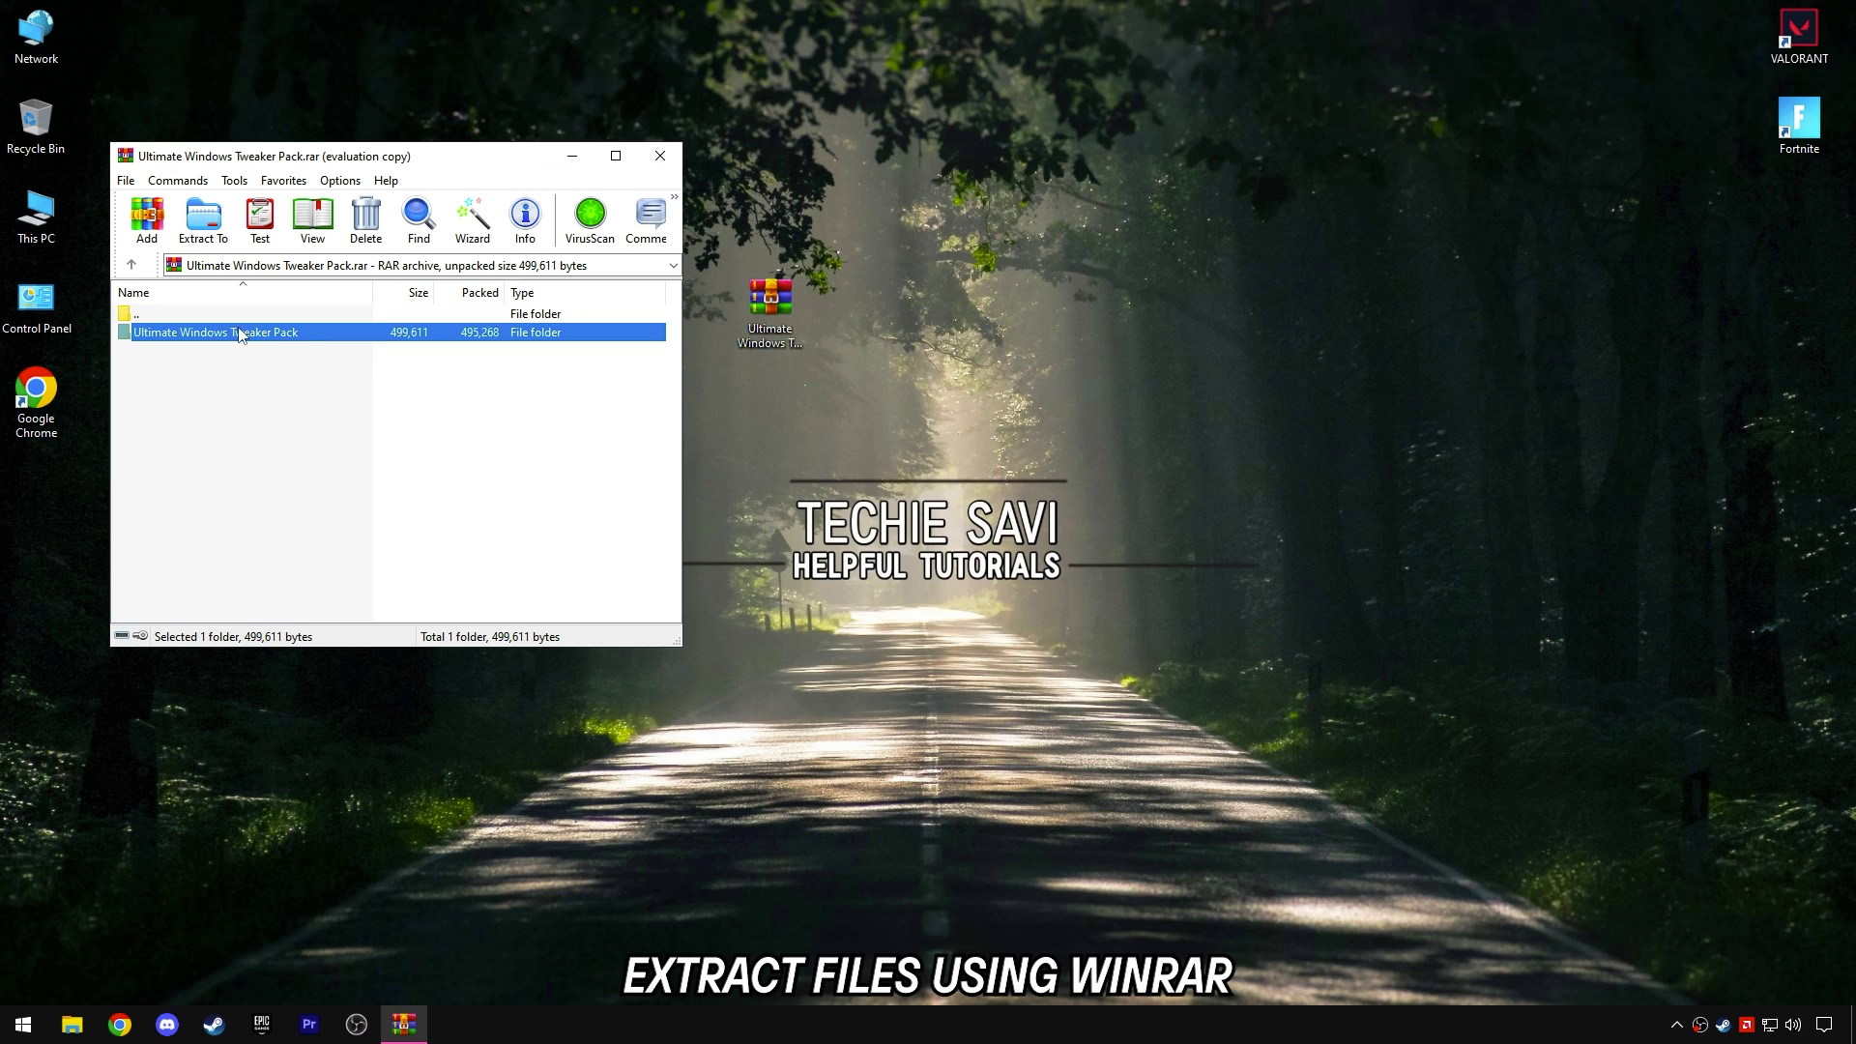
left_click_drag(425, 346, 845, 375)
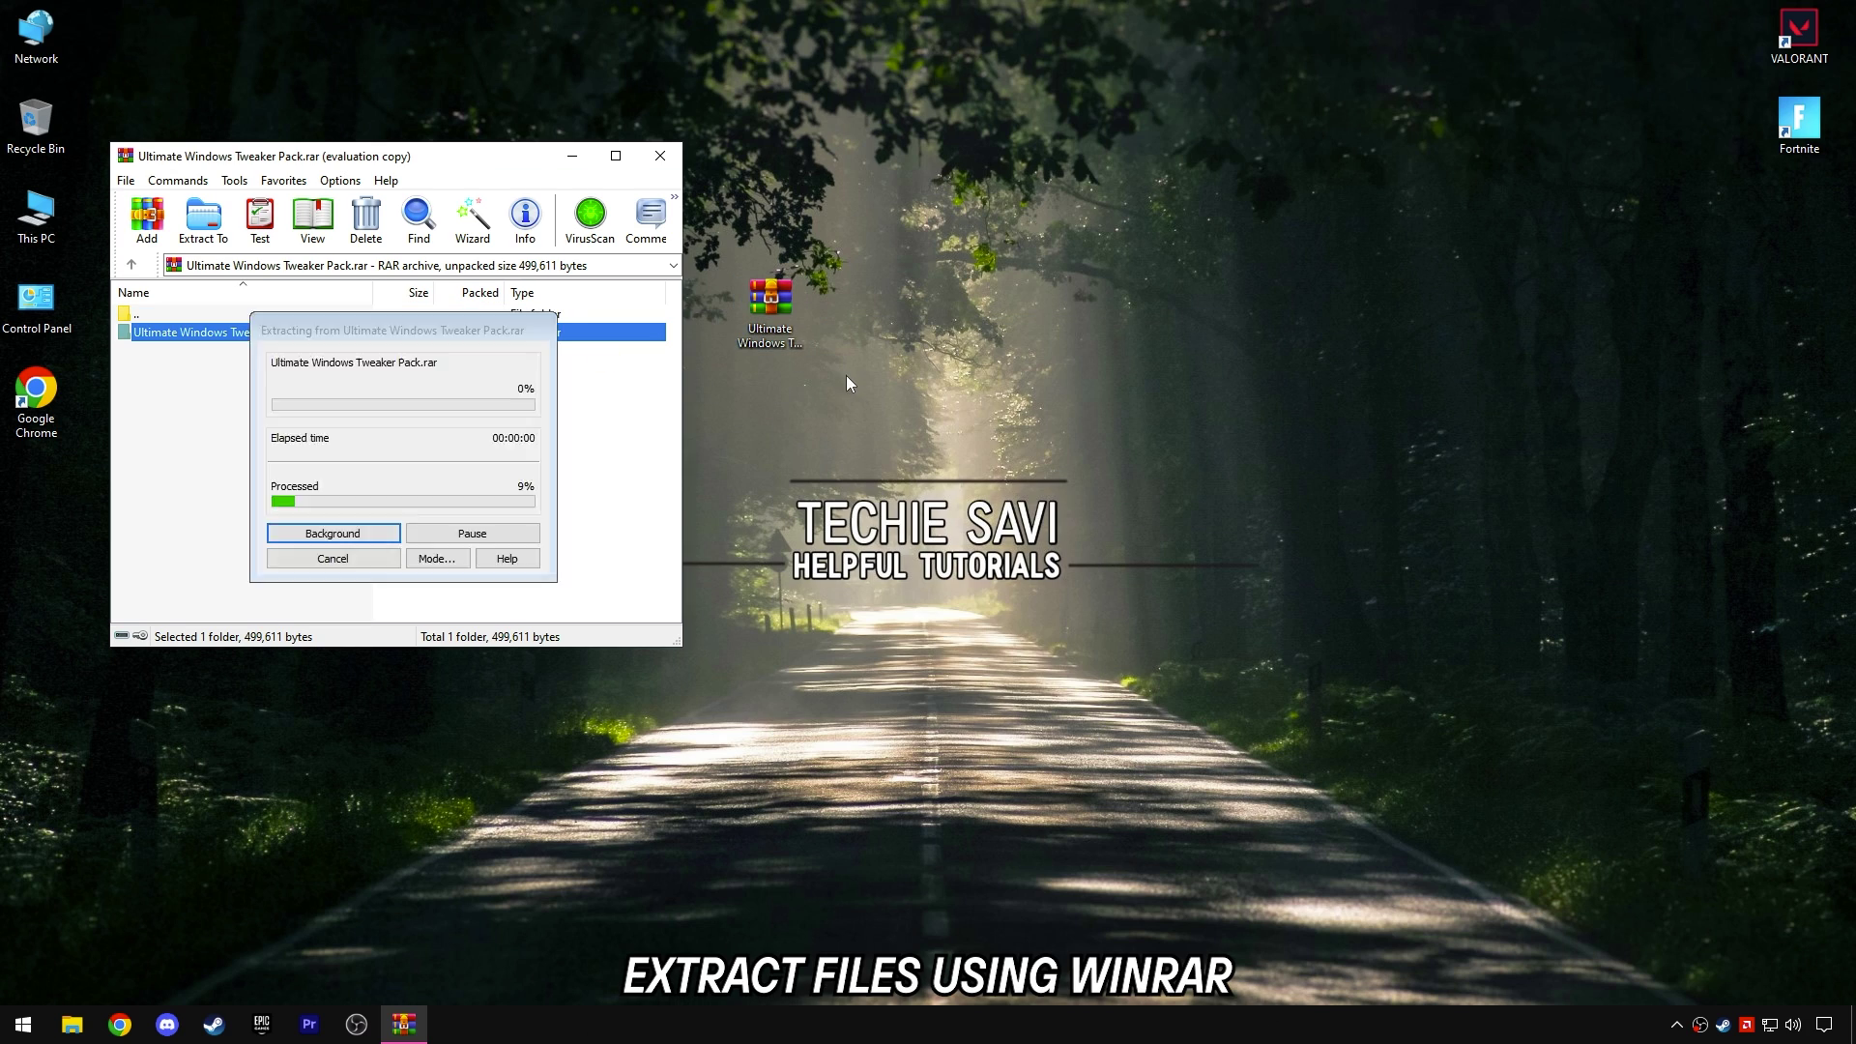
left_click(660, 155)
Step: Launch ATF-Cleaner from the Cleaner folder of the extracted Ultimate Windows Tweaker Pack
double_click(781, 406)
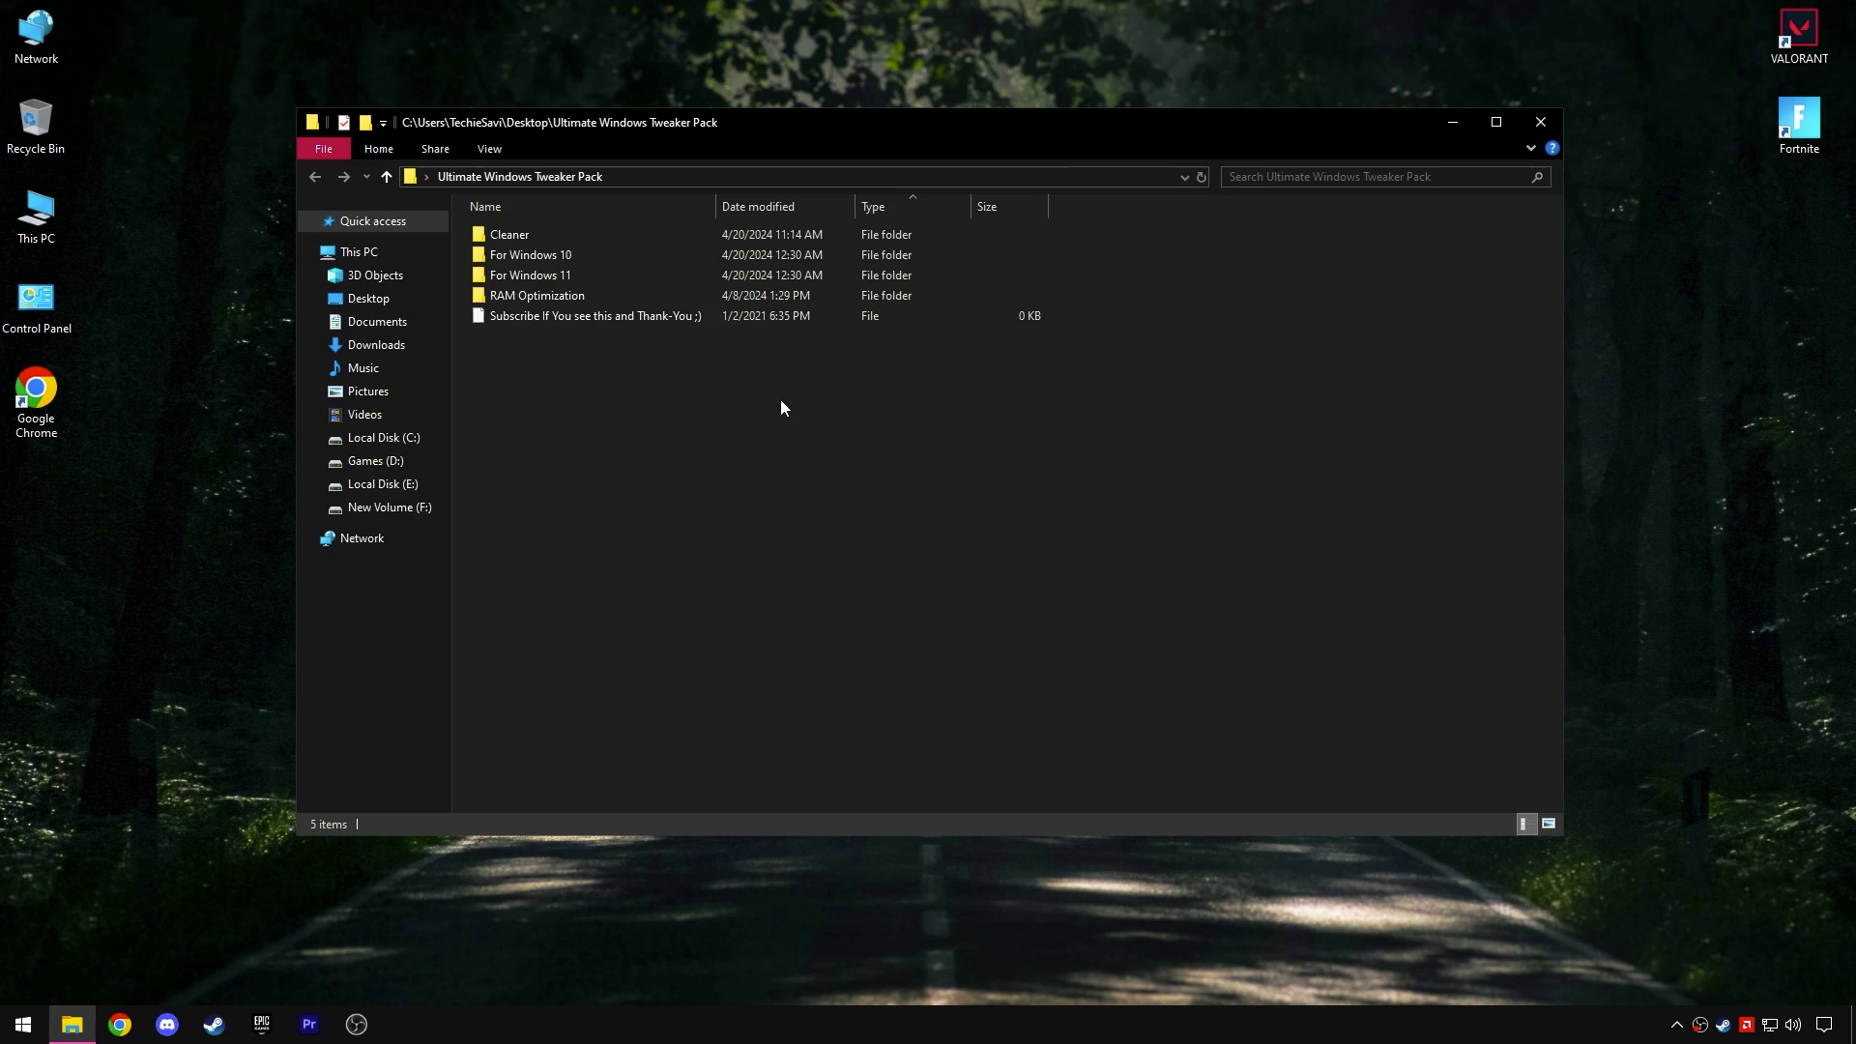
double_click(525, 241)
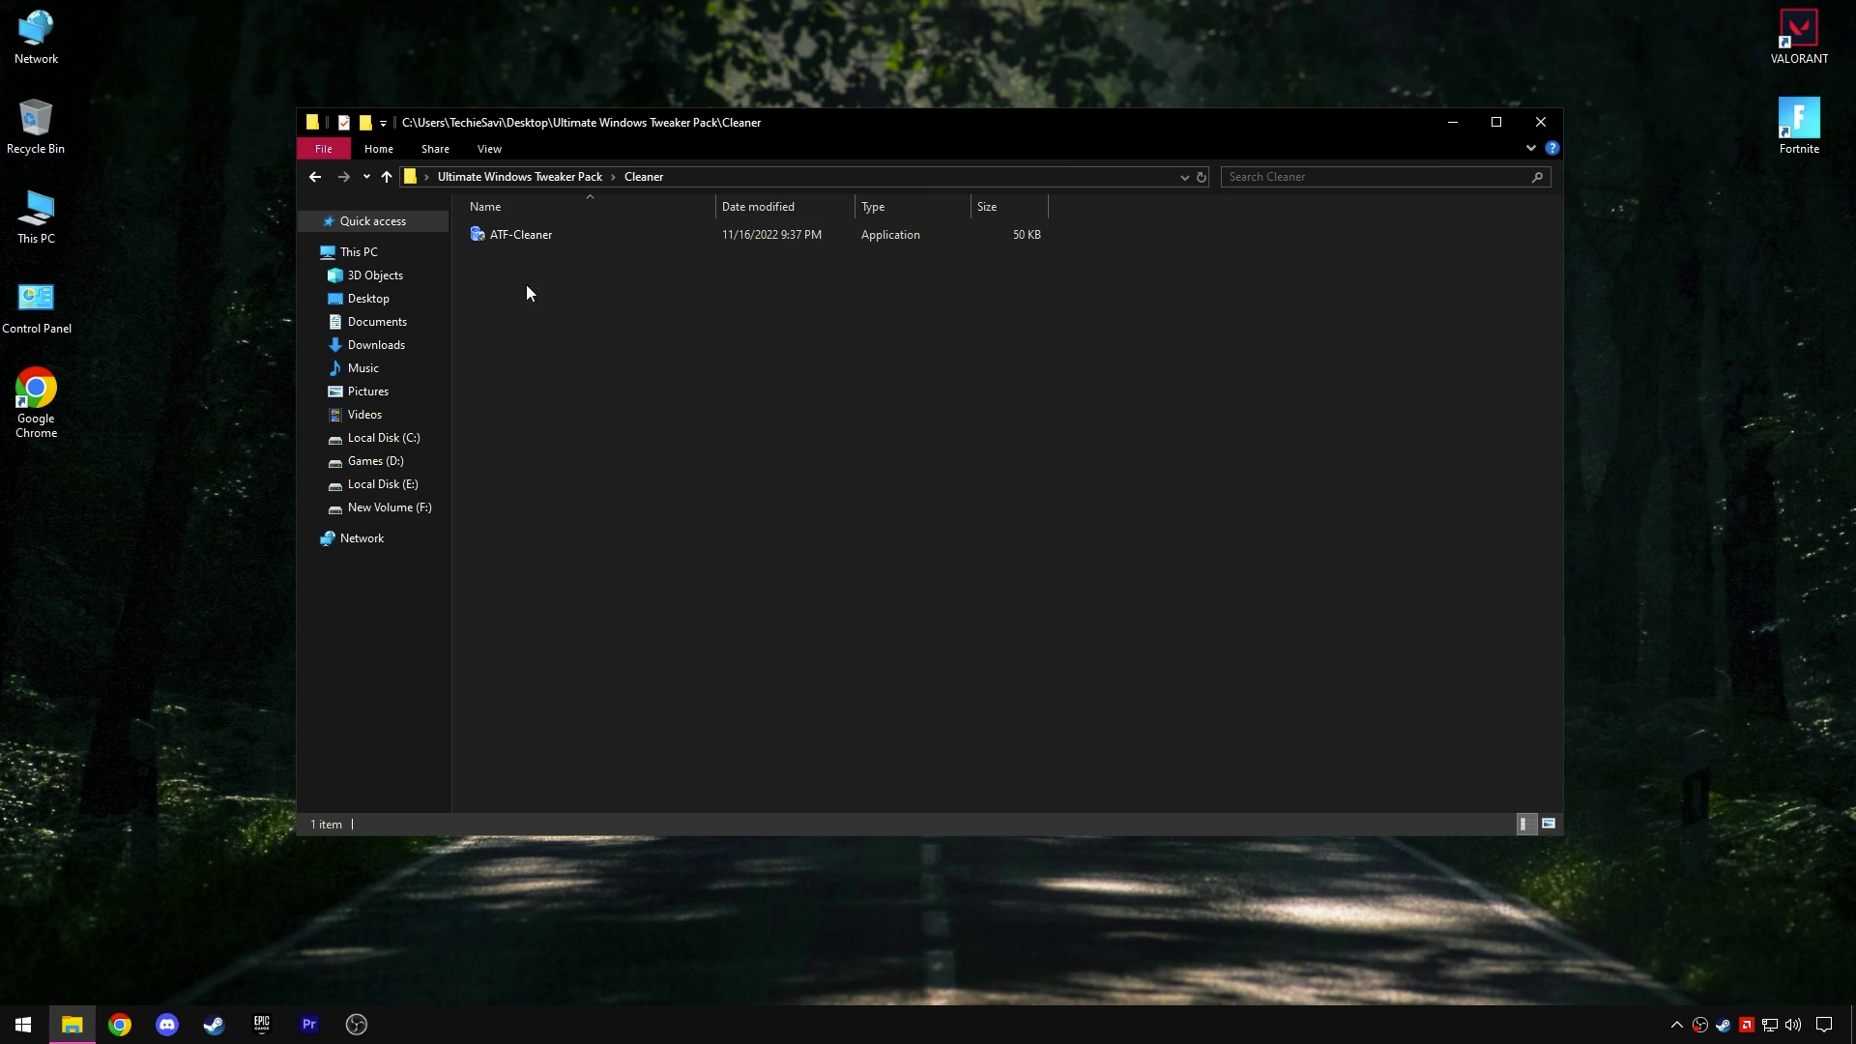
left_click(537, 234)
right_click(540, 236)
left_click(591, 252)
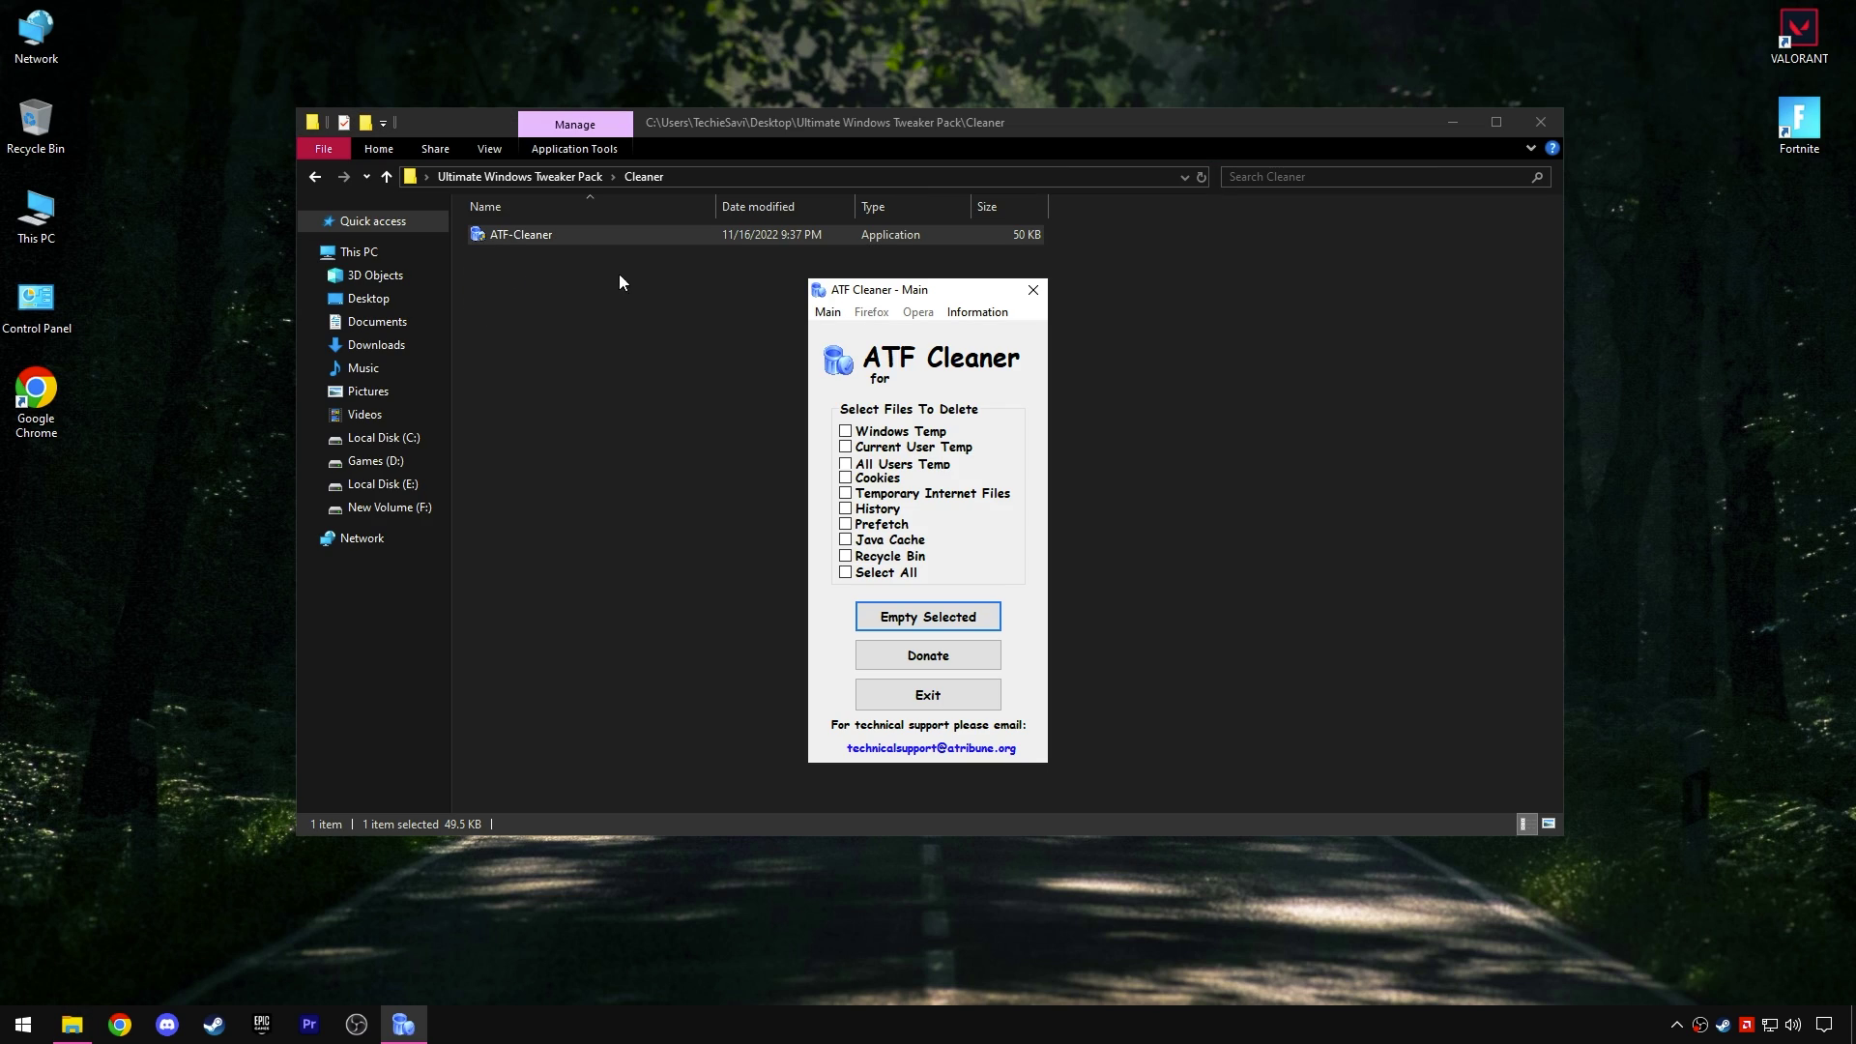
Step: Delete all listed file categories, from Windows Temp to Recycle Bin, with ATF Cleaner, and exit it
left_click(855, 598)
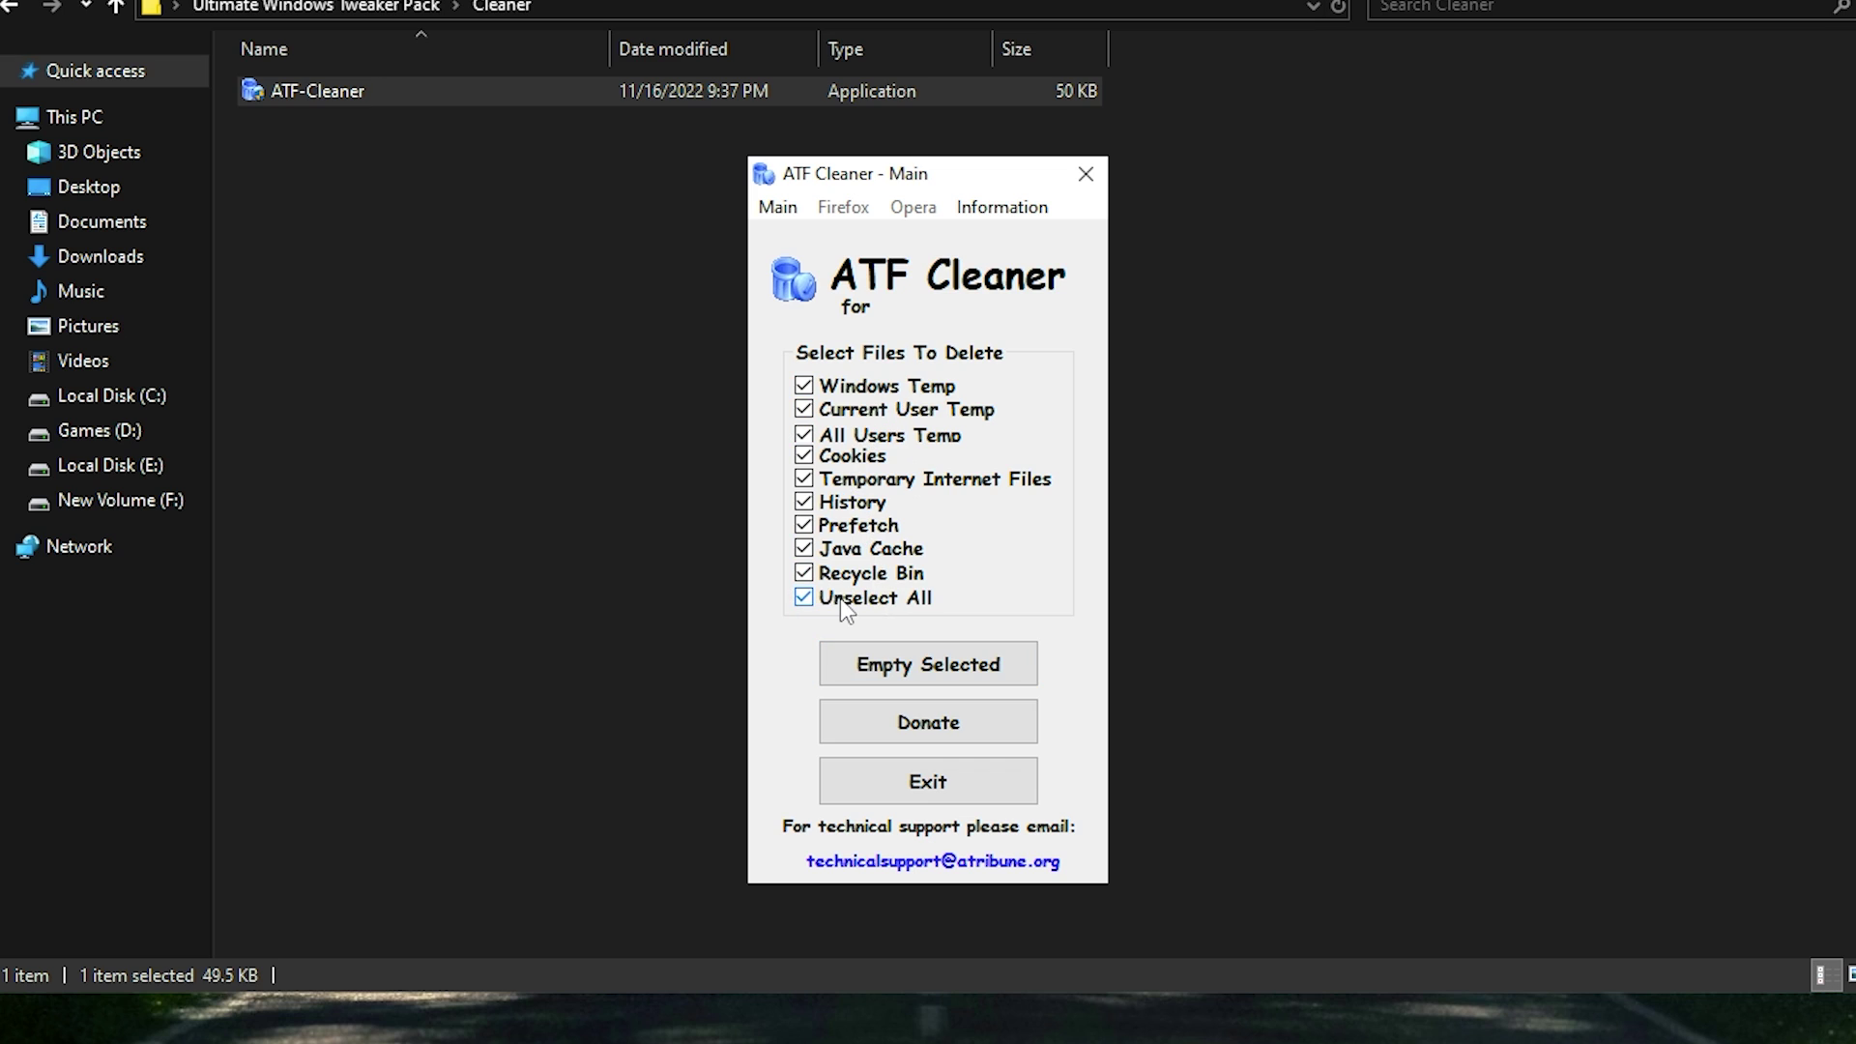
left_click(916, 661)
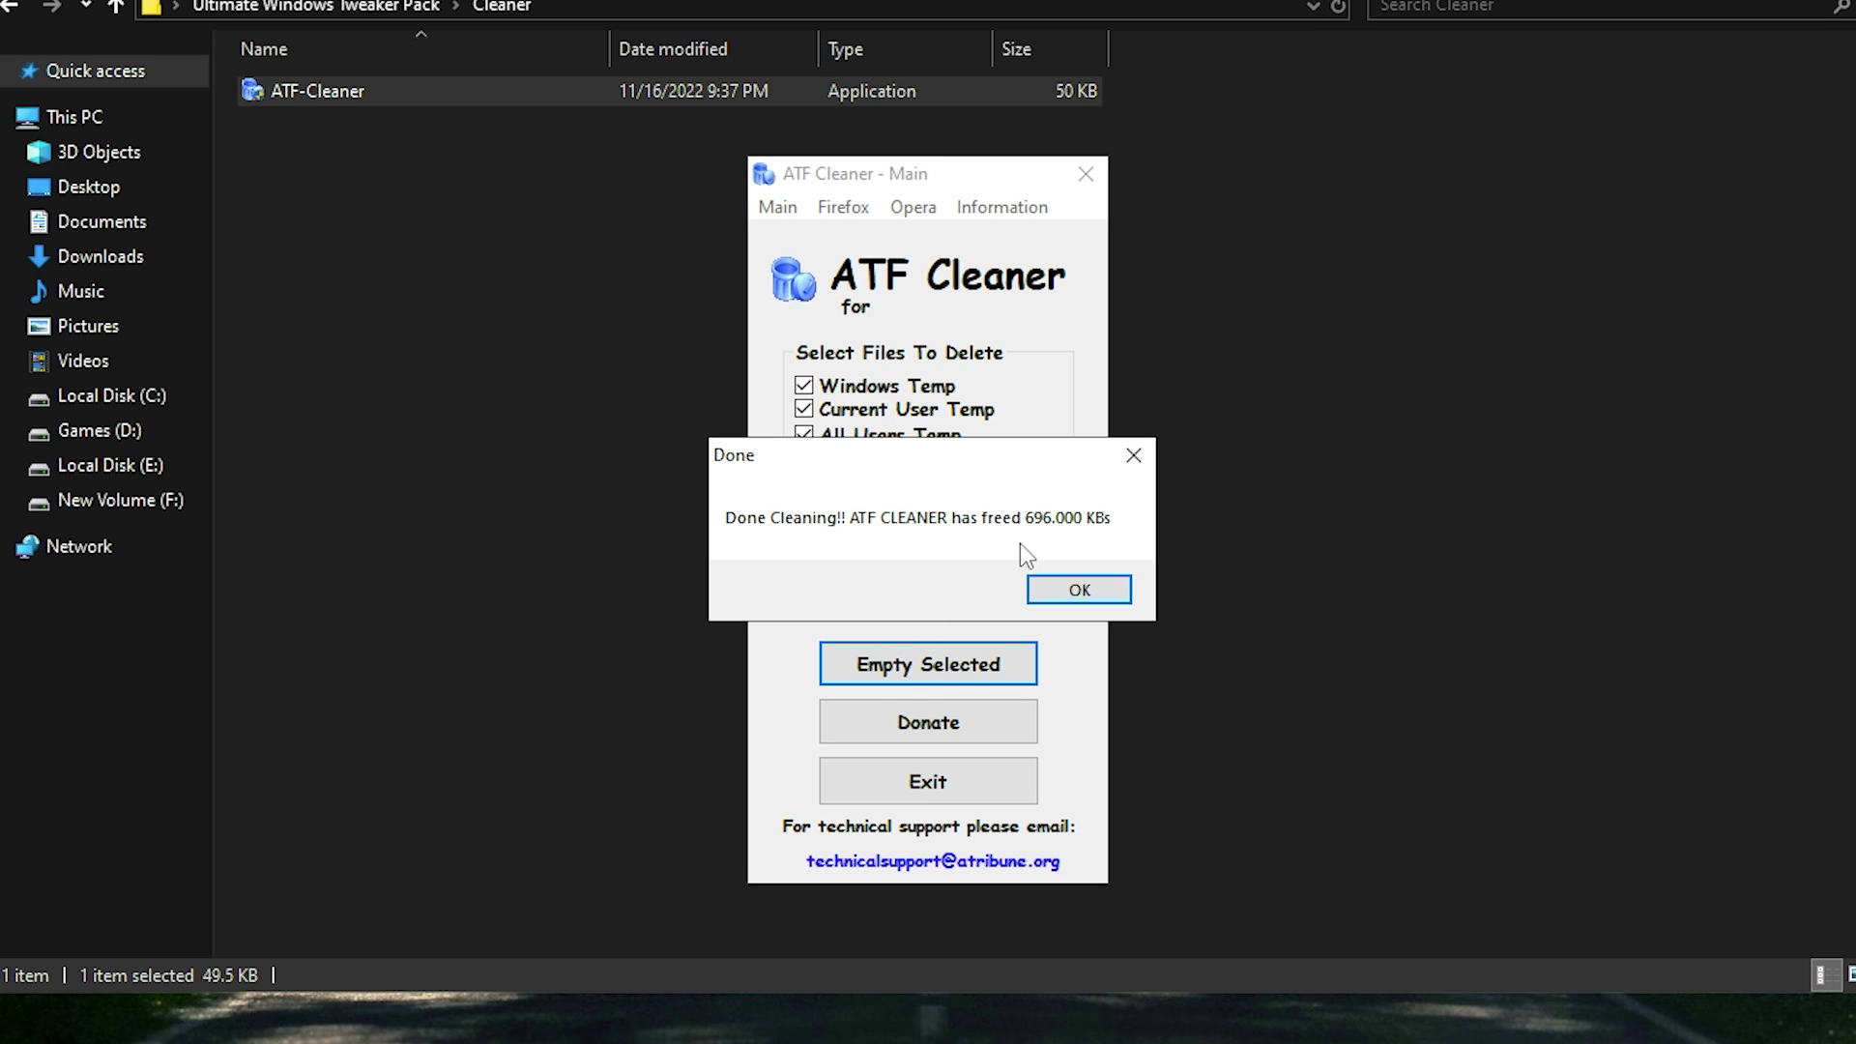
left_click(1078, 590)
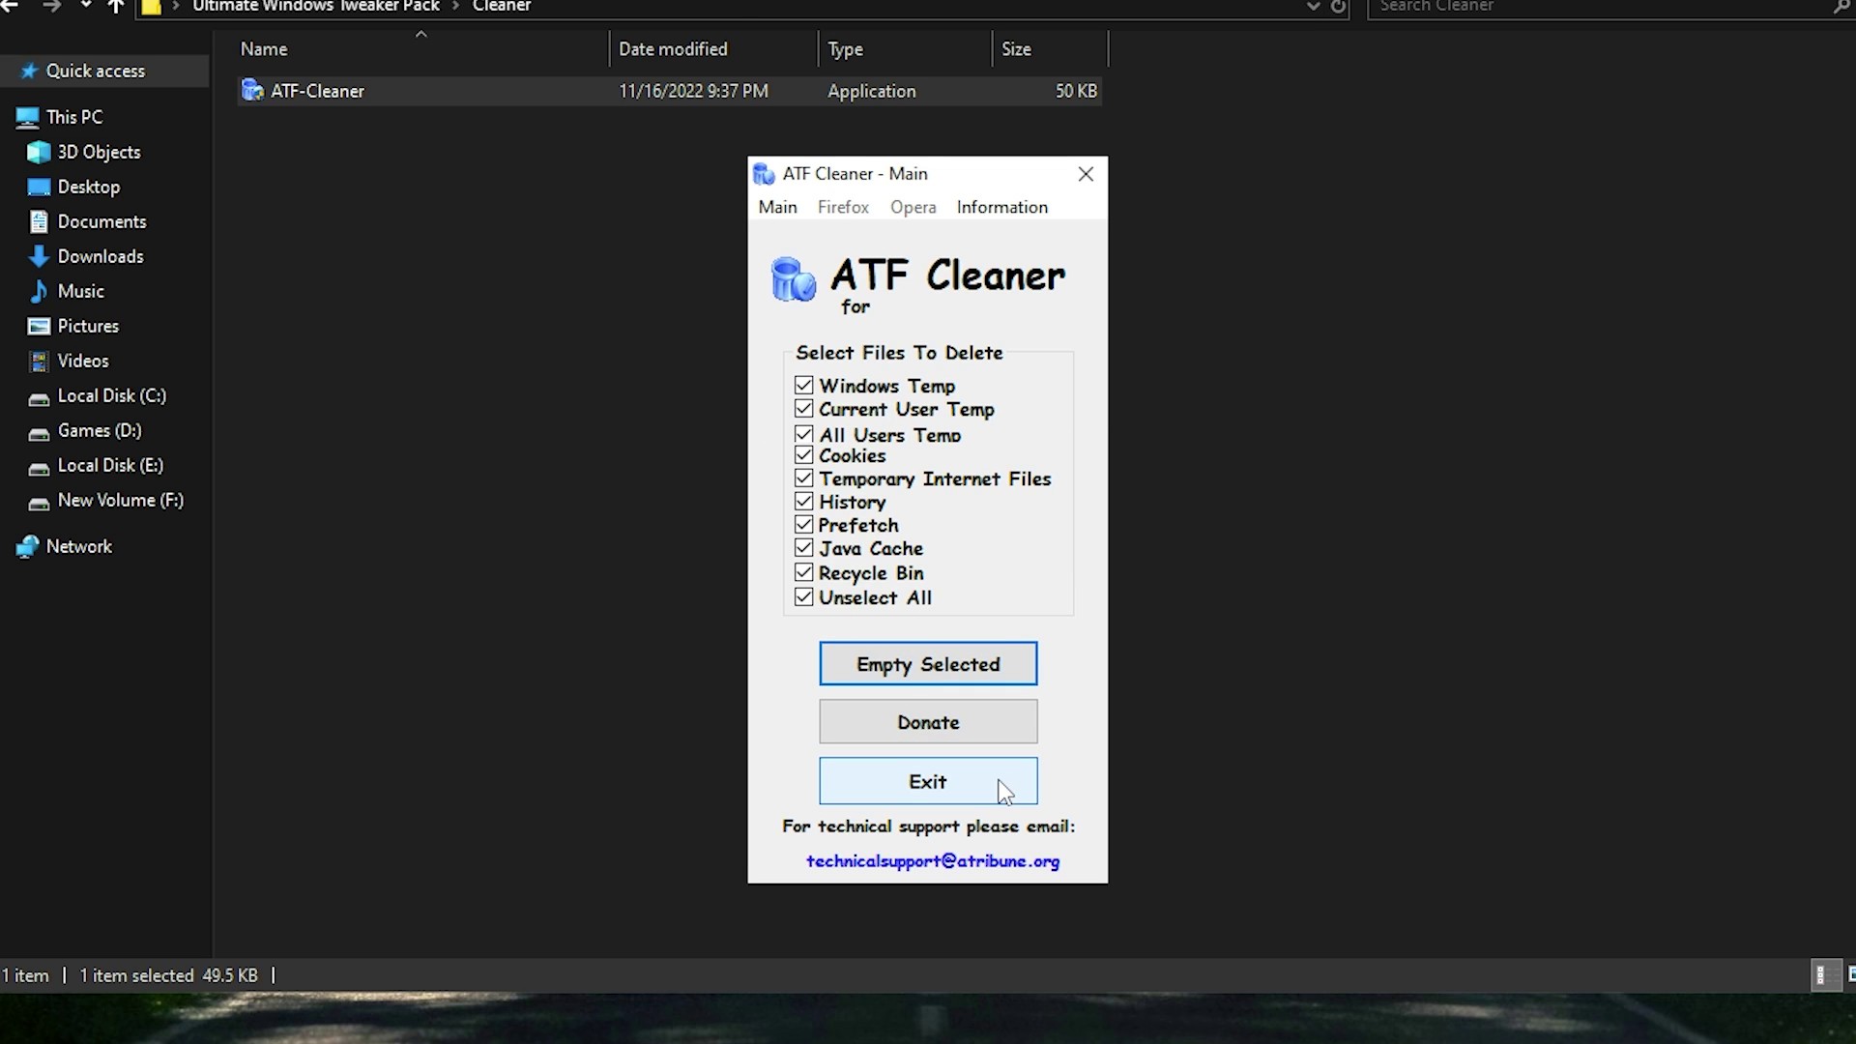
left_click(994, 778)
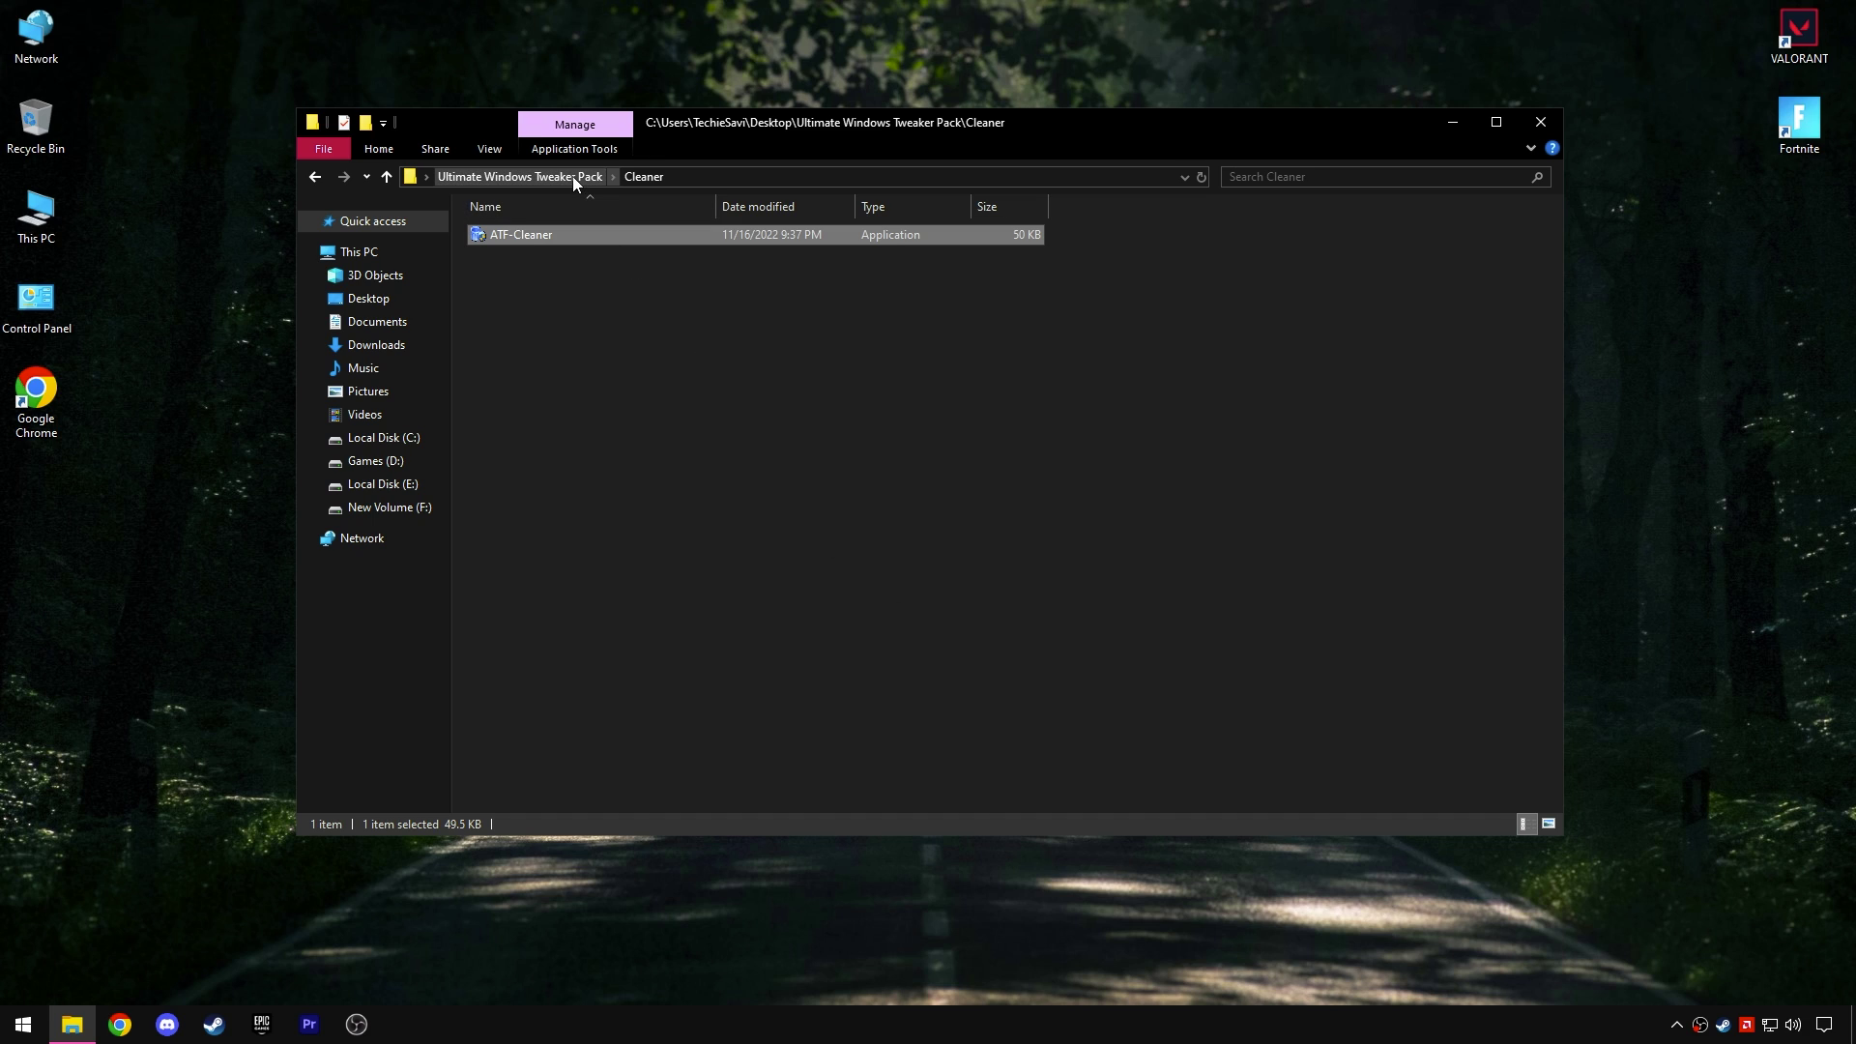
Step: Extract the Ultimate Windows Tweaker 4.8 folder from the UWT4 archive into the For Windows 10 folder, and close the archive
left_click(572, 176)
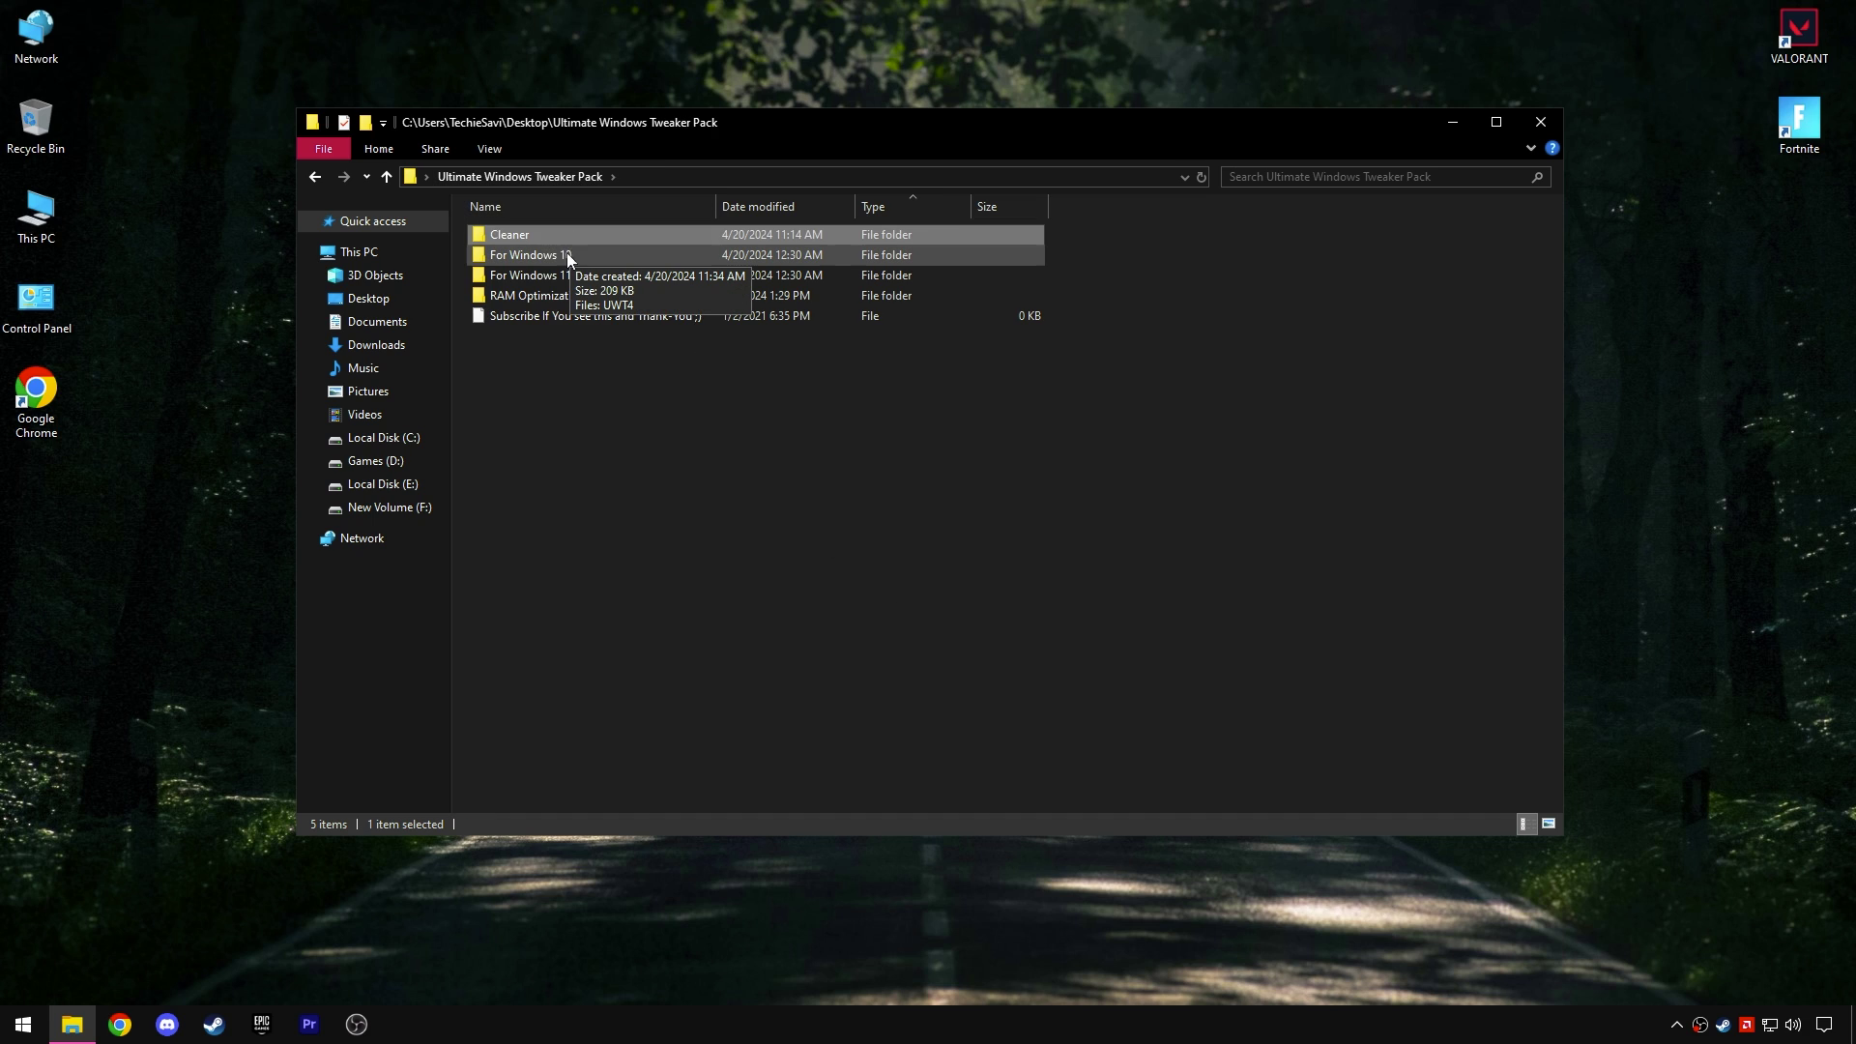
left_click(570, 254)
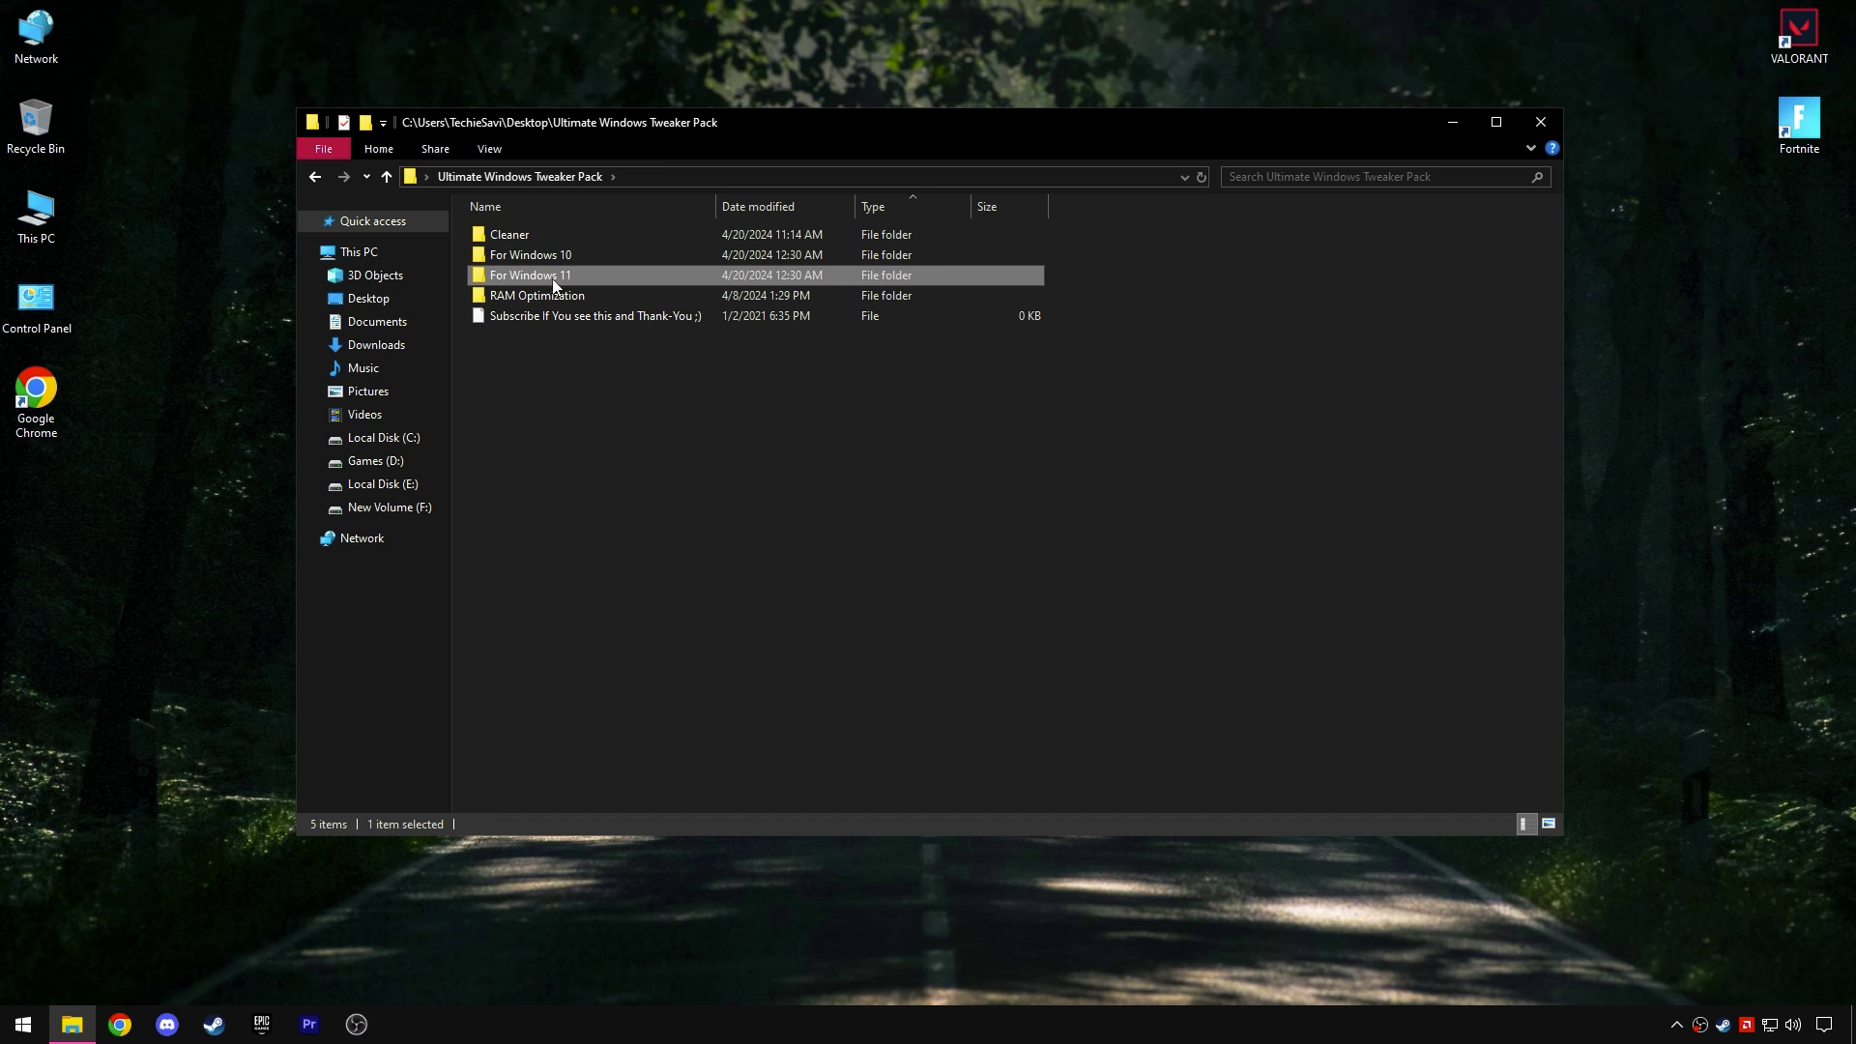
double_click(570, 257)
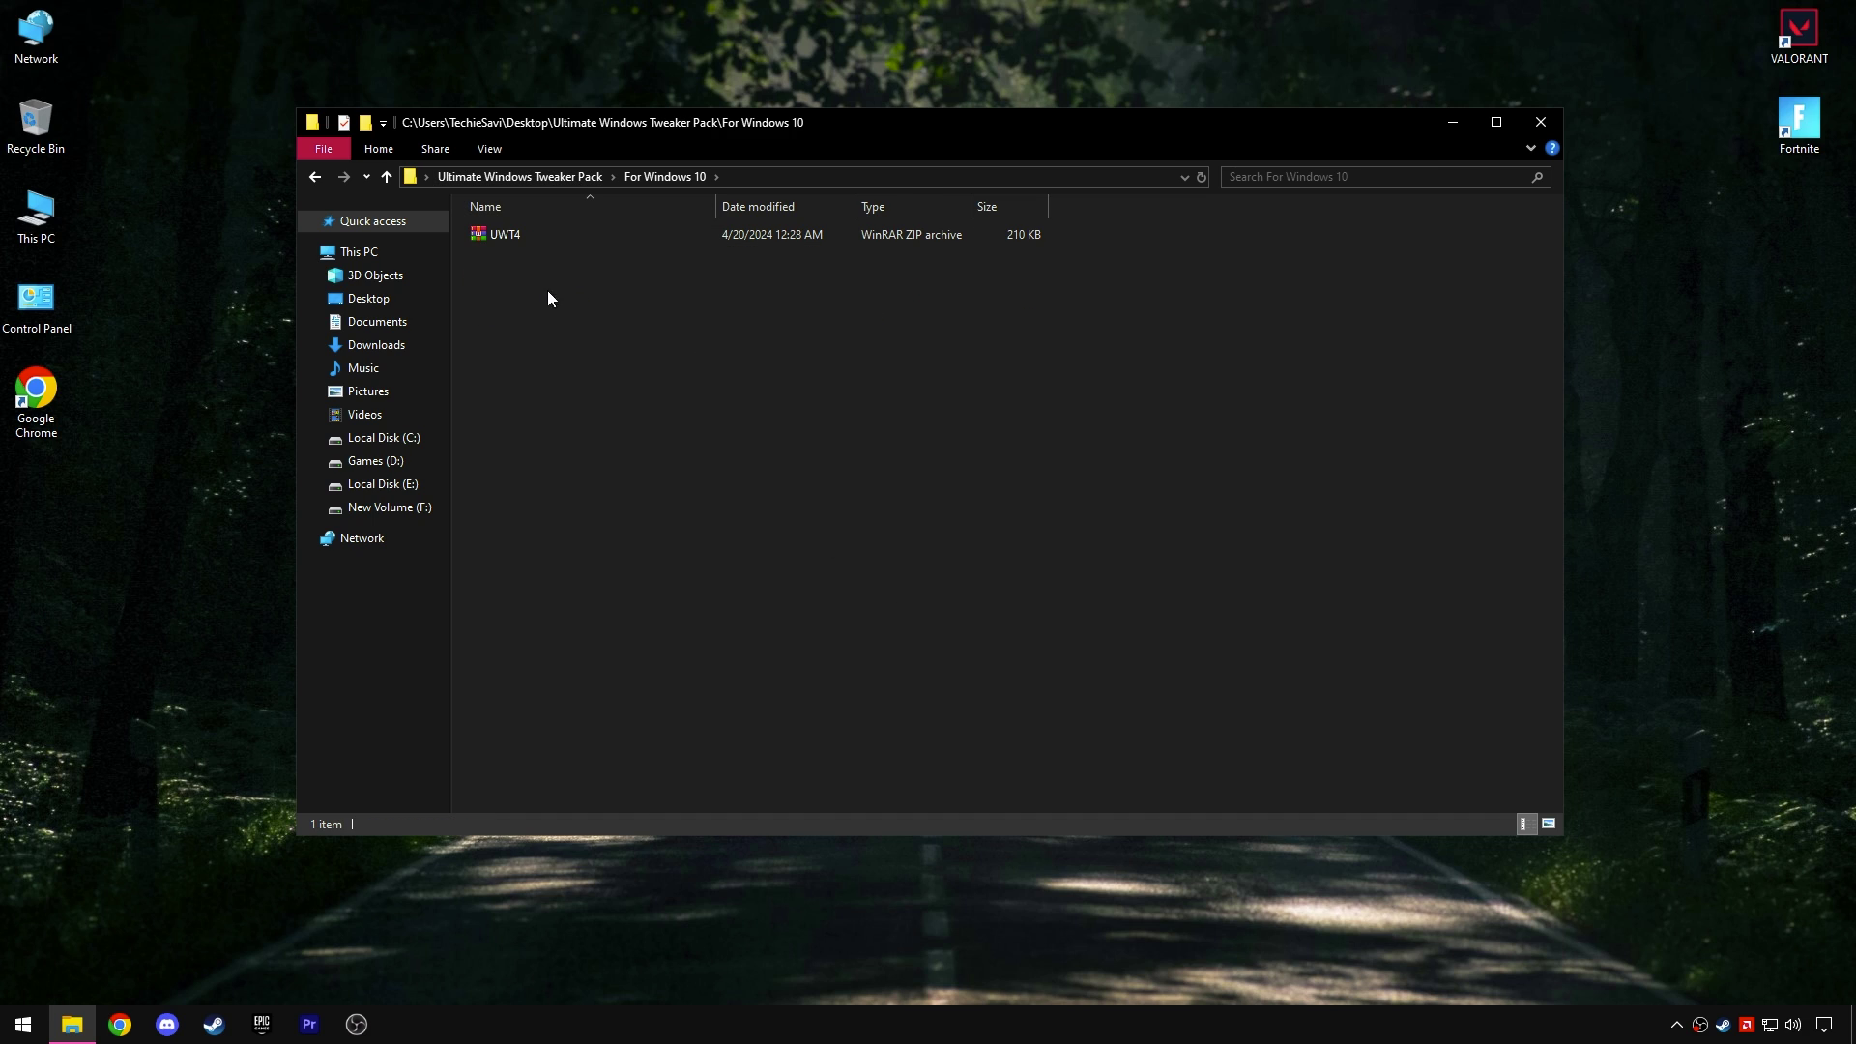
double_click(503, 234)
left_click(277, 334)
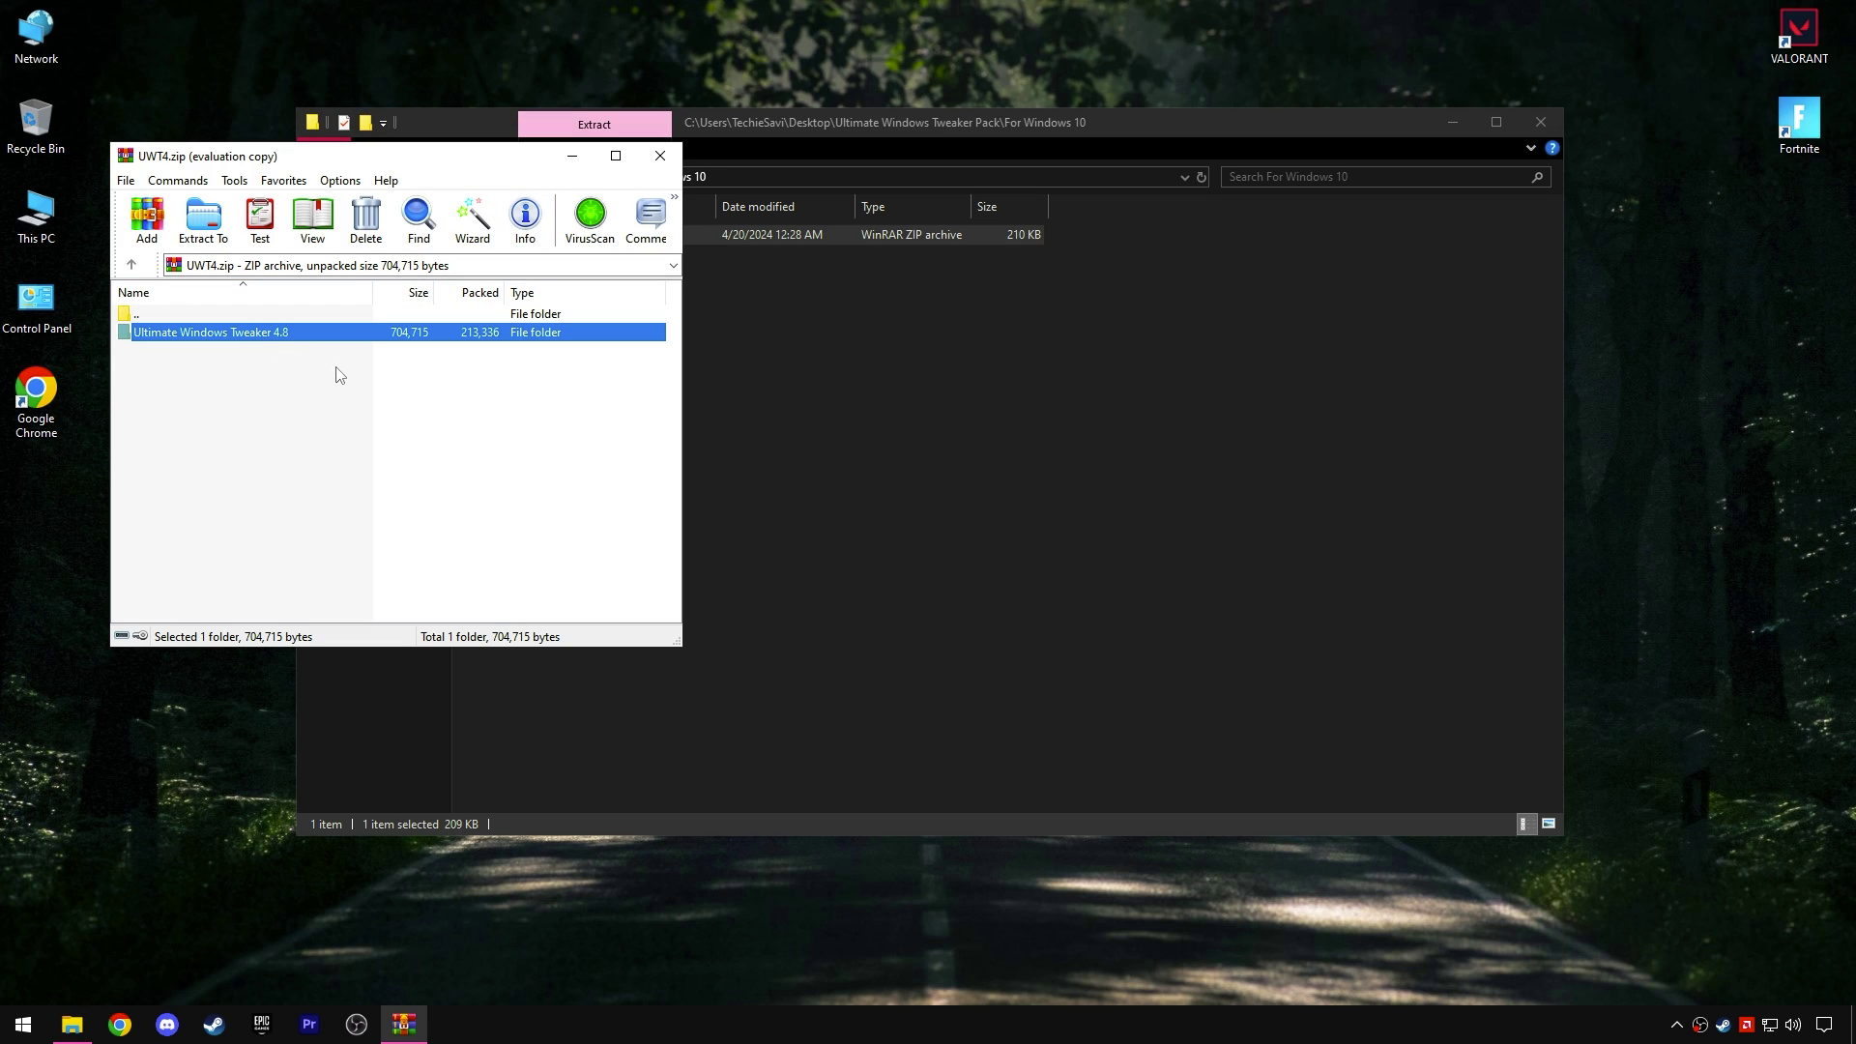
left_click_drag(315, 336, 776, 366)
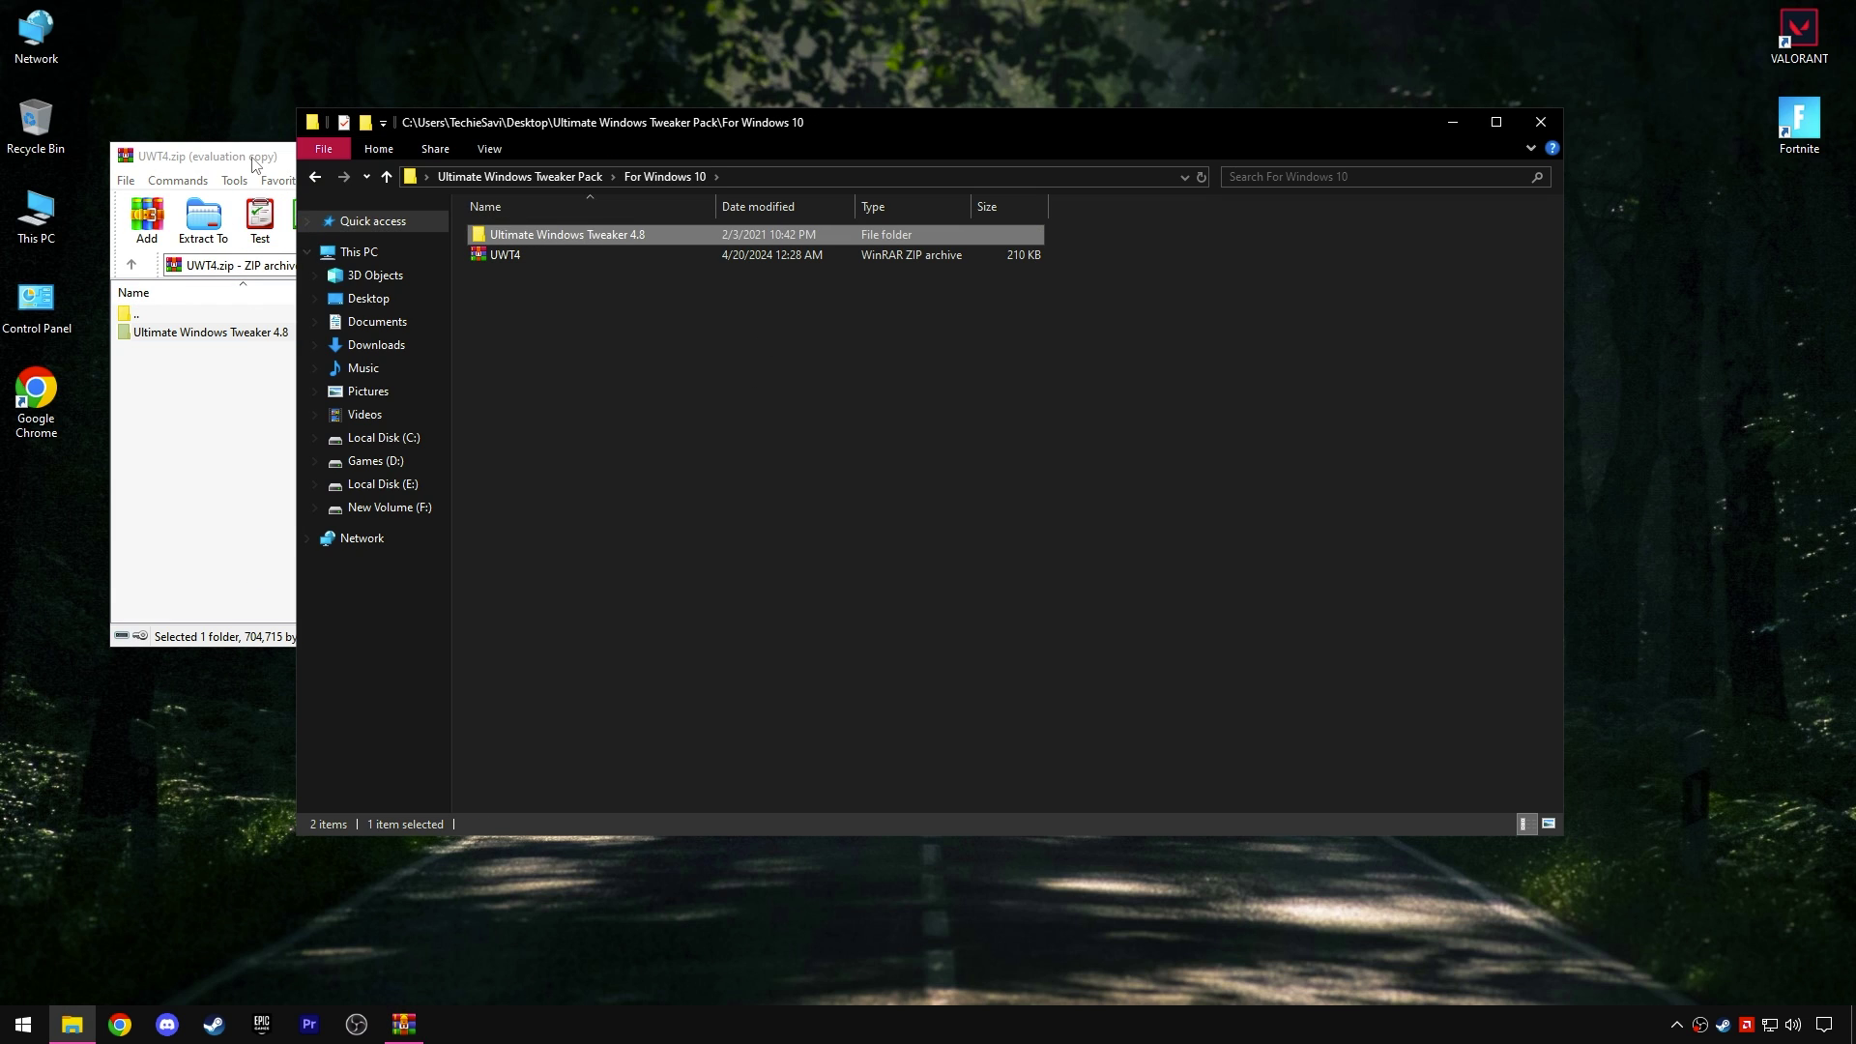
key("Escape")
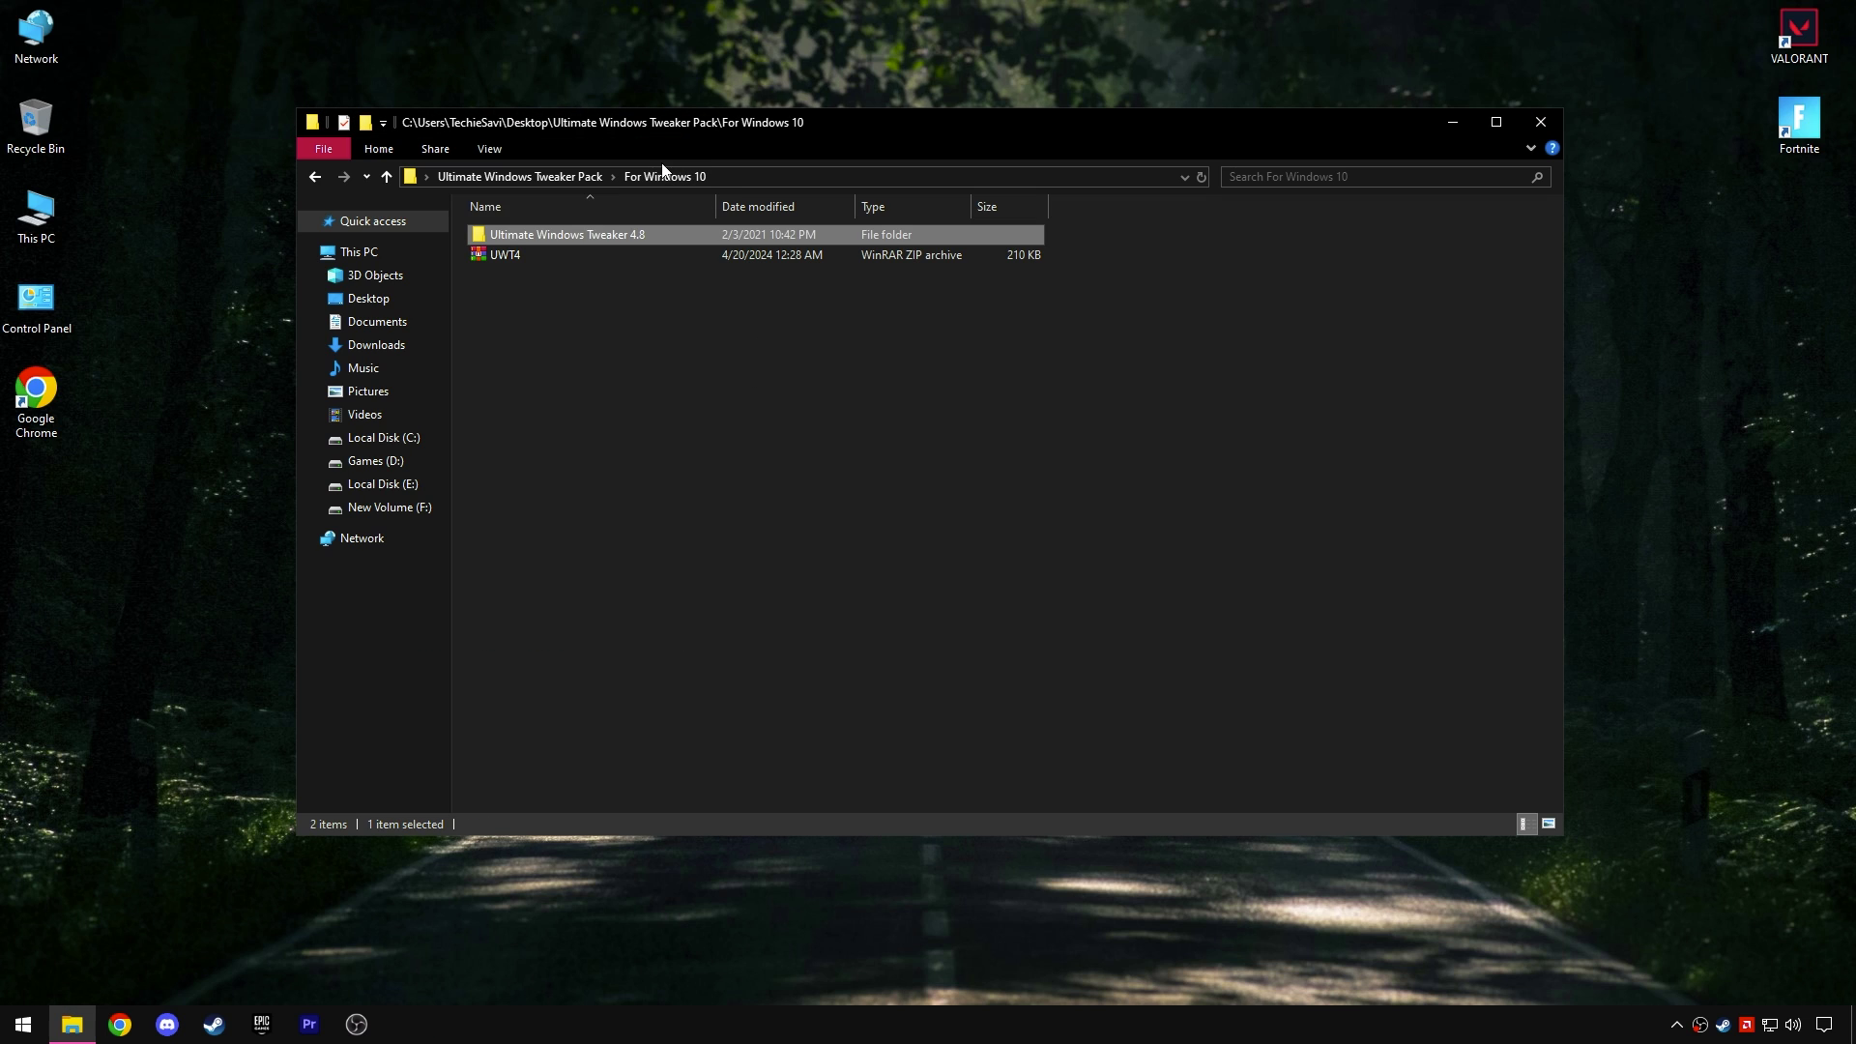
Step: Launch the Ultimate Windows Tweaker 4.8 application from its extracted folder
double_click(541, 232)
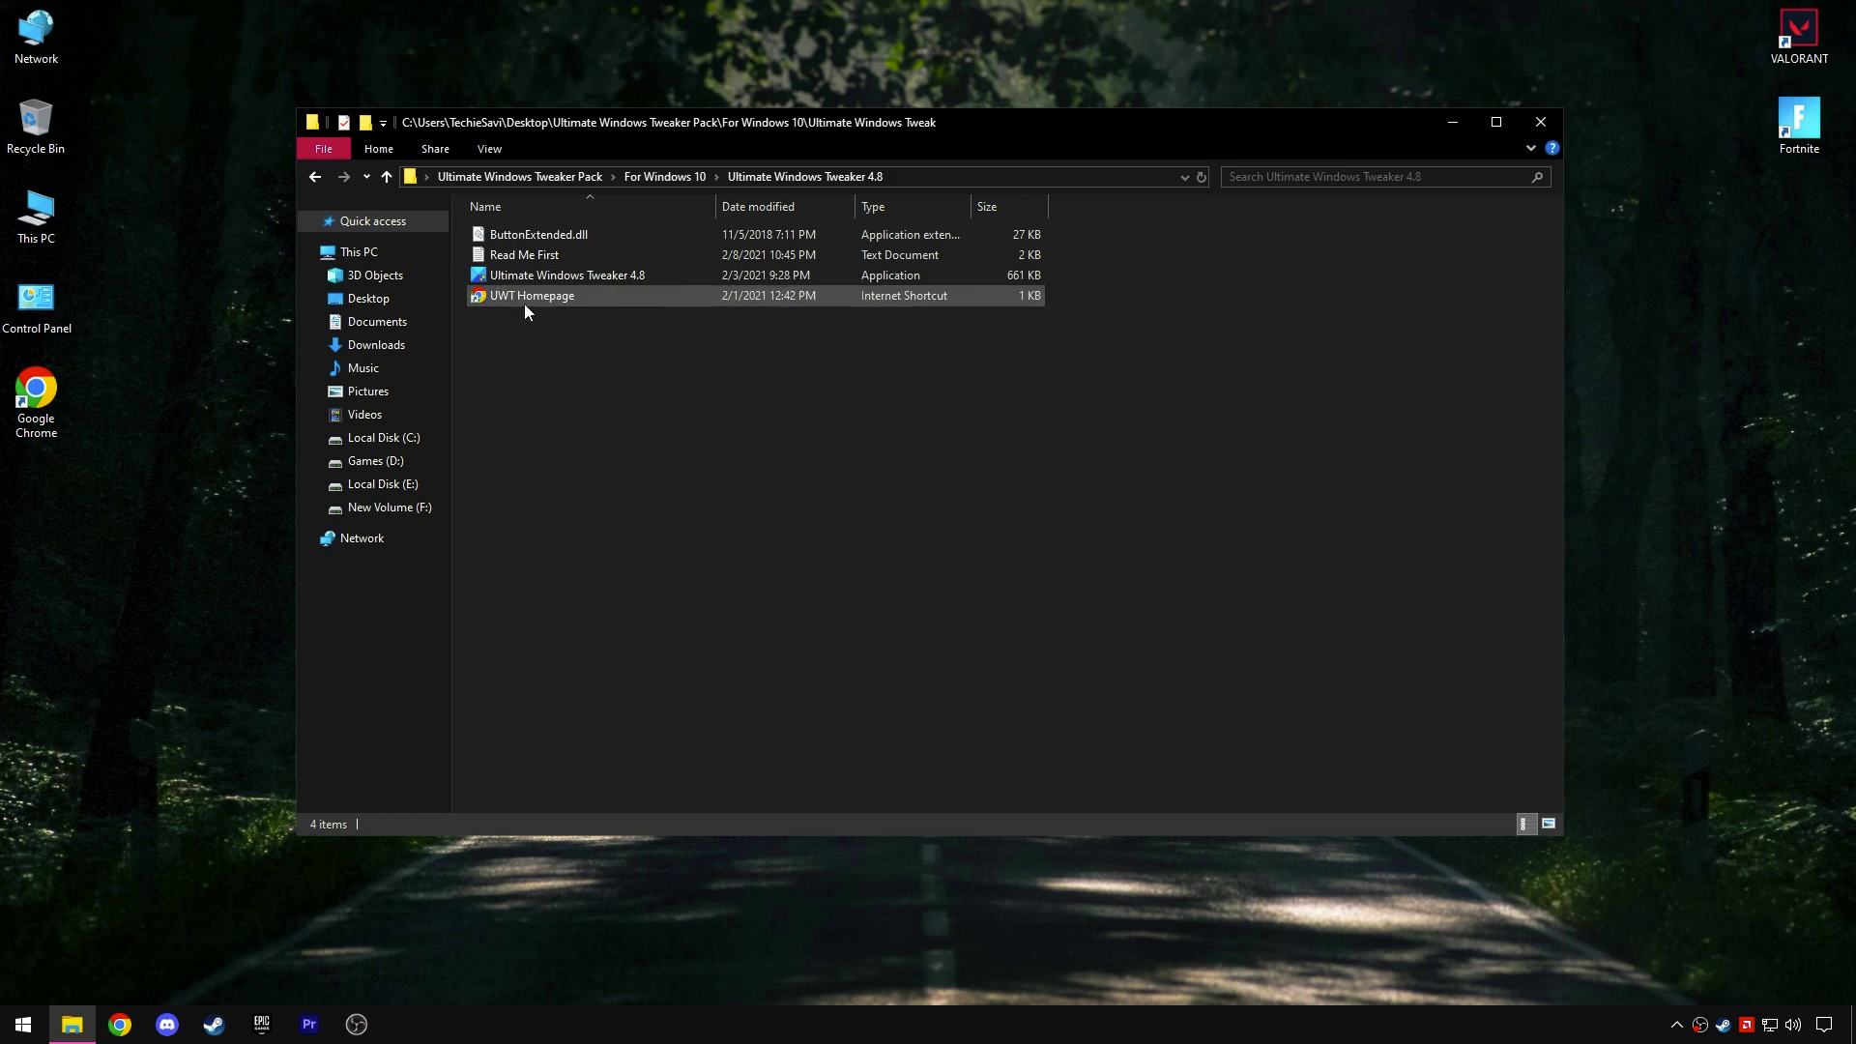
double_click(599, 276)
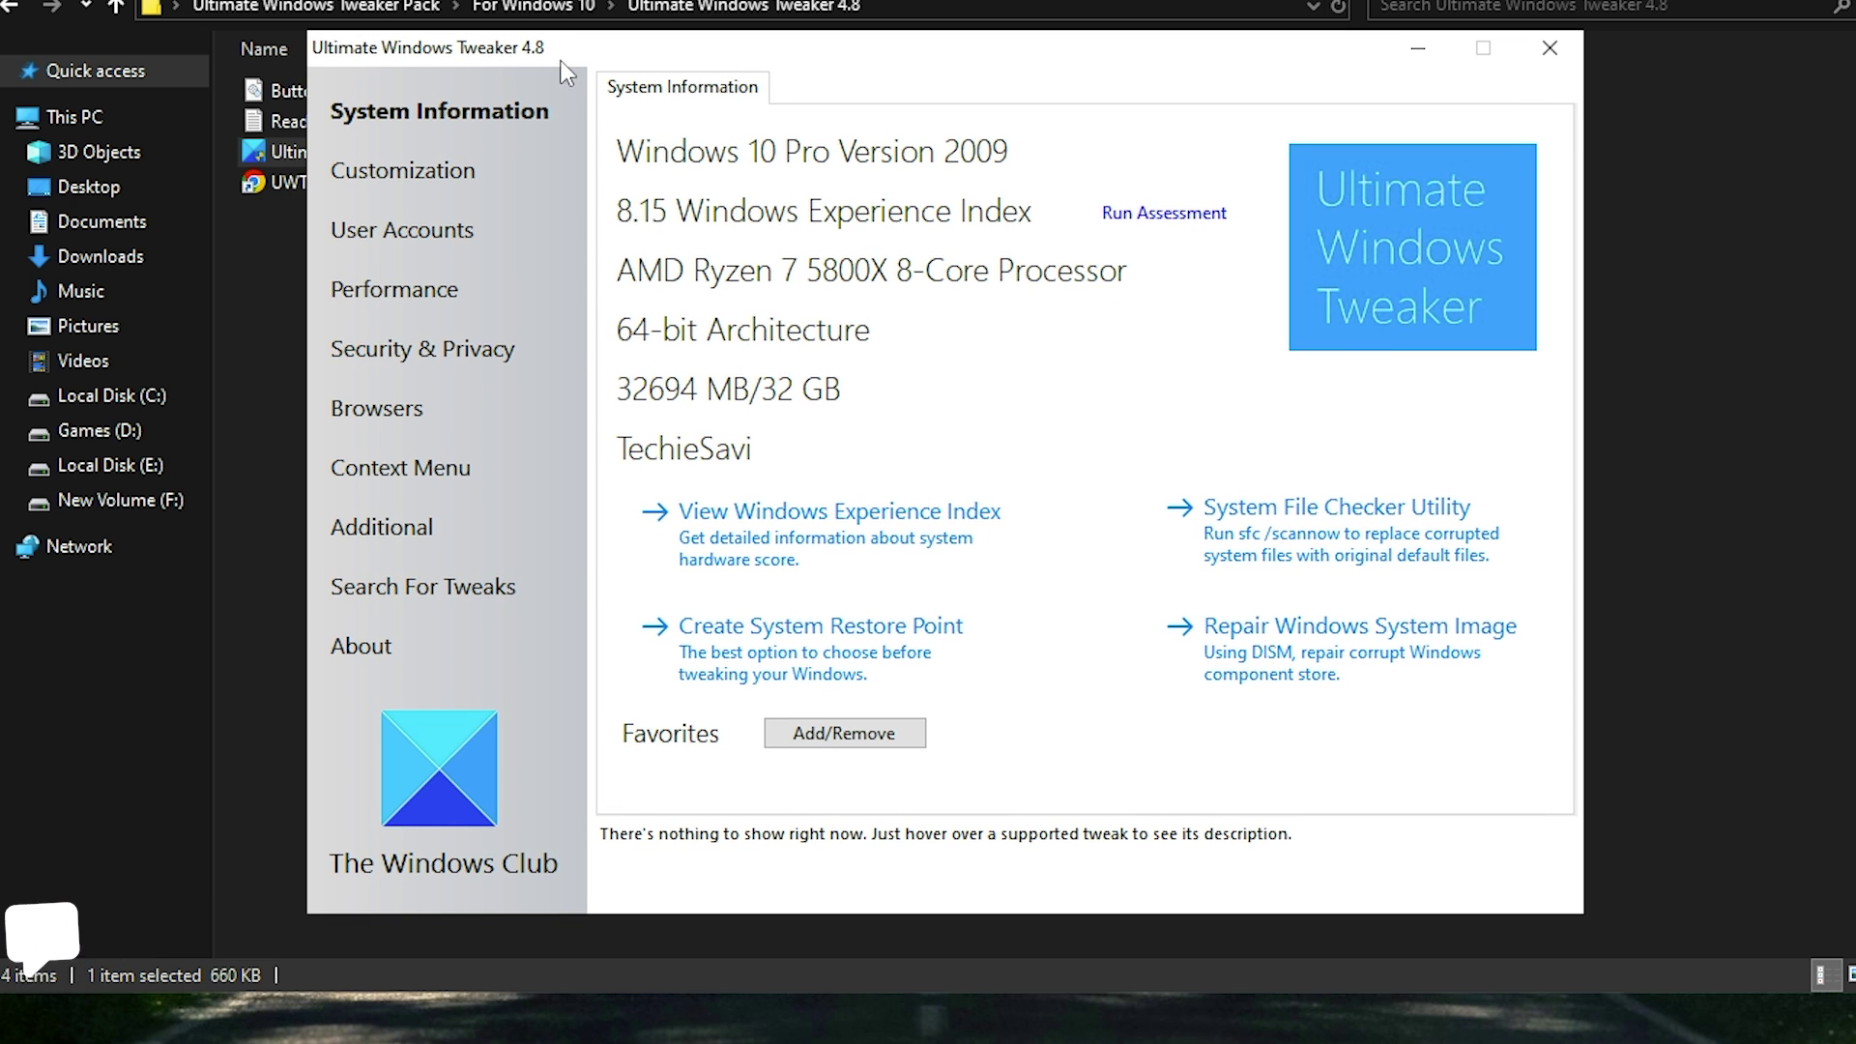
Step: Set all three waiting times for shutdown, ending services and killing non-responding applications to 1000 milliseconds in the Performance tweaks
left_click(377, 172)
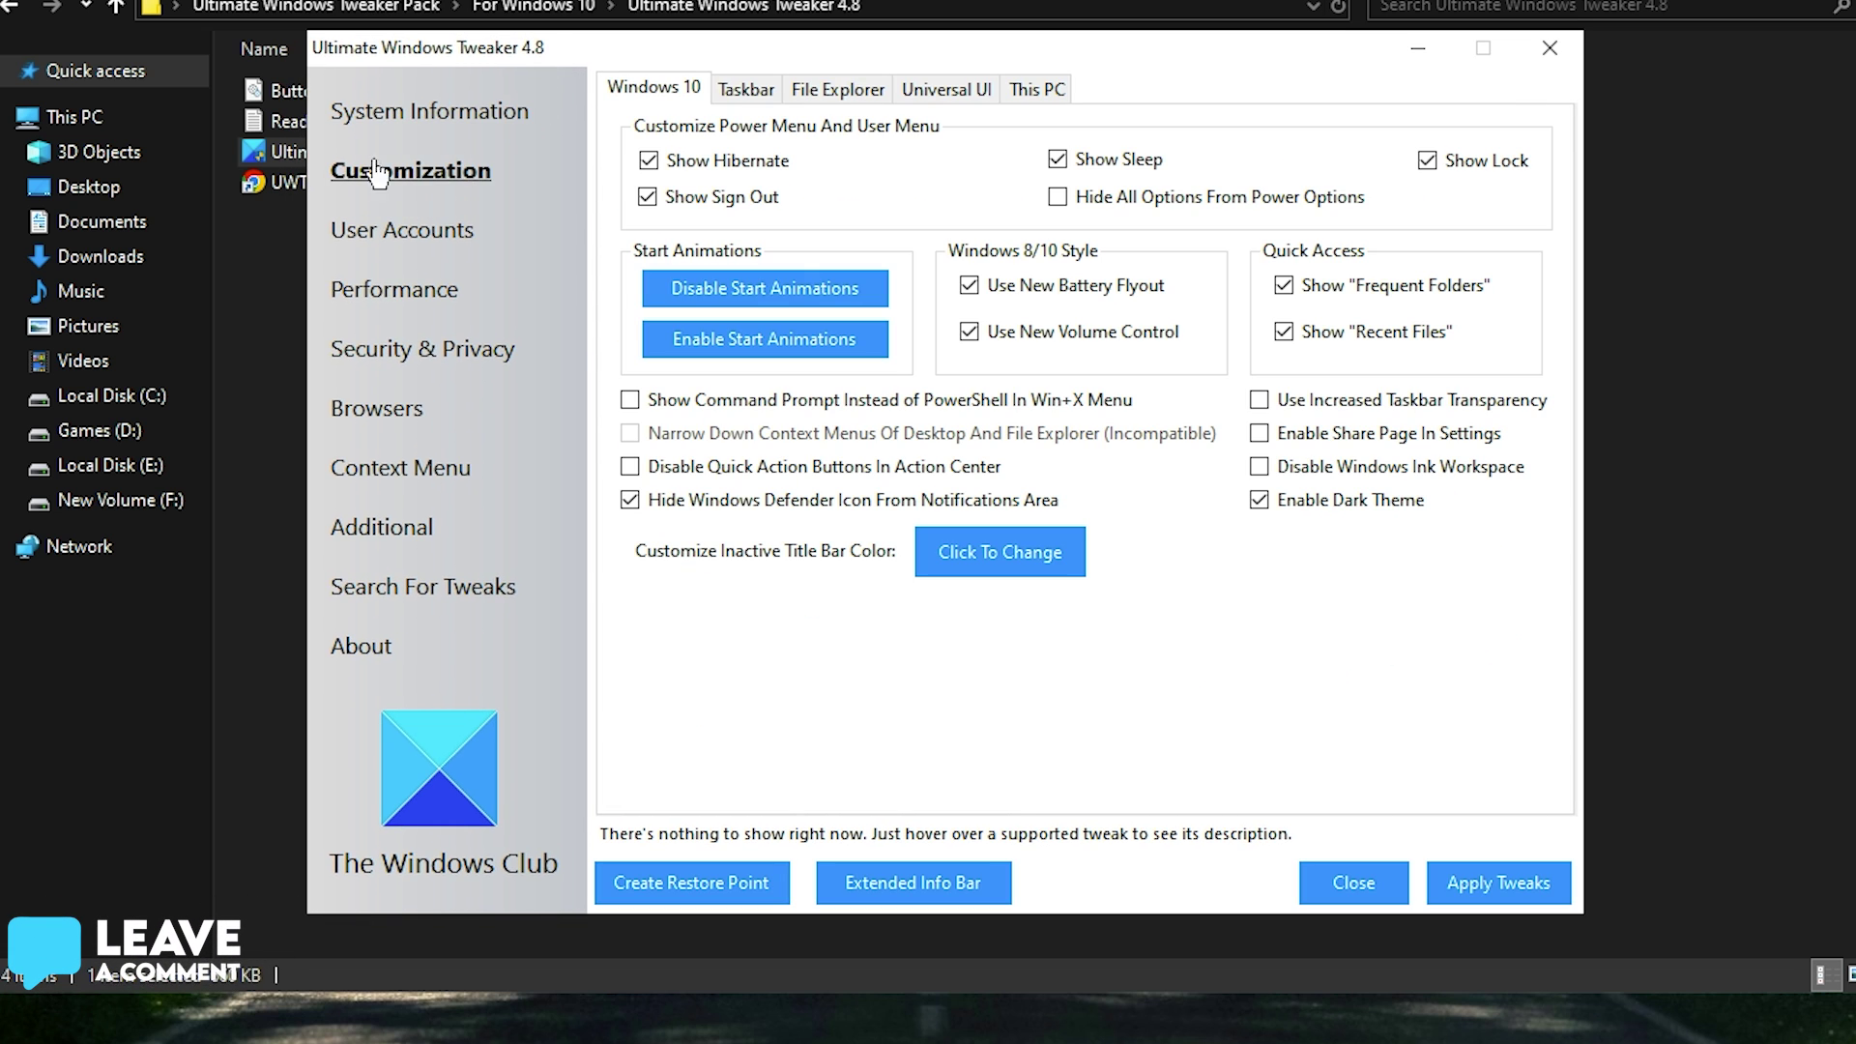
left_click(426, 237)
left_click(391, 302)
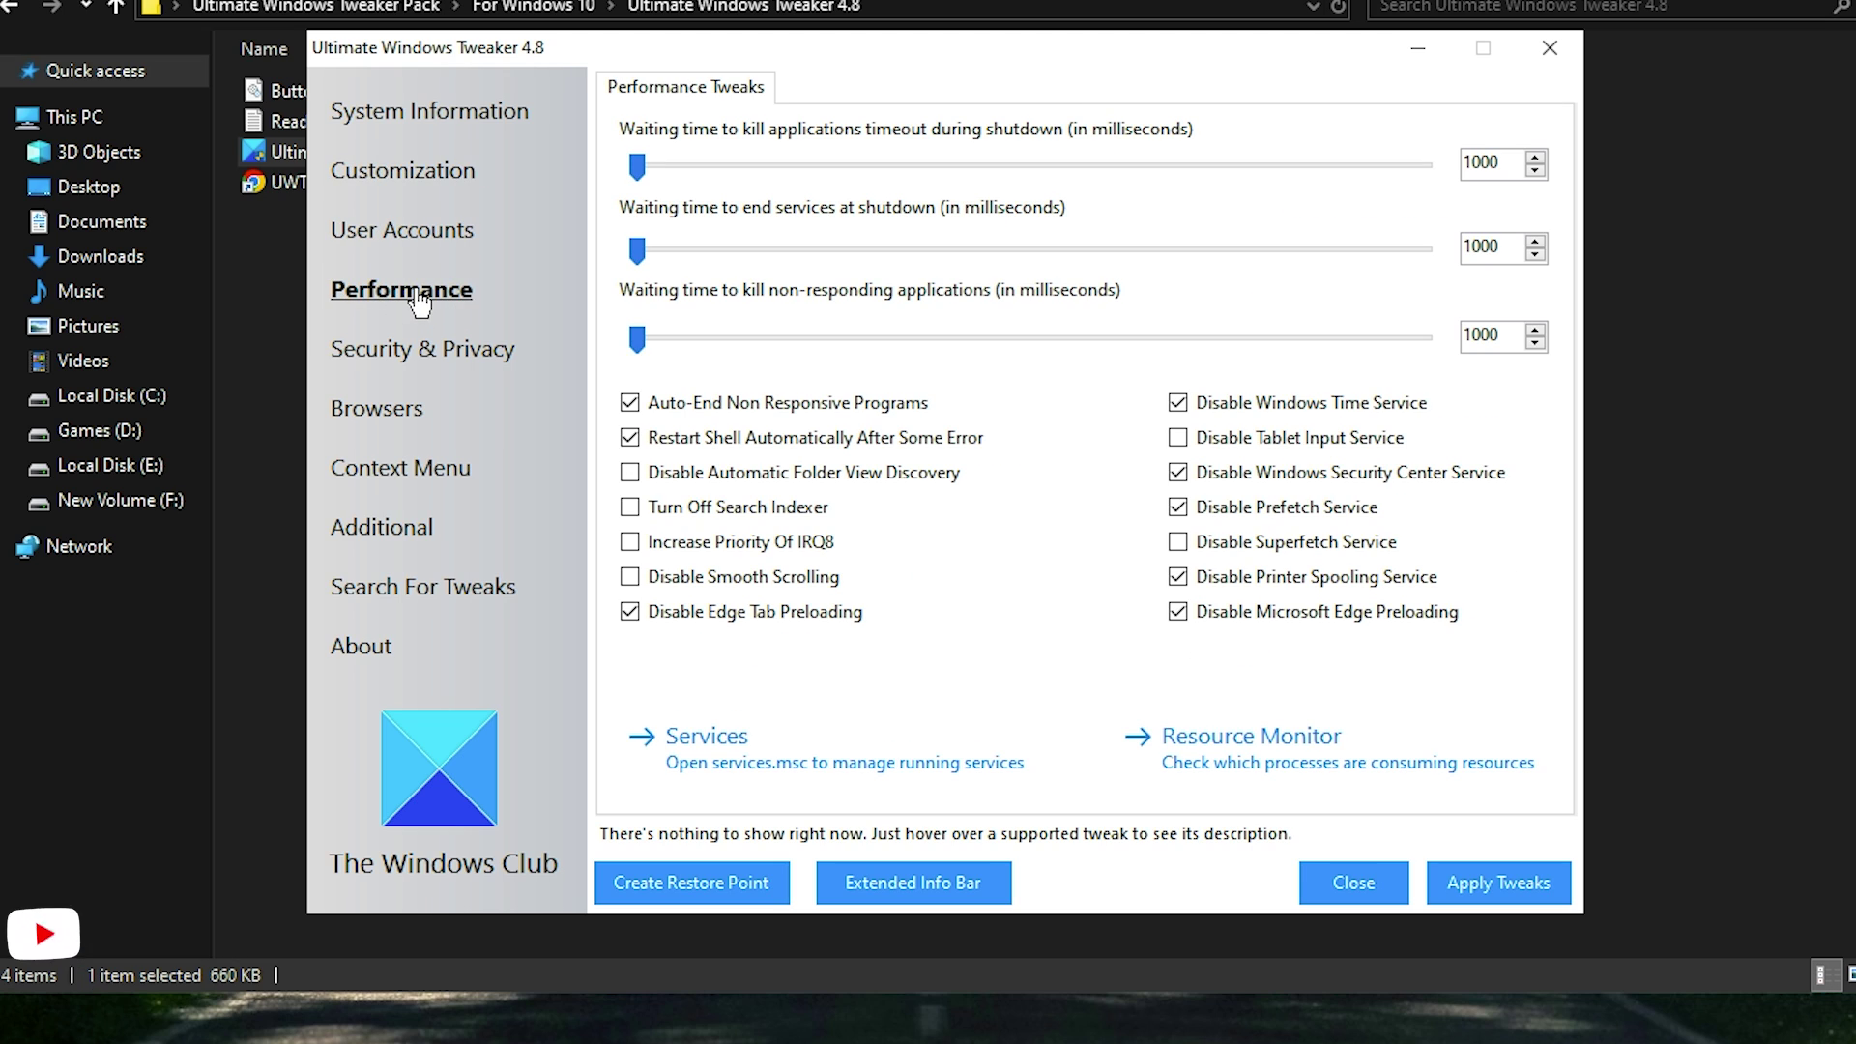
left_click_drag(636, 166, 690, 168)
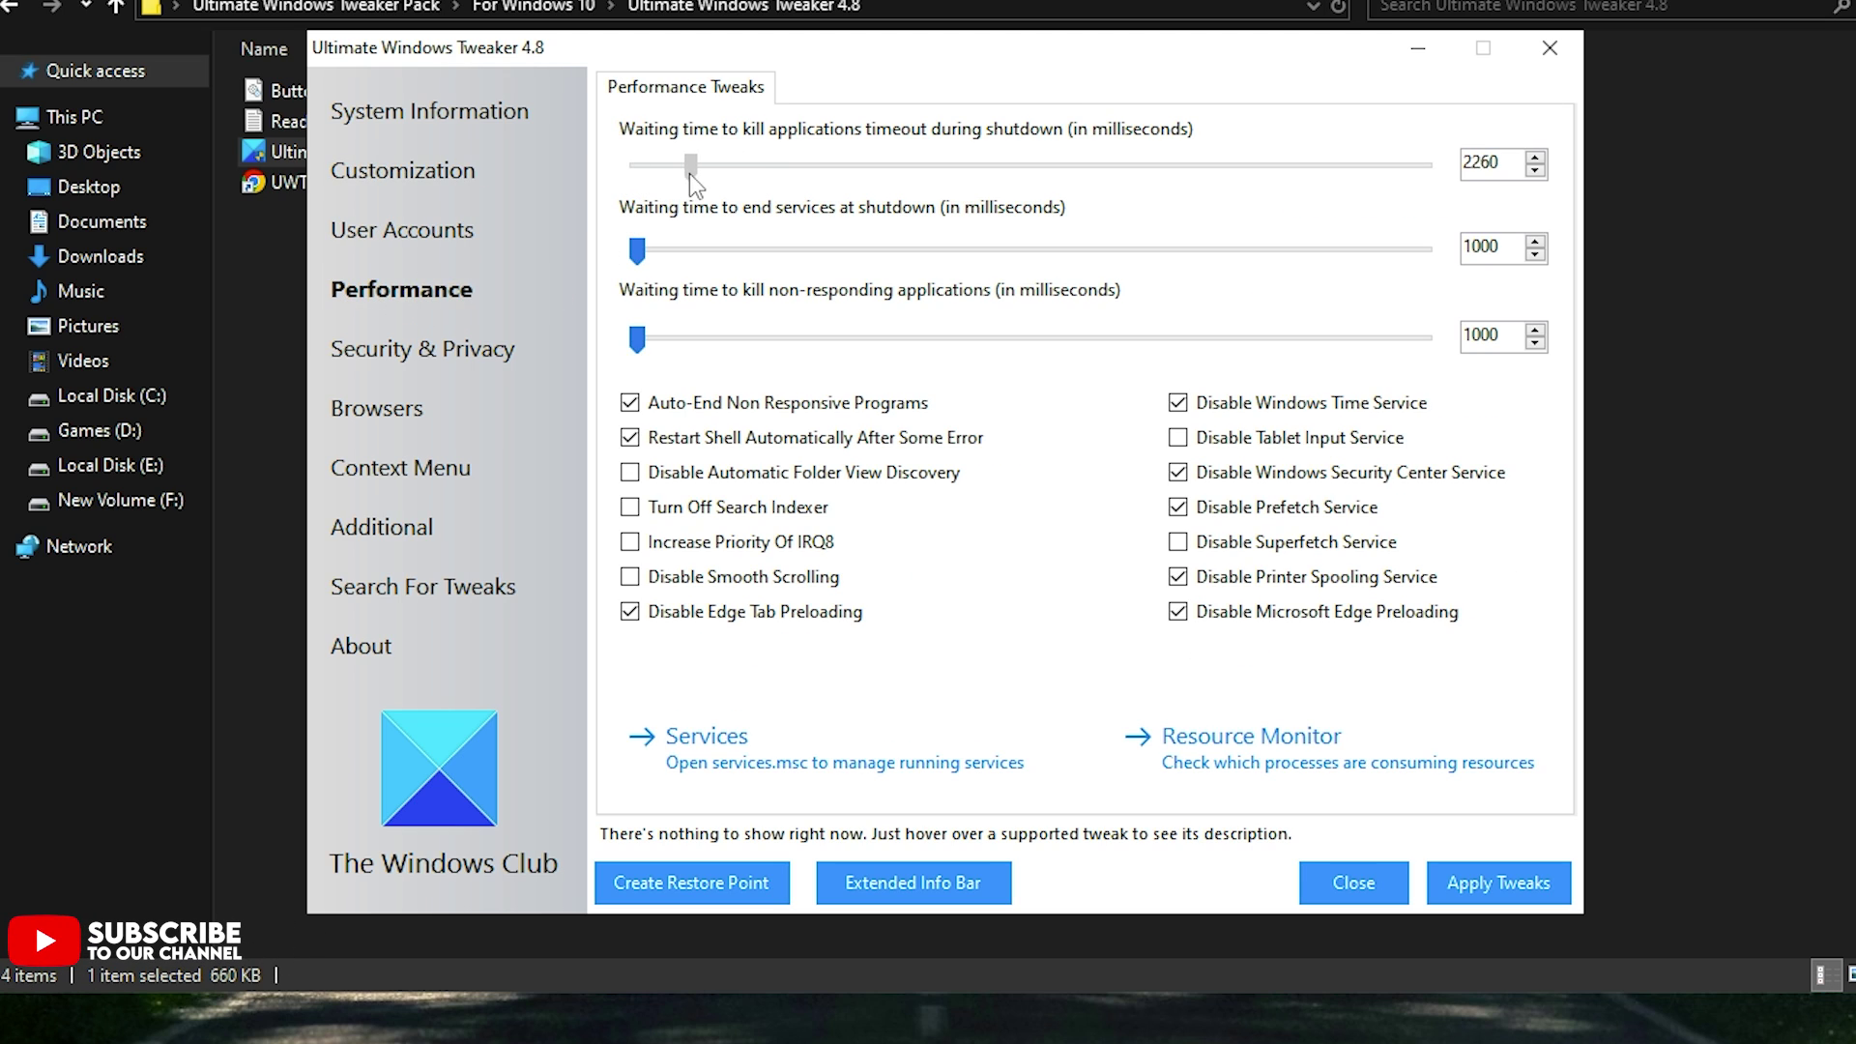
left_click_drag(636, 251, 484, 283)
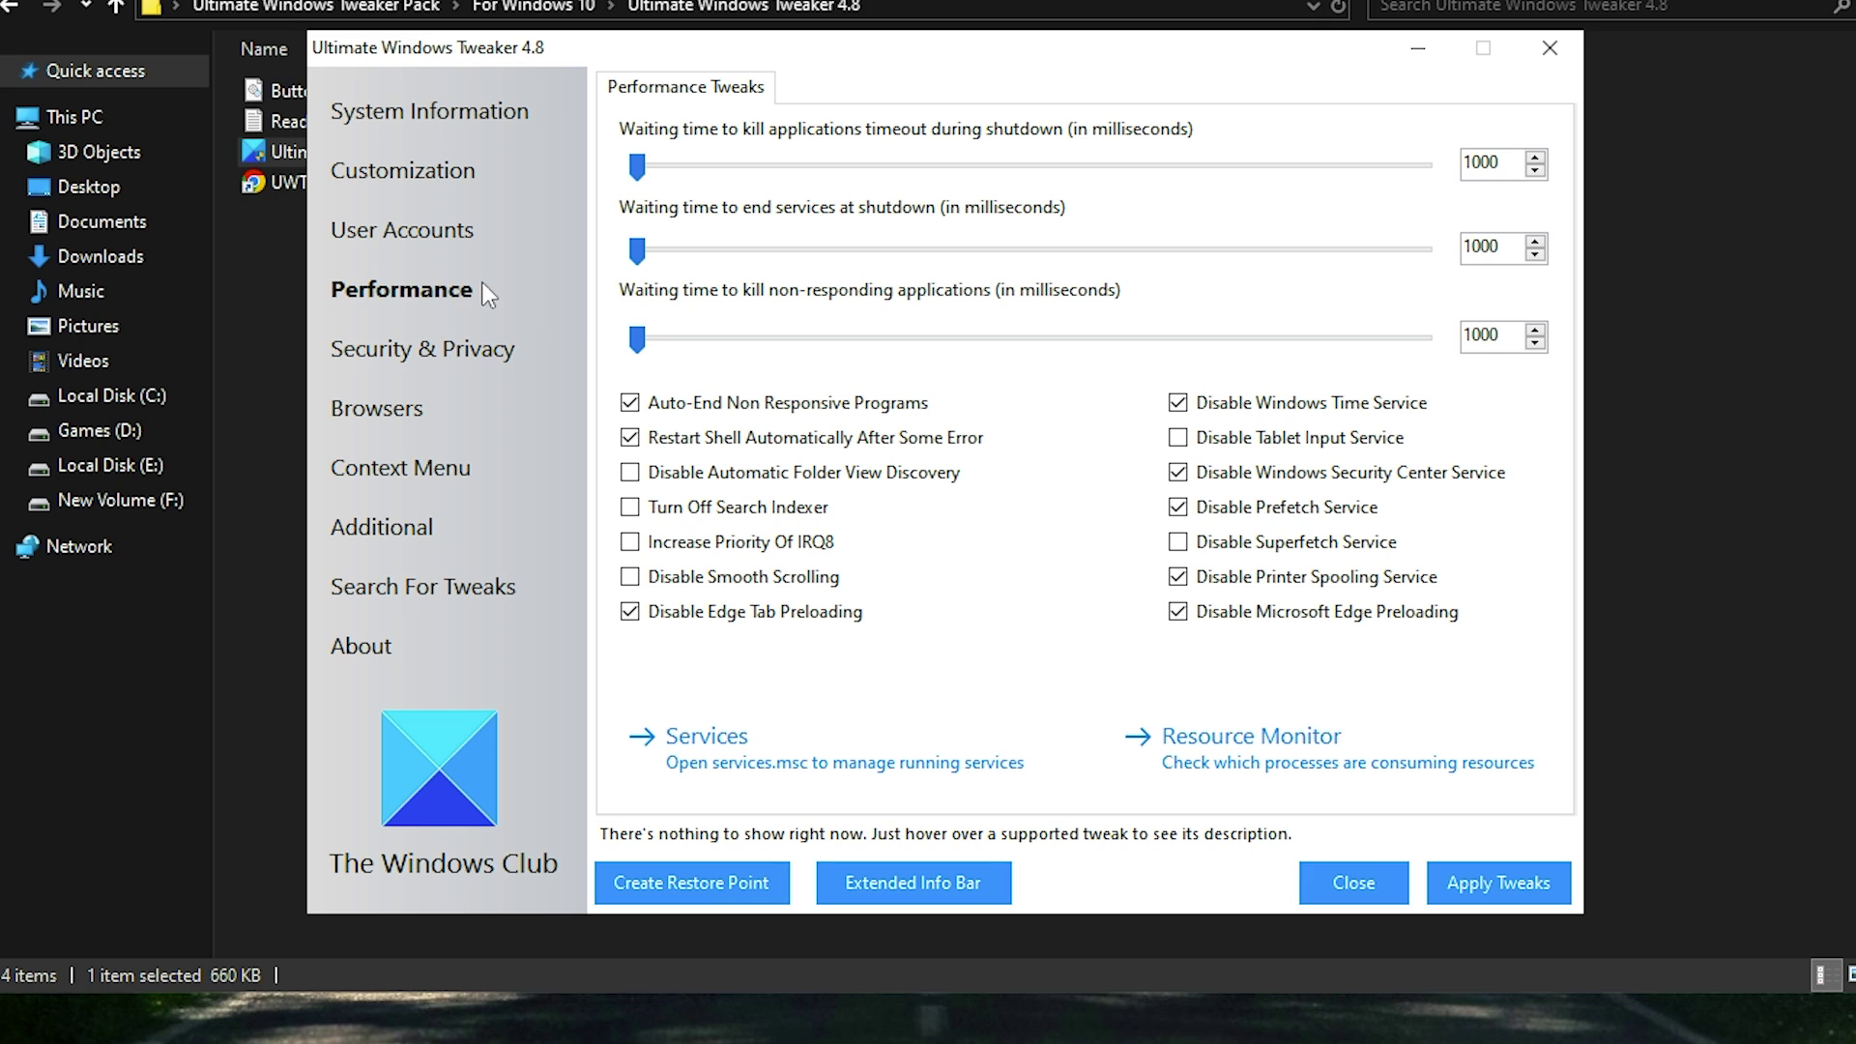
left_click_drag(643, 340, 529, 329)
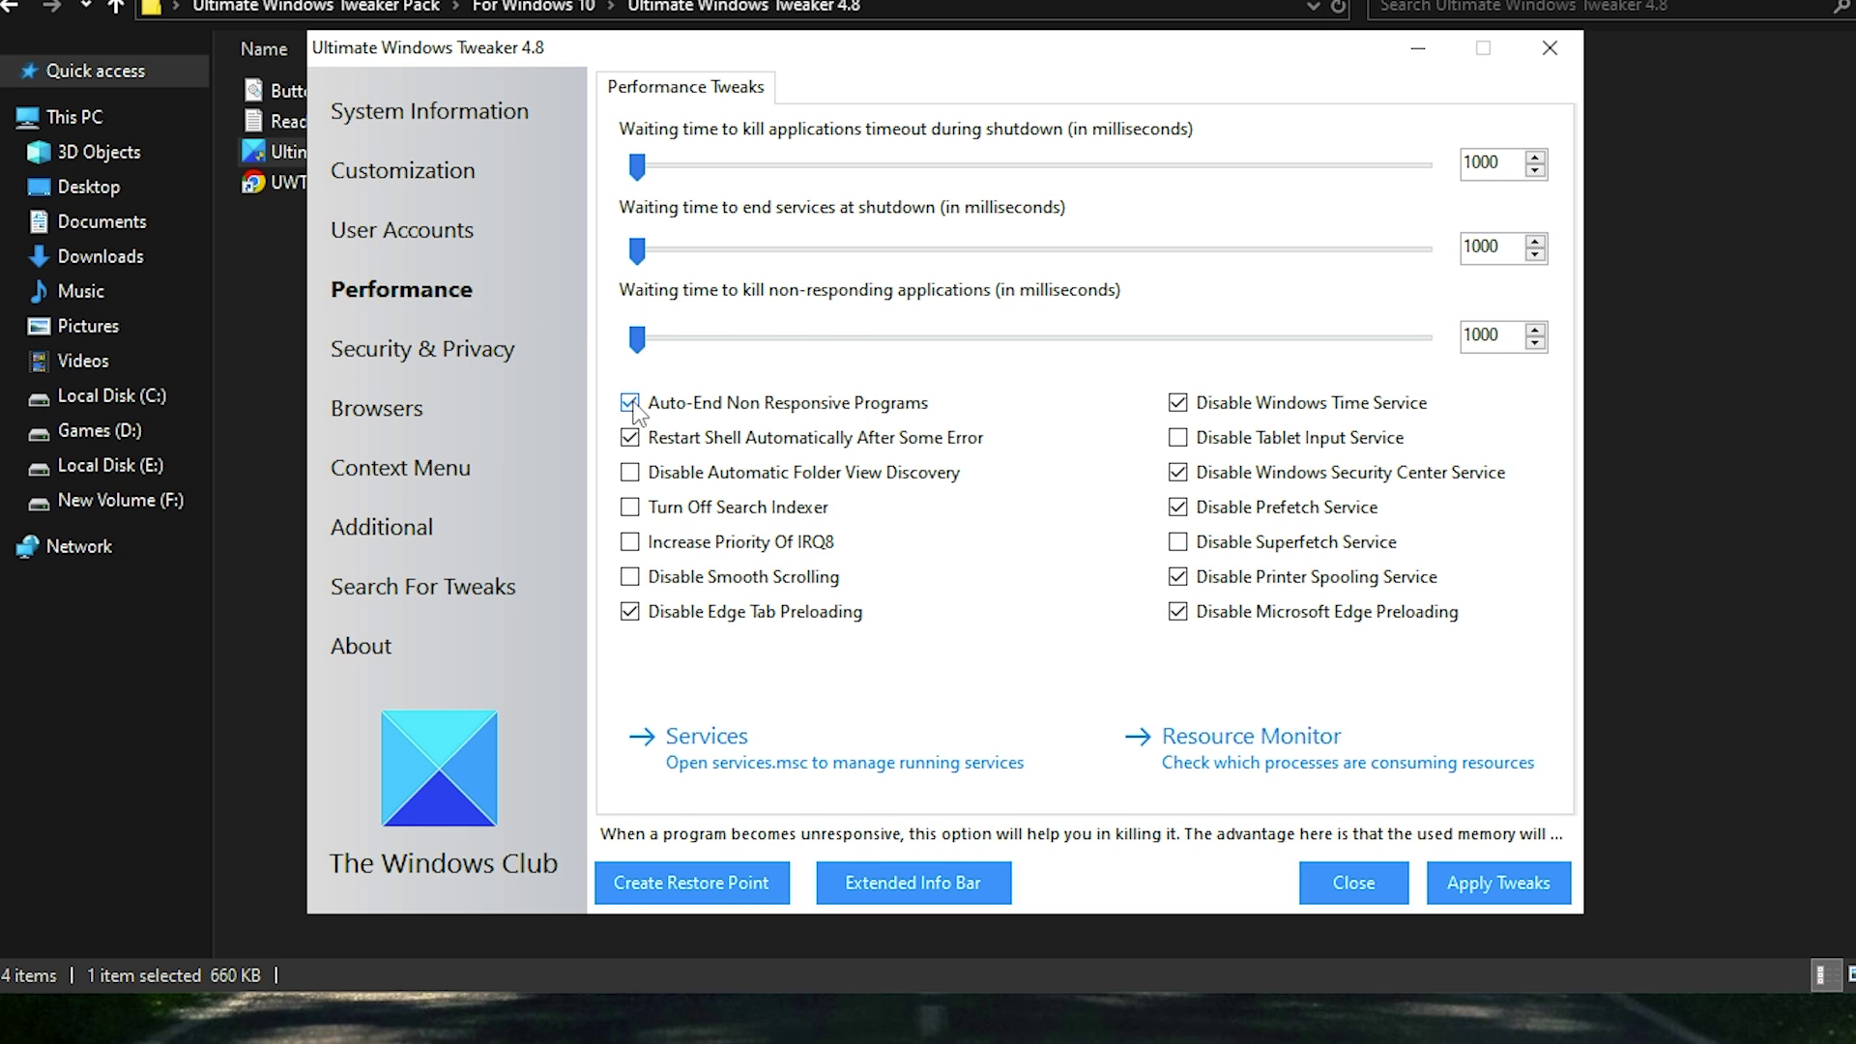
Step: Uncheck Auto-End Non Responsive Programs and Restart Shell Automatically After Some Error; check Disable Automatic Folder View Discovery, Turn Off Search Indexer and Disable Smooth Scrolling
left_click(626, 438)
left_click(630, 472)
left_click(630, 507)
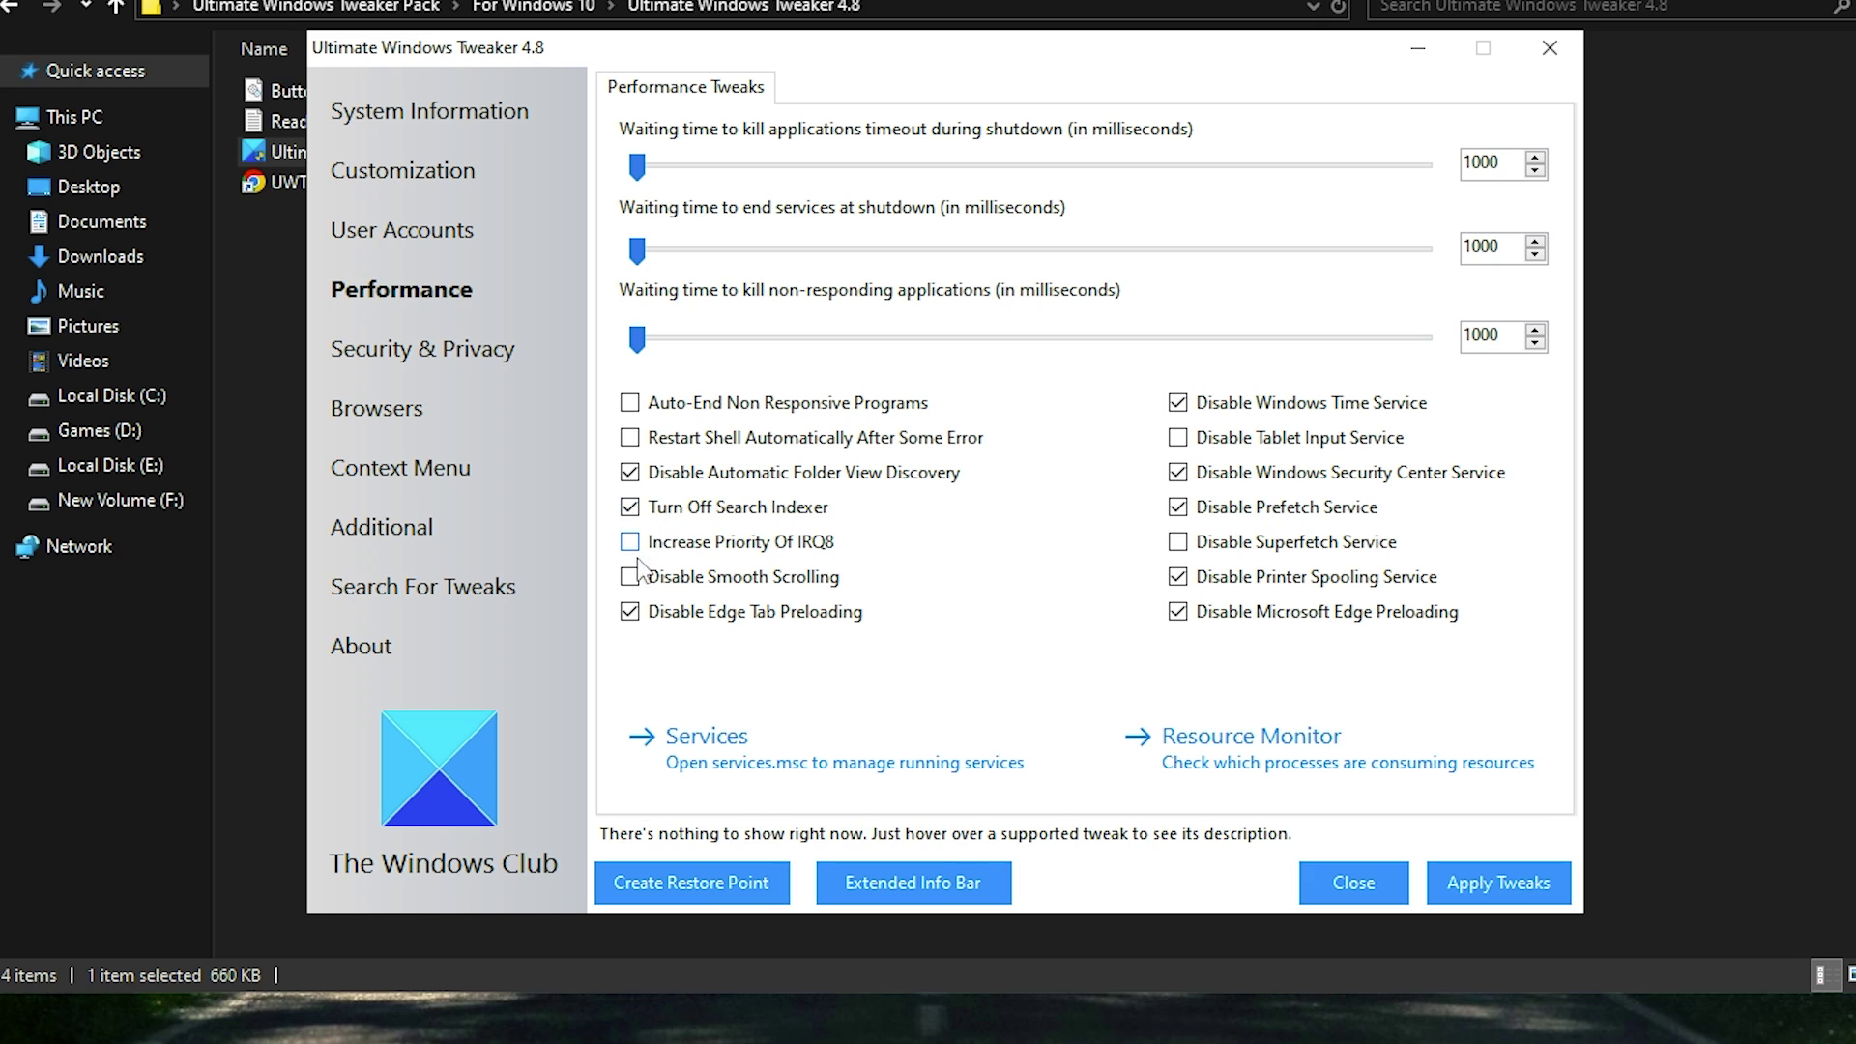
left_click(631, 576)
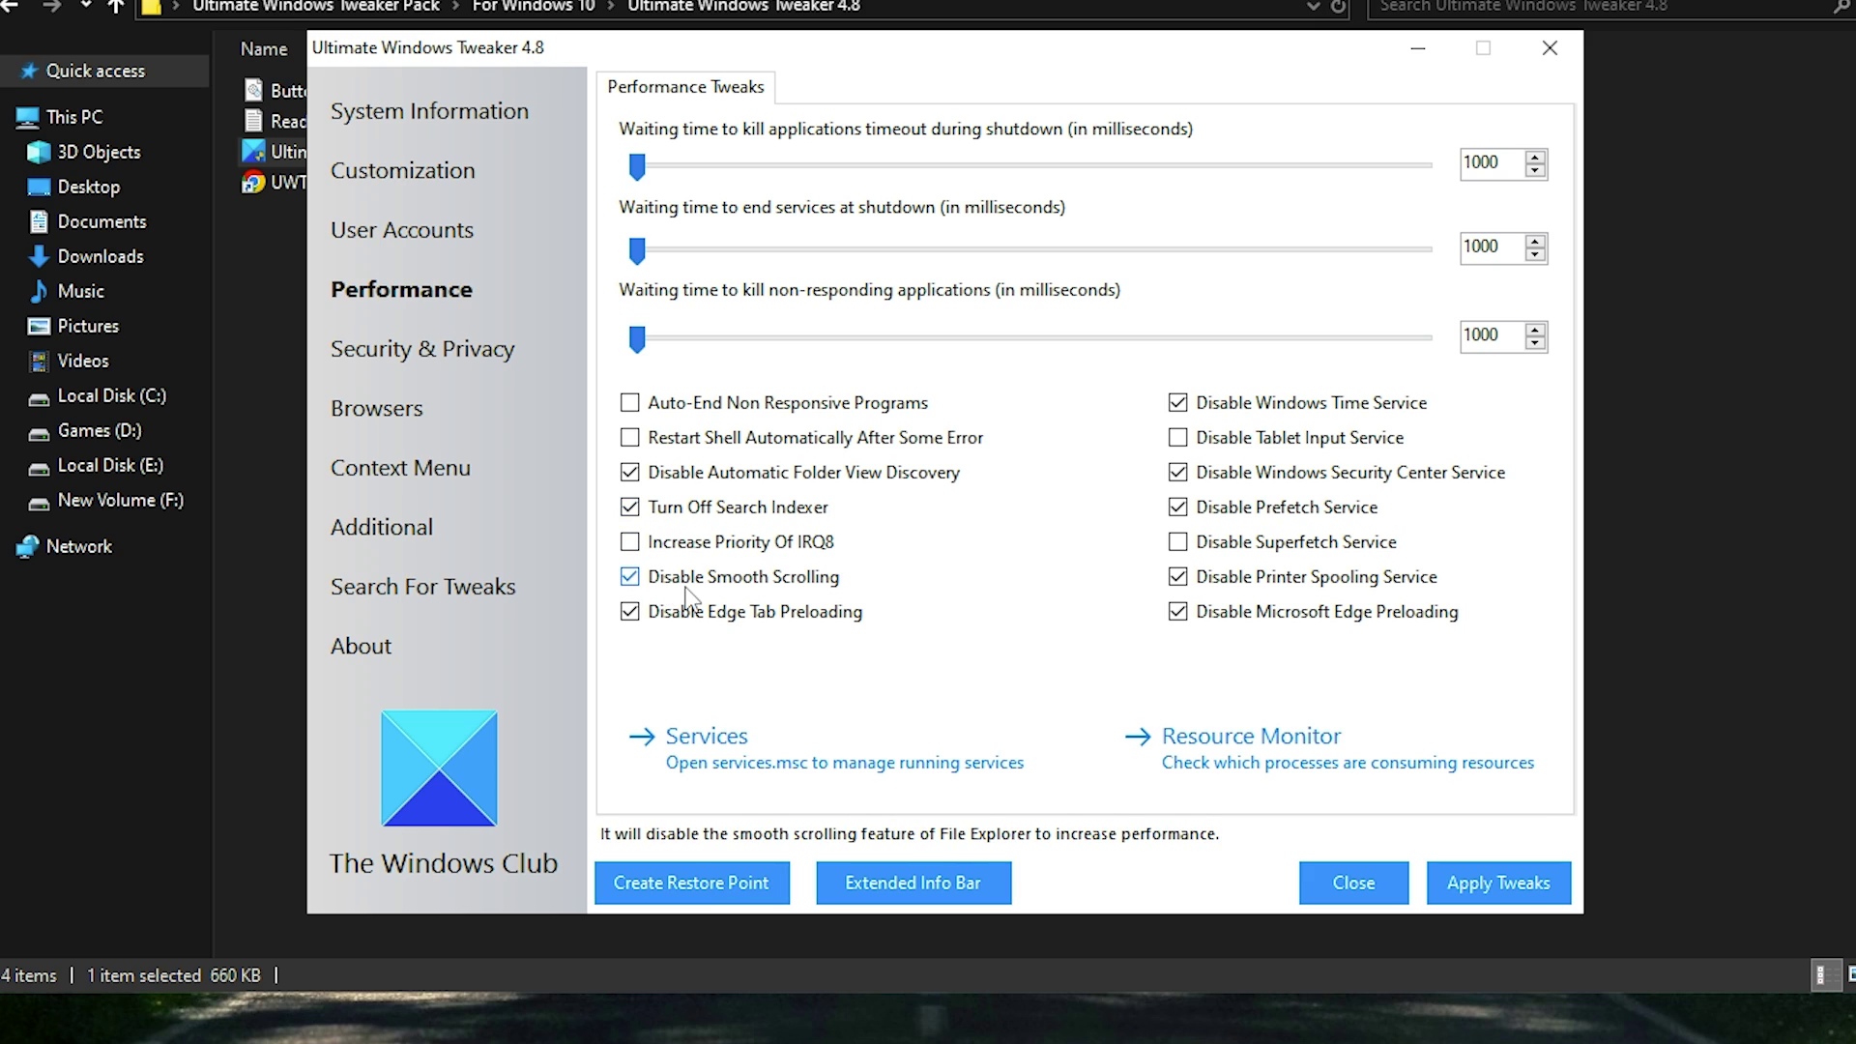
Step: Check Disable Tablet Input Service and Disable Superfetch Service, and uncheck Disable Windows Time Service
left_click(1262, 439)
left_click(1204, 549)
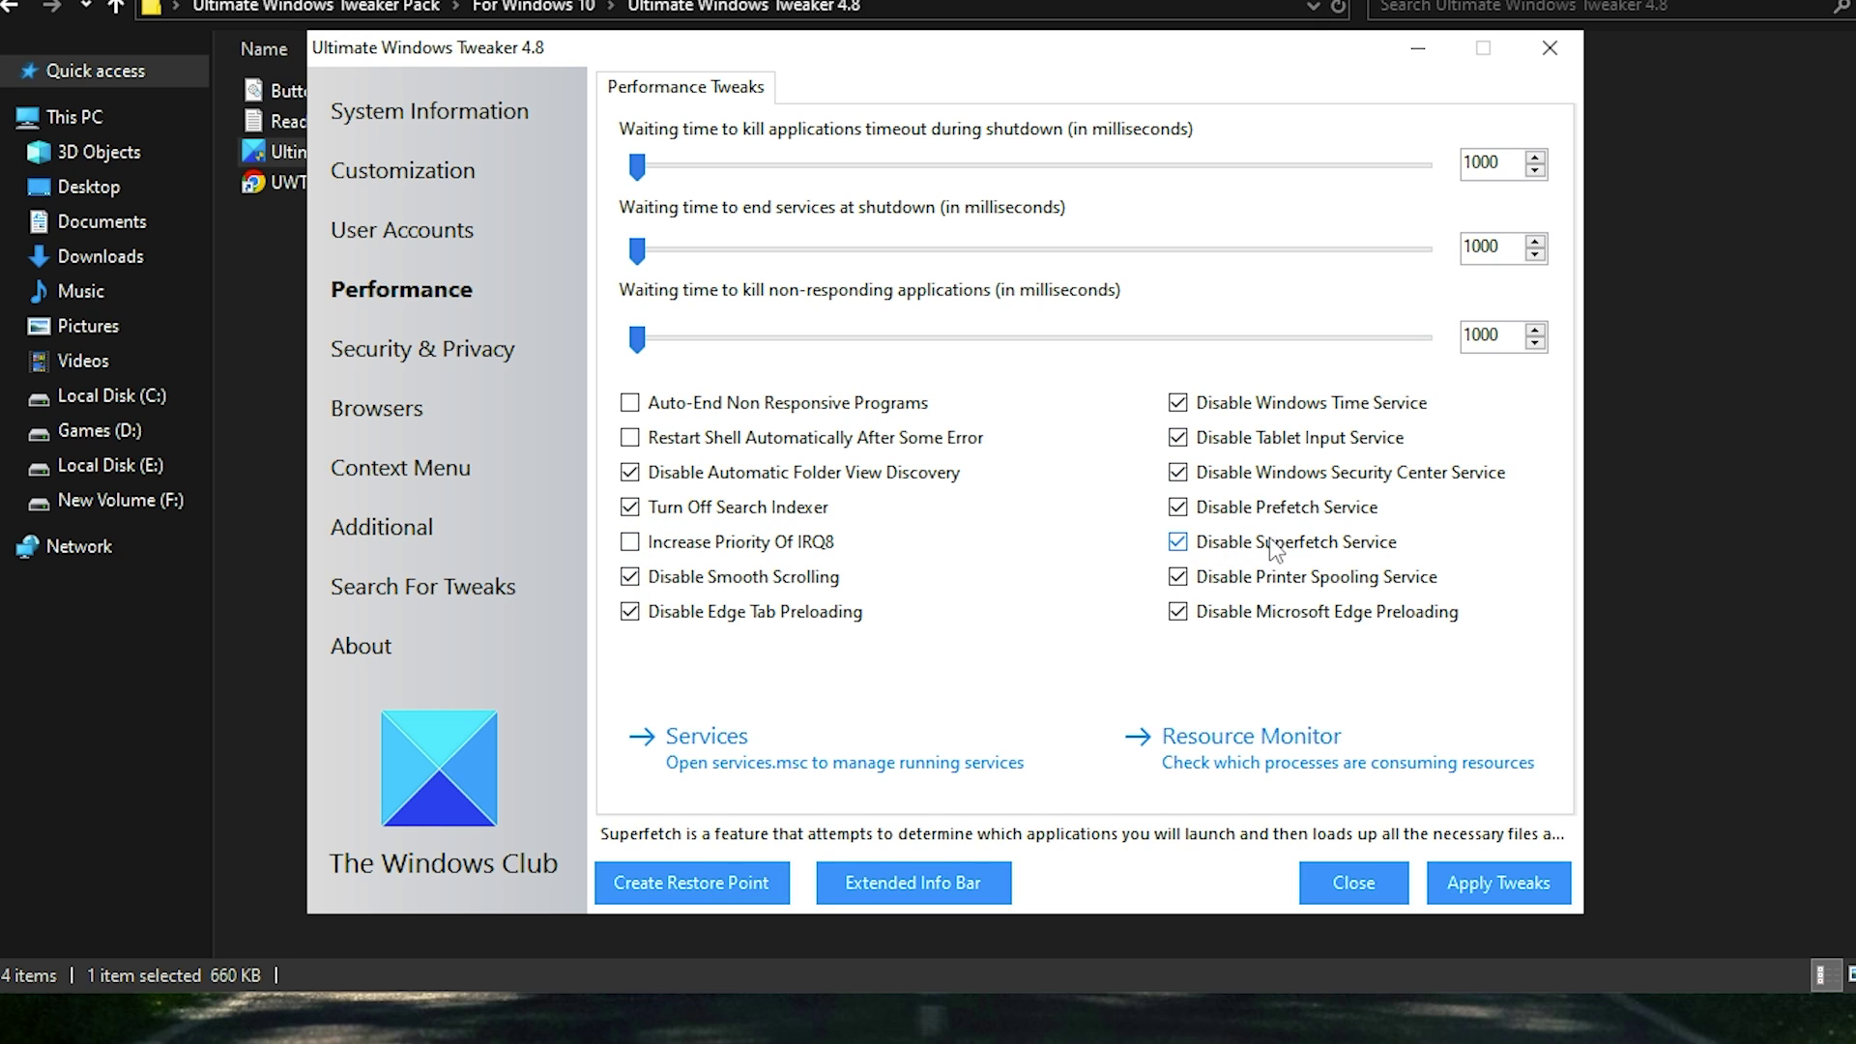
left_click(1289, 406)
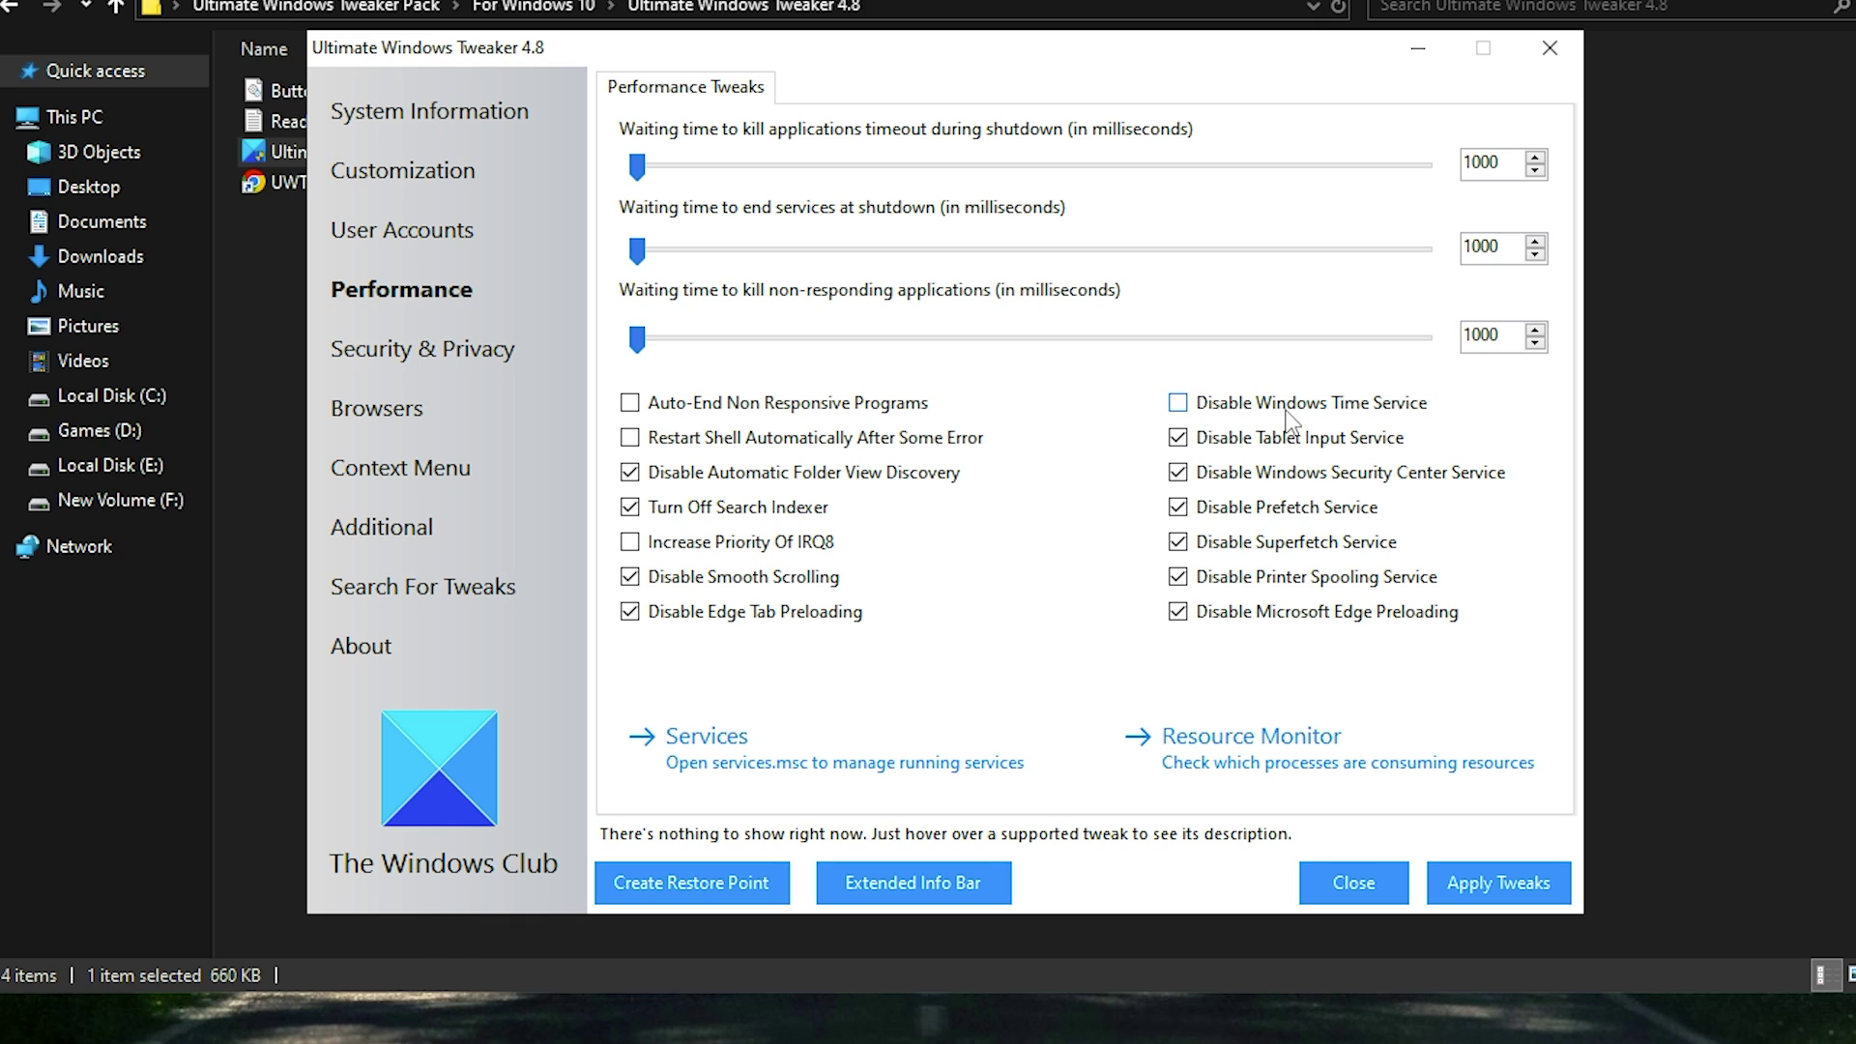
Step: In the Security Settings tweaks, uncheck Disable Windows Defender and leave Disable OneDrive checked
left_click(482, 353)
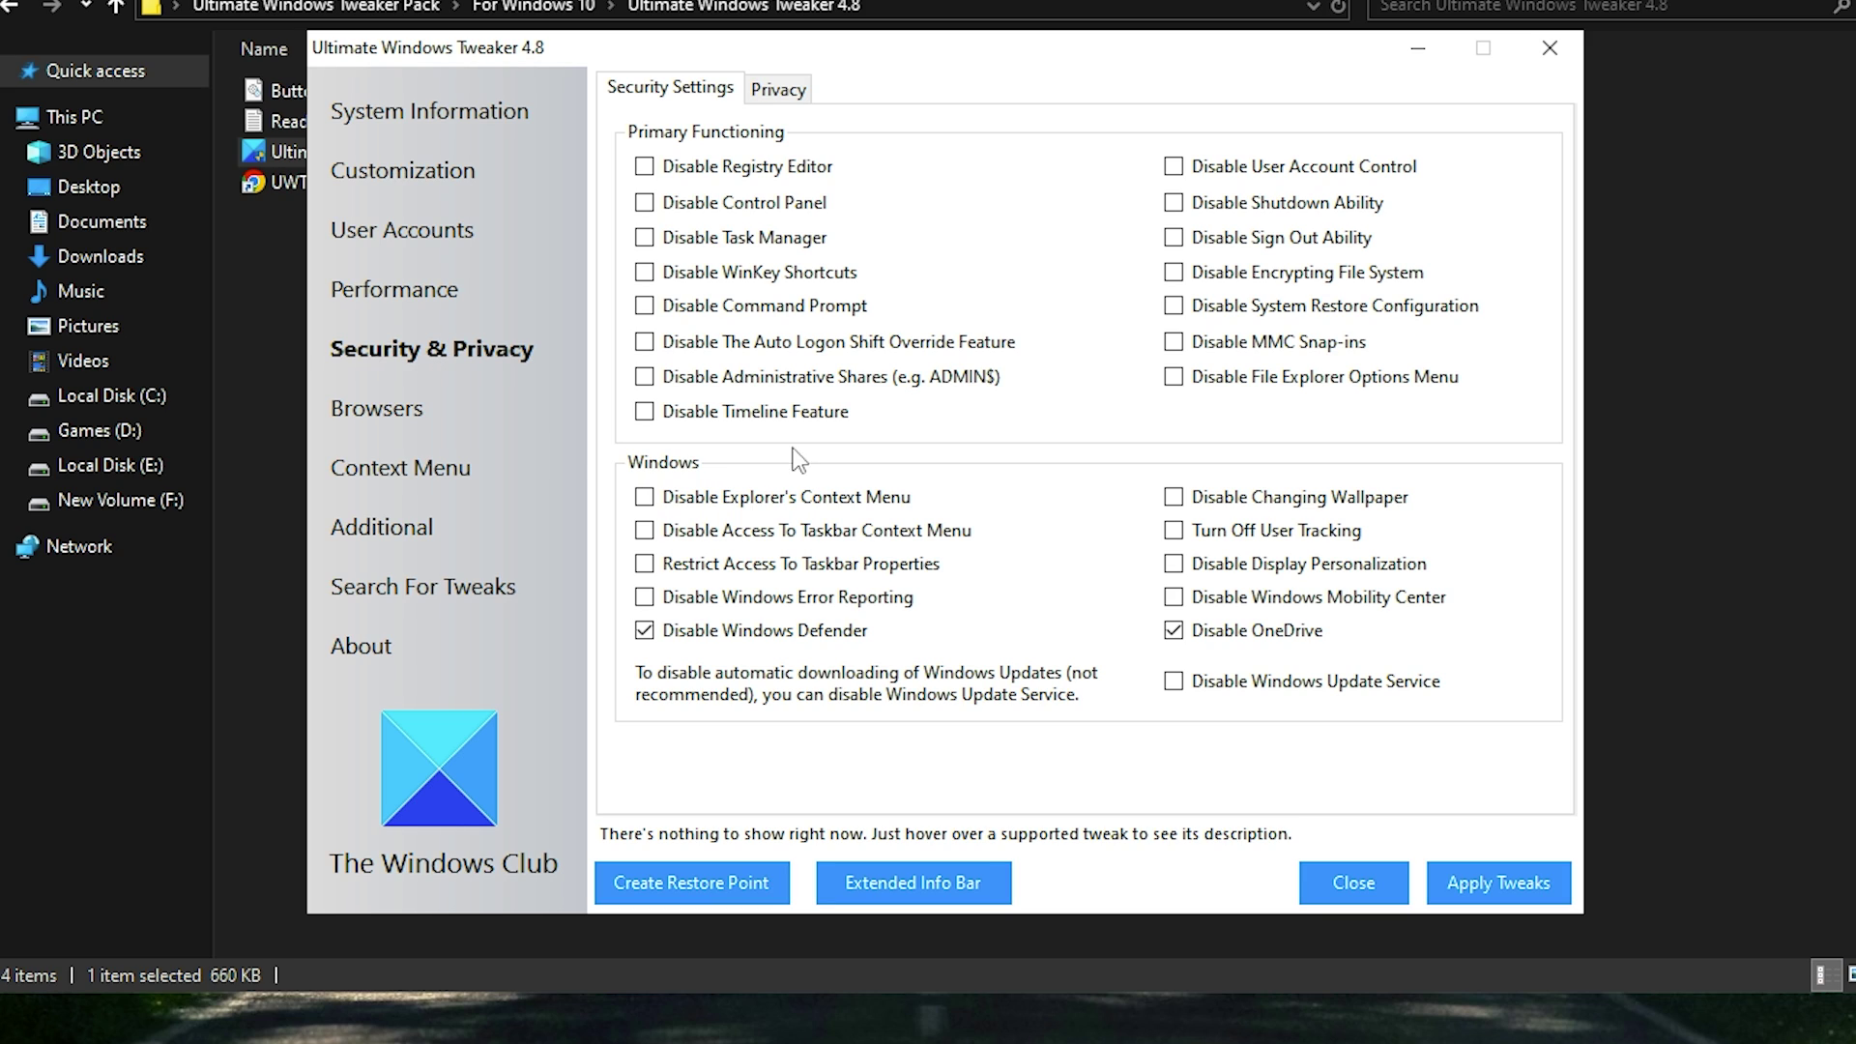
left_click(644, 633)
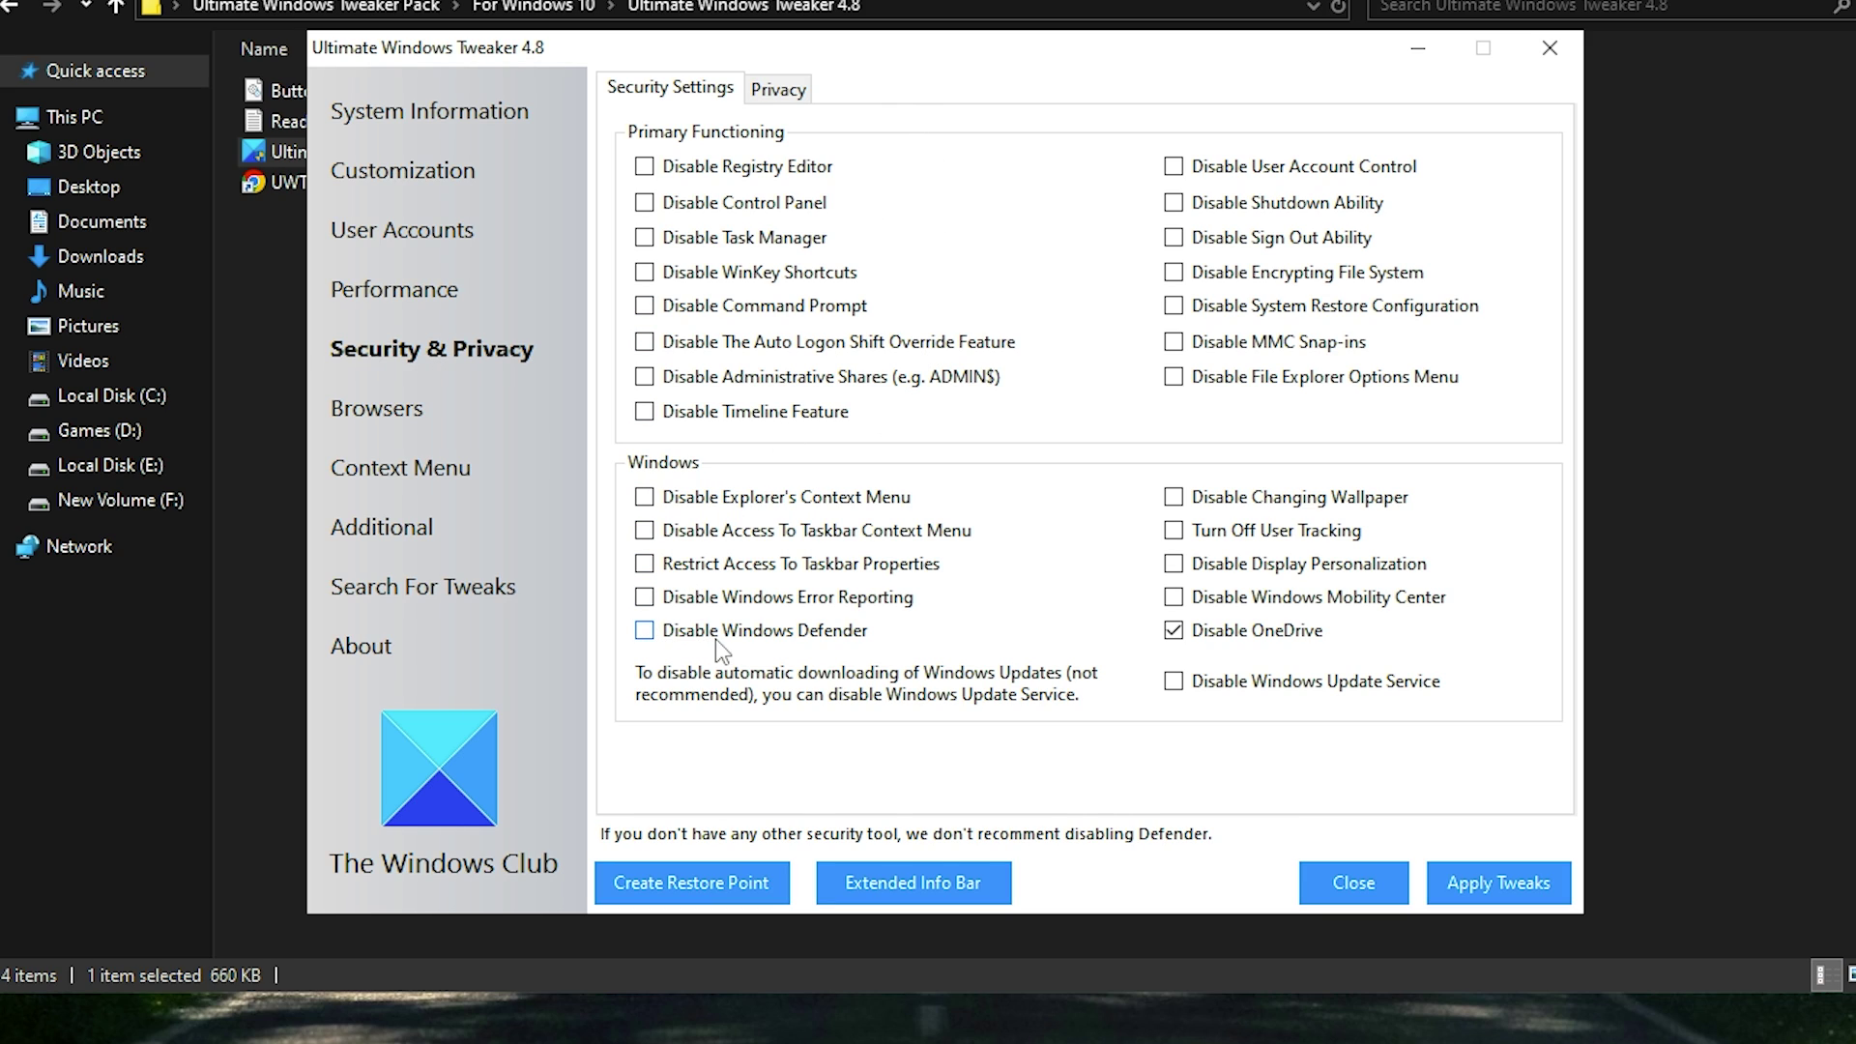
left_click(1238, 638)
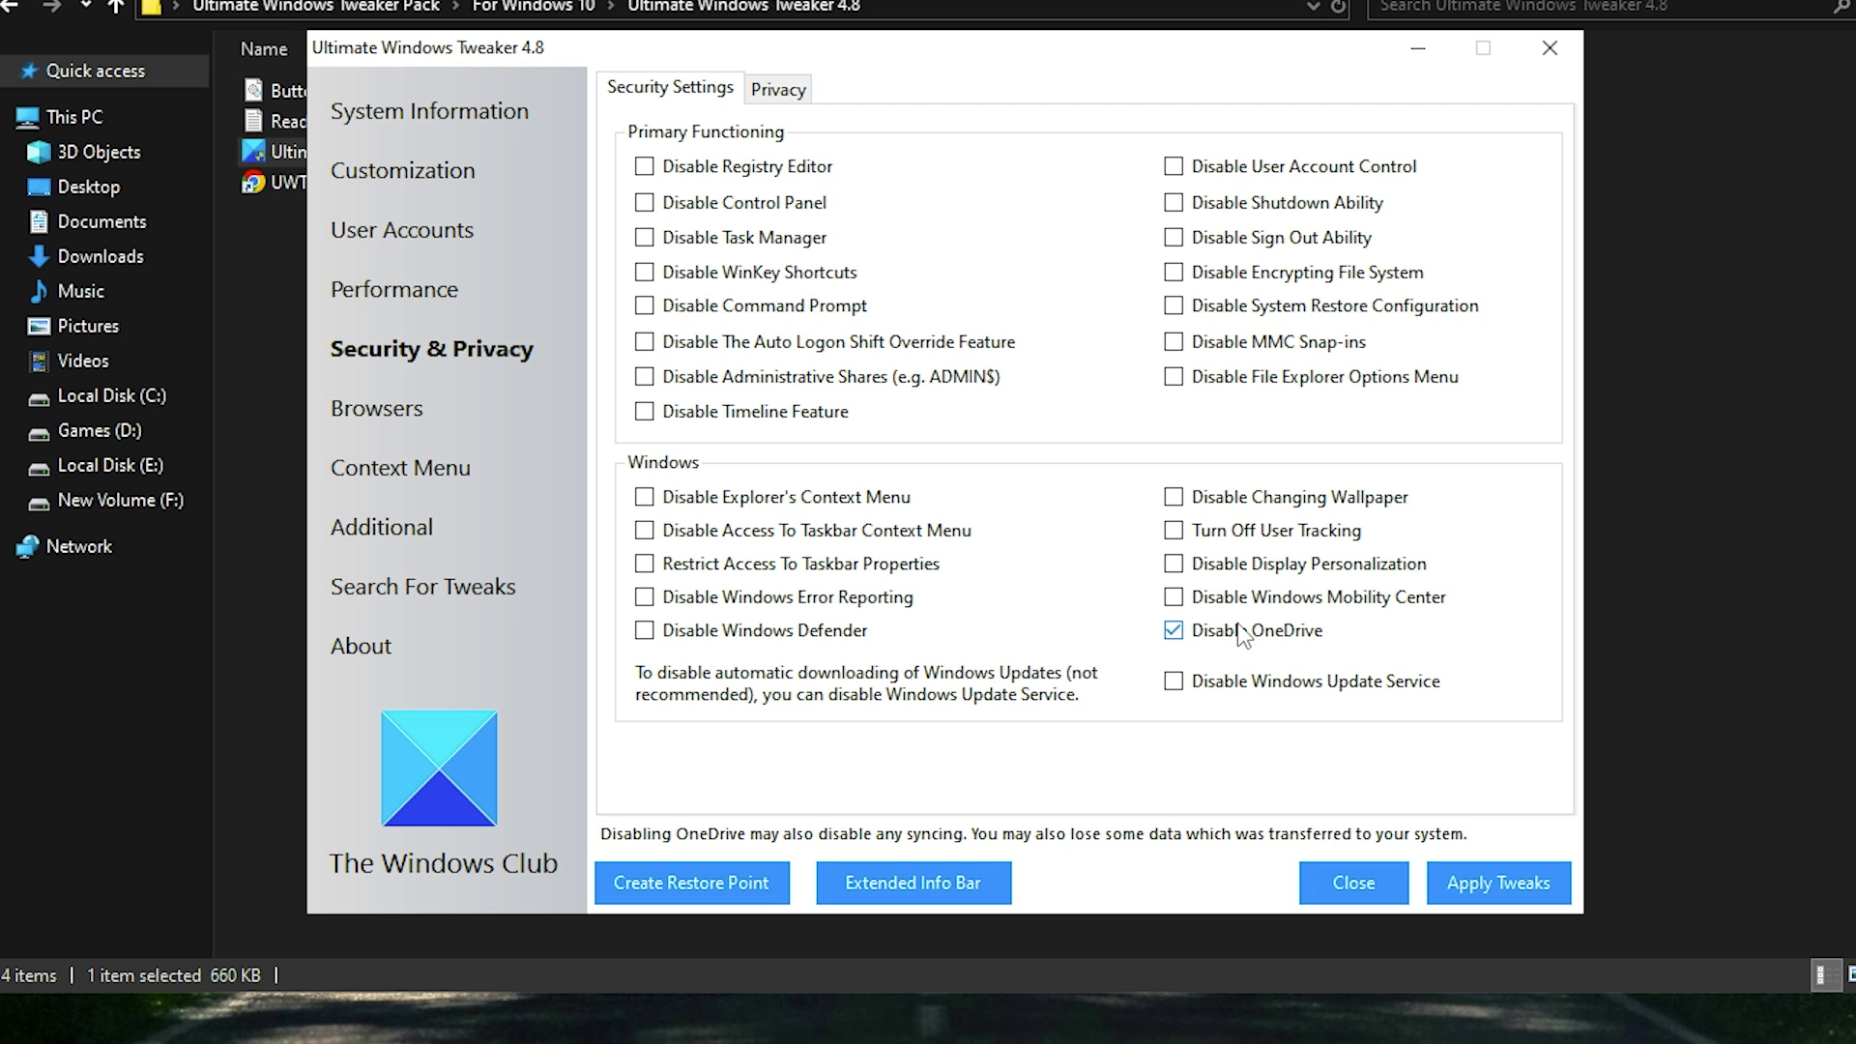
Step: Check Disable Taskbar Bing Web Search and Disable Cortana in the Privacy tweaks
left_click(795, 89)
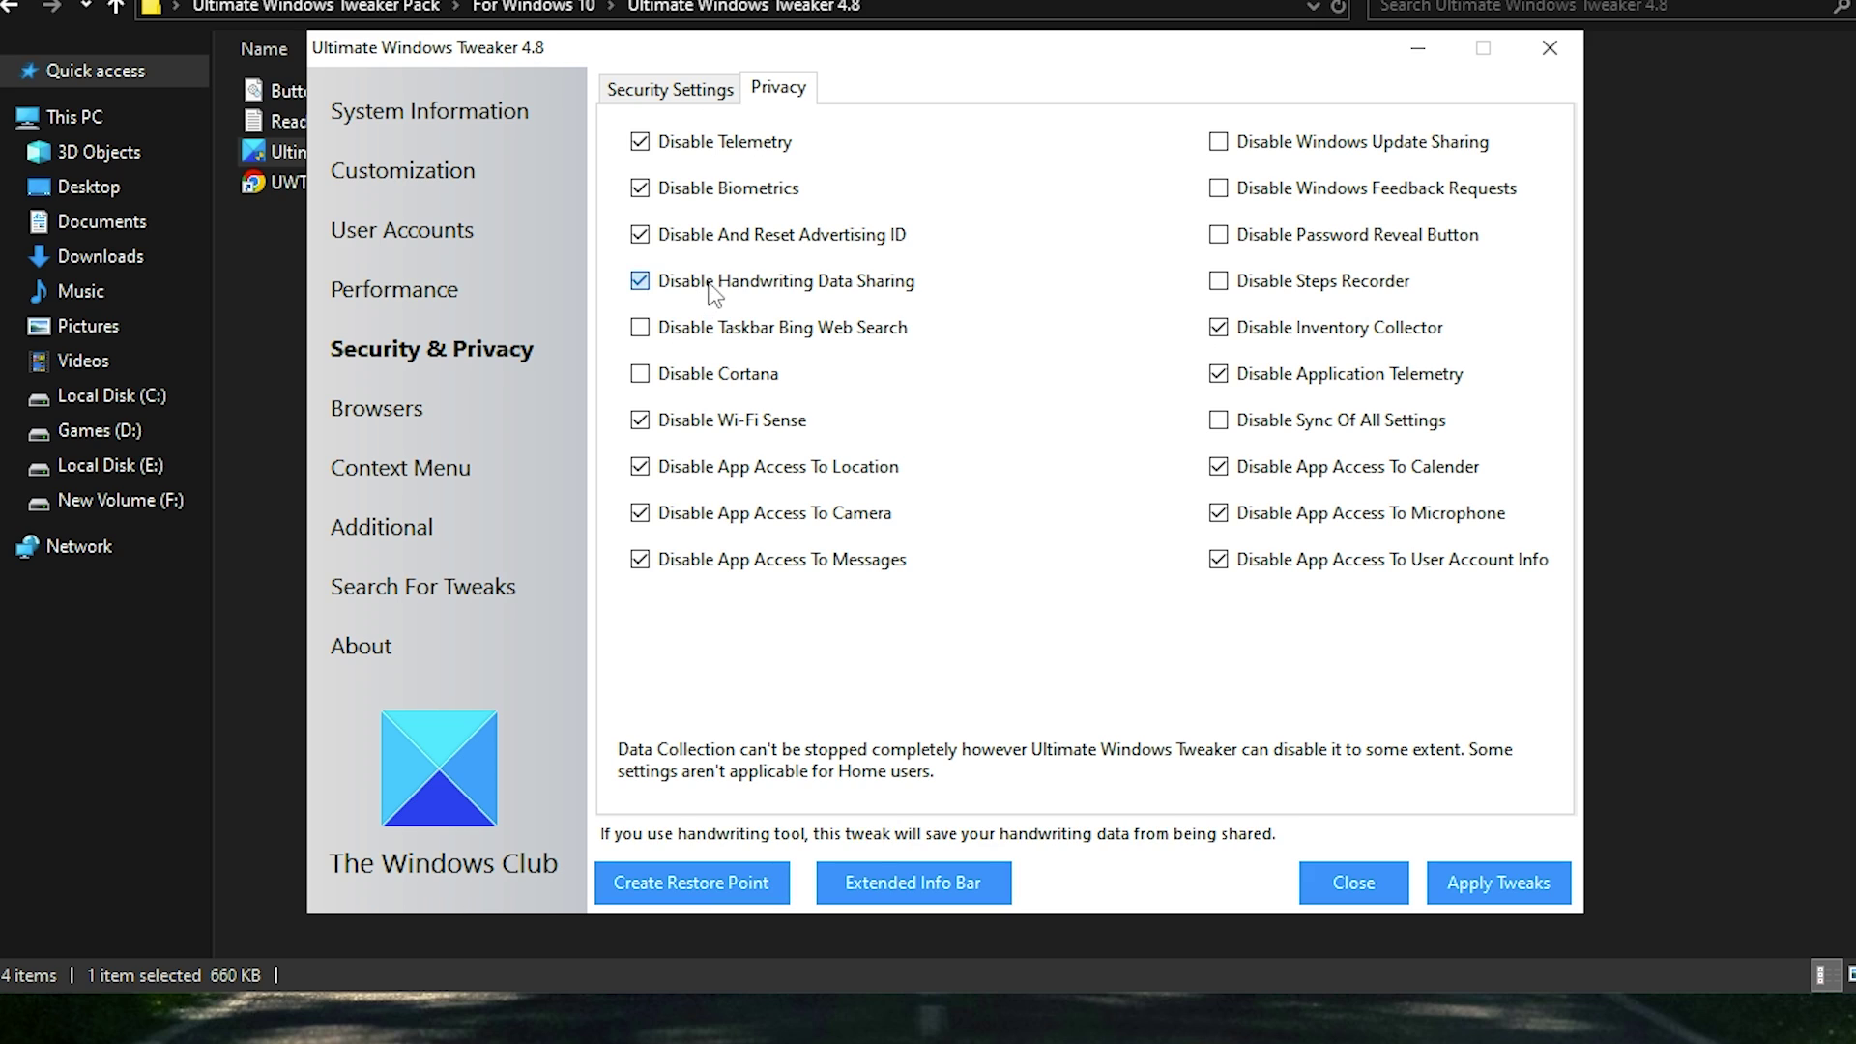
left_click(712, 329)
left_click(704, 379)
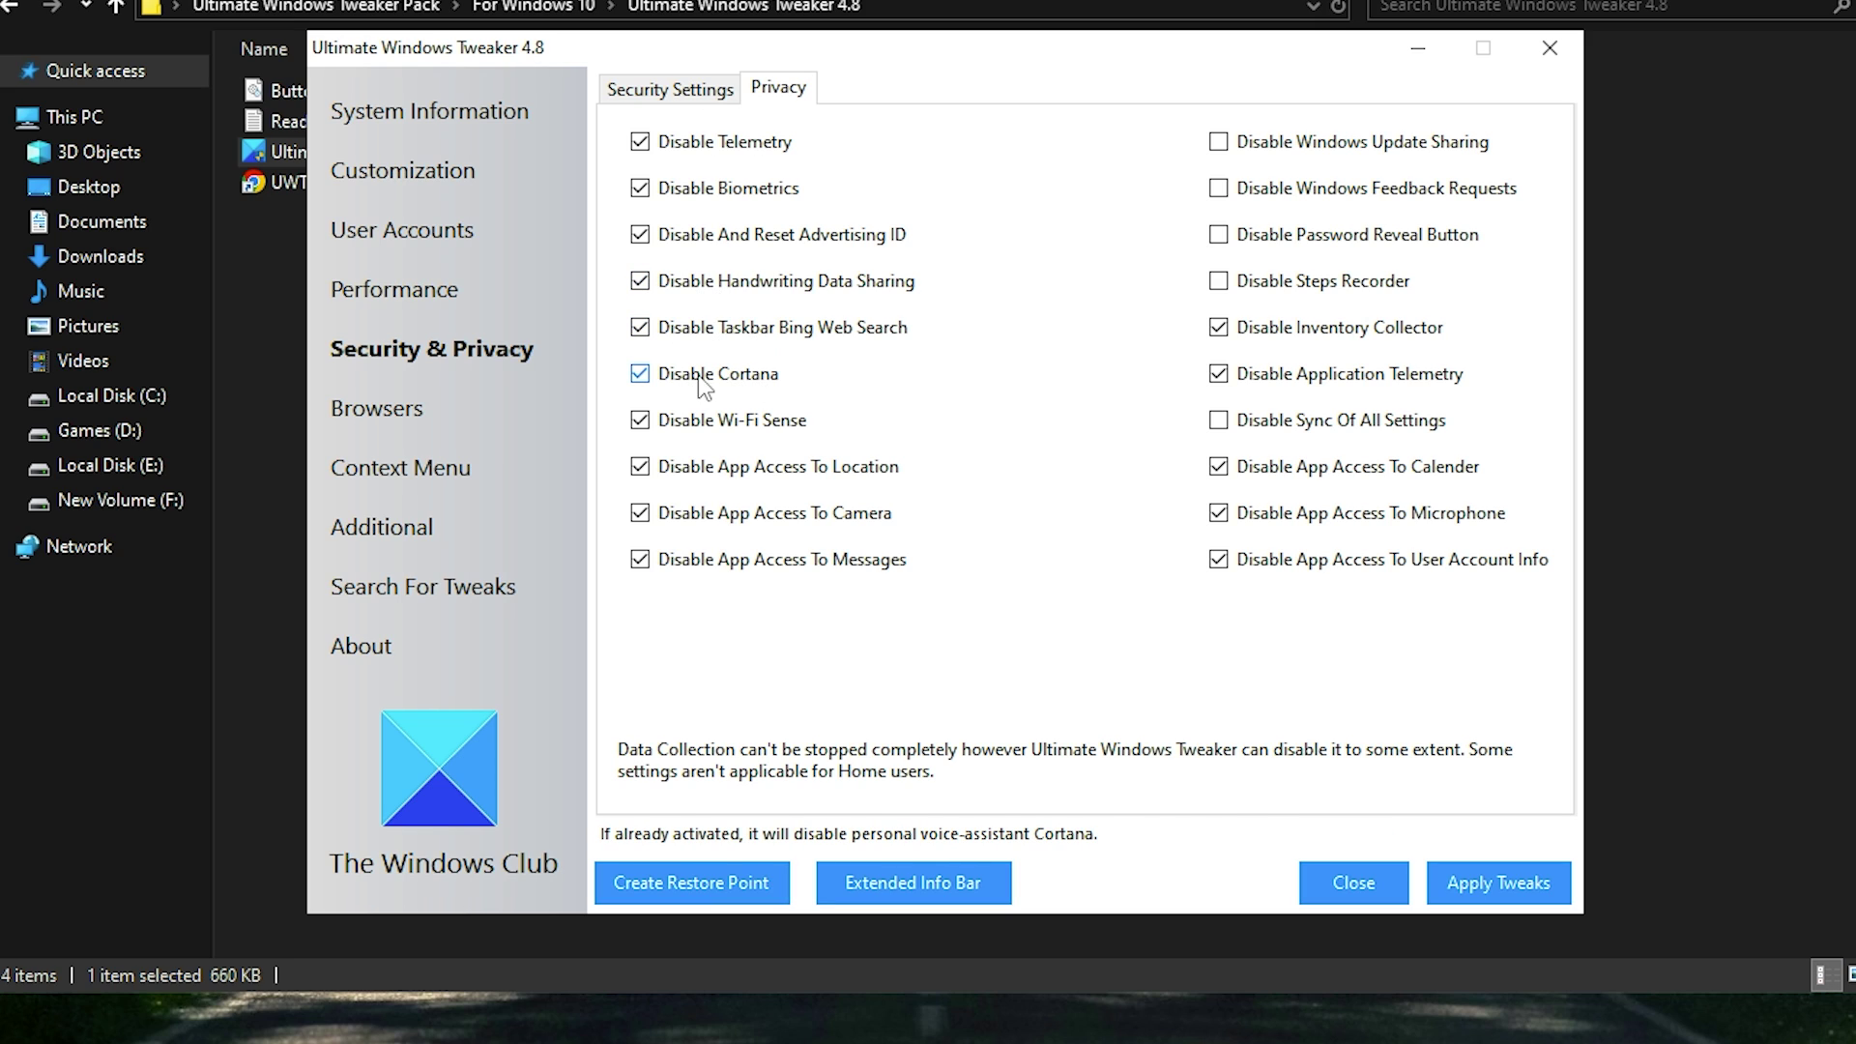
Step: Check Disable Windows Feedback Requests and Disable Steps Recorder, and uncheck Disable App Access To Microphone
left_click(1404, 189)
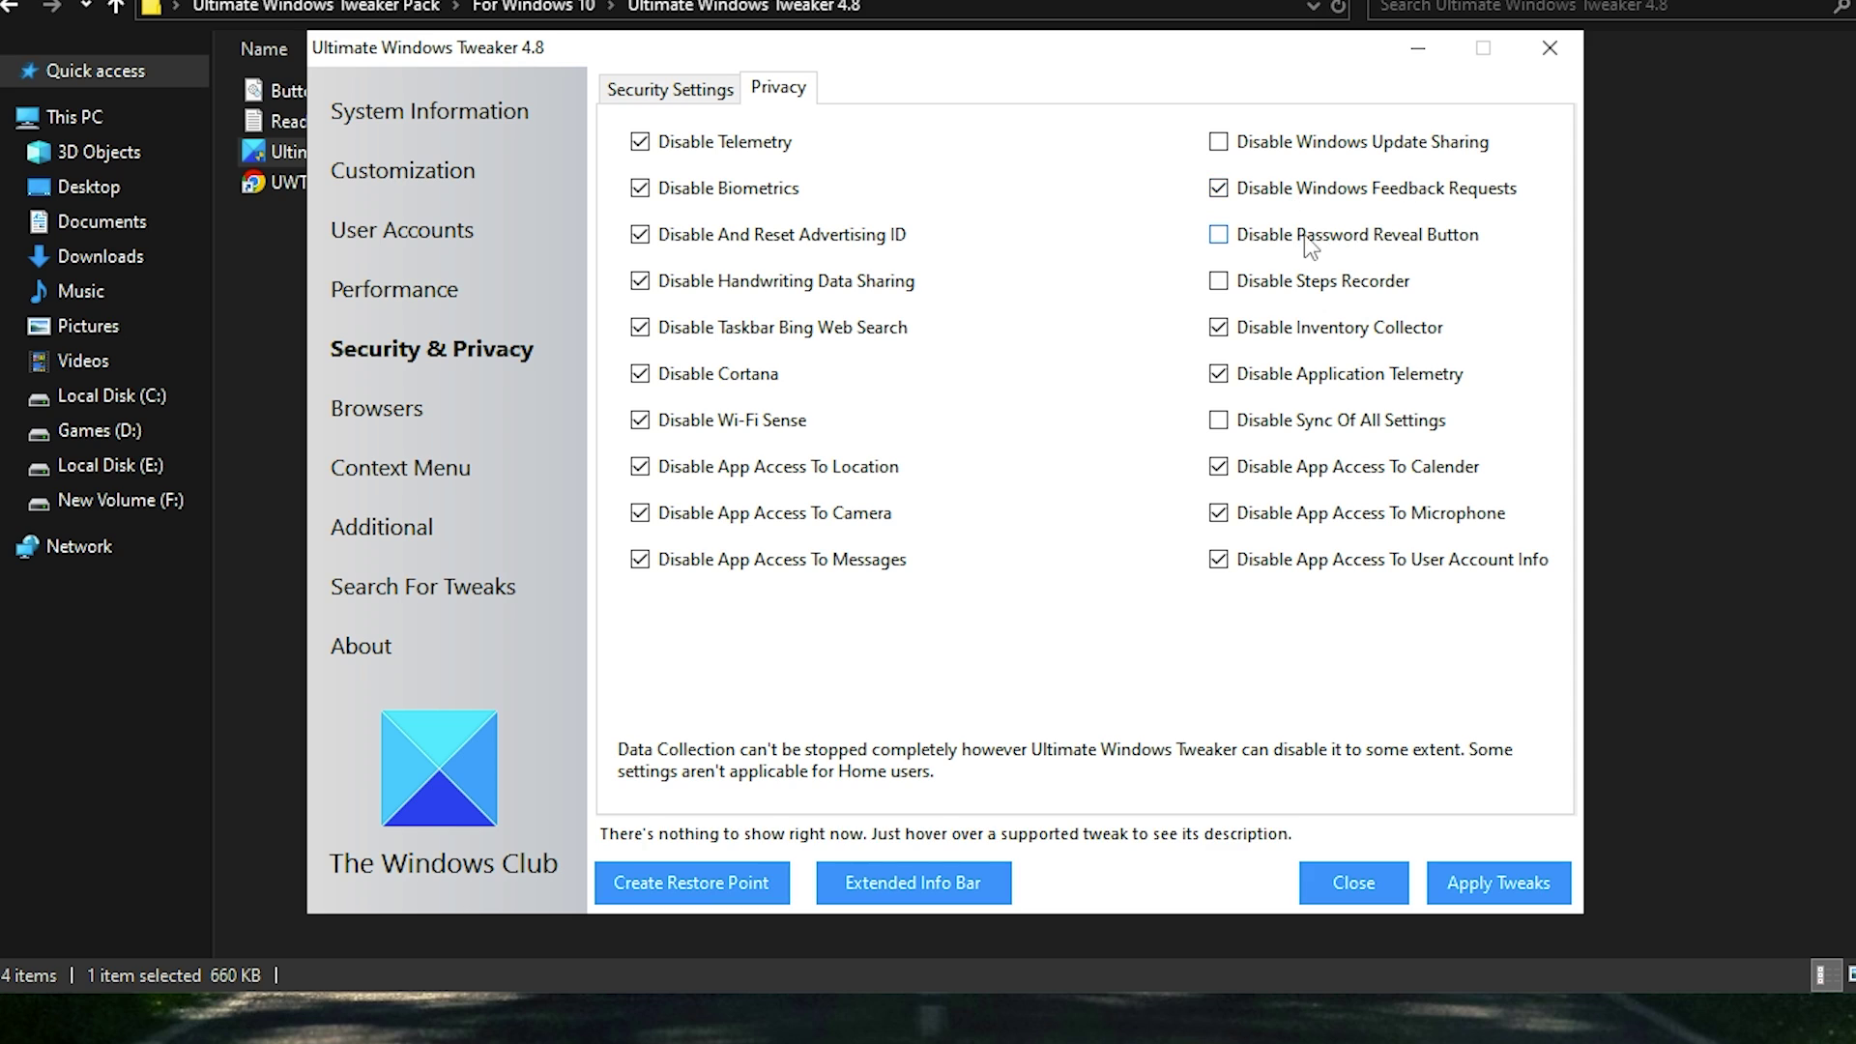
left_click(1326, 290)
left_click(1294, 425)
left_click(1284, 515)
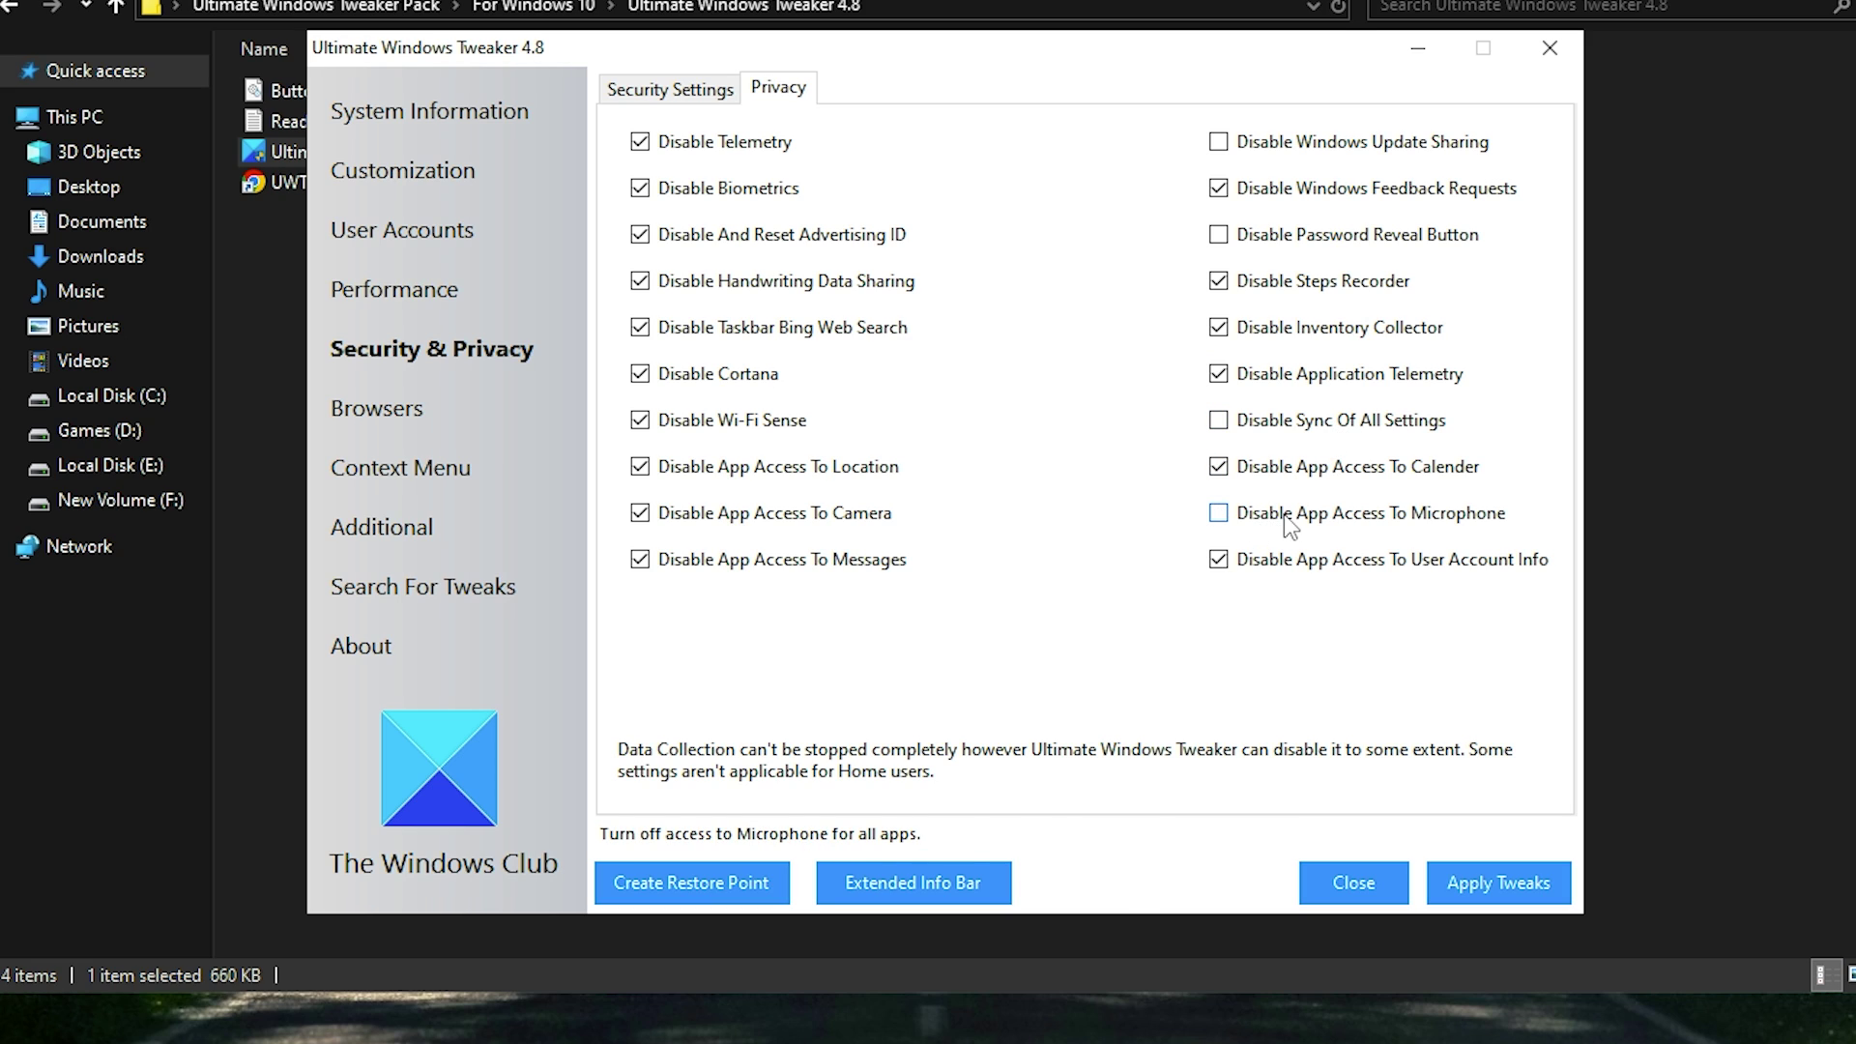
Step: In the Additional tweaks, uncheck Restrict Access Over Anonymous Connections, keep the network adapter onboard processor enabled and check Restart Explorer After Applying Settings
left_click(377, 410)
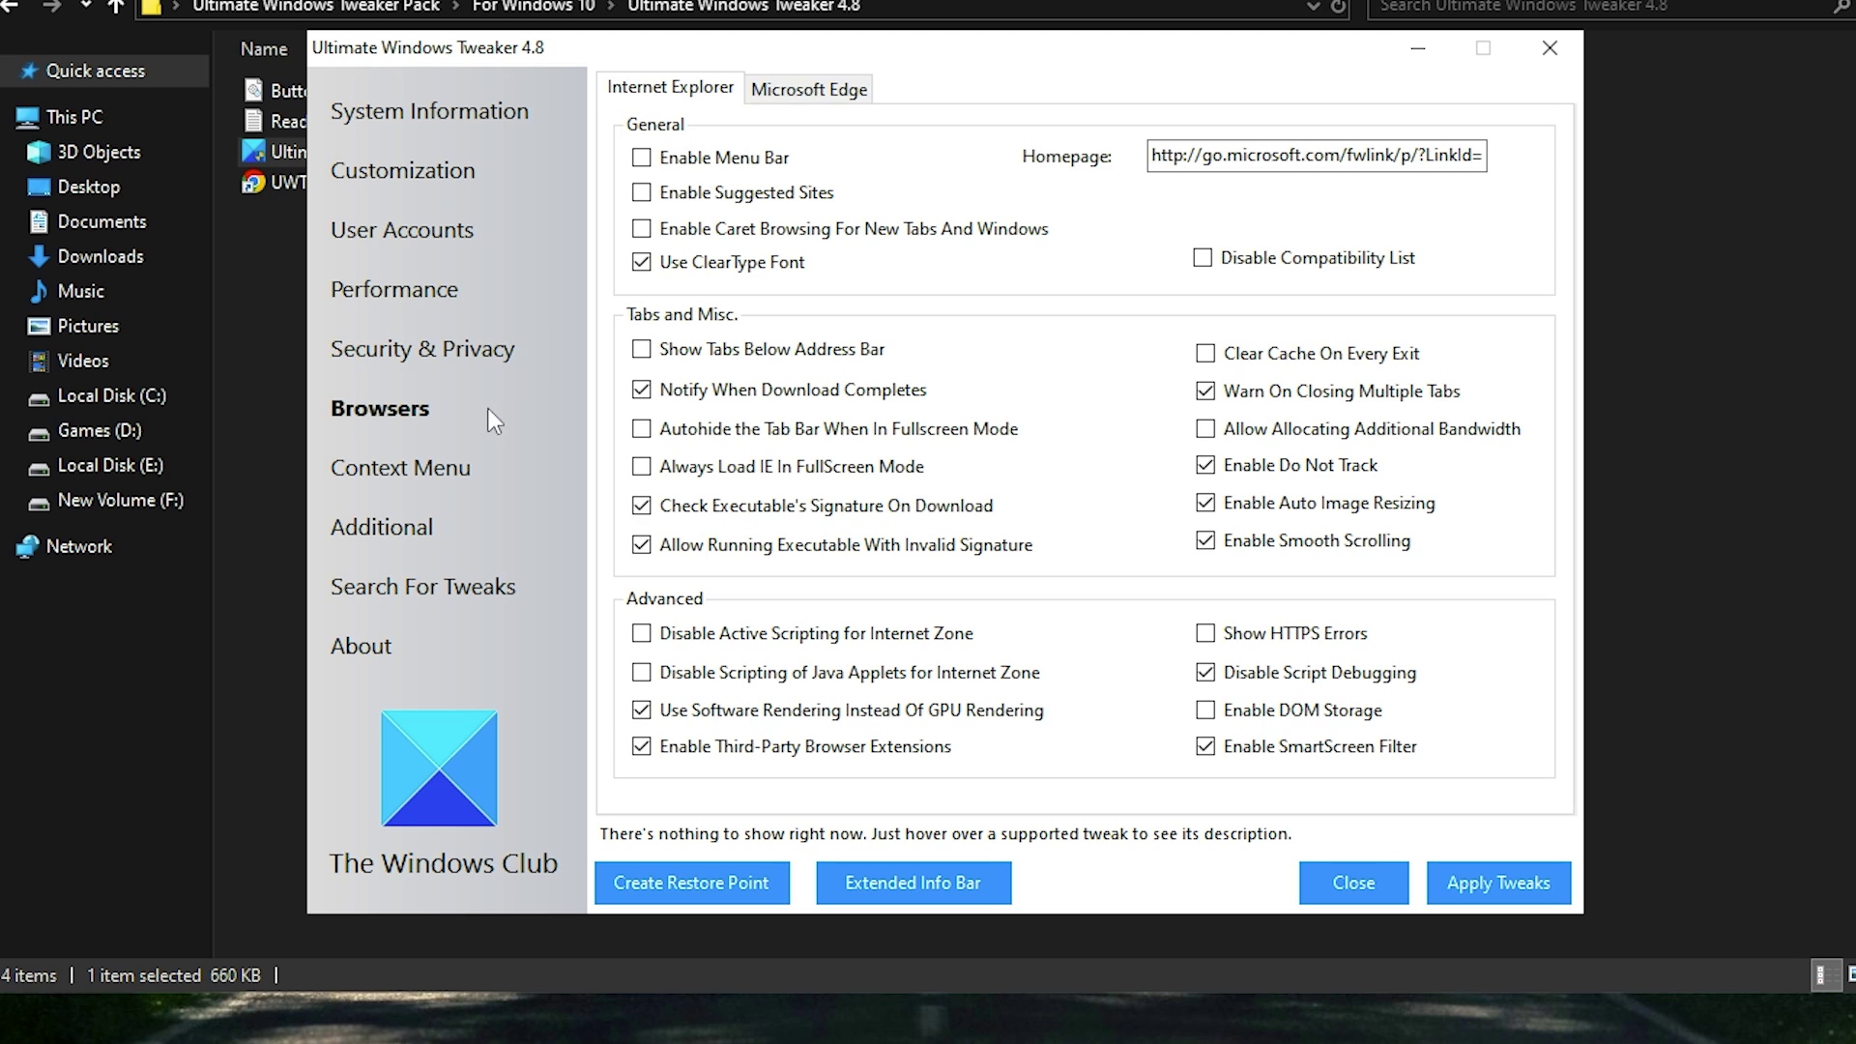
left_click(417, 479)
left_click(407, 534)
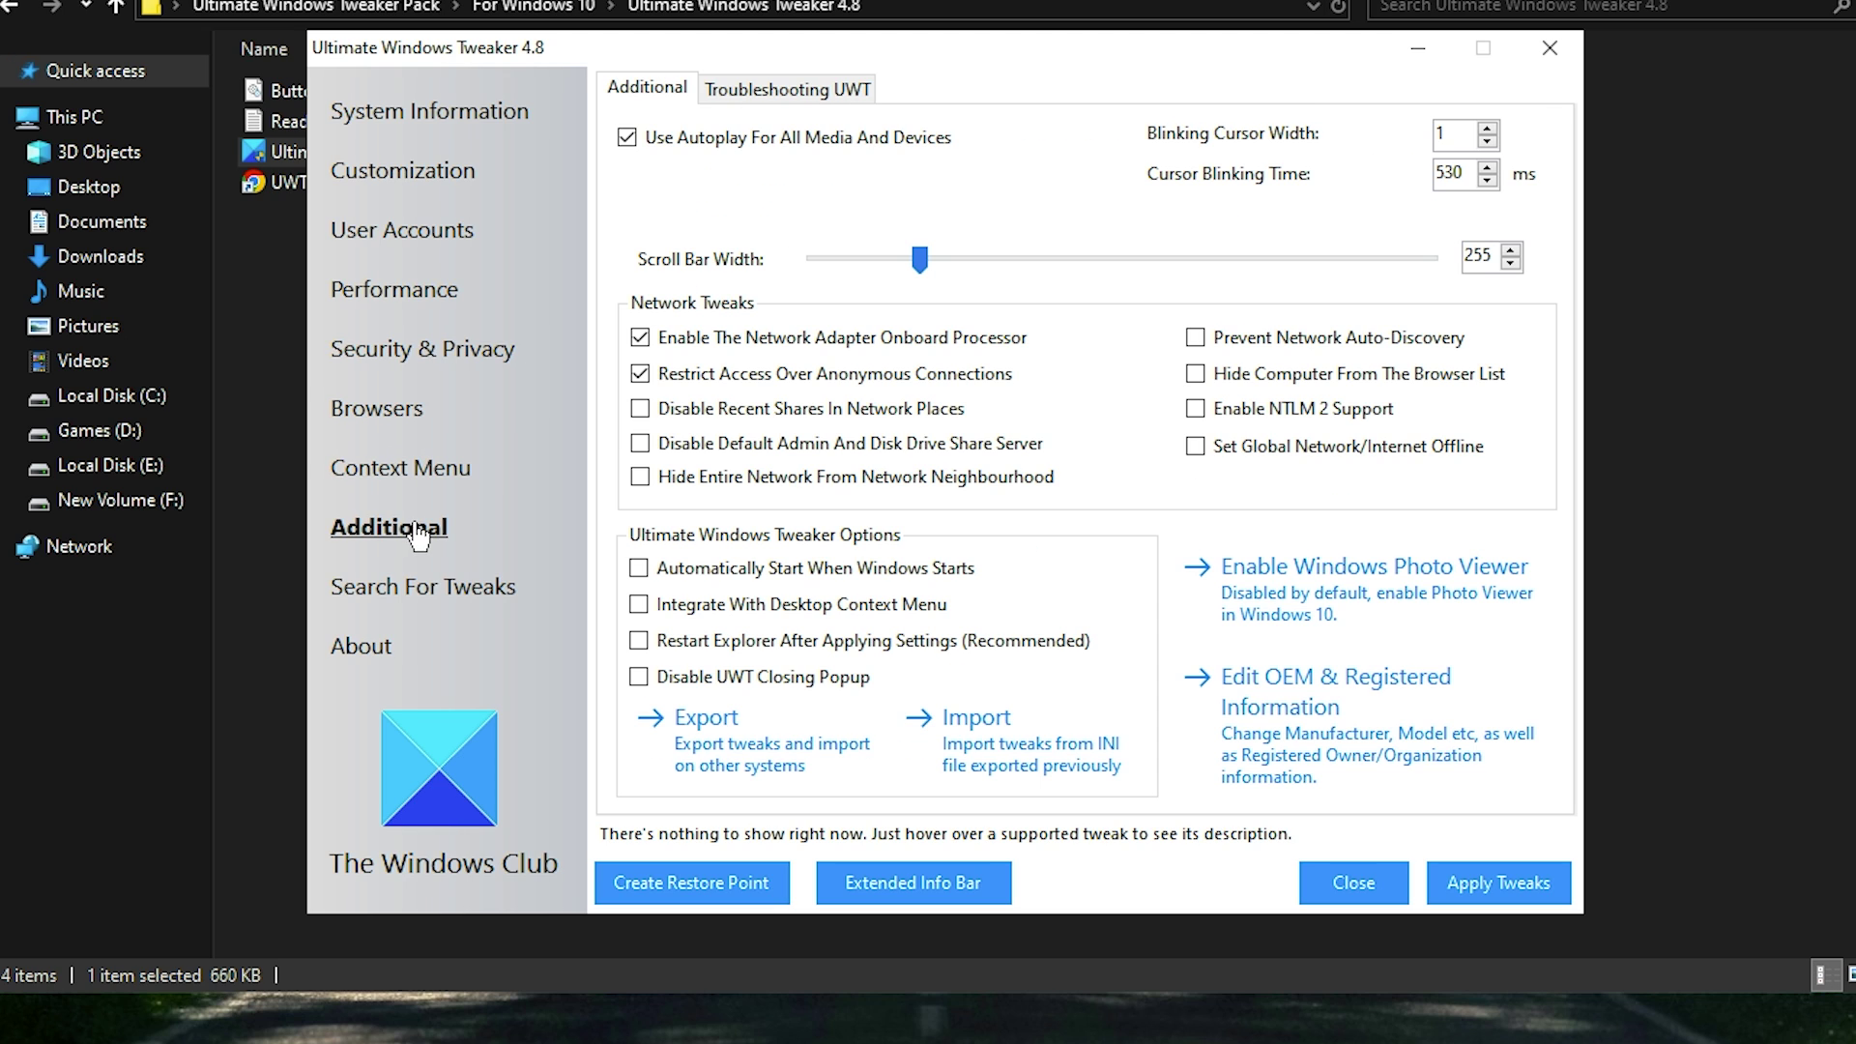
left_click(694, 340)
left_click(706, 379)
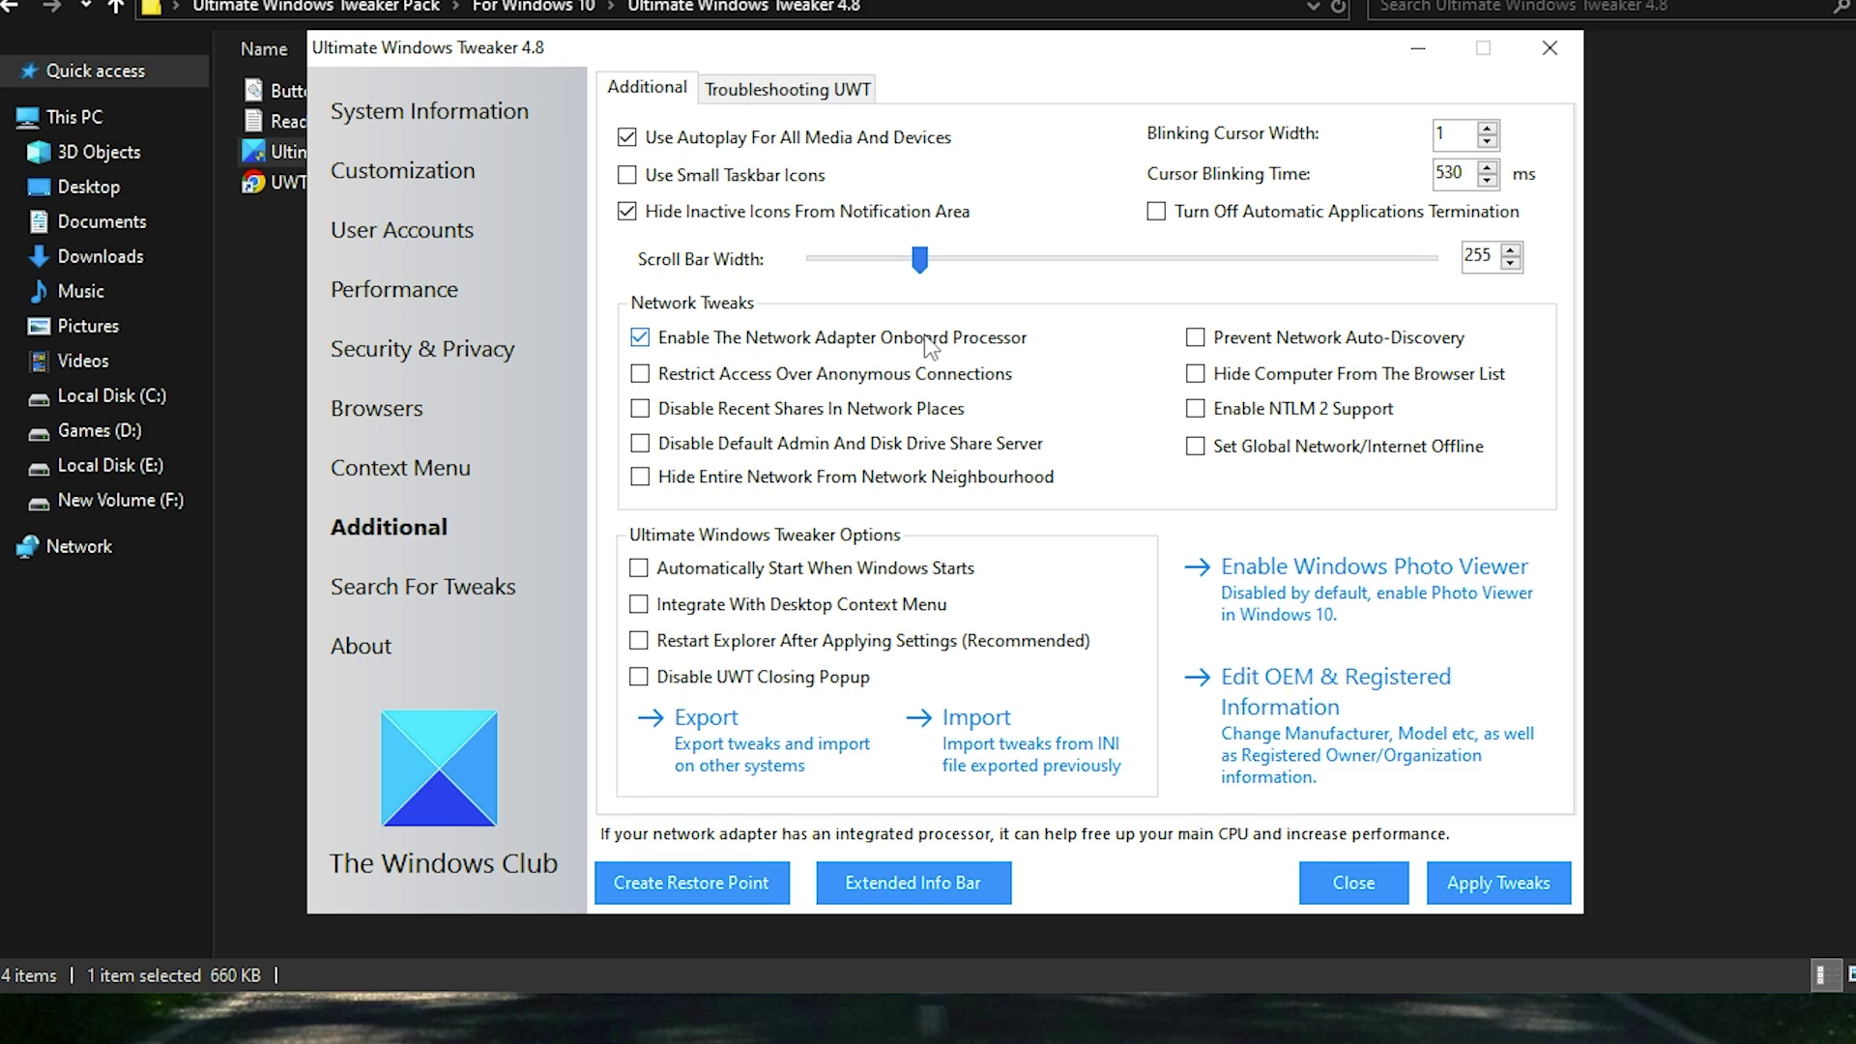
left_click(649, 646)
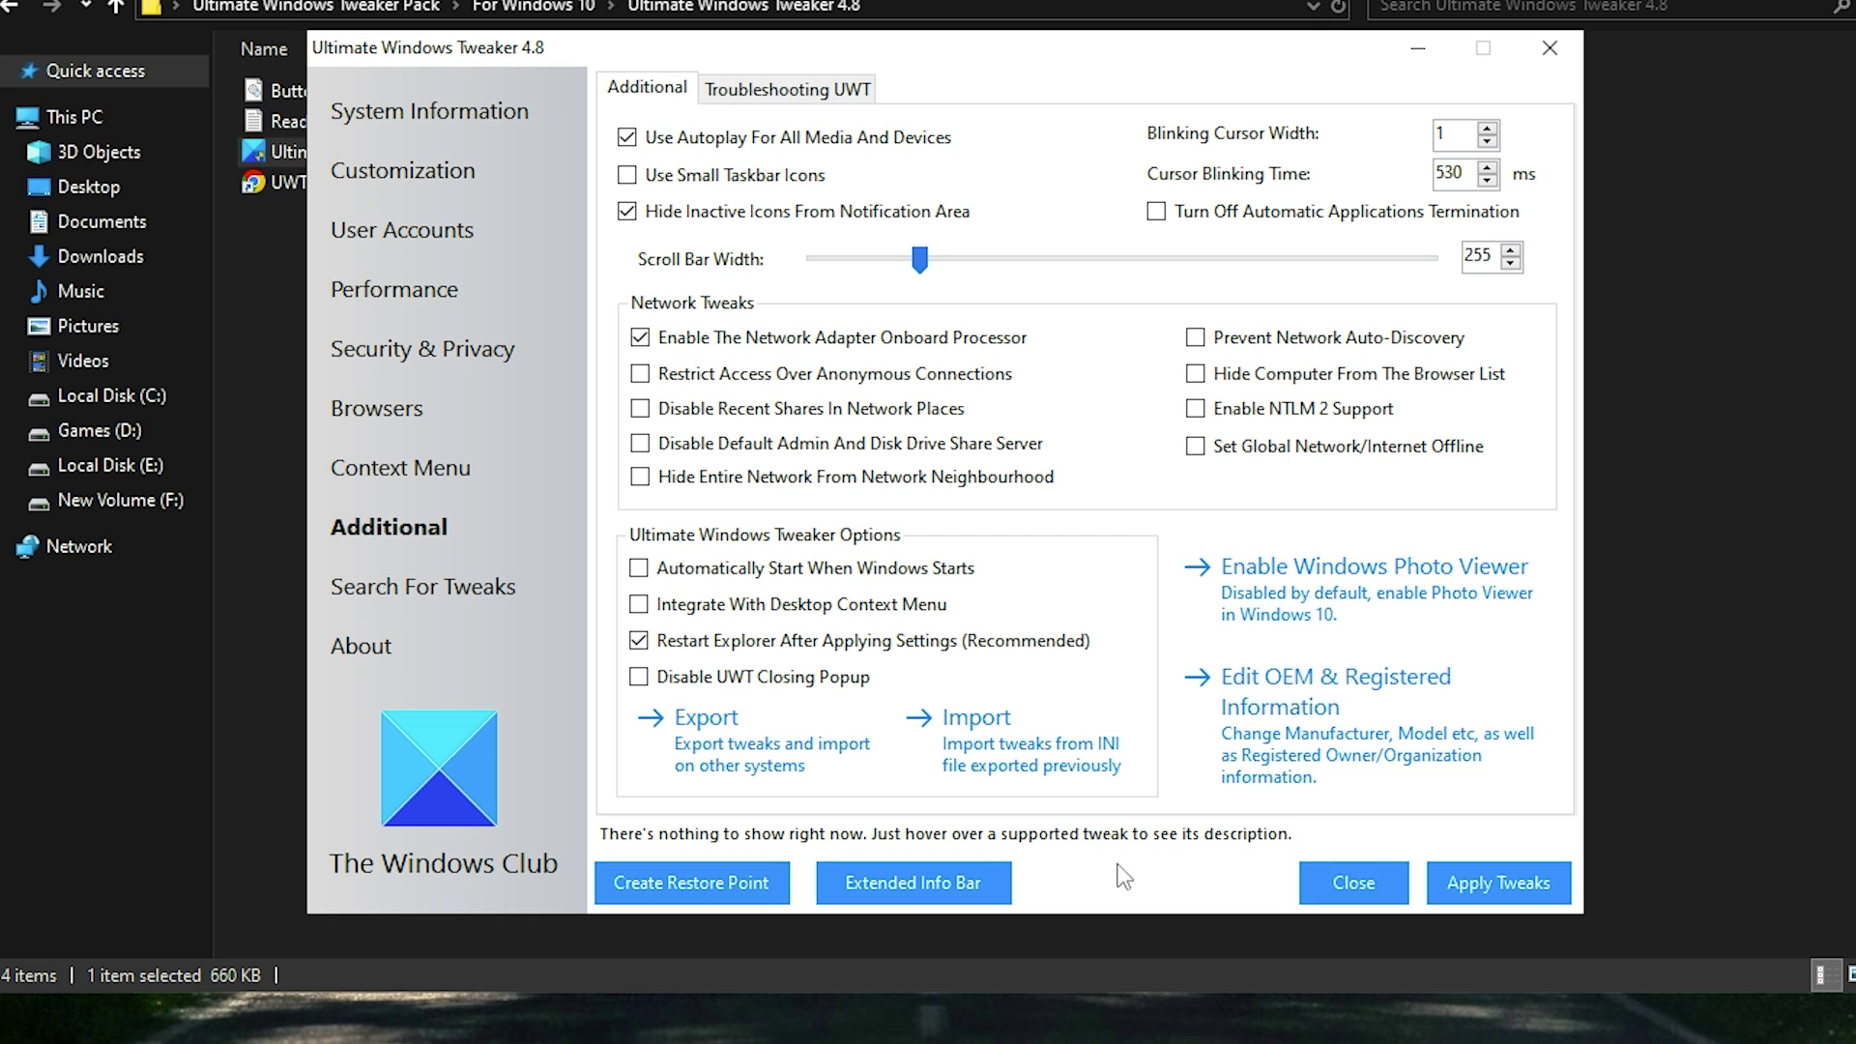
Step: Apply the selected tweaks, then close Ultimate Windows Tweaker and acknowledge the restart recommendation
left_click(1465, 882)
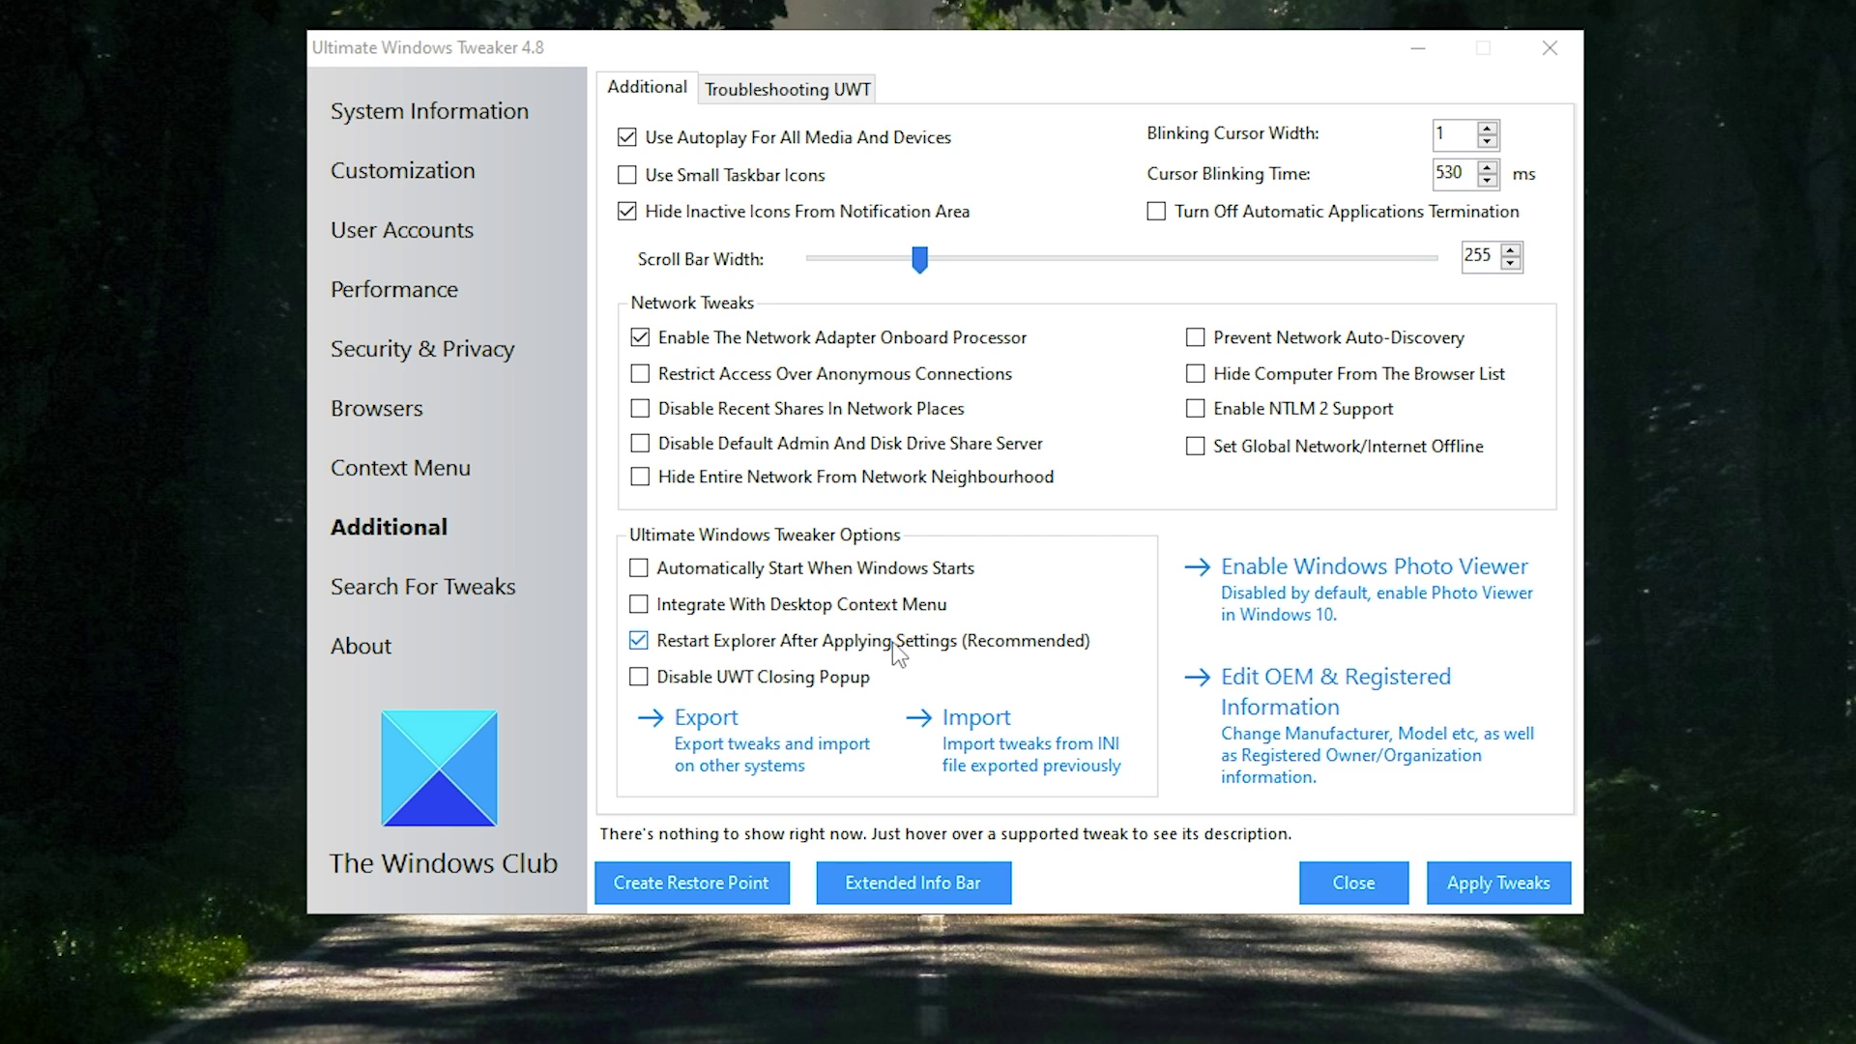
left_click(464, 116)
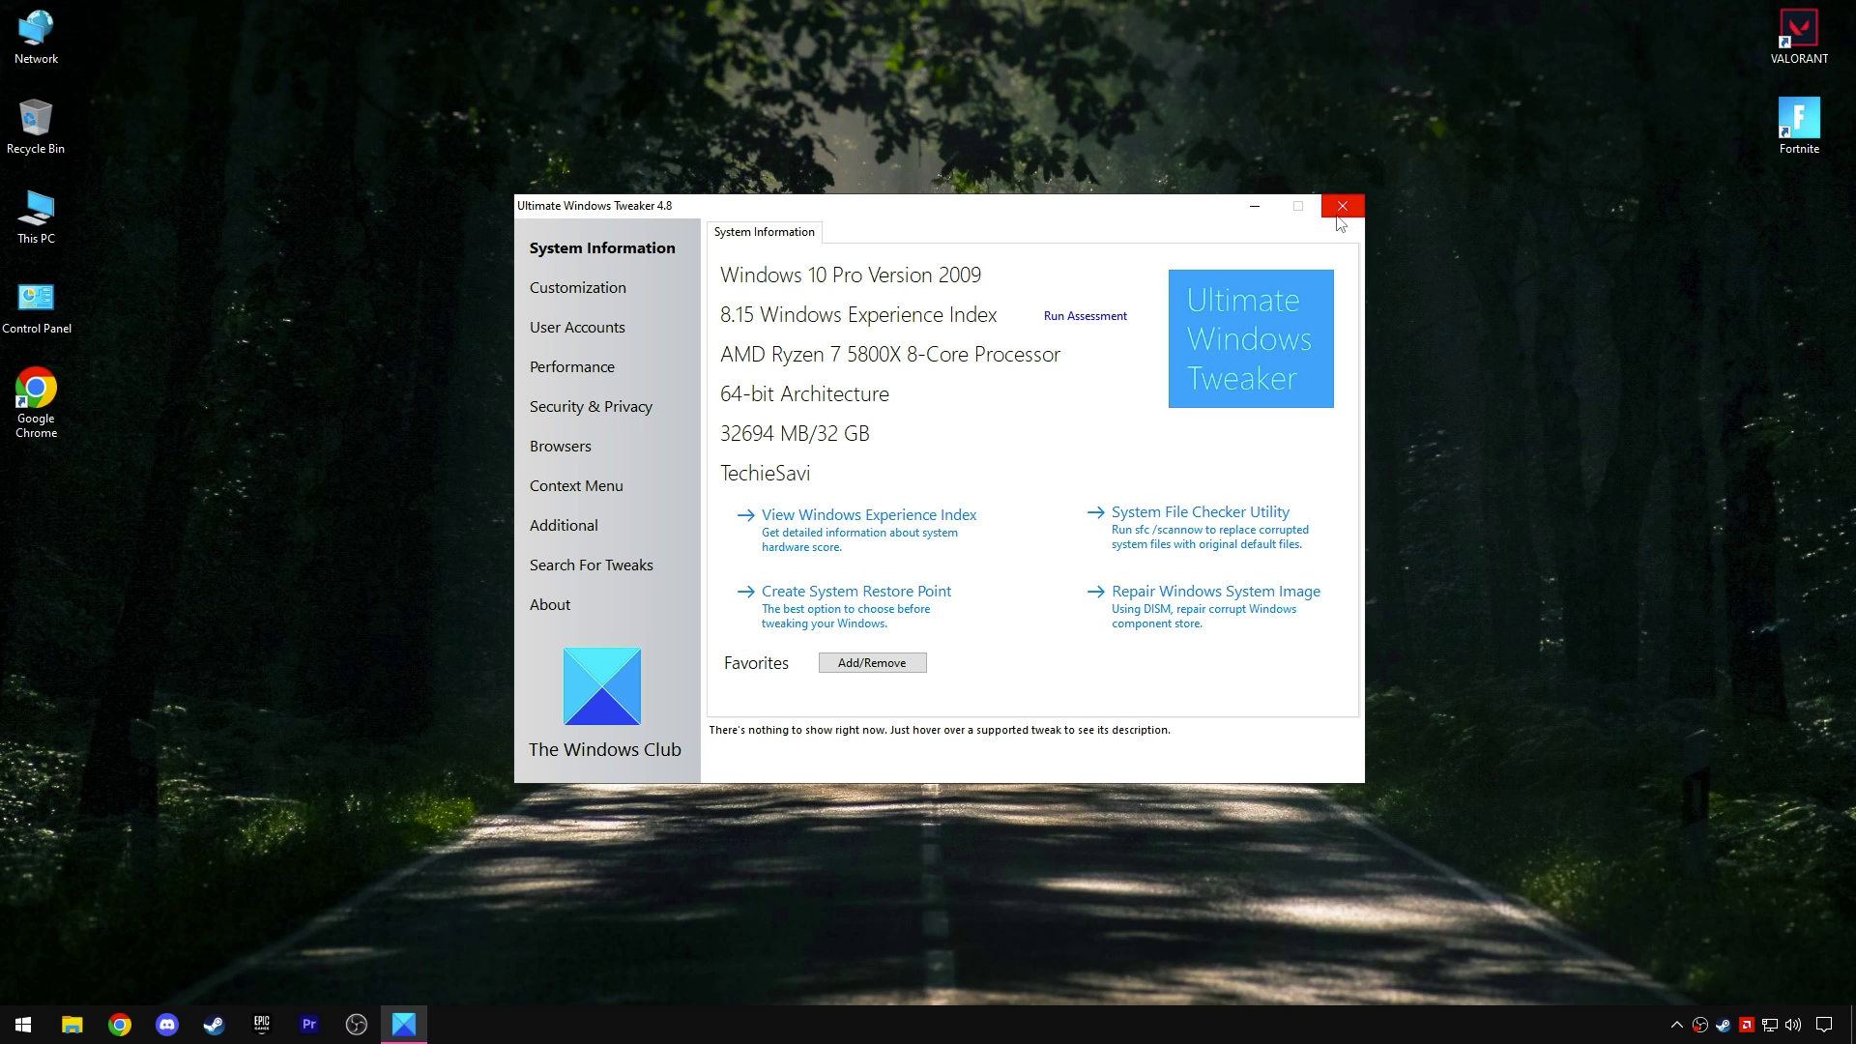
left_click(1550, 47)
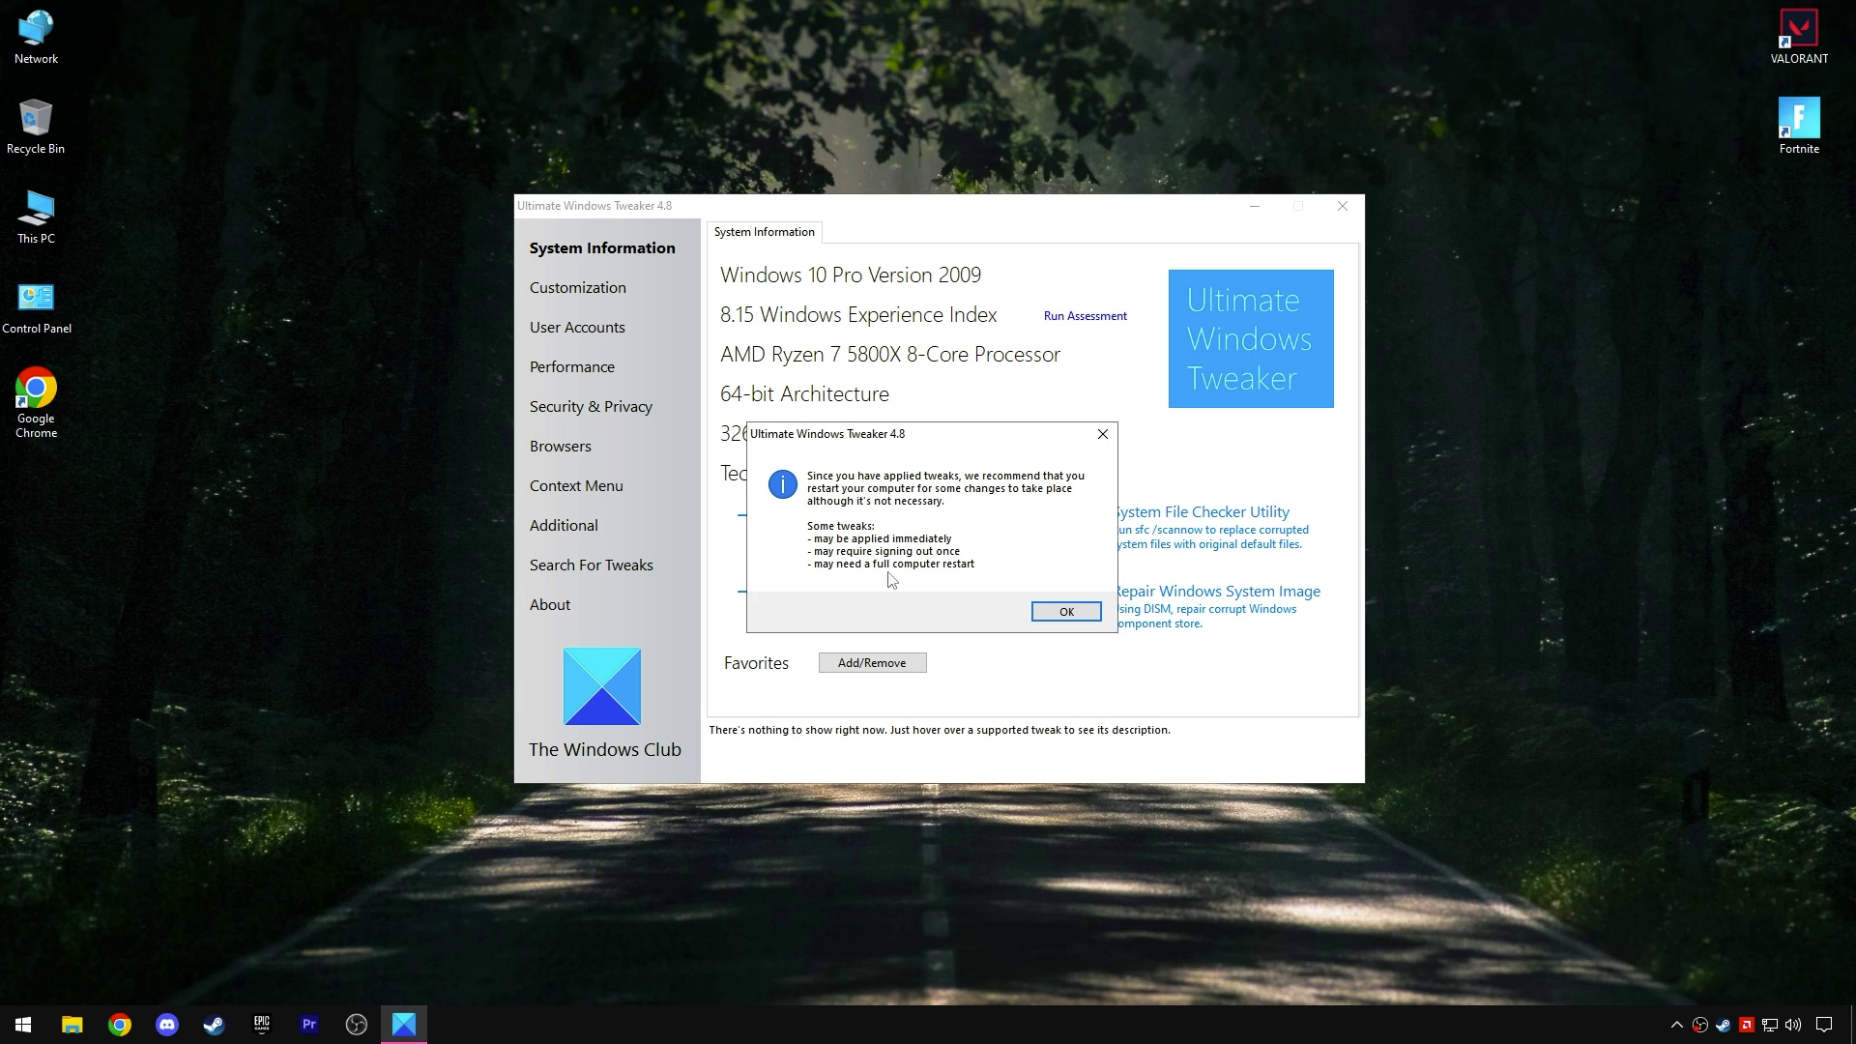
left_click(1075, 613)
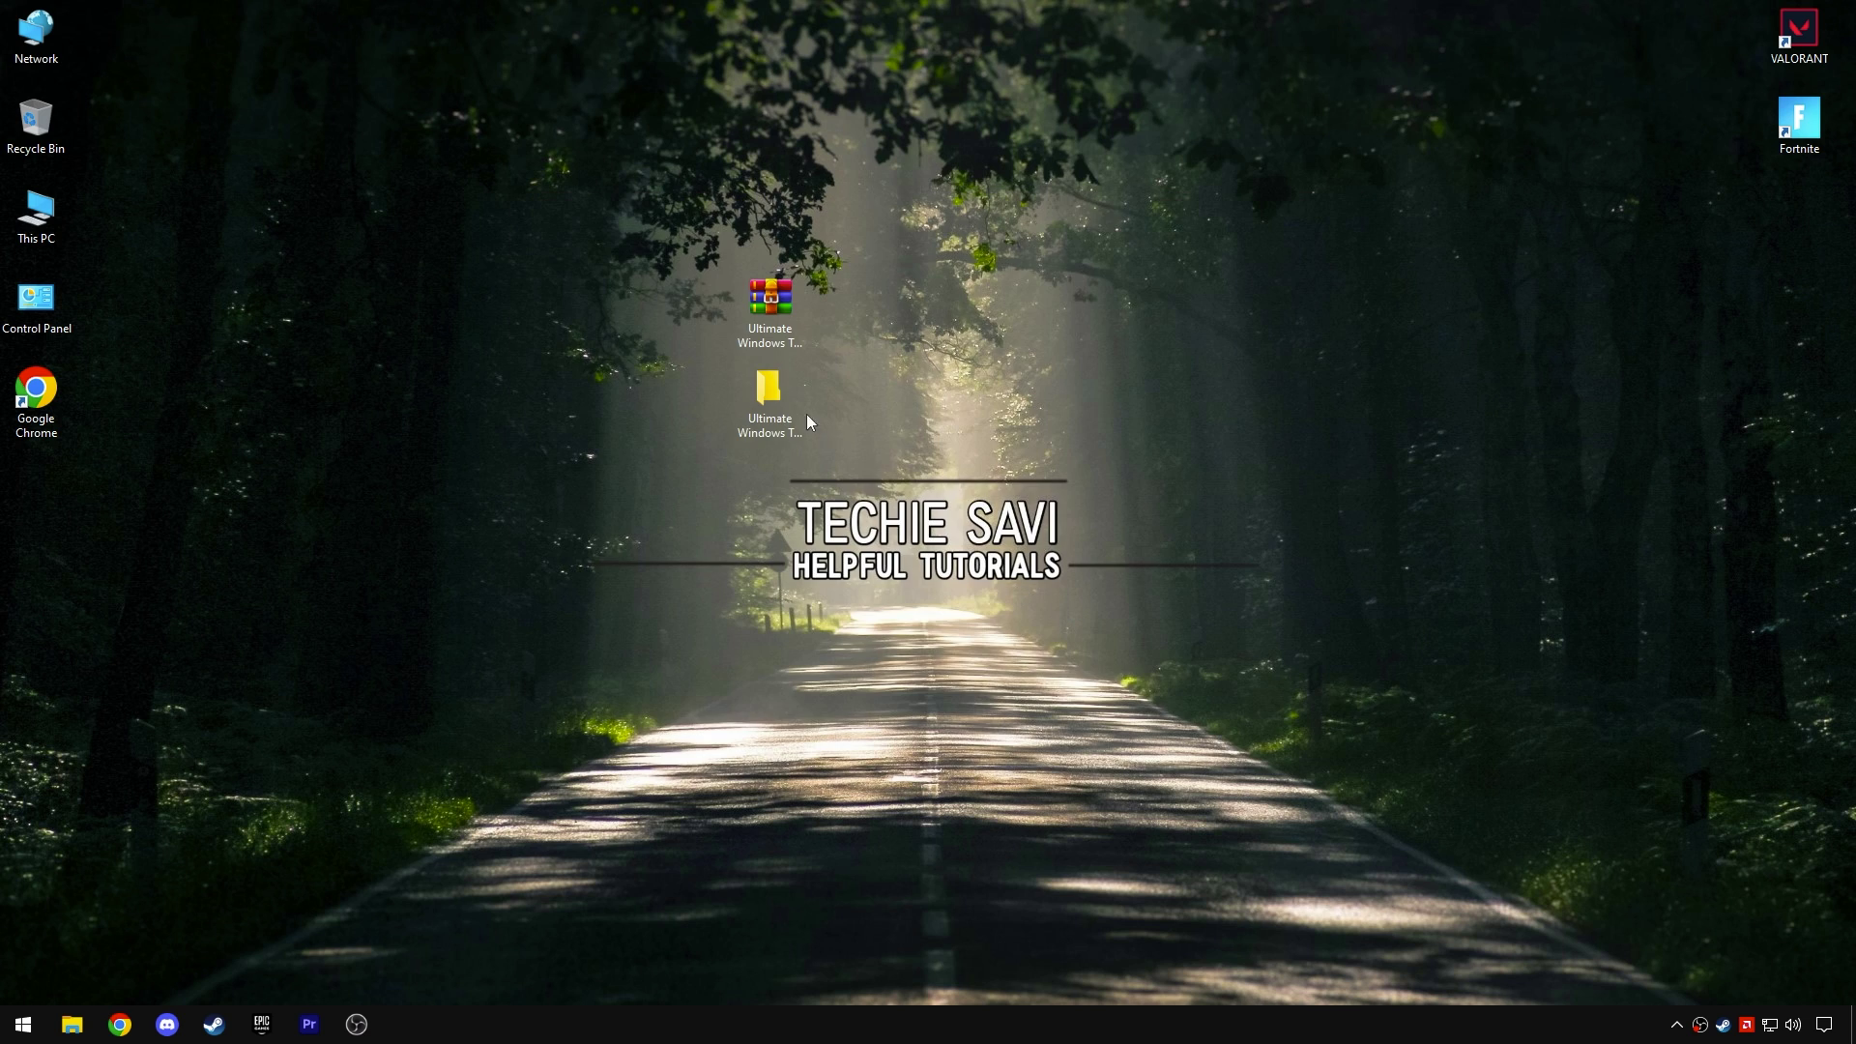
Step: Open the RAM Optimization folder inside the Ultimate Windows Tweaker Pack folder on the desktop
double_click(778, 392)
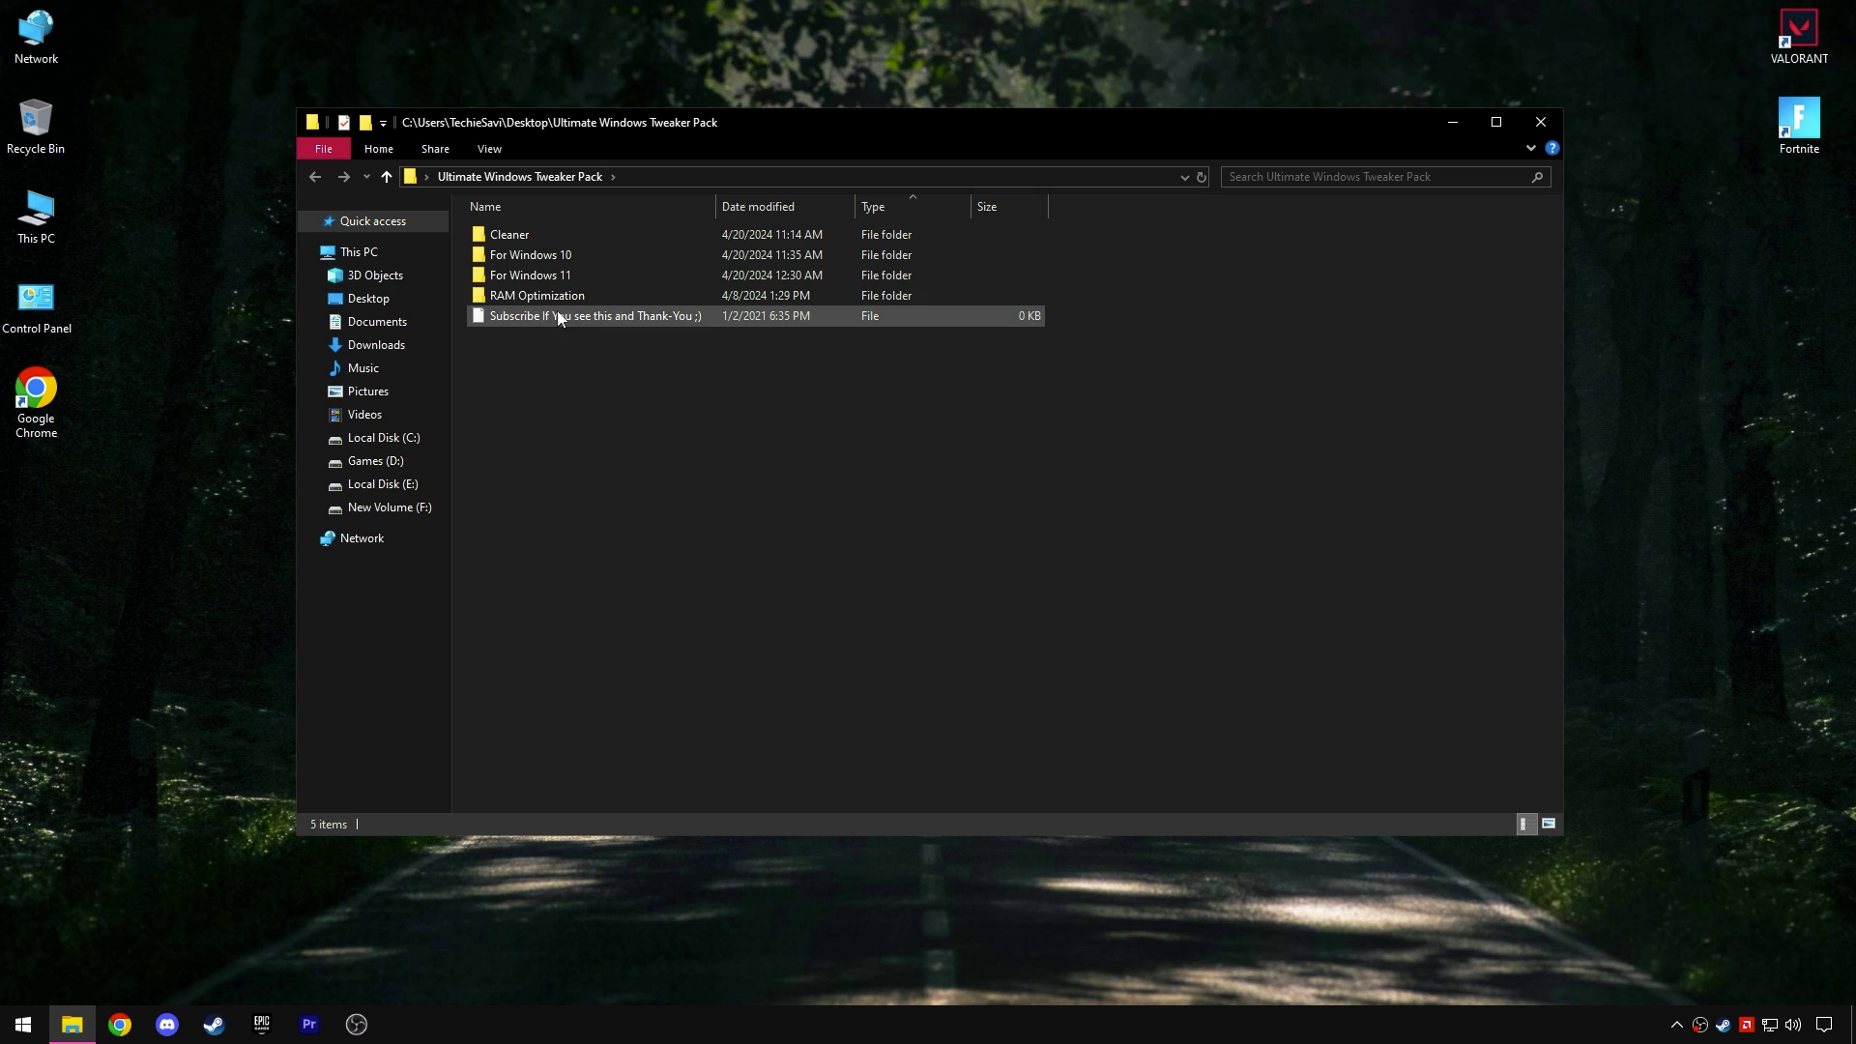
double_click(536, 296)
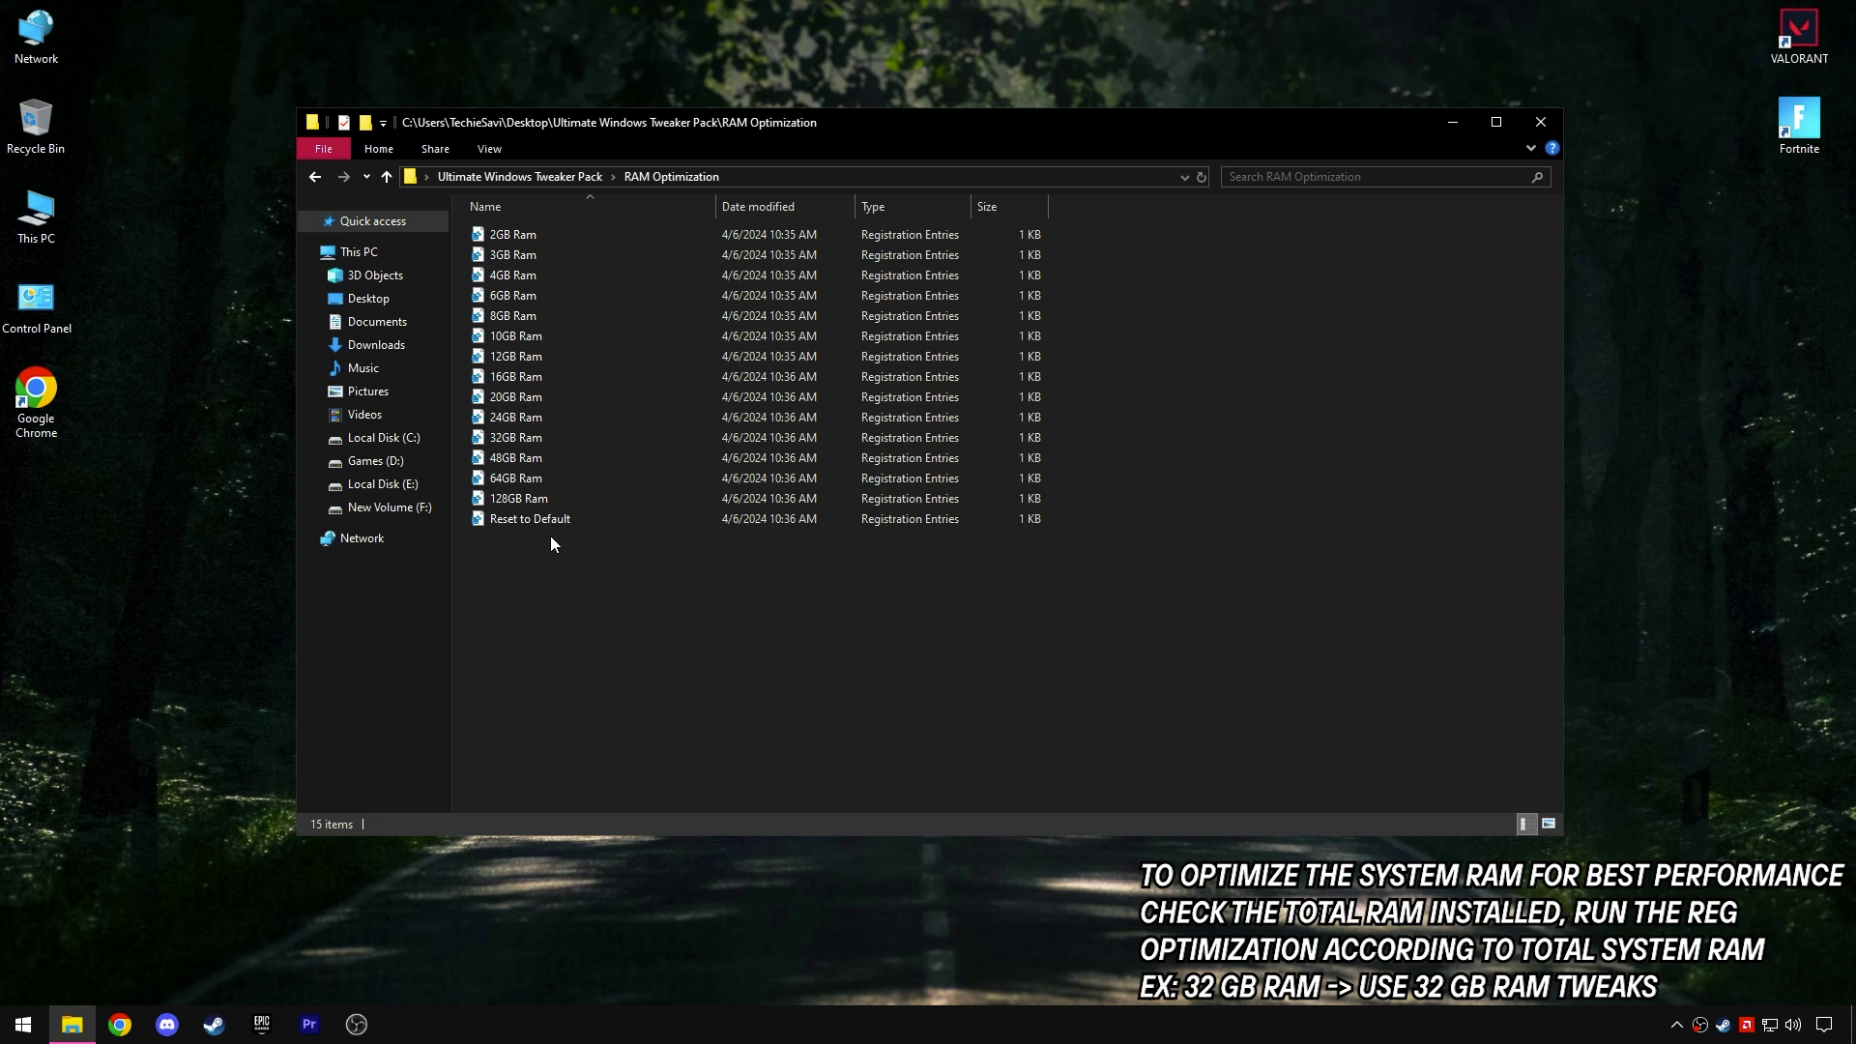
left_click_drag(551, 543, 558, 230)
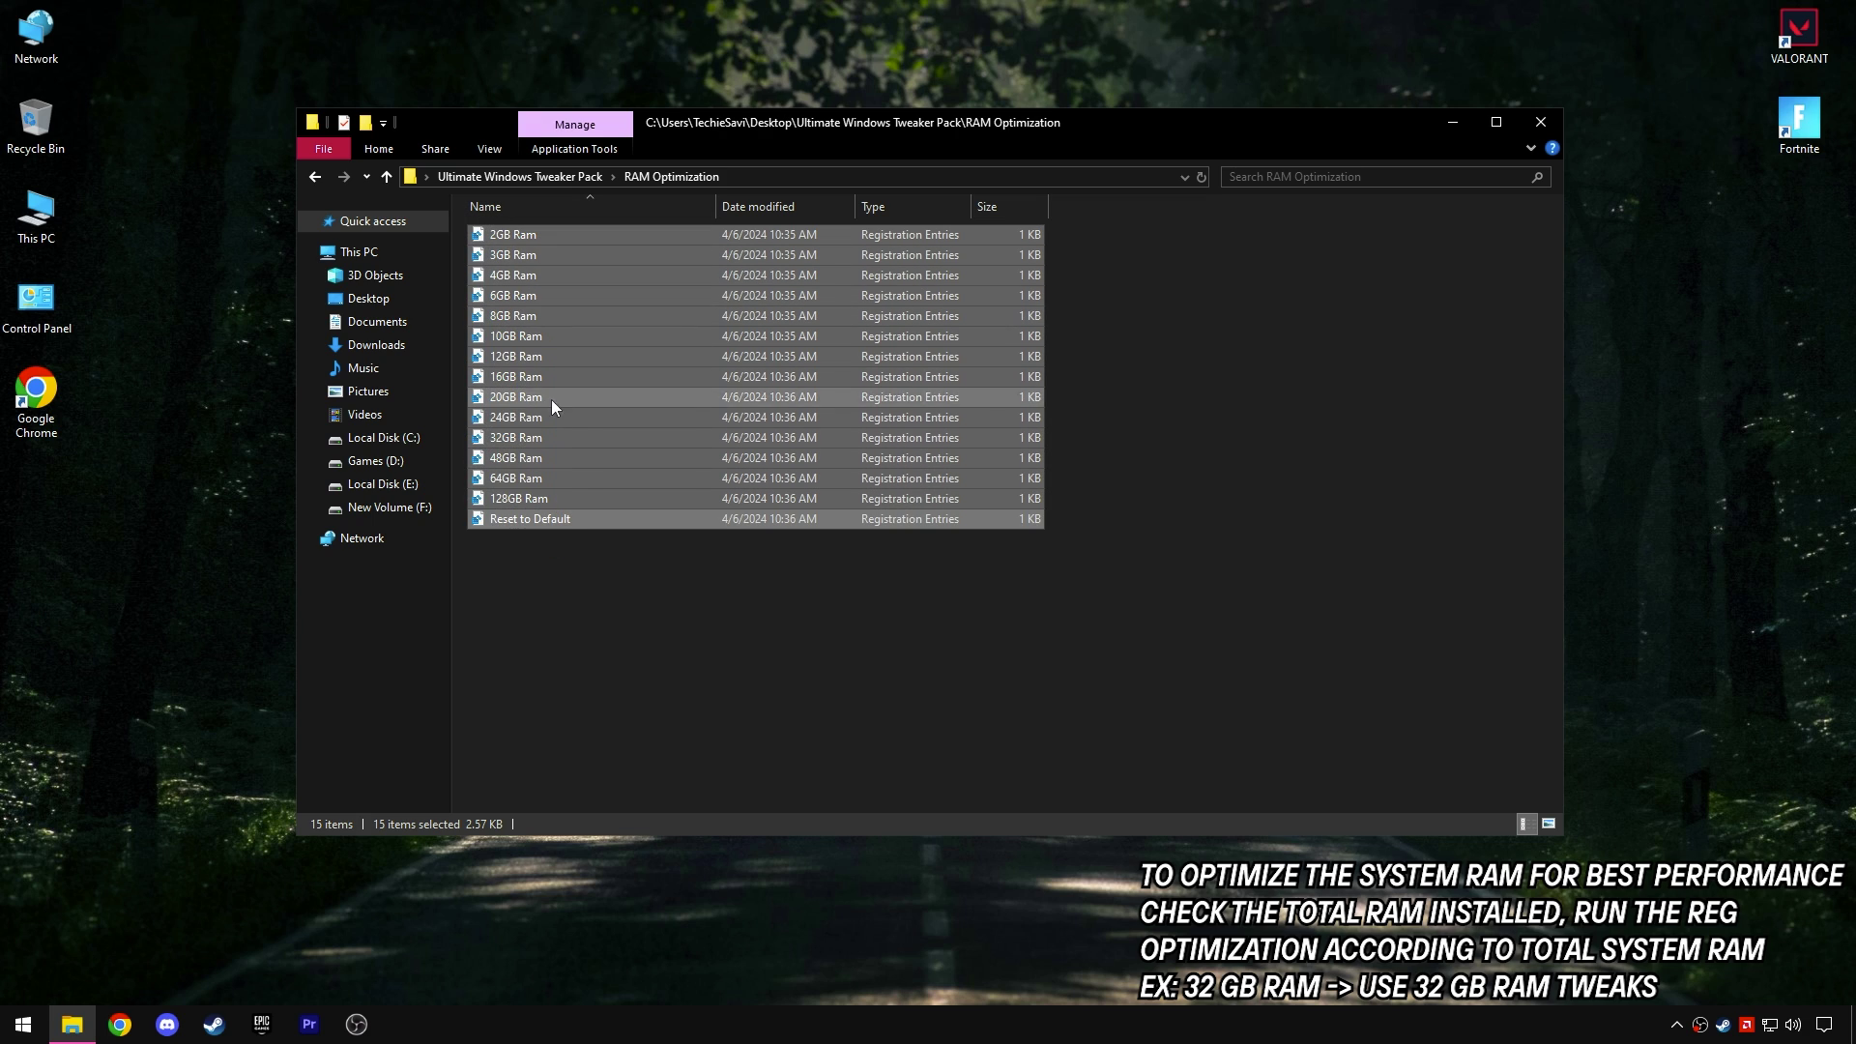
left_click(533, 535)
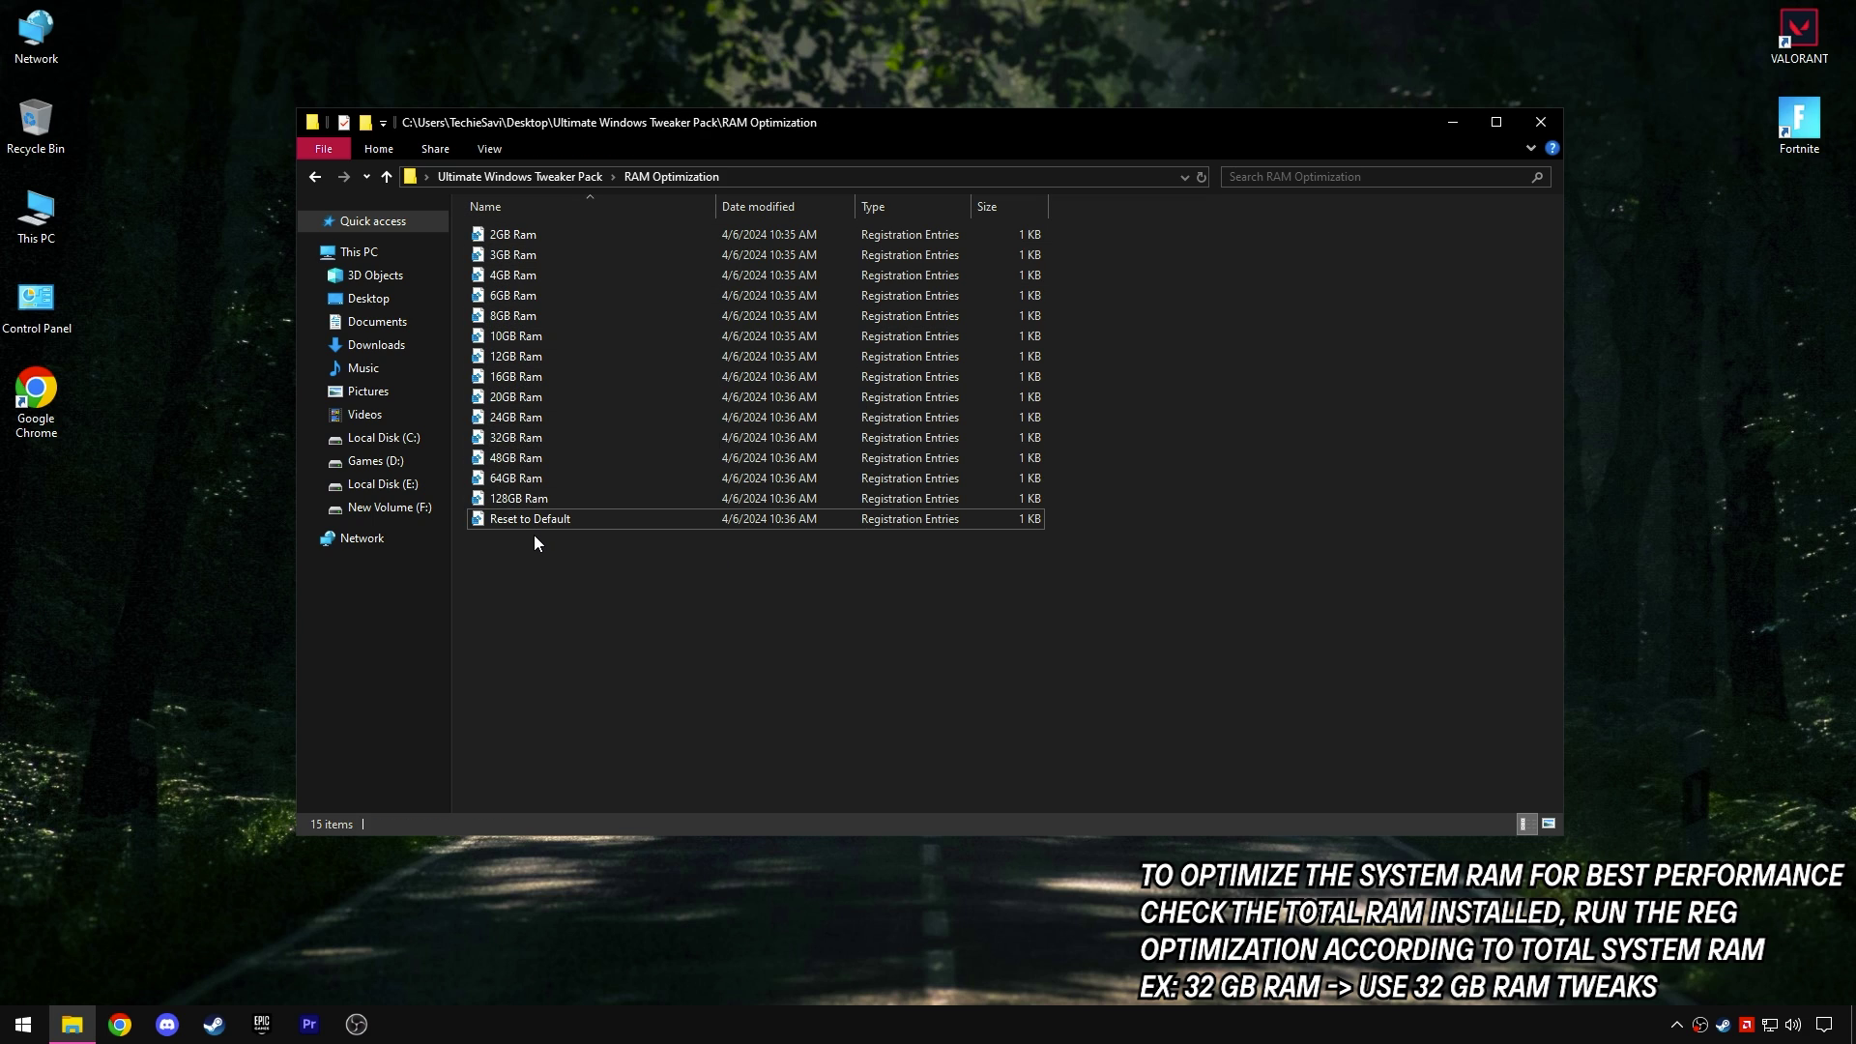
Step: Check the total installed memory in Task Manager's performance view, and close Task Manager
right_click(48, 1007)
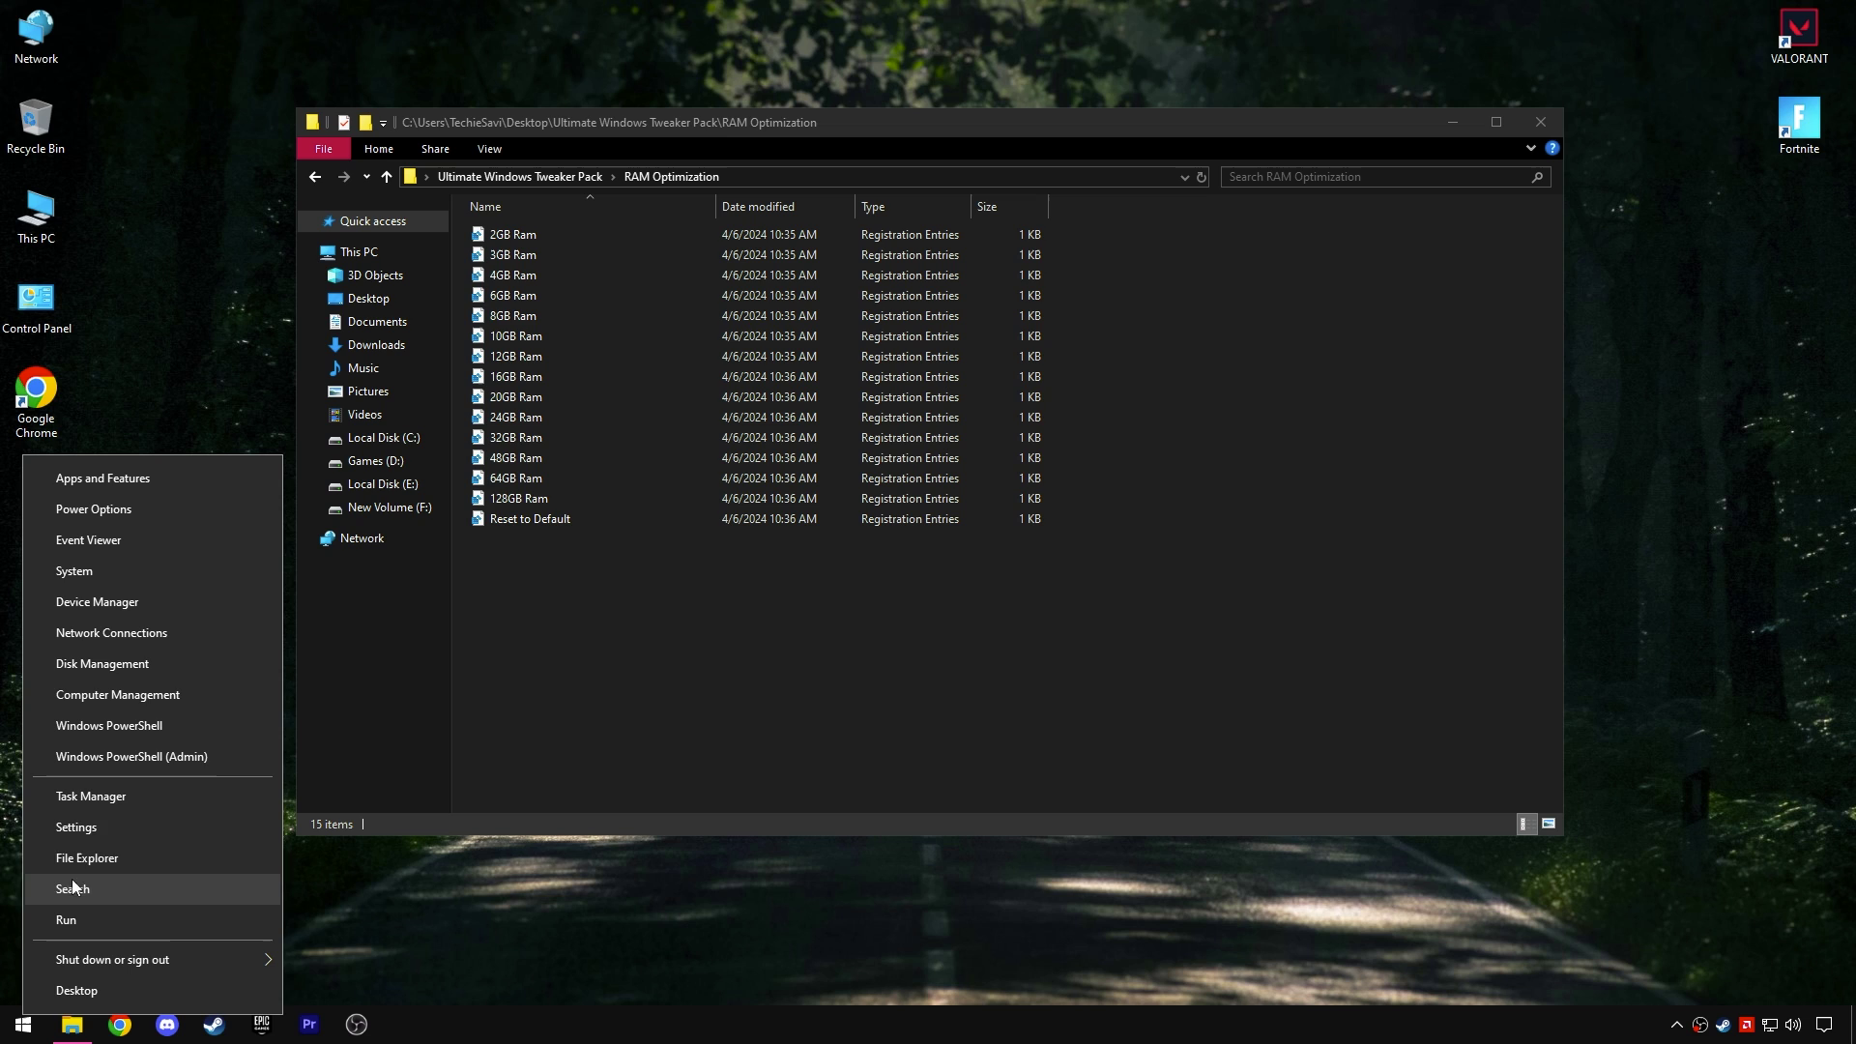
left_click(111, 791)
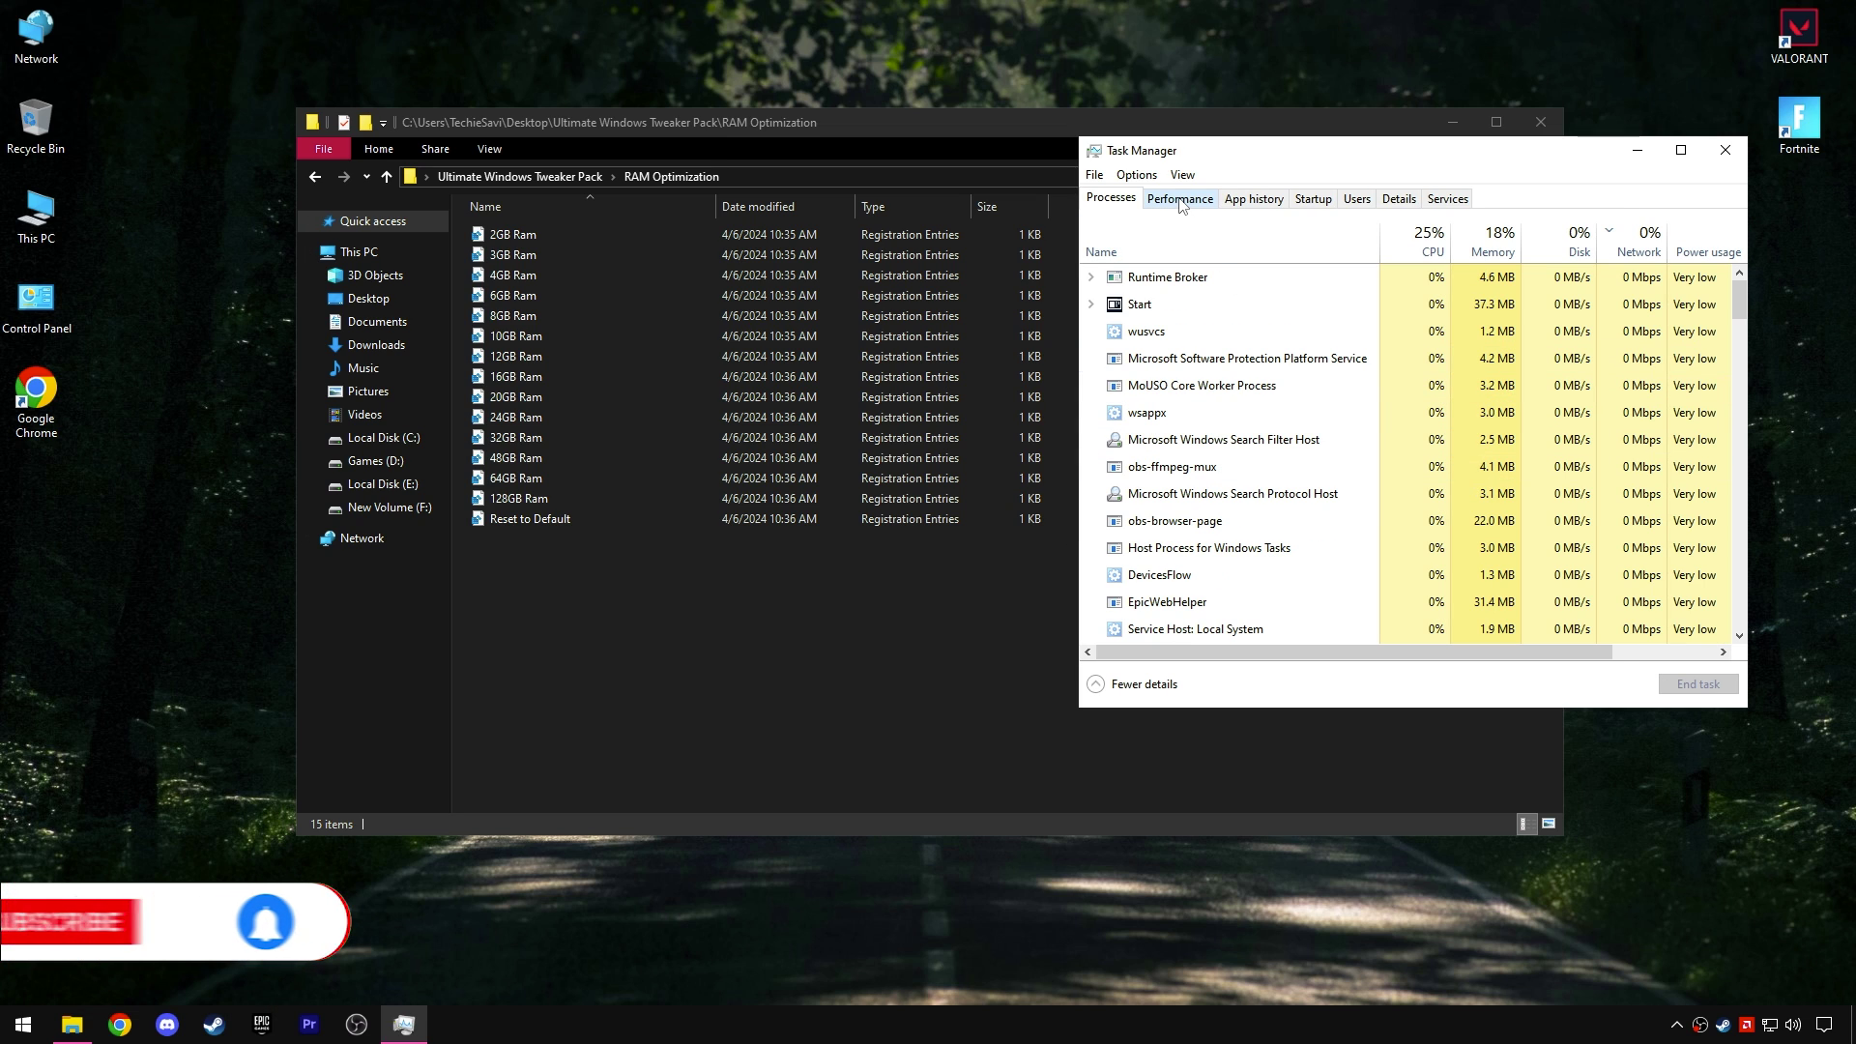
left_click(1179, 198)
left_click(1228, 306)
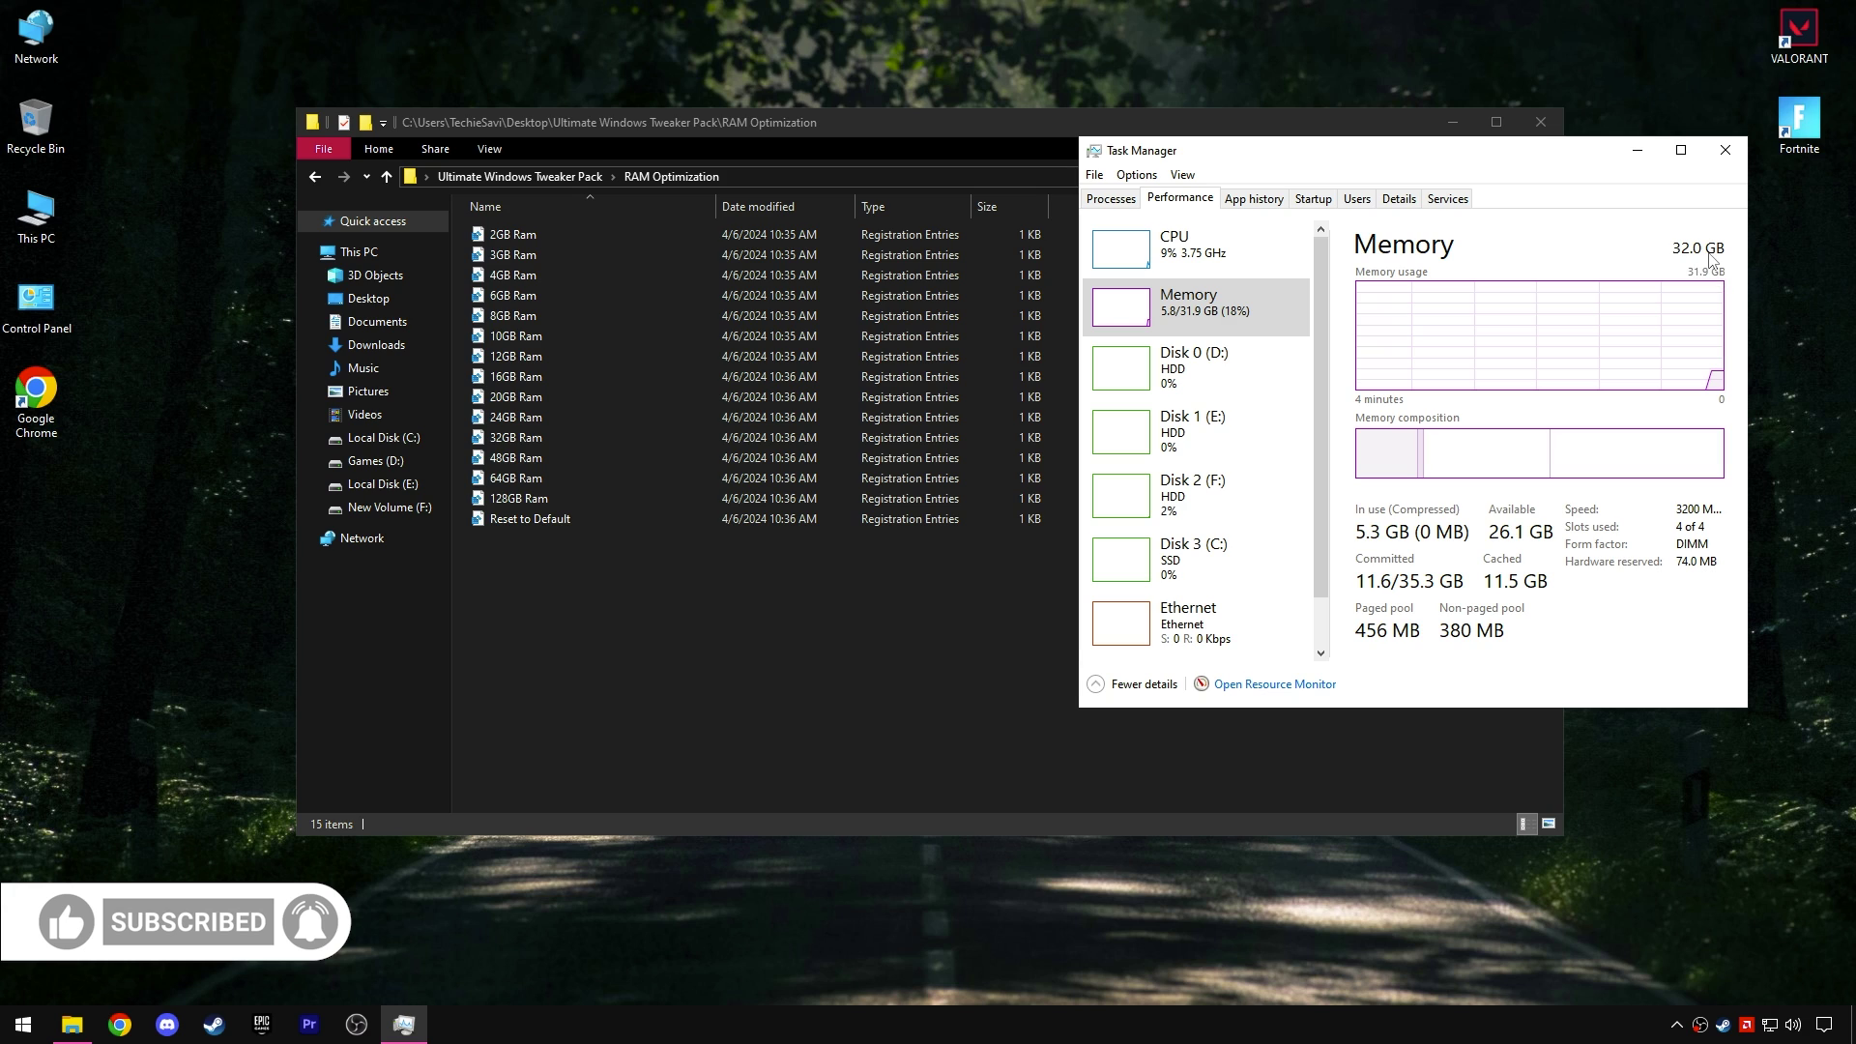
left_click(1725, 149)
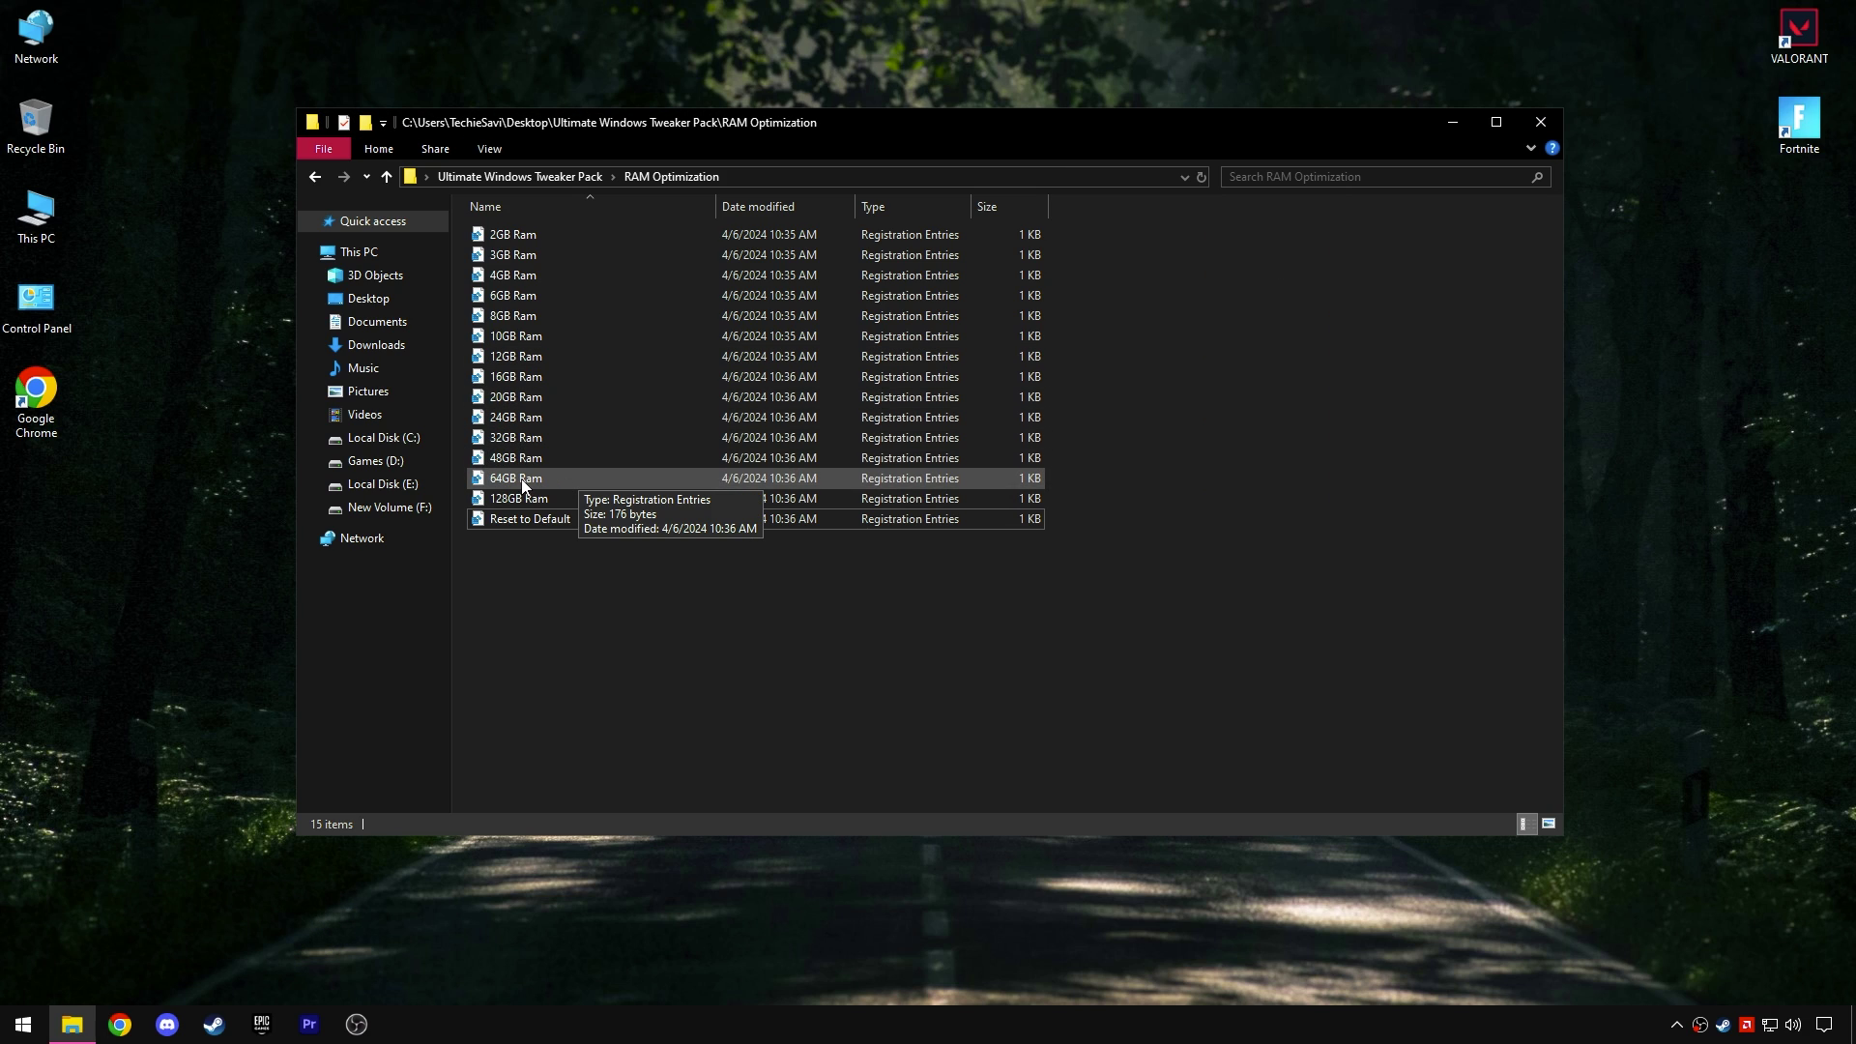
Step: Merge the 32GB Ram registration file into the registry, confirming the warning
right_click(509, 437)
left_click(541, 448)
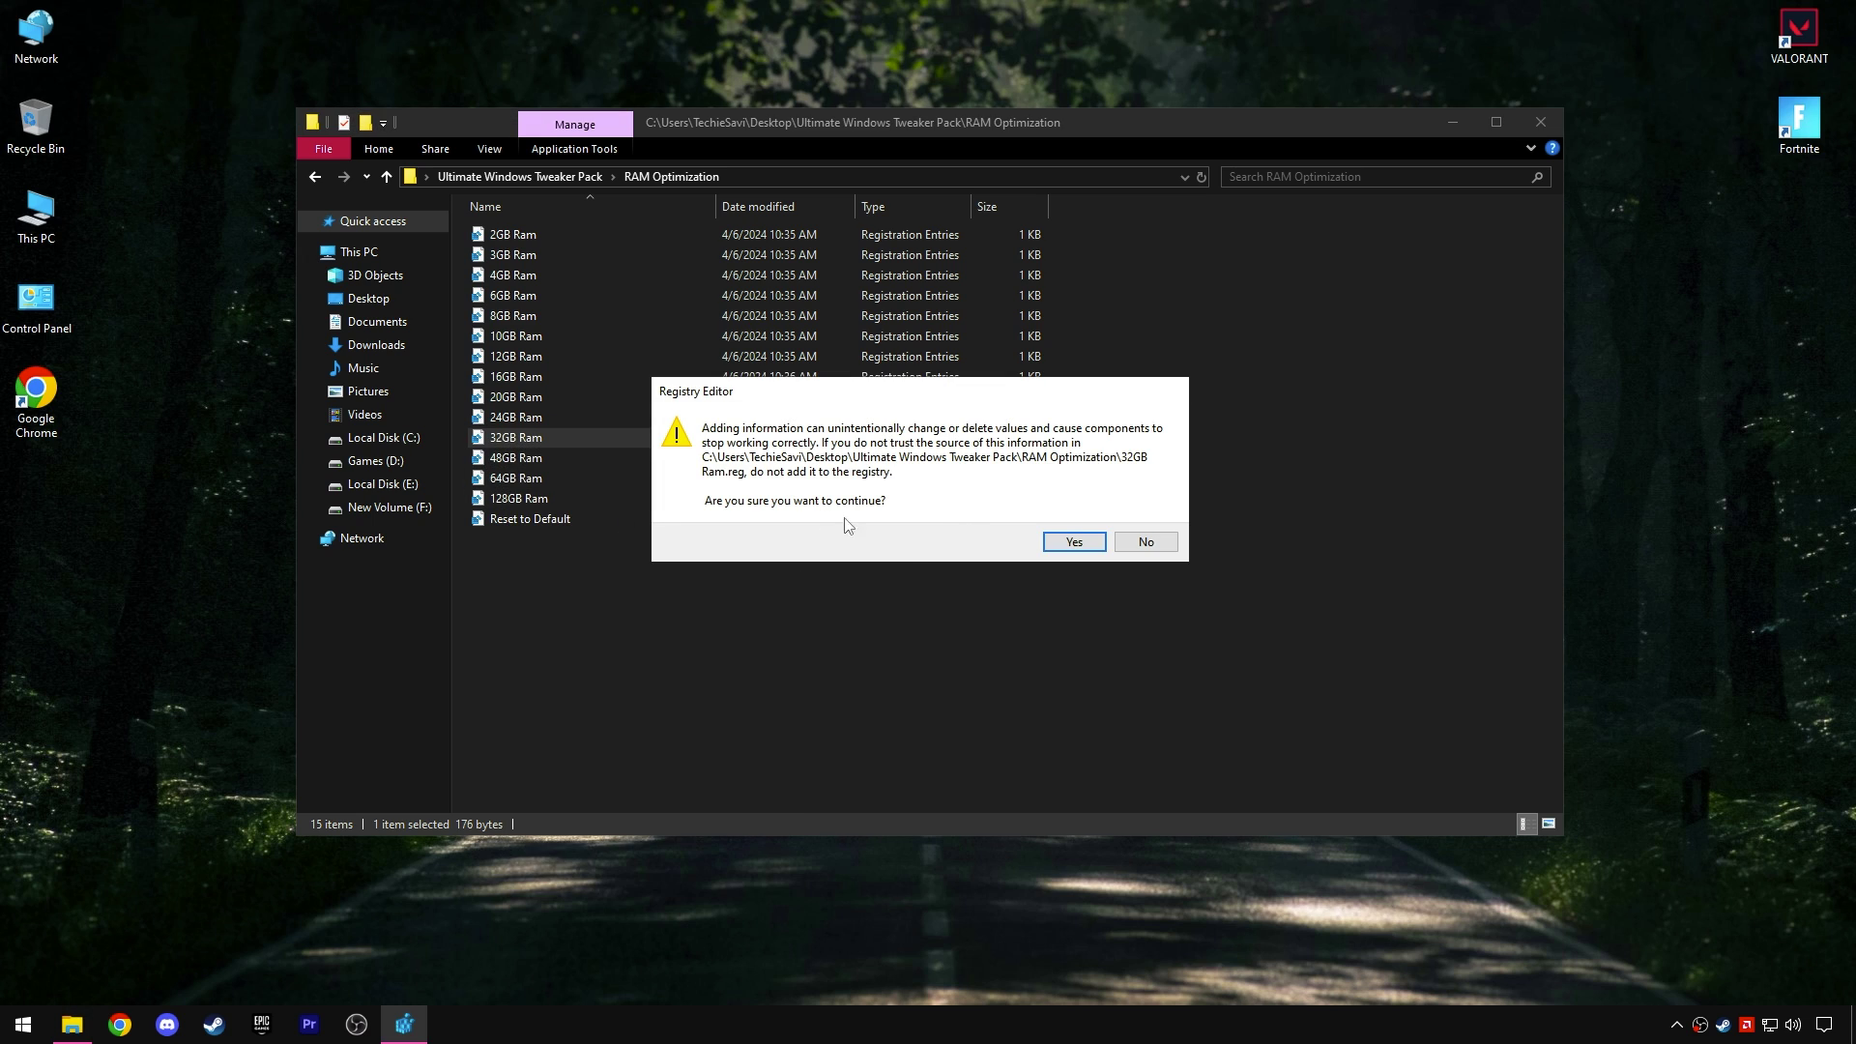
left_click(1074, 541)
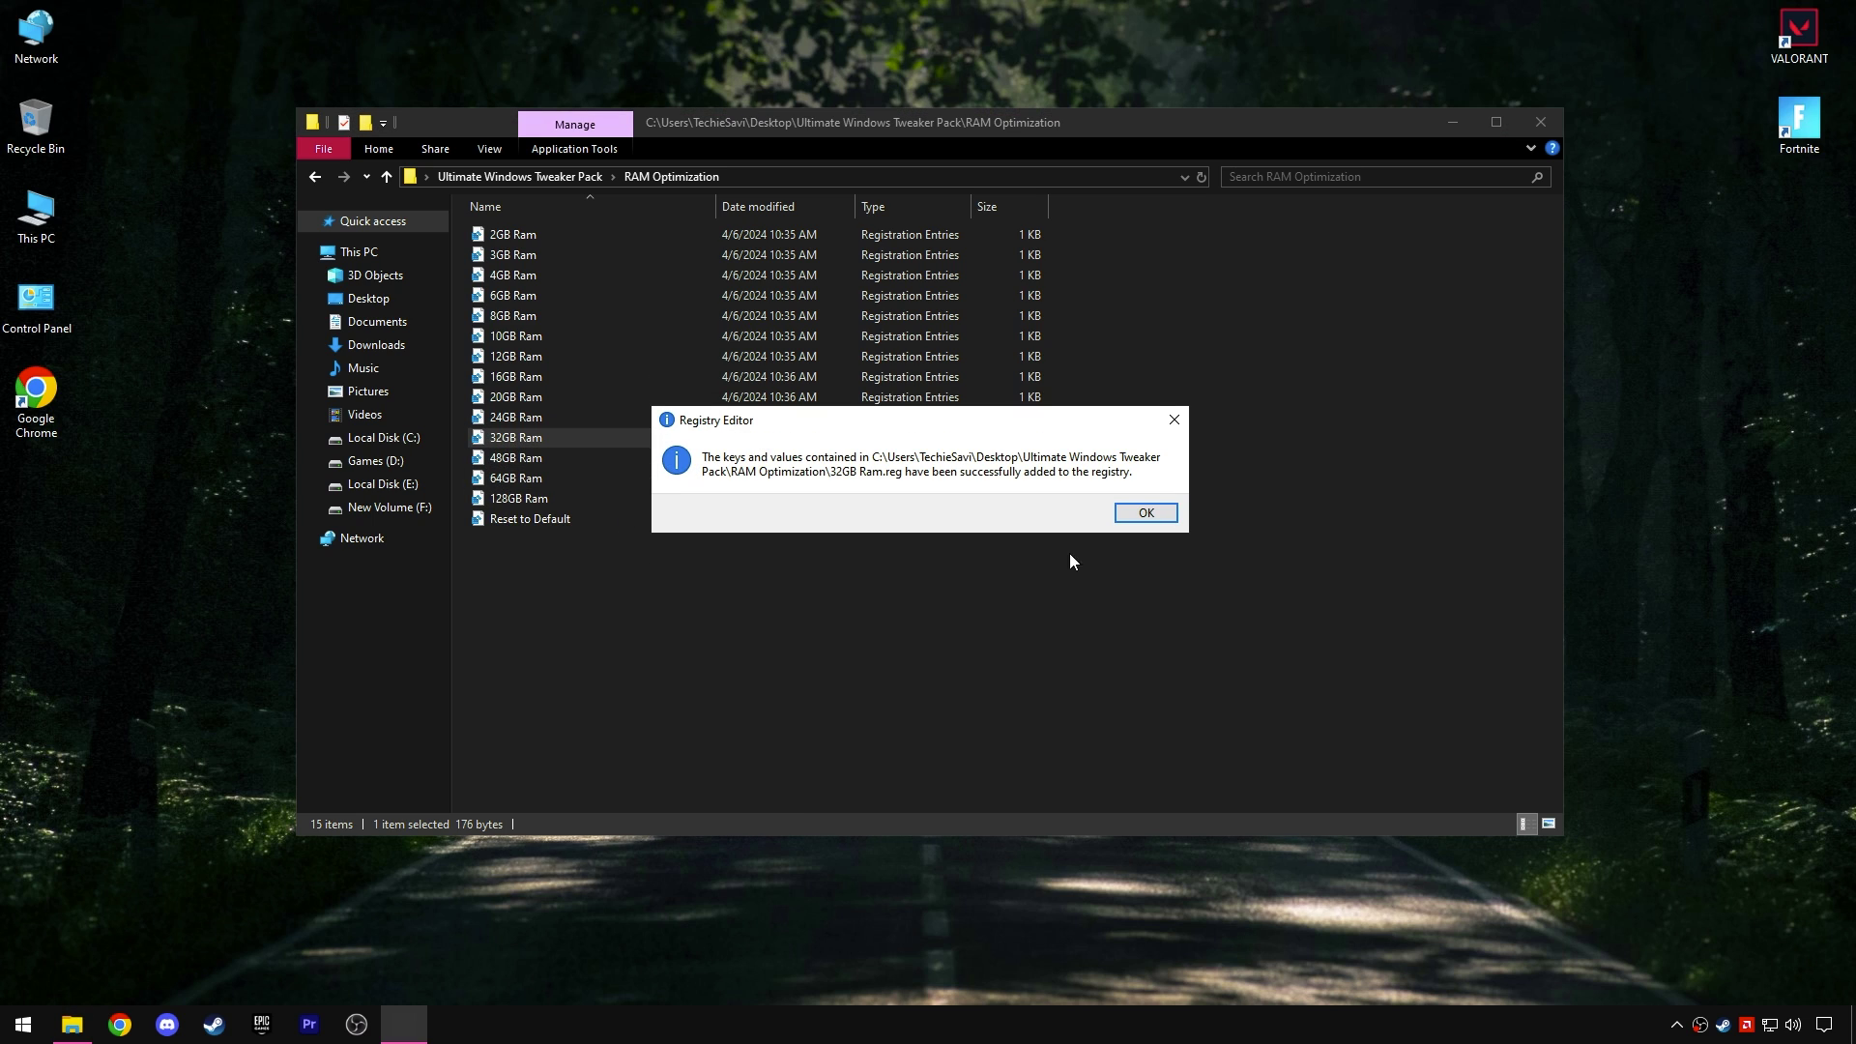
left_click(1150, 514)
Step: Return to the Ultimate Windows Tweaker Pack folder and close its window
key("BackSpace")
left_click_drag(611, 368, 648, 317)
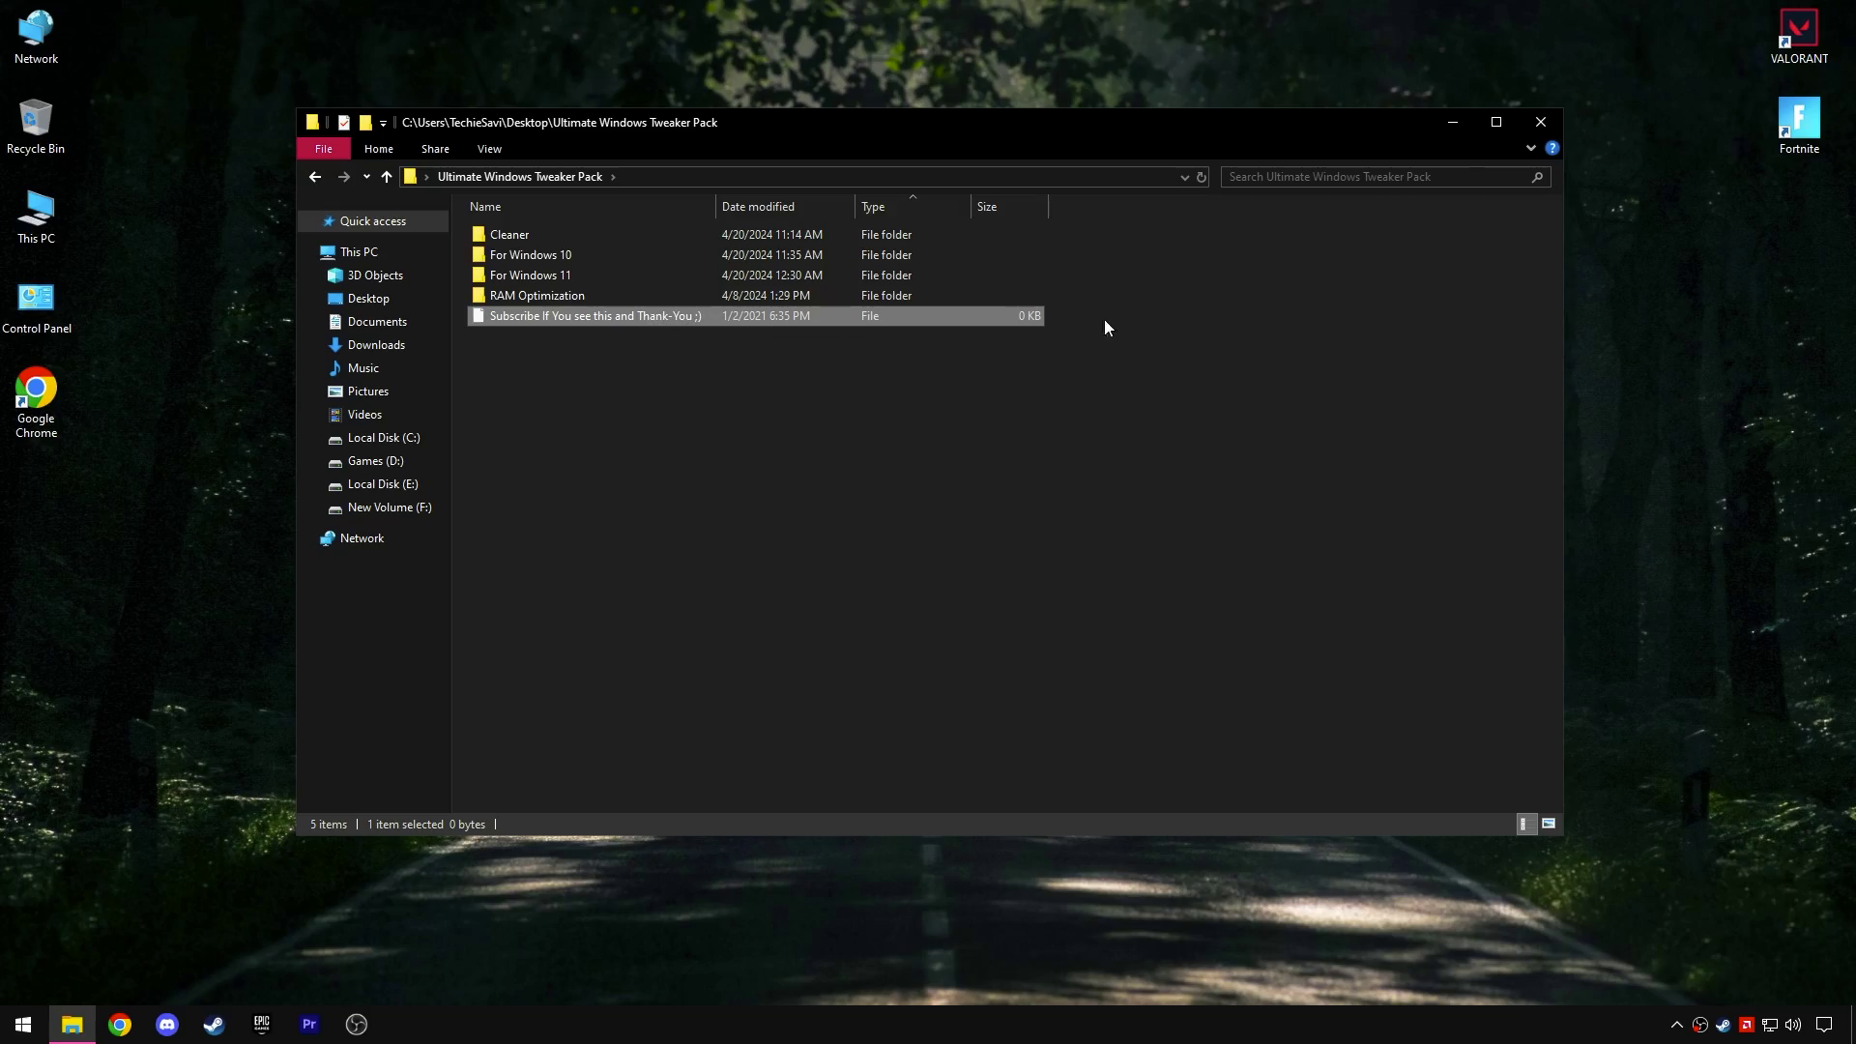
left_click(1540, 122)
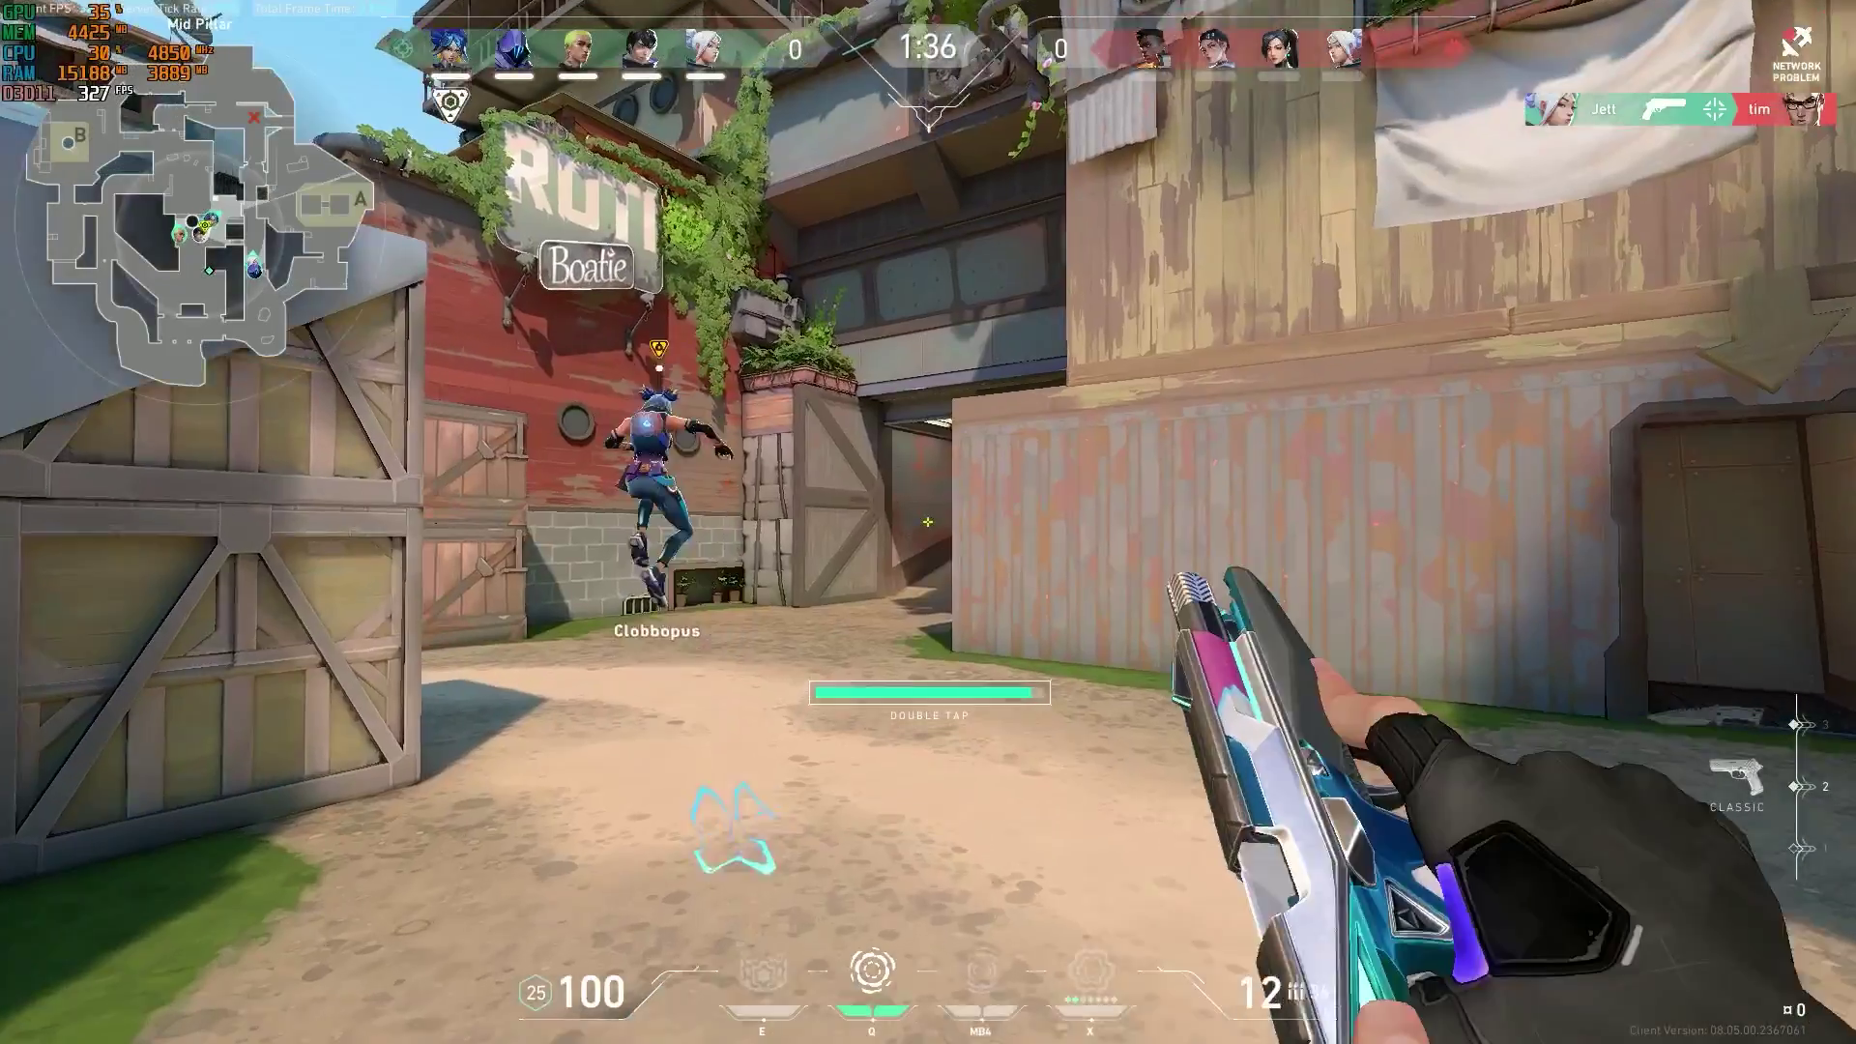